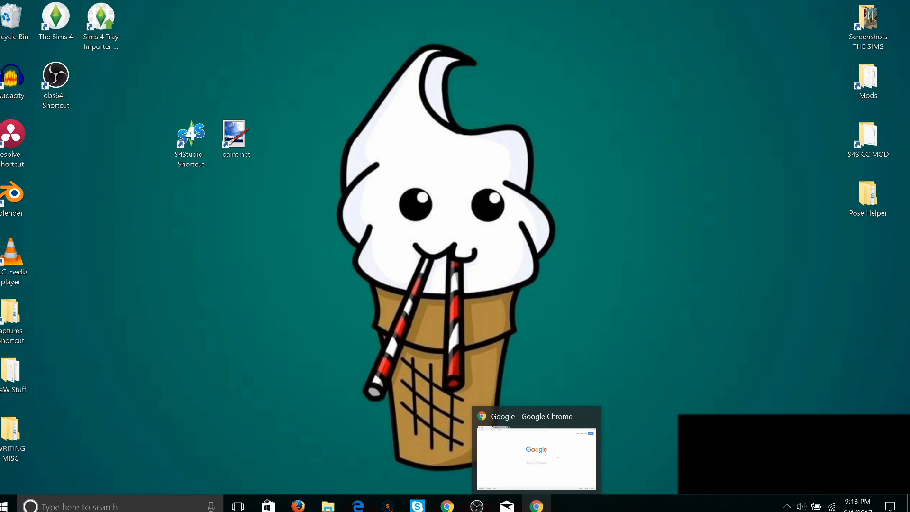
Step: Switch to Google Chrome and search Google for "paint.net"
mouse_move(476, 506)
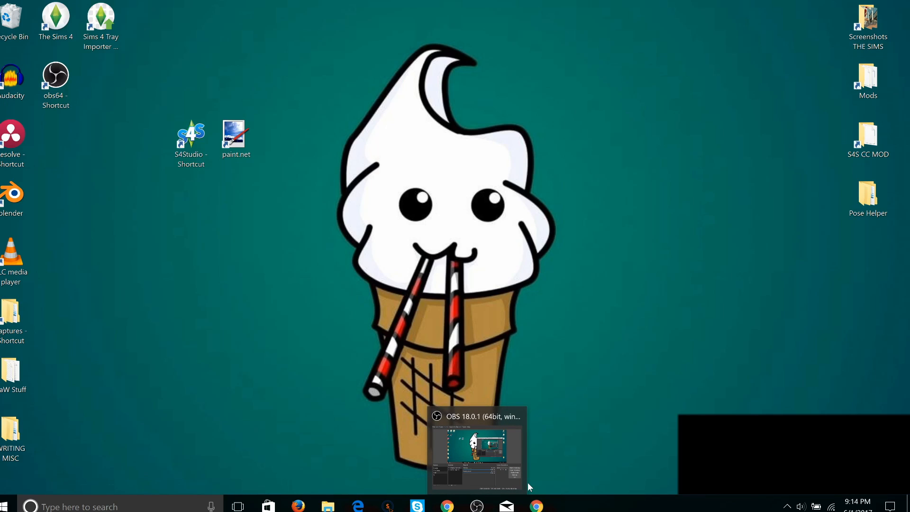
mouse_move(540, 506)
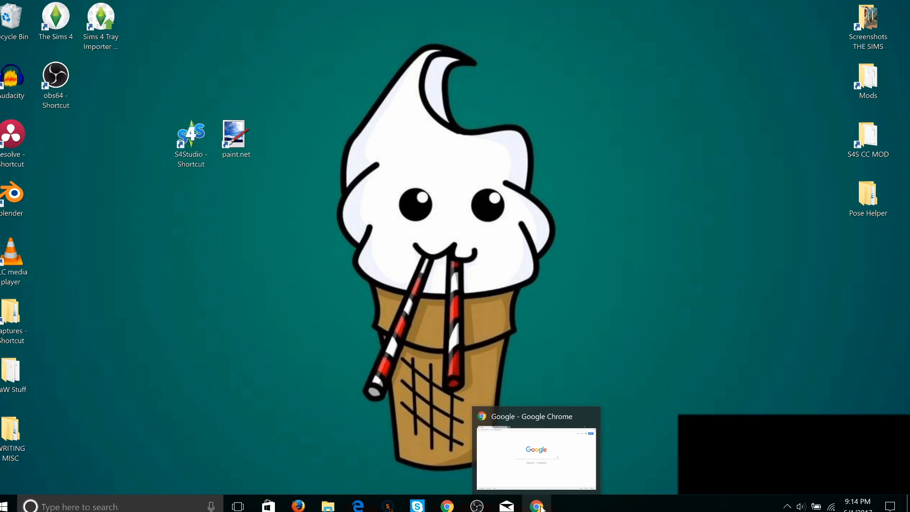
left_click(533, 481)
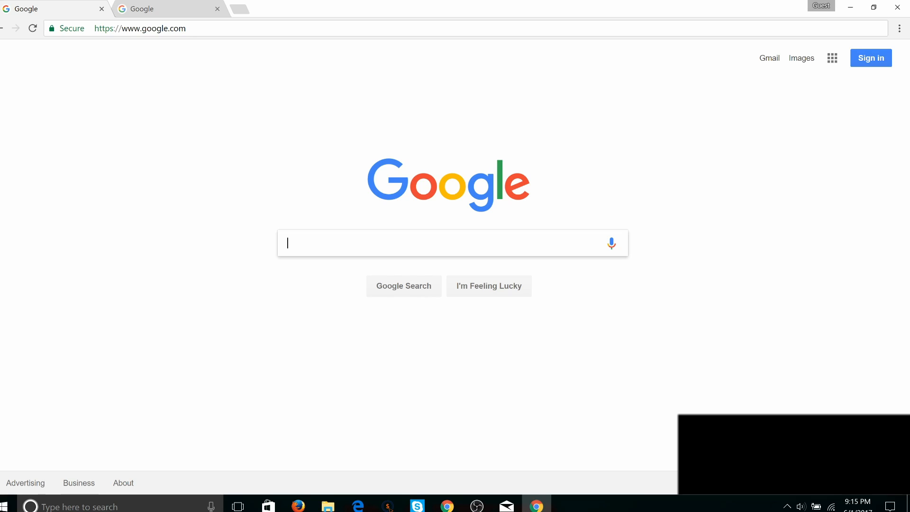
type("paint")
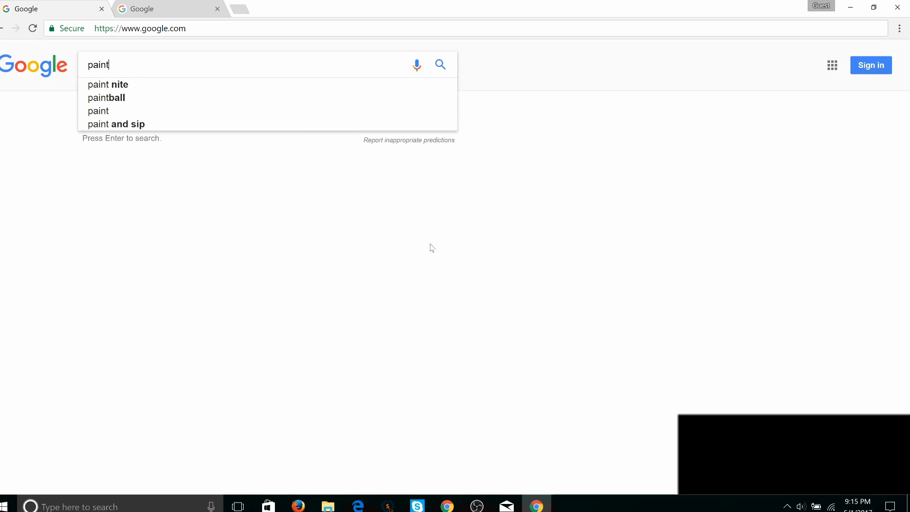
type(".net")
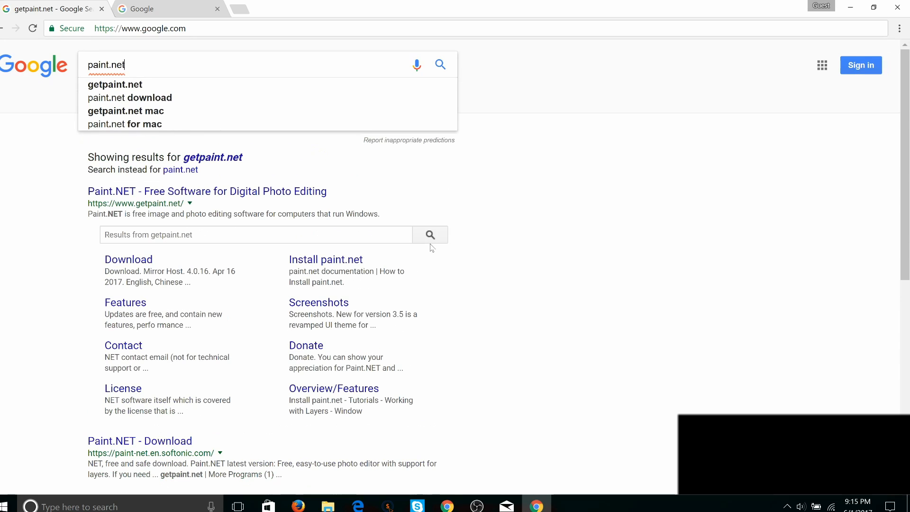
key("Return")
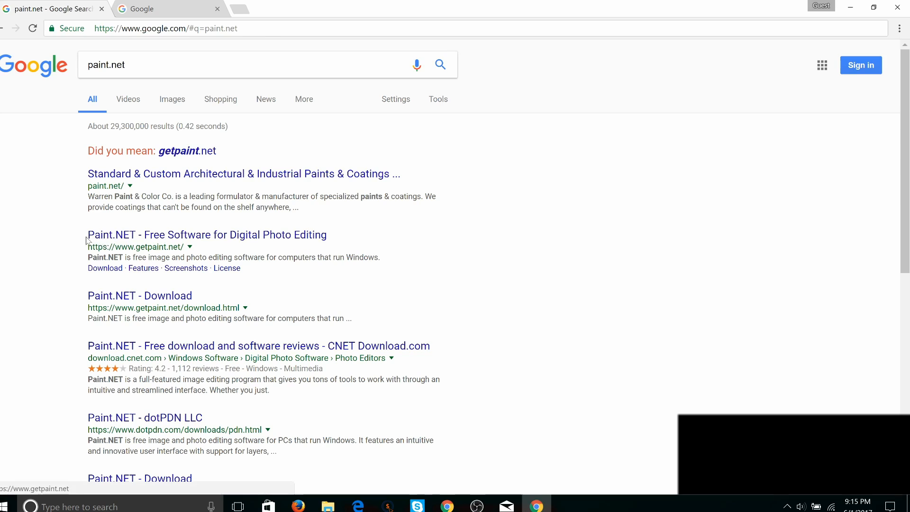
Step: View the site behind the "Paint.NET - Free Software for Digital Photo Editing" result, and return to the search results
left_click_drag(81, 237, 332, 235)
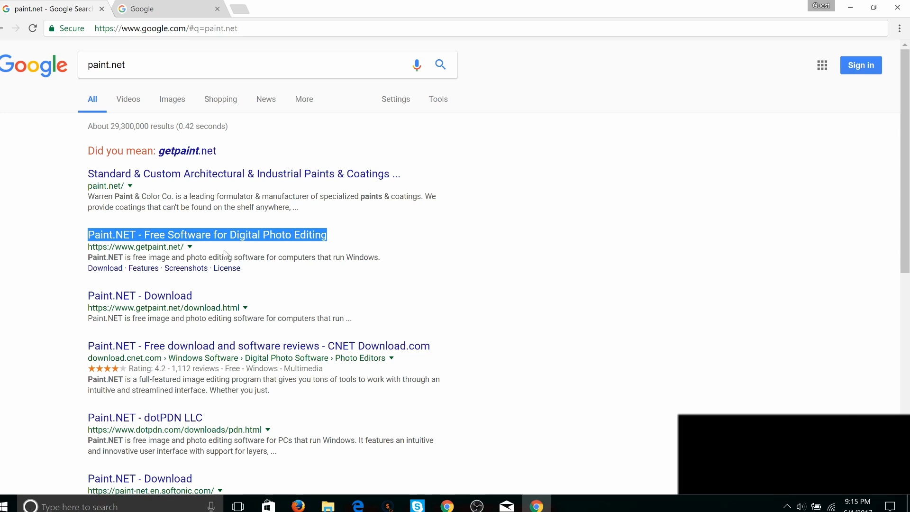
left_click(268, 236)
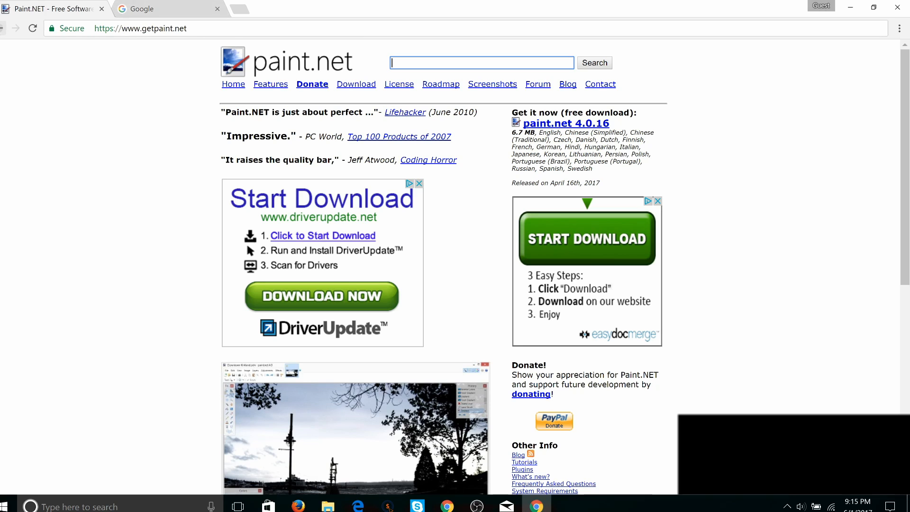
left_click(2, 29)
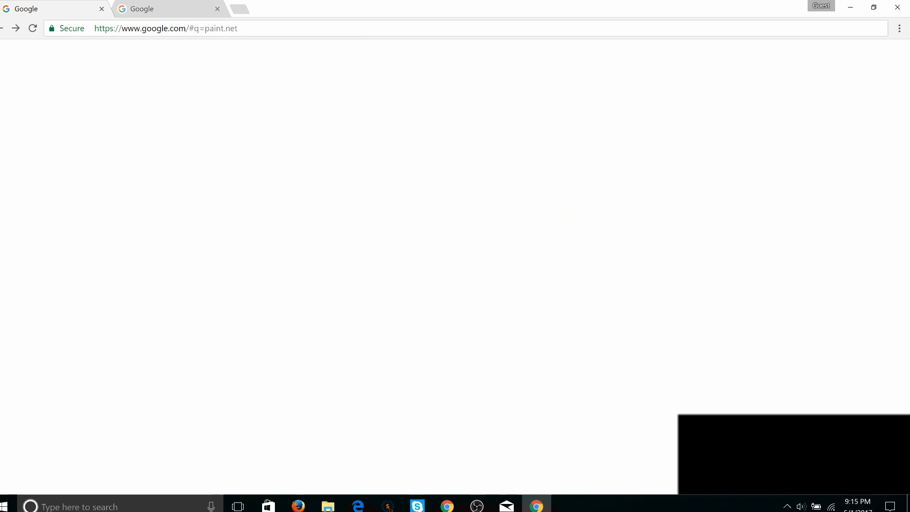
Step: Search Google for "sims 4 studio" in the second browser tab
left_click(142, 9)
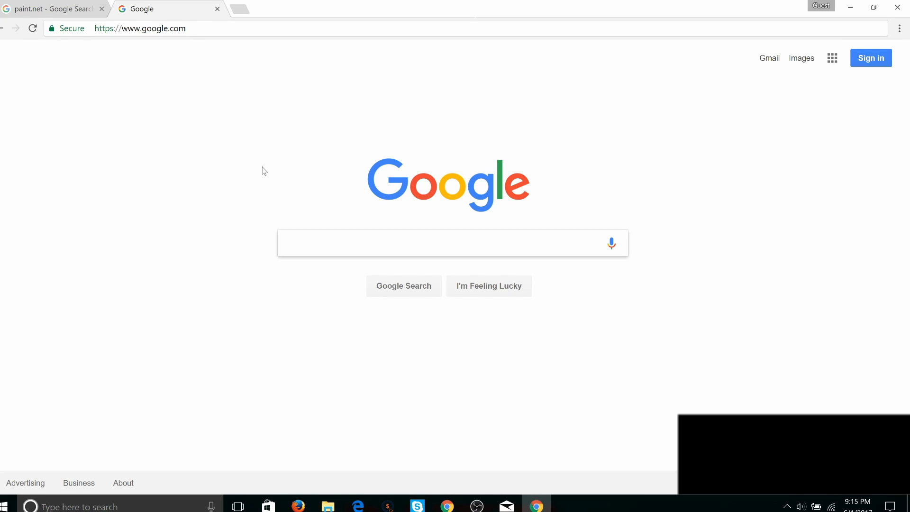
type("sims")
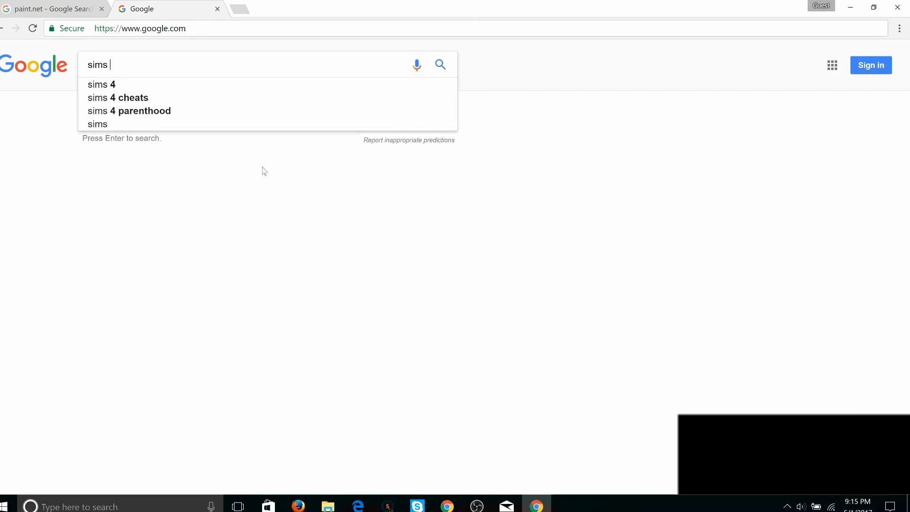
type(" 4 studio")
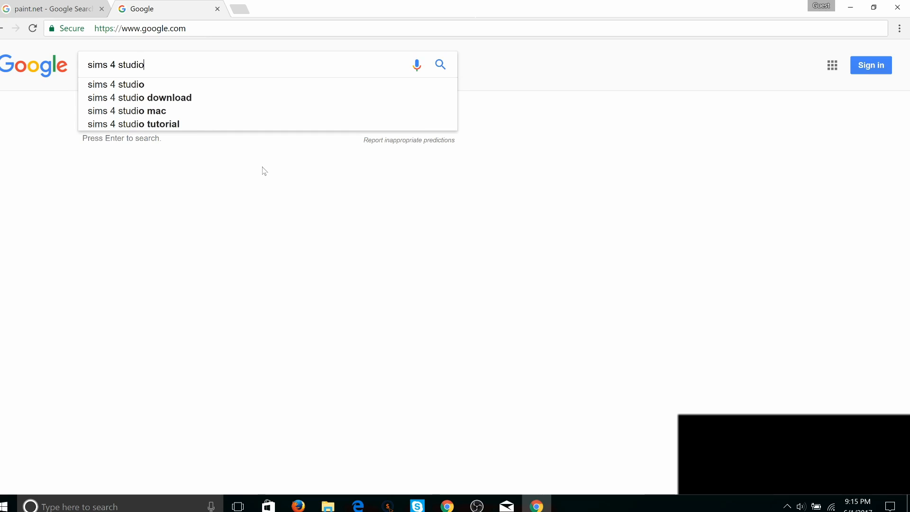
key("Return")
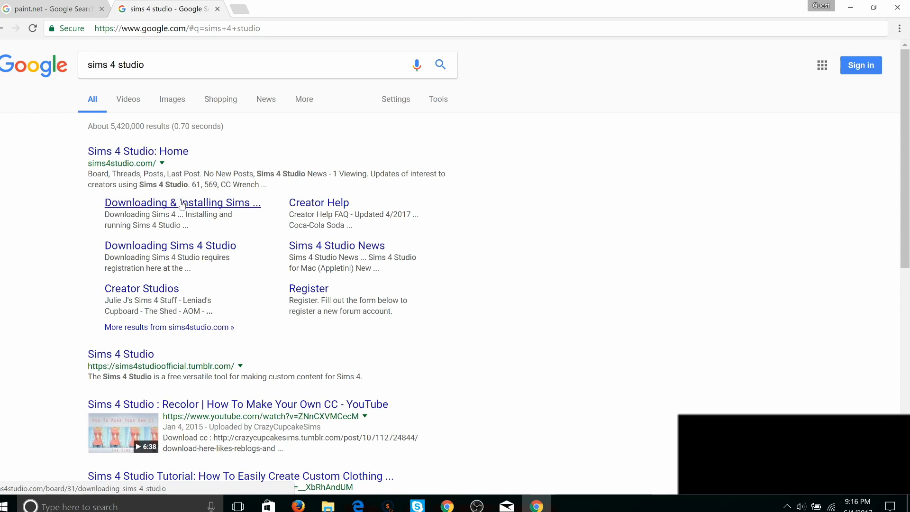
Step: Open the Downloading Sims 4 Studio page and highlight the Community Tested version of Harmony link, leaving the browser minimized
left_click(192, 246)
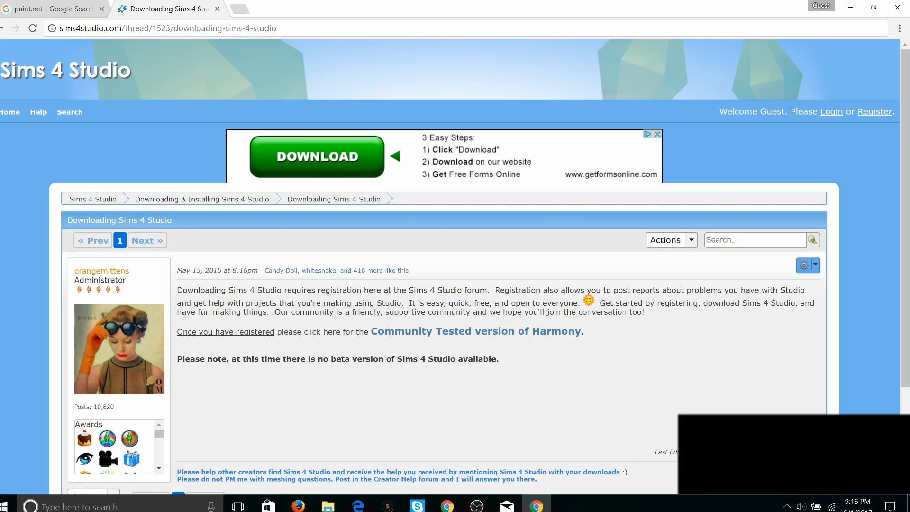
left_click_drag(364, 331, 586, 333)
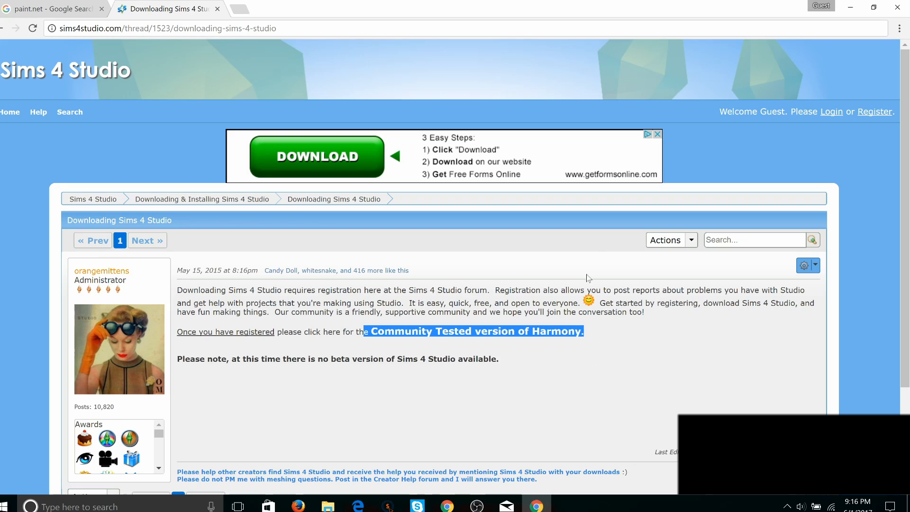
left_click(852, 9)
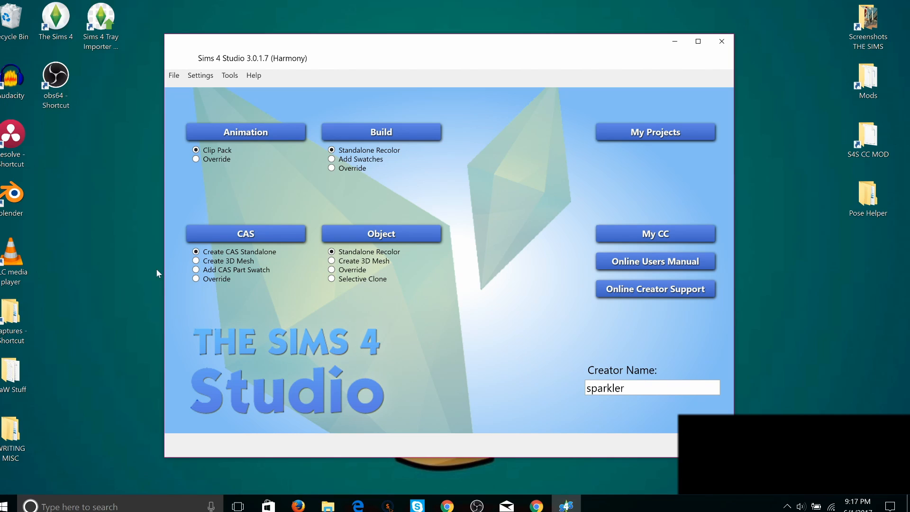
Step: Start a Create CAS Standalone project in Sims 4 Studio and browse the catalog of CAS parts
left_click(202, 237)
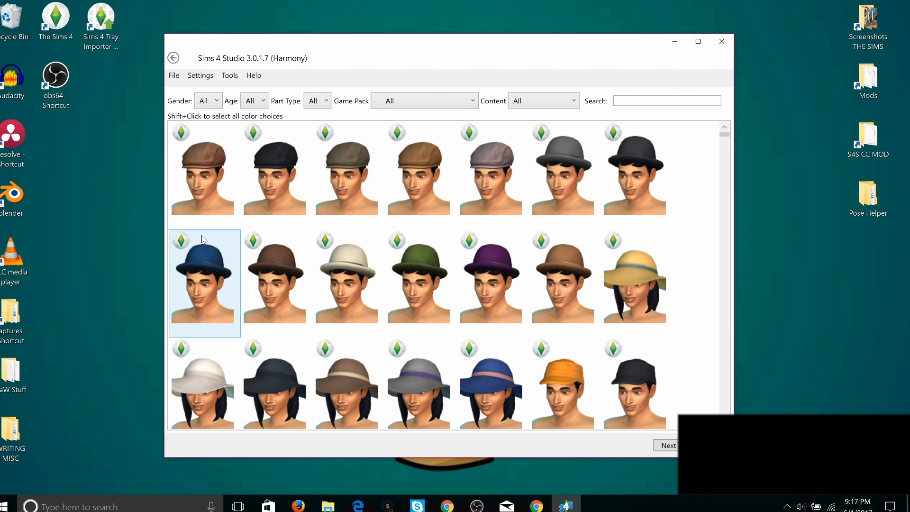
left_click(238, 235)
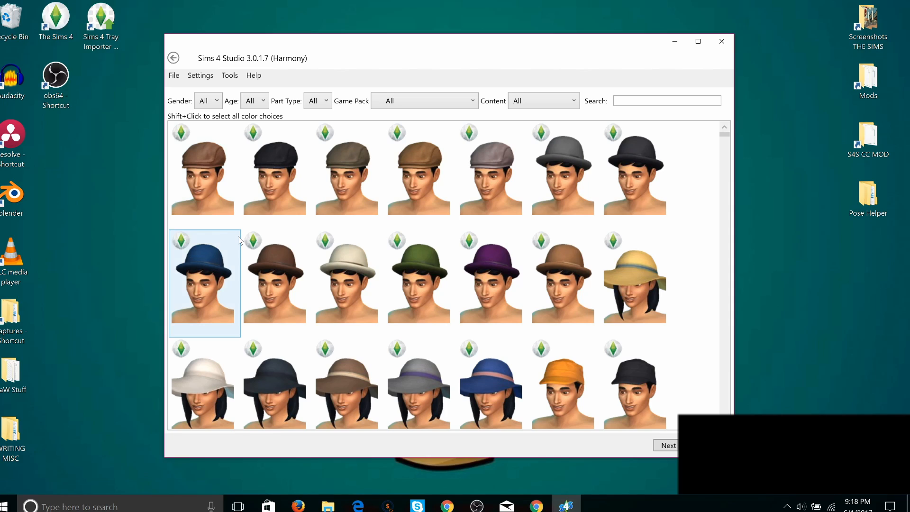
left_click(264, 250)
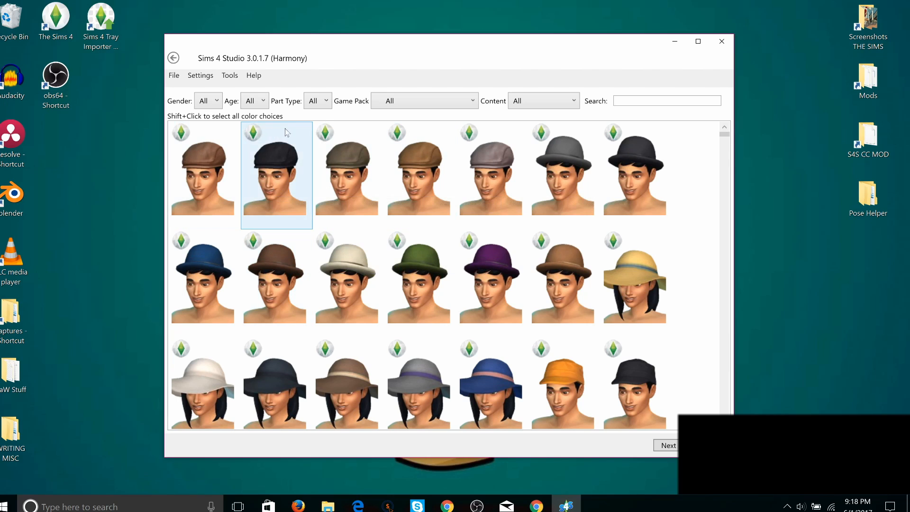
scroll(347, 279, "down", 10)
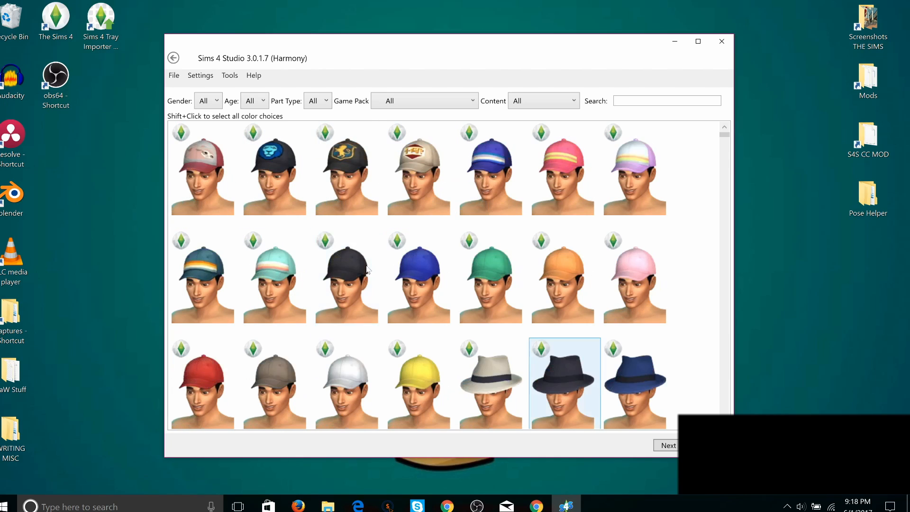
scroll(400, 269, "down", 10)
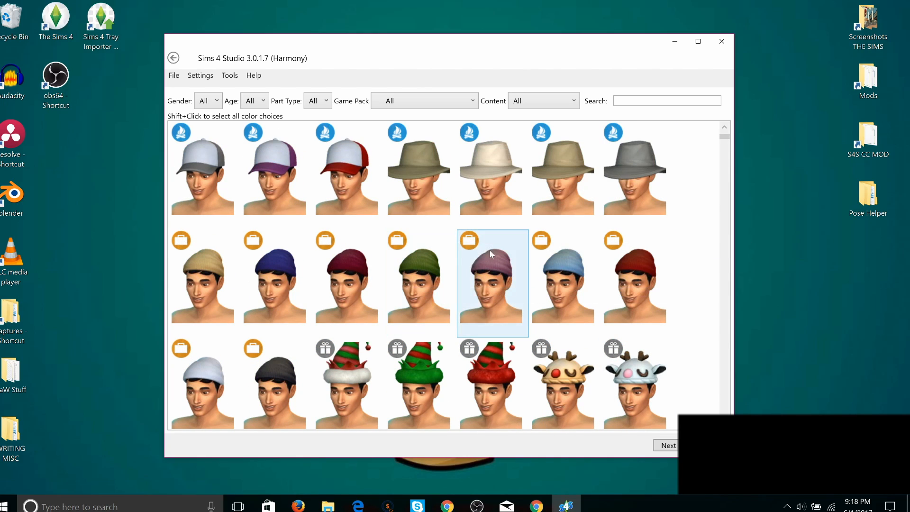
scroll(318, 276, "down", 10)
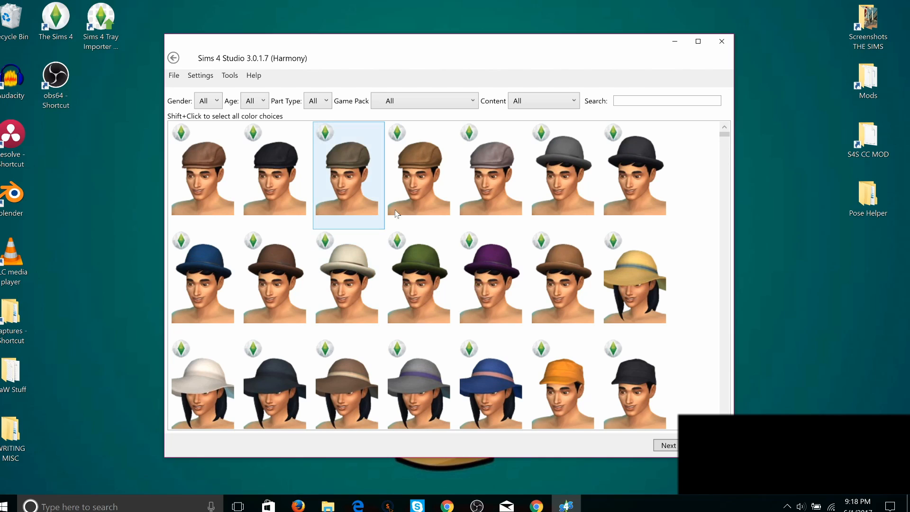
Step: Filter the catalog to Base Game items with gender Female, age Adult and part type Clothing Top
left_click(524, 101)
left_click(523, 101)
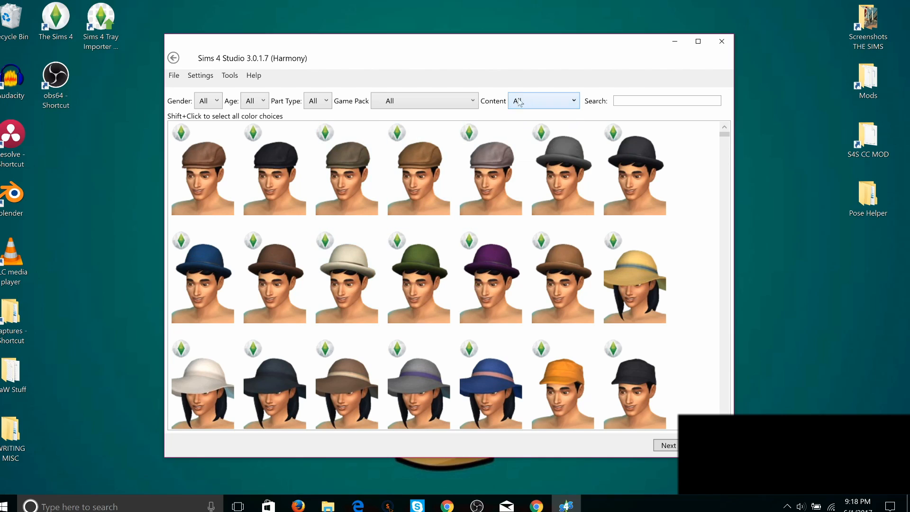
left_click(449, 103)
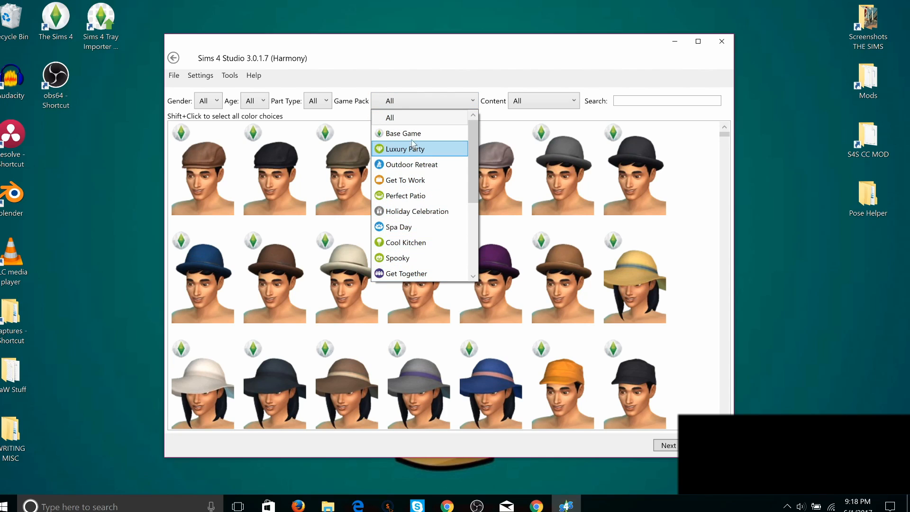
left_click(386, 134)
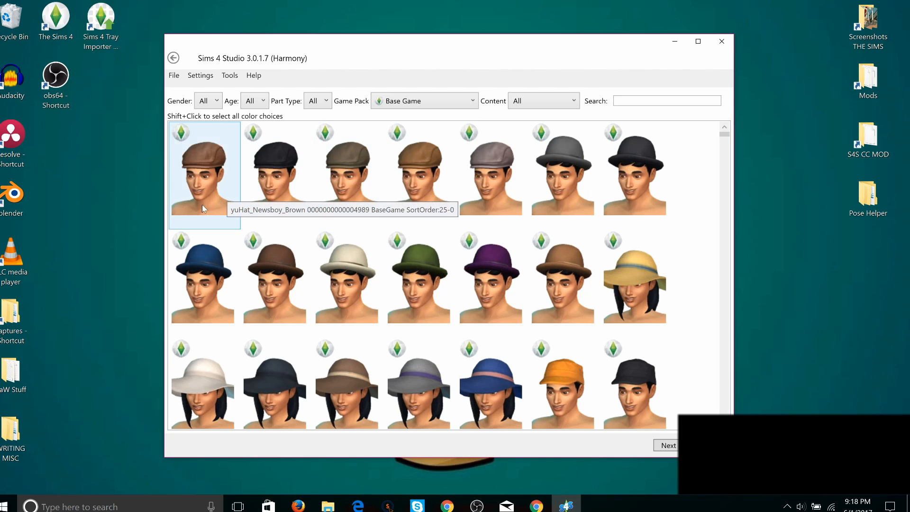
left_click(205, 101)
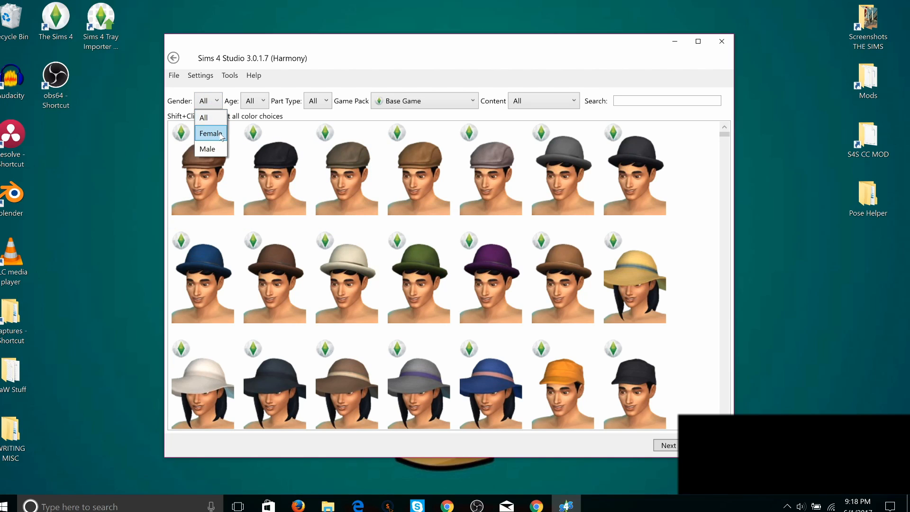
left_click(221, 136)
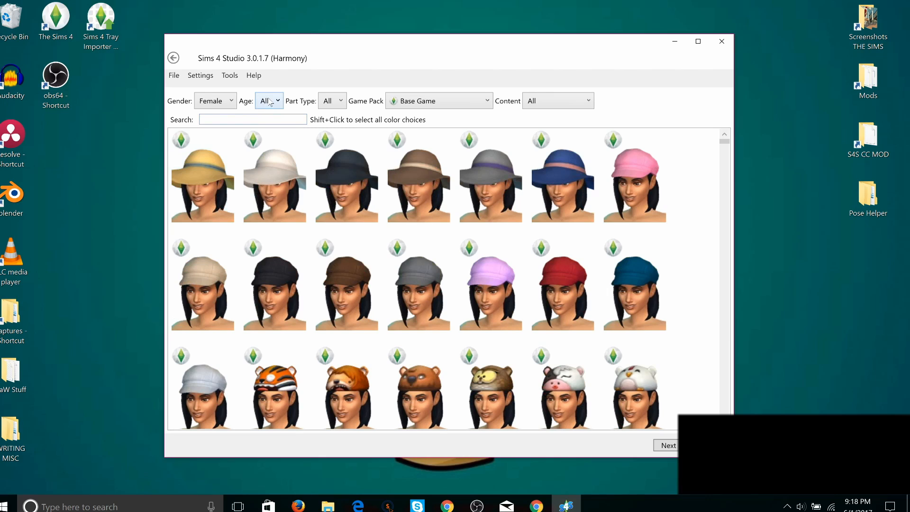
left_click(269, 100)
left_click(274, 139)
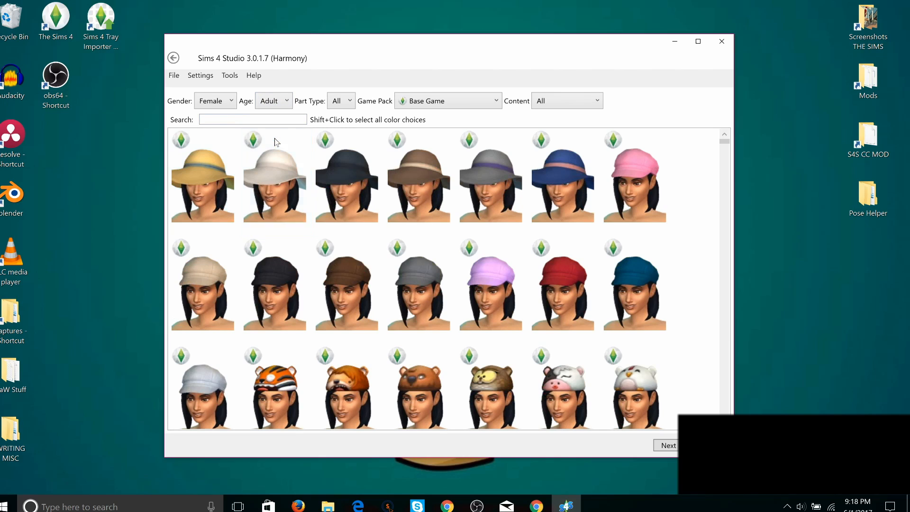
left_click(337, 102)
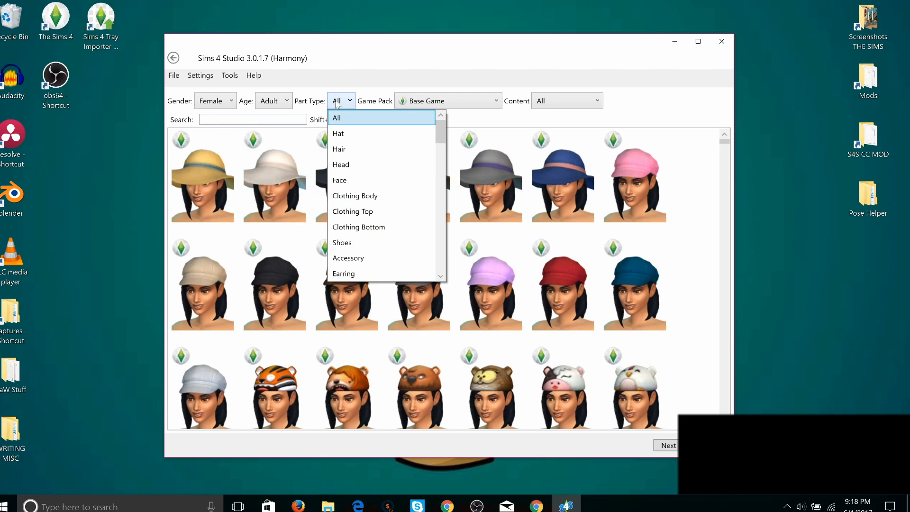
left_click(374, 213)
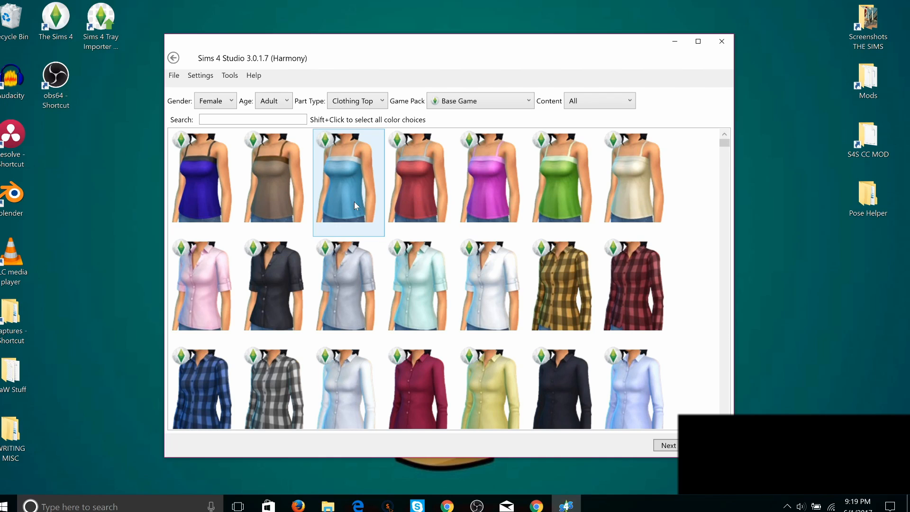
Step: Select all color choices of the short-sleeved crew T-shirt, starting from the yfTop_TshirtCrew_Black swatch
scroll(354, 201, "down", 3)
scroll(354, 201, "down", 3)
scroll(354, 201, "down", 3)
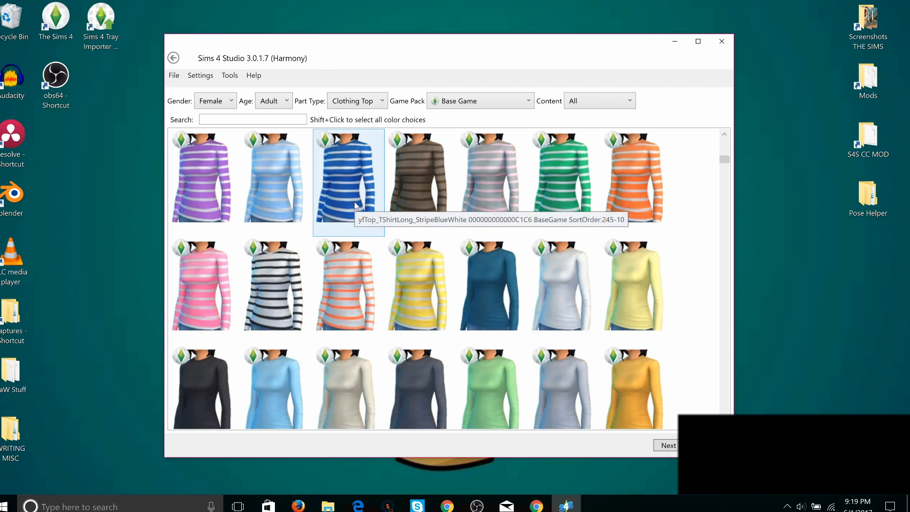
scroll(354, 201, "down", 3)
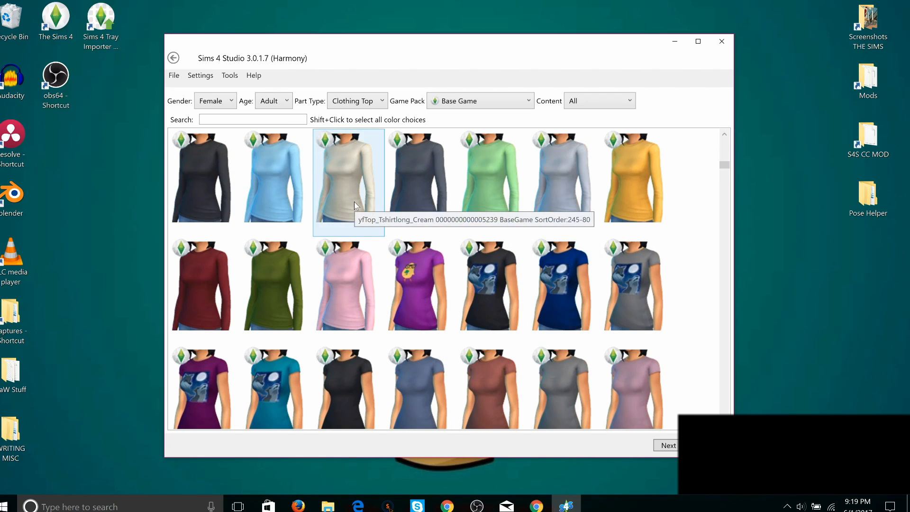
scroll(354, 201, "down", 3)
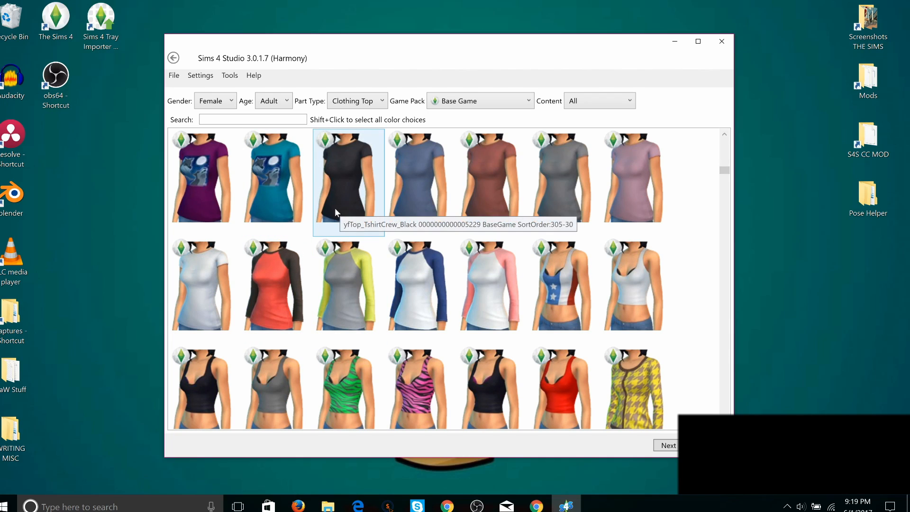
left_click(340, 195, "shift")
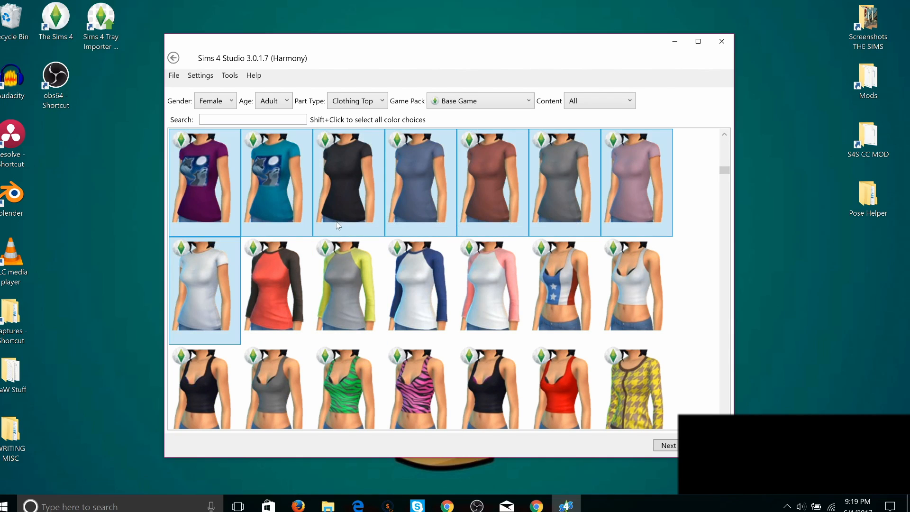
scroll(337, 223, "up", 3)
scroll(338, 226, "down", 3)
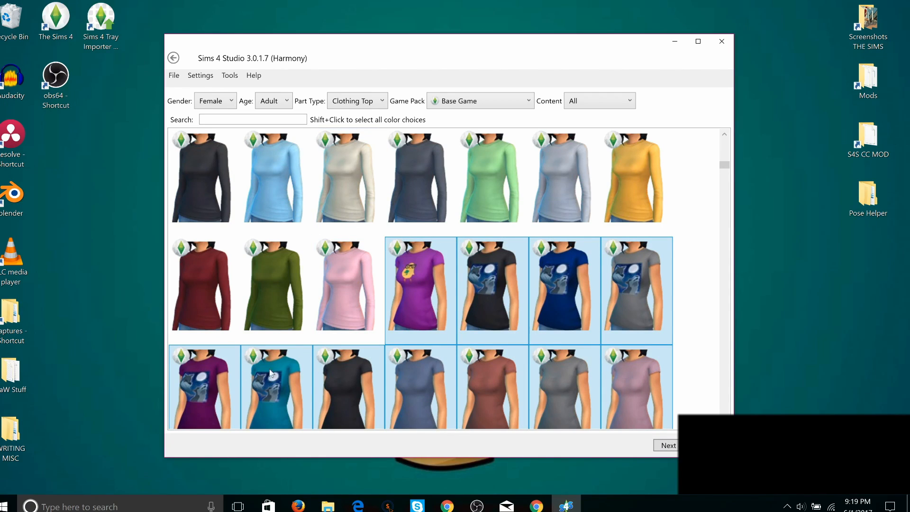
Step: Deselect the purple and teal wolf-print T-shirts and the plain black, blue, rust, gray and pink crew T-shirts in the catalog
scroll(270, 373, "down", 6)
scroll(284, 360, "up", 6)
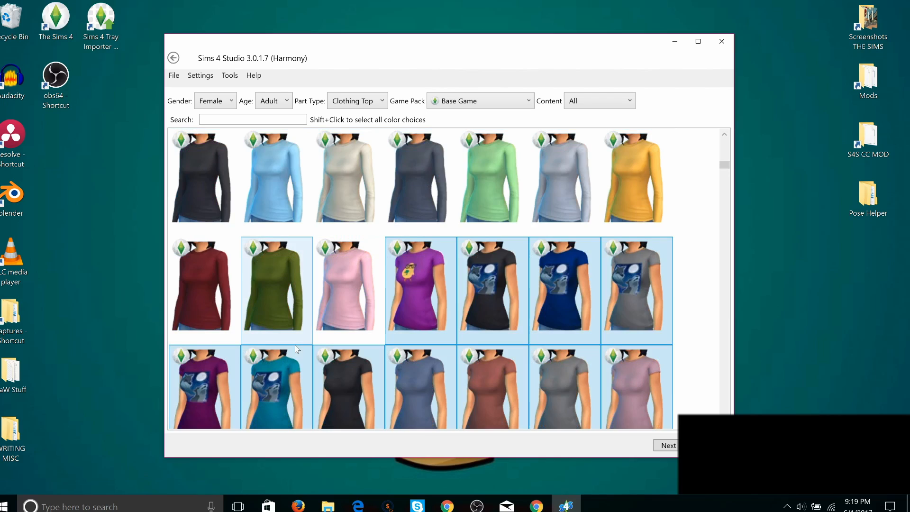
scroll(296, 349, "down", 3)
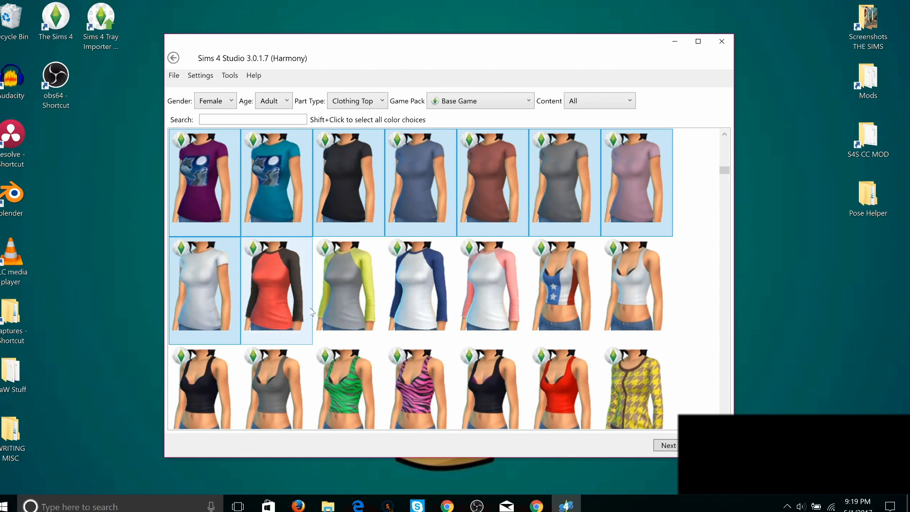
left_click(283, 189, "ctrl")
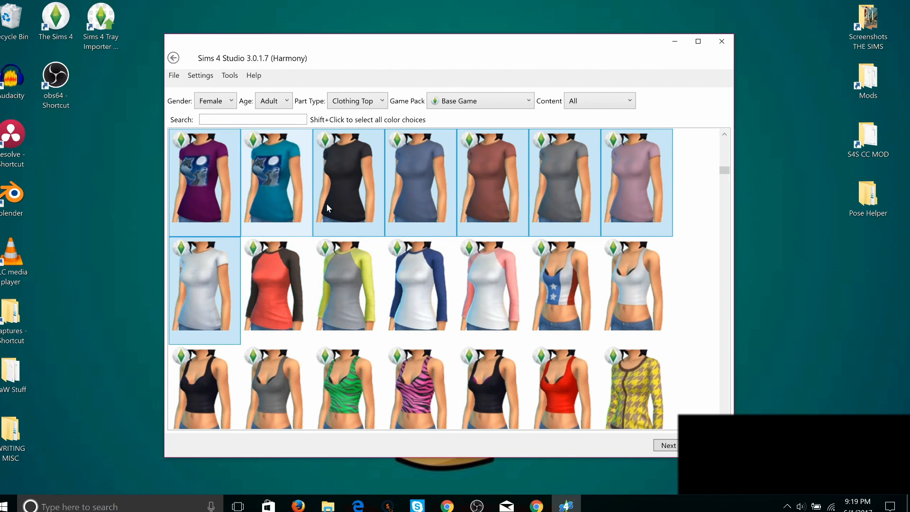
left_click(356, 197, "ctrl")
left_click(412, 189, "ctrl")
left_click(487, 190, "ctrl")
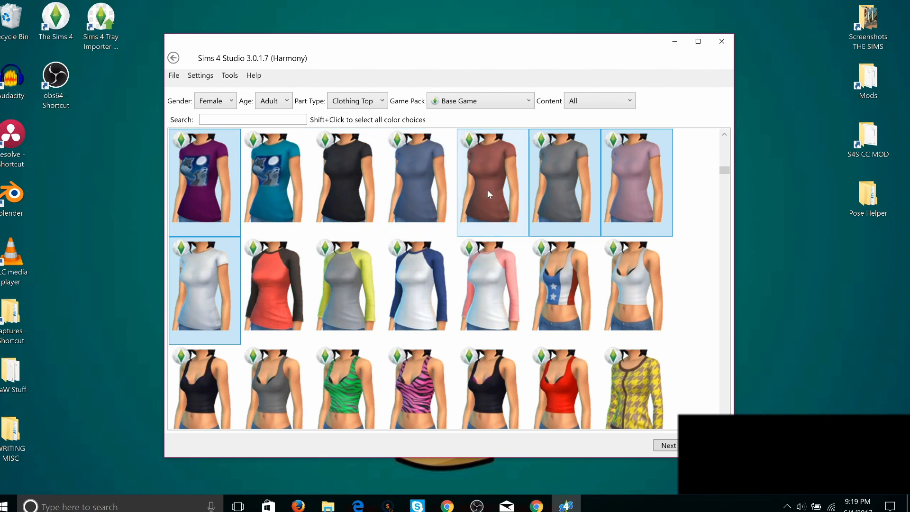
left_click(608, 191, "ctrl")
left_click(563, 190, "ctrl")
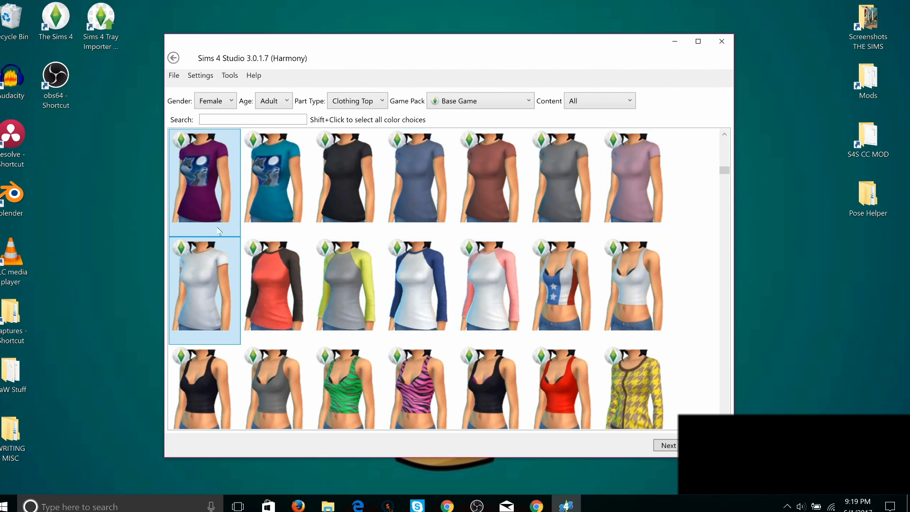
left_click(204, 189, "ctrl")
Step: Reselect the teal and purple wolf-print T-shirts and the plain black, blue, rust, gray and pink ones individually
left_click(272, 182, "ctrl")
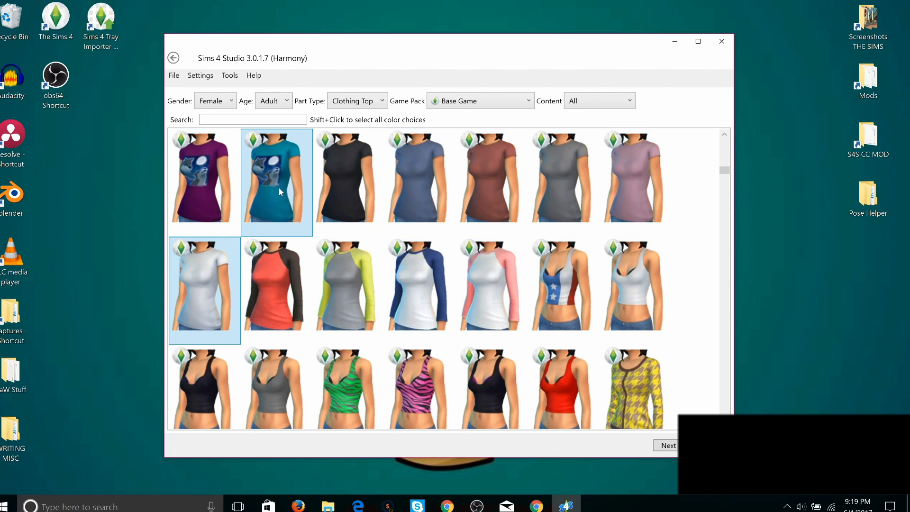
left_click(345, 177, "ctrl")
left_click(411, 183, "ctrl")
left_click(487, 184, "ctrl")
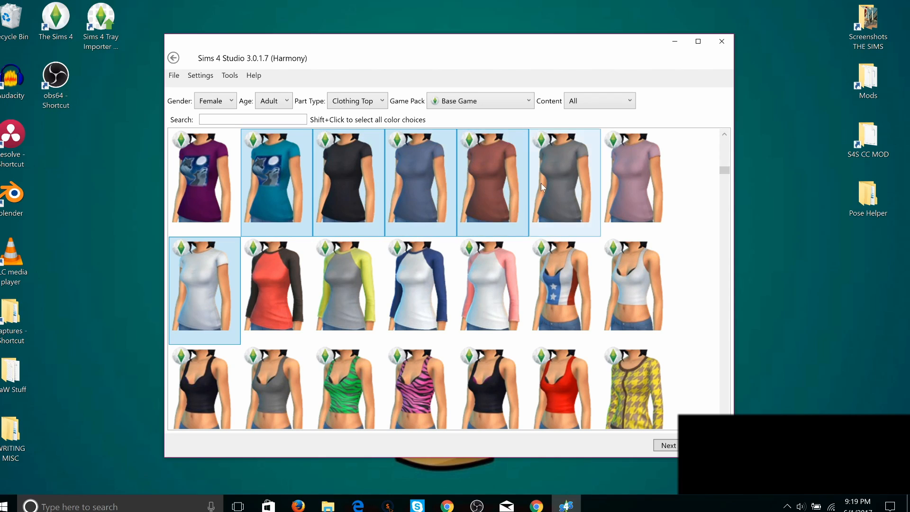
left_click(619, 184, "ctrl")
left_click(584, 181, "ctrl")
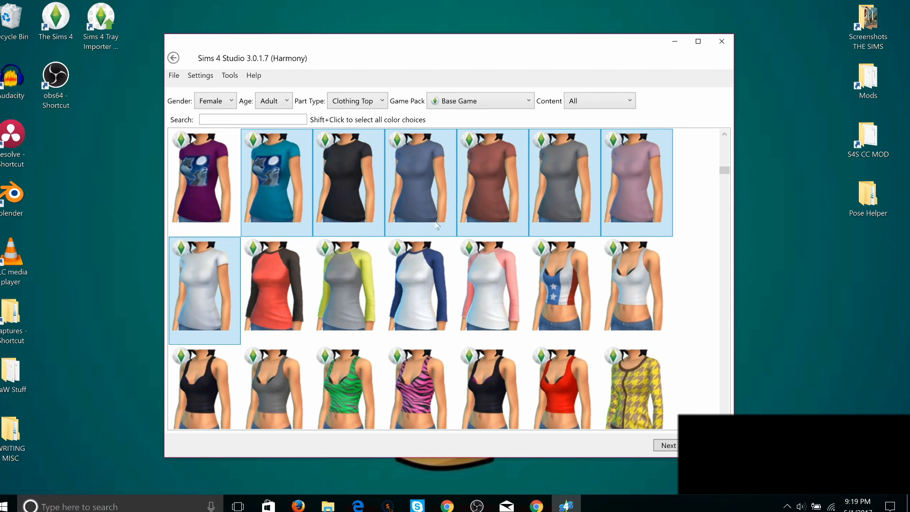
scroll(285, 275, "up", 3)
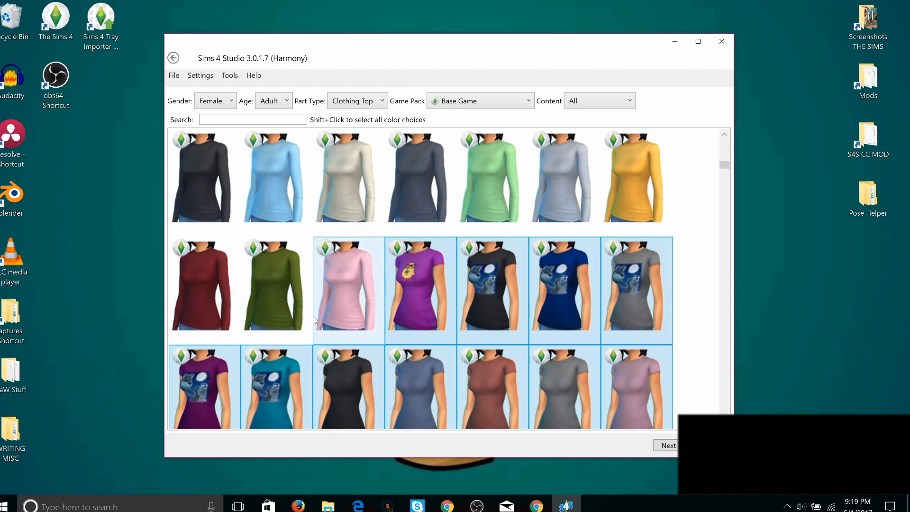
scroll(313, 320, "down", 3)
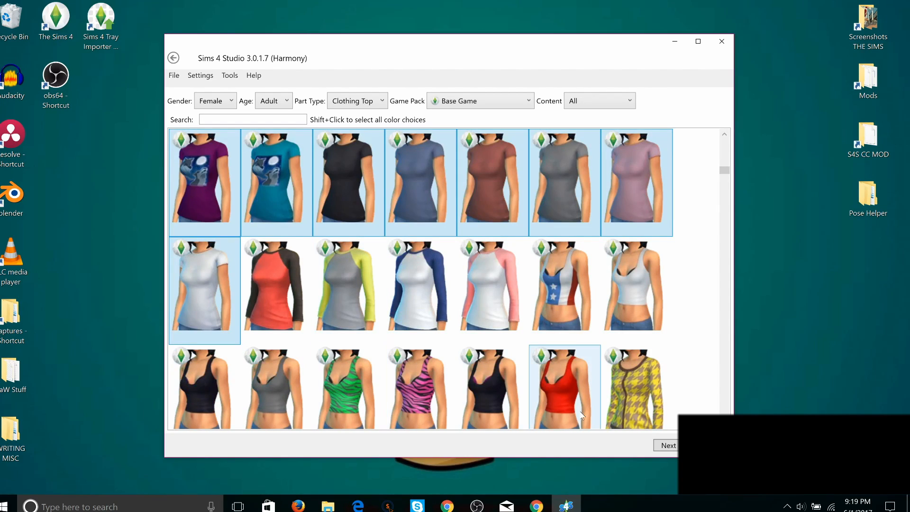
Step: Continue with the selected T-shirts and save the new package to the Desktop as Raina_TutorialTshirts
left_click(669, 448)
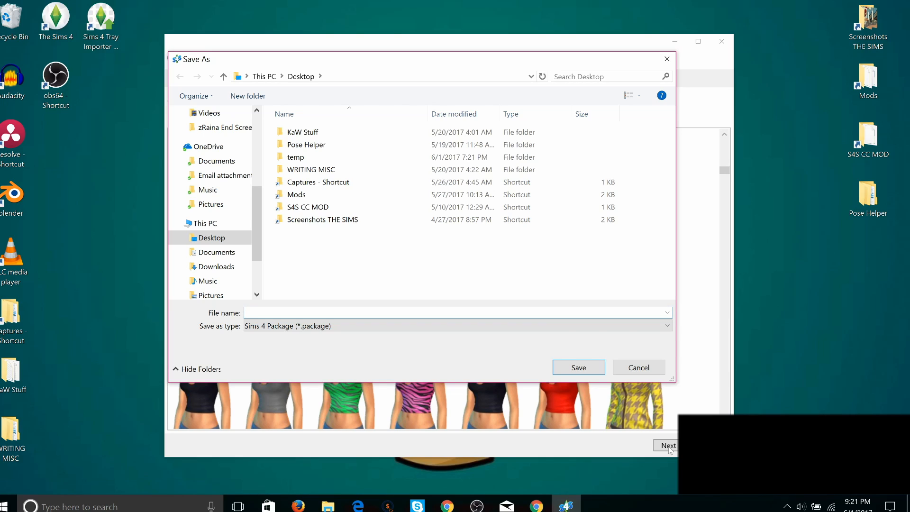
type("R")
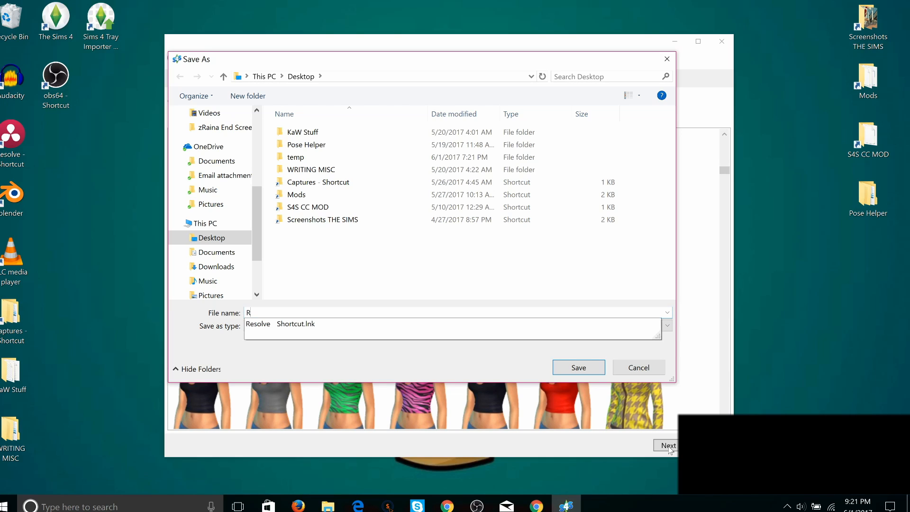
type("aina")
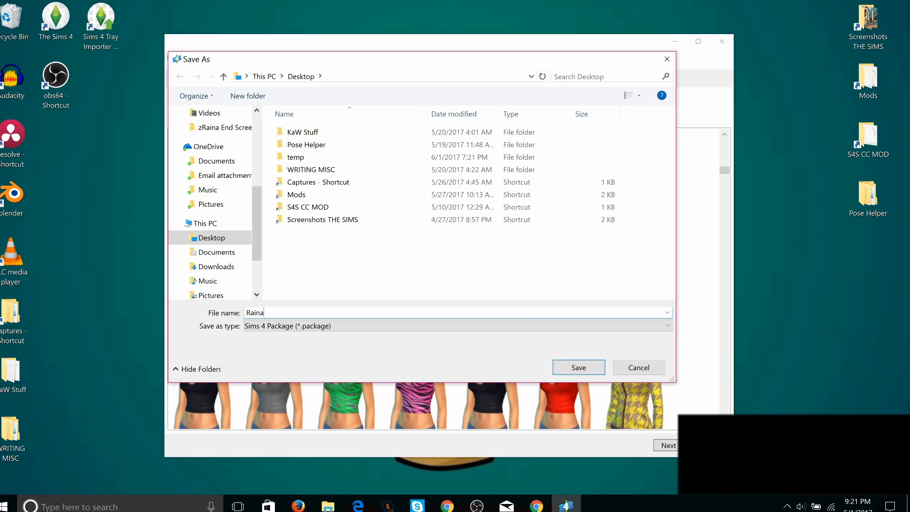
type("_W")
key("BackSpace")
type("TutorialTshirts")
key("Return")
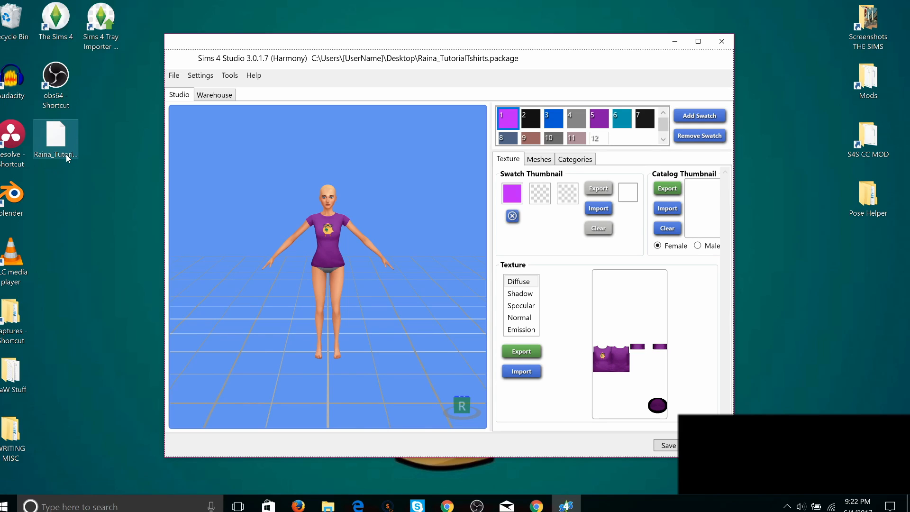
Step: Preview swatches 2 through 11 of the T-shirt one after another on the 3D model
left_click(530, 119)
left_click(553, 119)
left_click(575, 121)
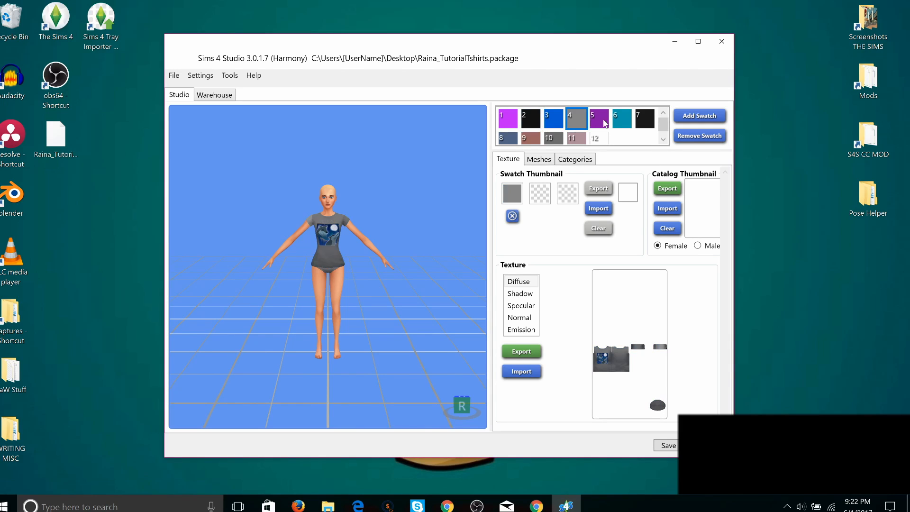
left_click(600, 122)
left_click(619, 127)
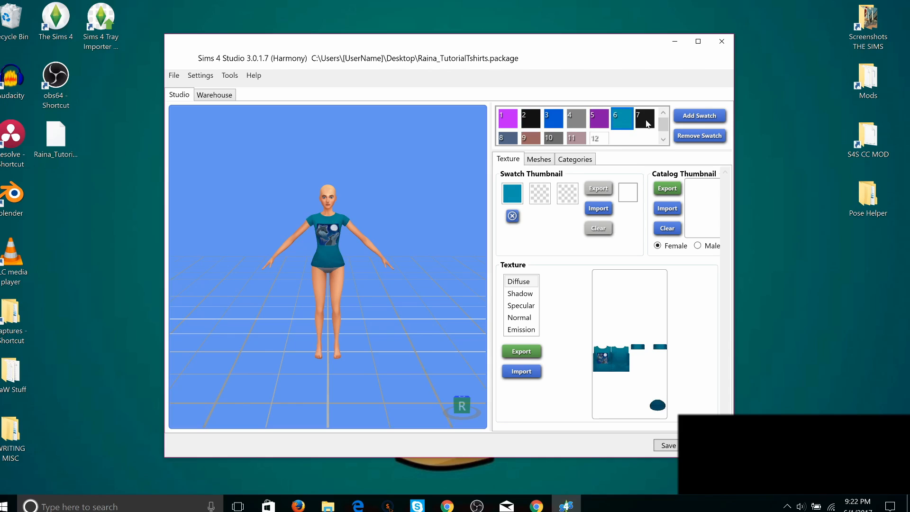
left_click(646, 125)
left_click(507, 137)
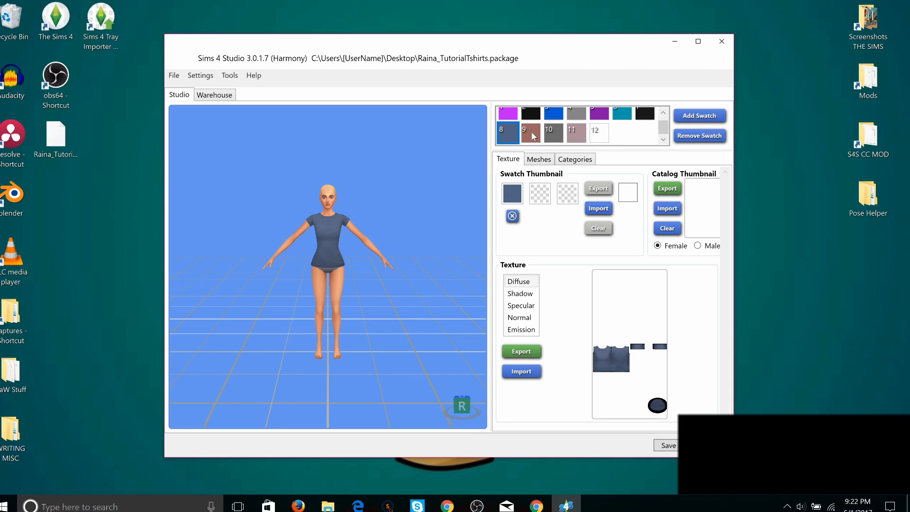
left_click(531, 136)
left_click(552, 134)
left_click(567, 132)
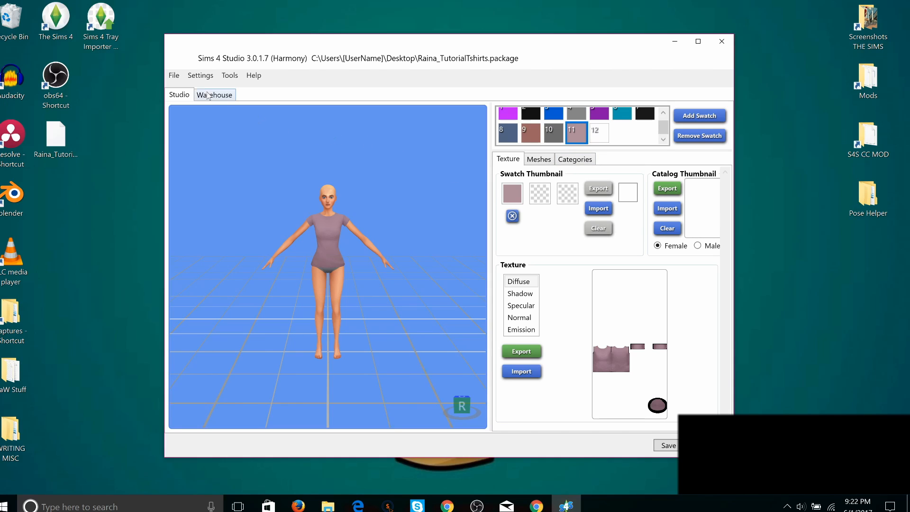
left_click(174, 76)
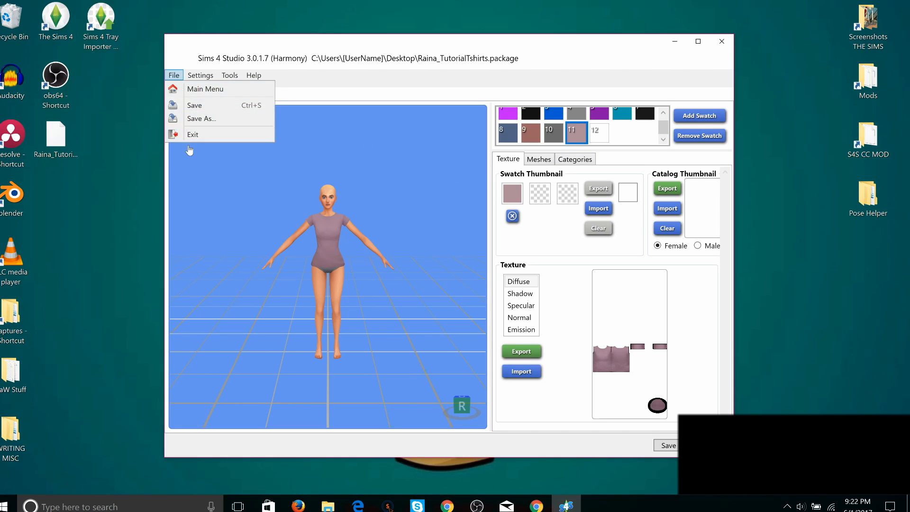
left_click(194, 119)
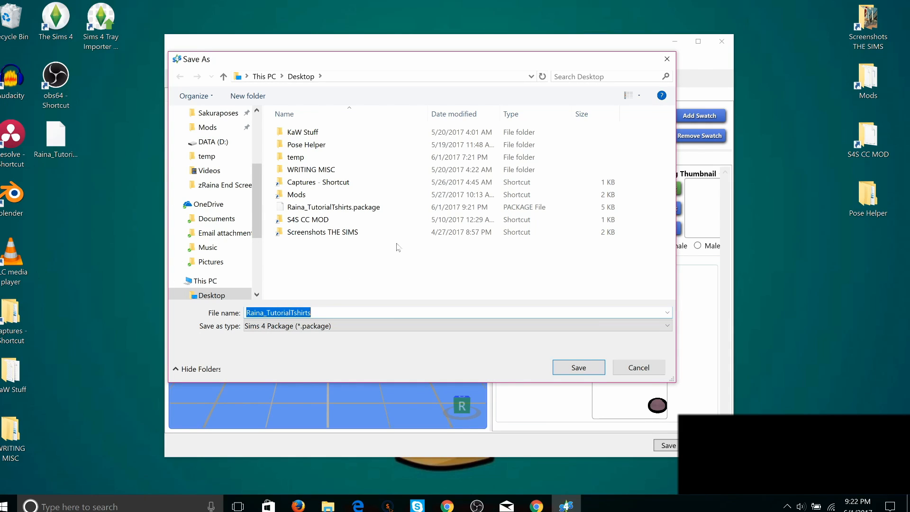
left_click(665, 61)
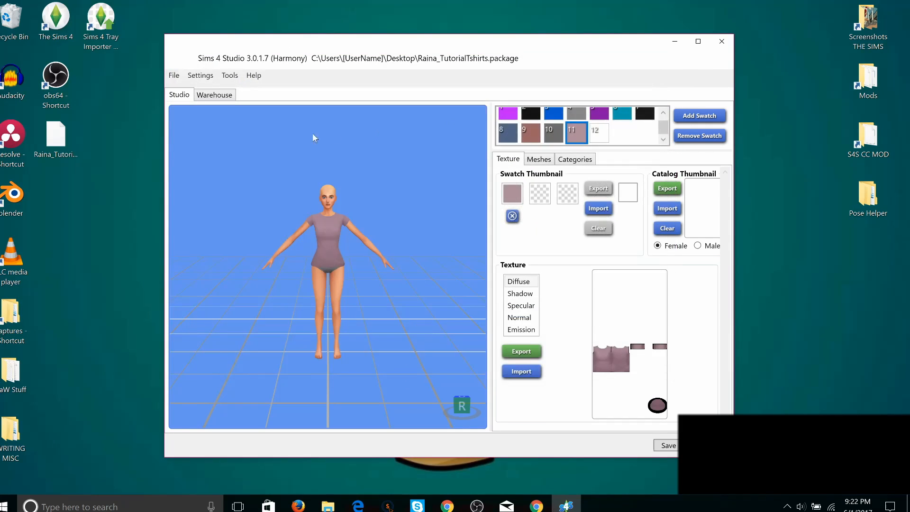
Step: Save a copy of the package to the Desktop under the new name Raina_FluffyTutorialShirts and dismiss the confirmation
left_click(174, 76)
left_click(209, 119)
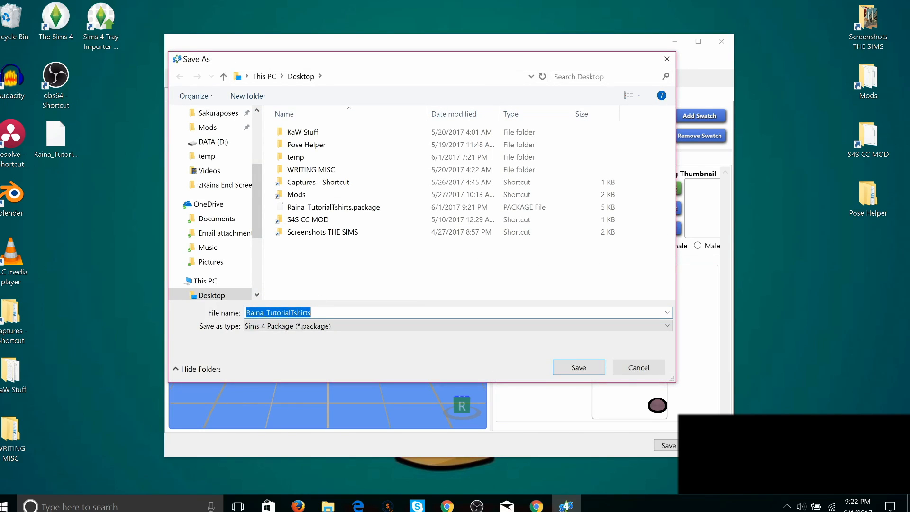
left_click_drag(269, 312, 311, 313)
key("BackSpace")
key("BackSpace")
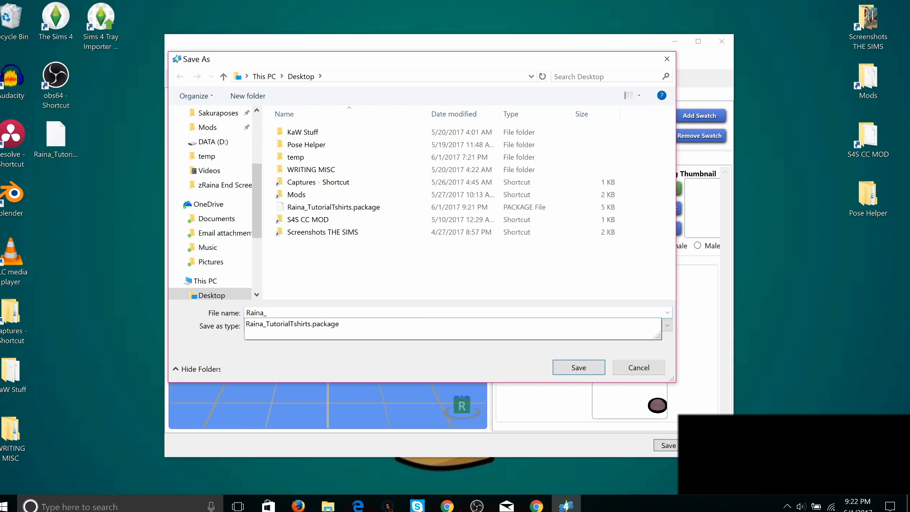
type("Fluffly")
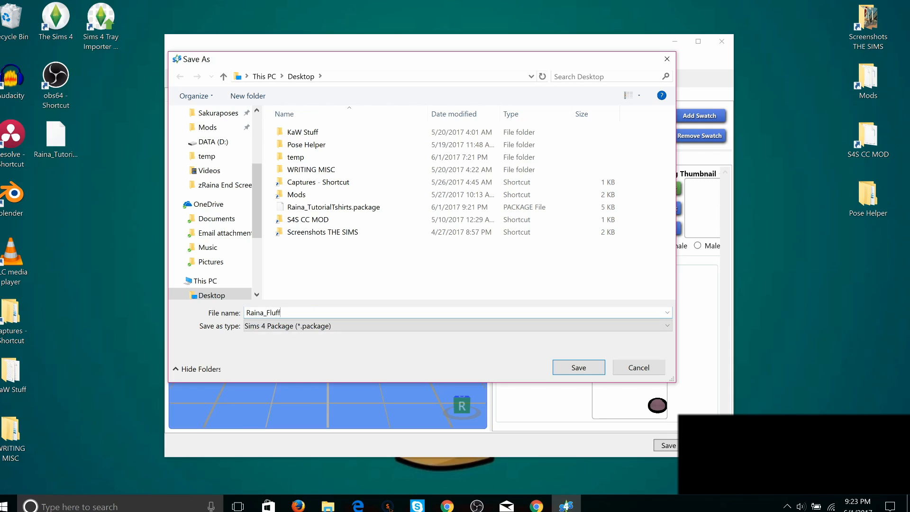
key("BackSpace")
key("BackSpace")
type("yTutorialShirts")
left_click(586, 369)
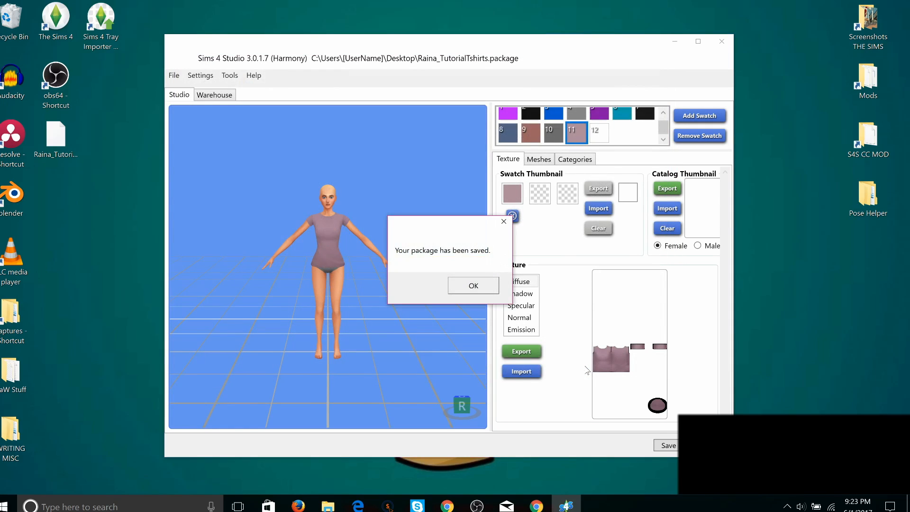
left_click(473, 285)
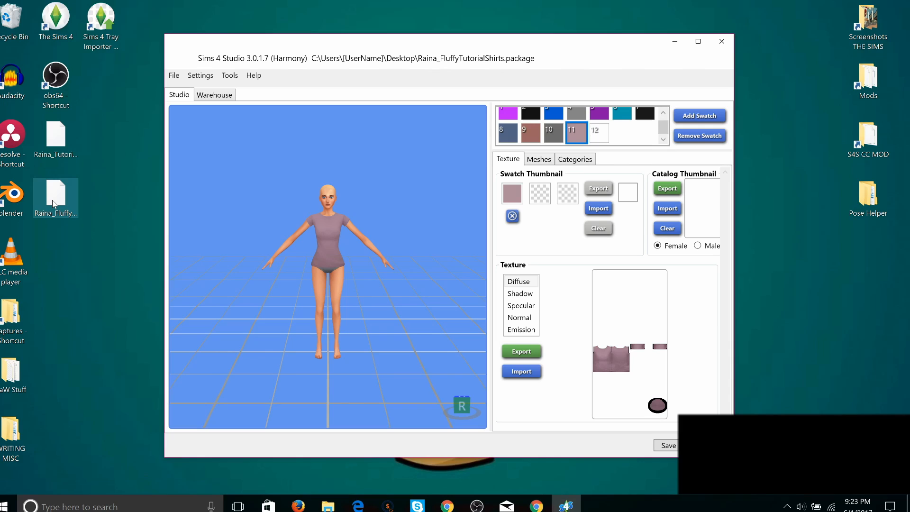
Step: Delete the Raina_TutorialTshirts package file from the desktop
left_click(54, 142)
right_click(53, 141)
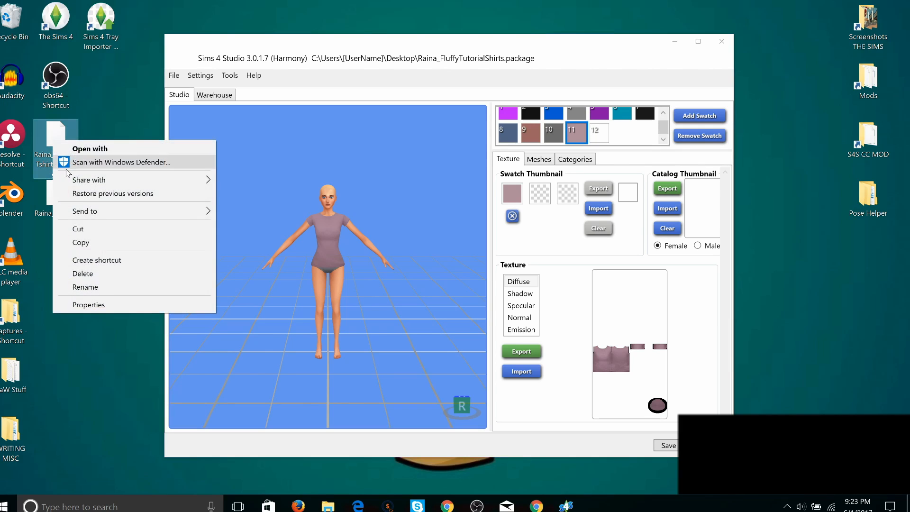
left_click(117, 269)
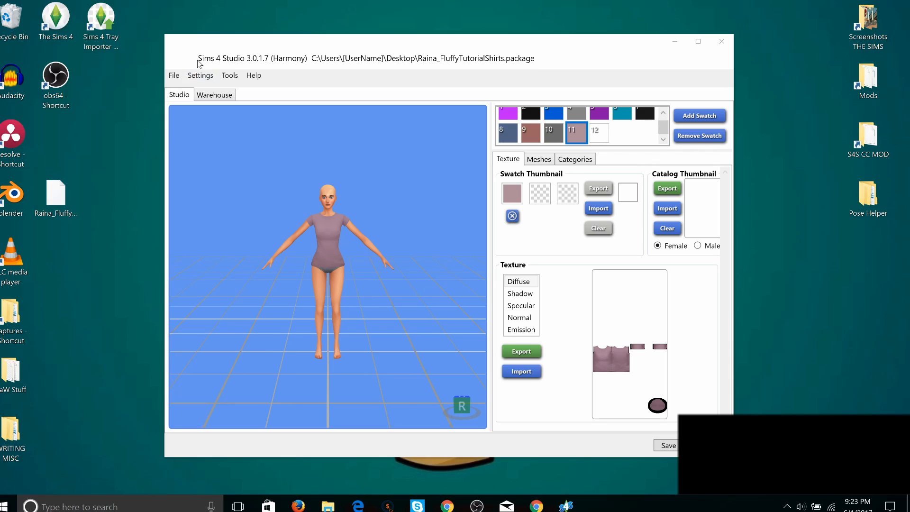
Step: Remove the six printed T-shirt swatches one by one: magenta, black, blue, gray, purple and teal
left_click_drag(199, 63, 189, 70)
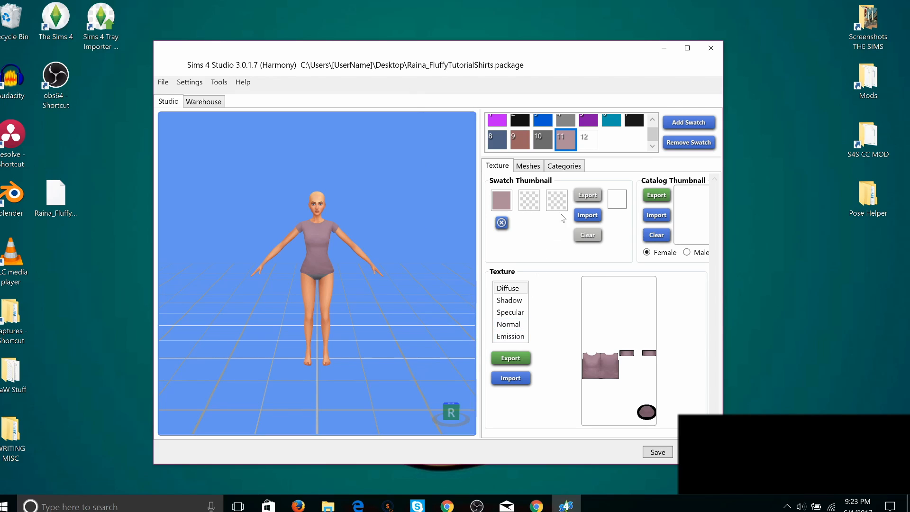
scroll(526, 144, "up", 1)
left_click(506, 127)
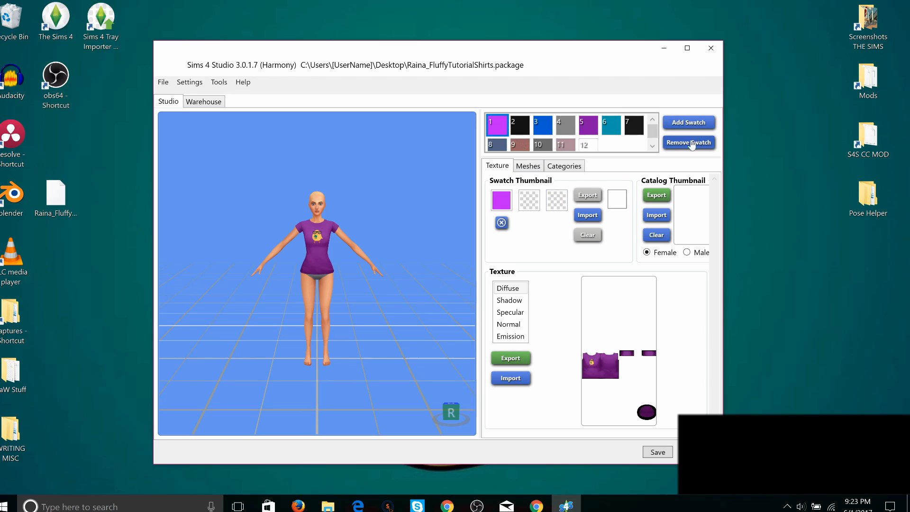
scroll(534, 146, "down", 1)
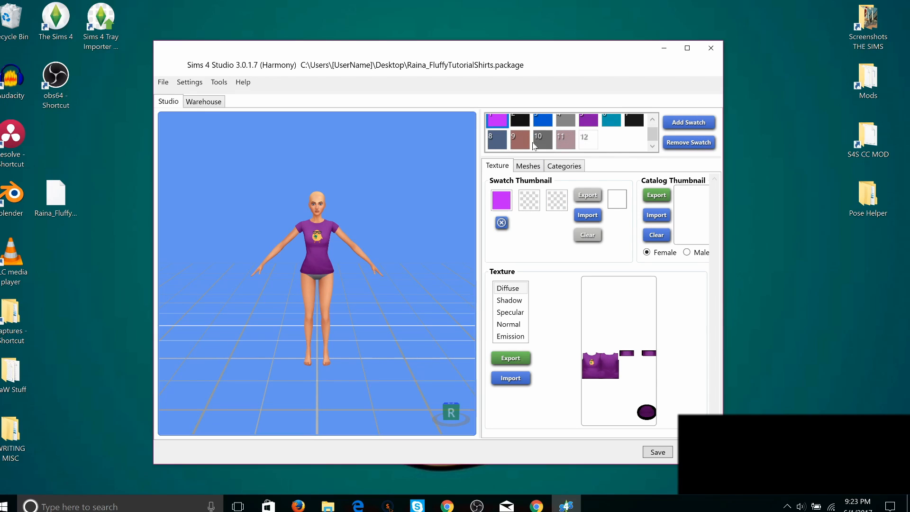
scroll(519, 133, "up", 1)
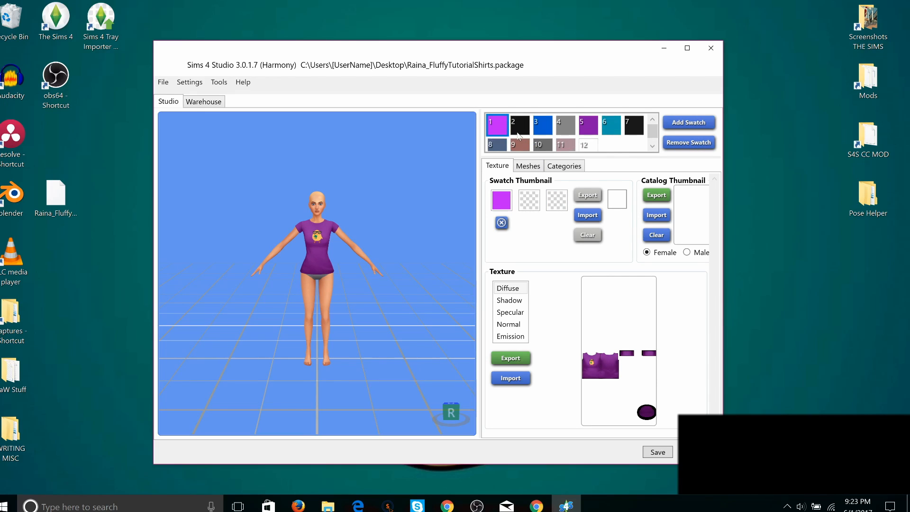
left_click(668, 144)
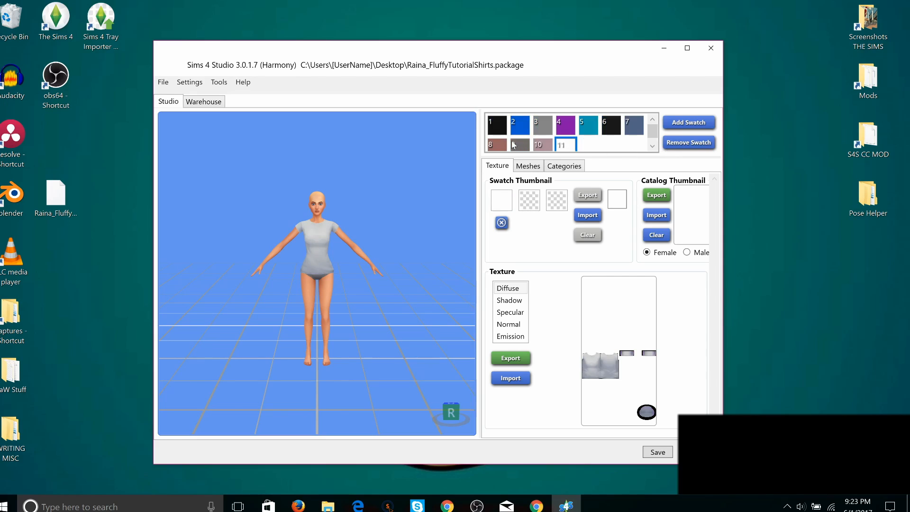
left_click(498, 124)
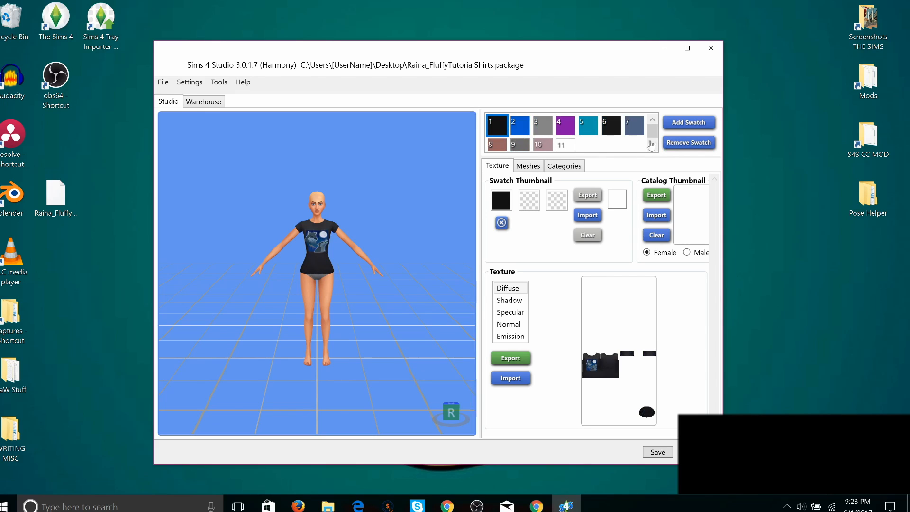
left_click(669, 142)
left_click(492, 127)
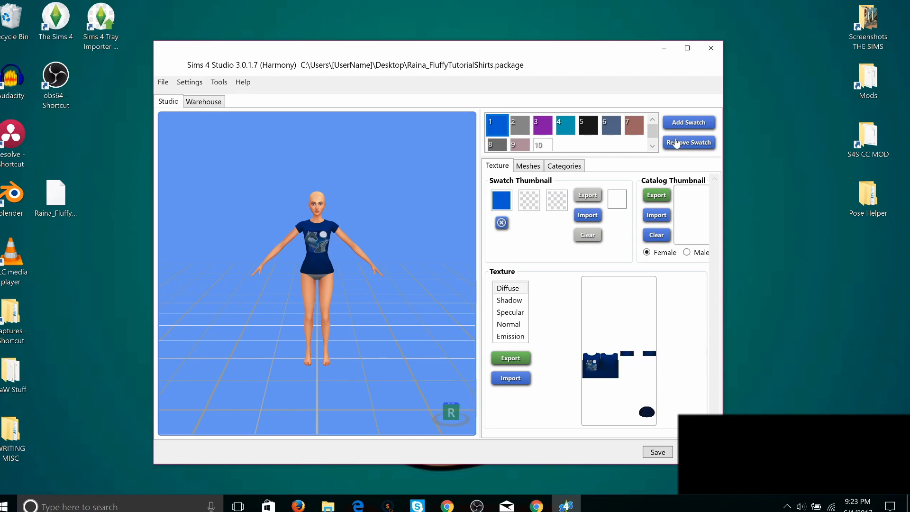
left_click(688, 142)
left_click(496, 123)
left_click(688, 143)
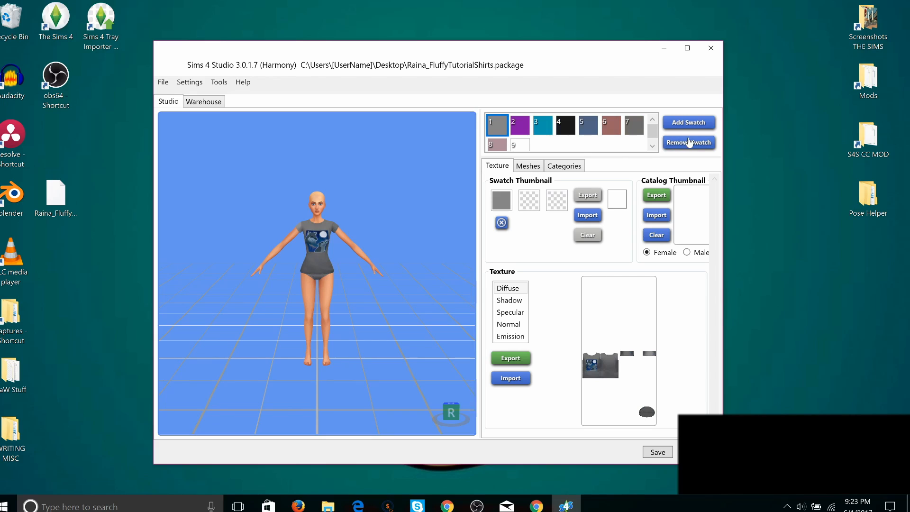
left_click(494, 126)
left_click(688, 142)
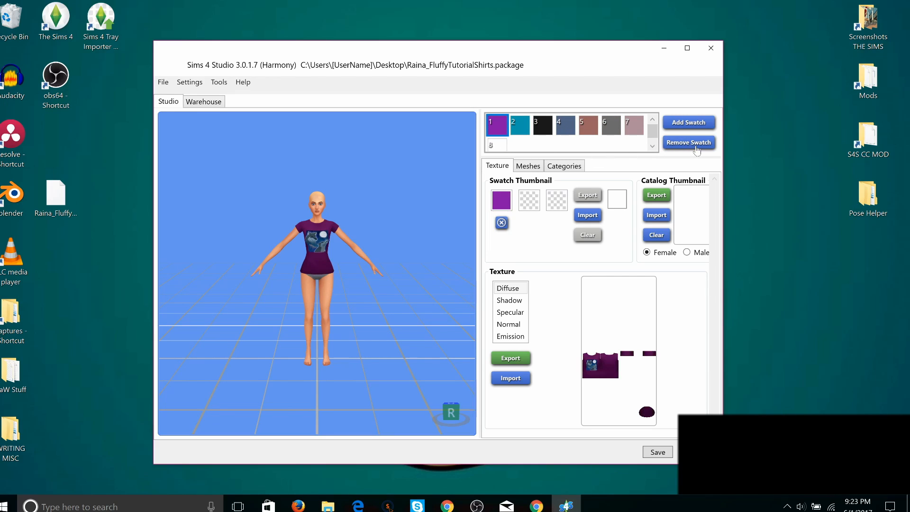
left_click(505, 132)
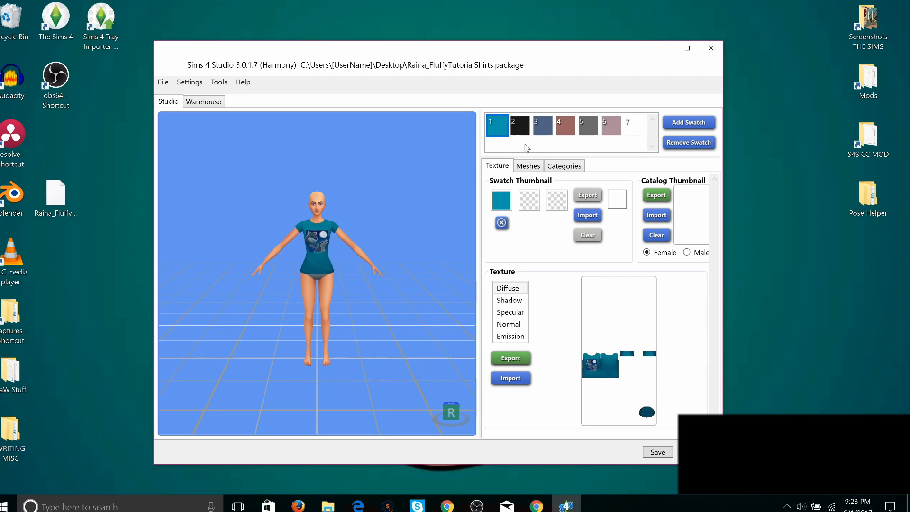
left_click(686, 142)
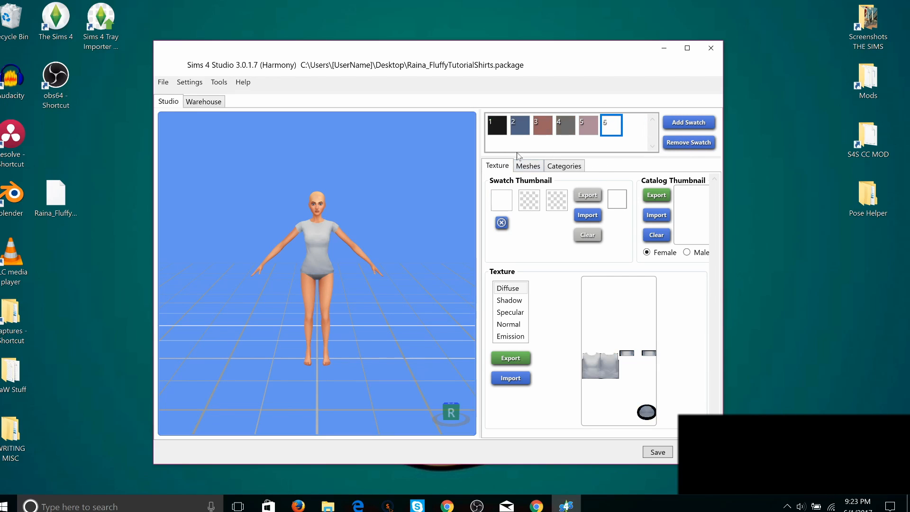
Step: Remove the plain black, slate blue, red-brown, dark gray and mauve swatches so only the white one remains
left_click(498, 132)
left_click(678, 143)
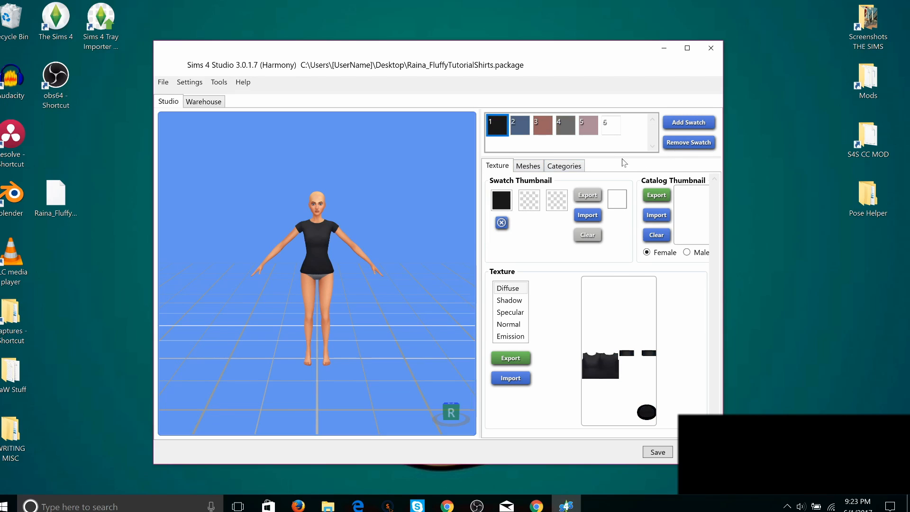
left_click(498, 133)
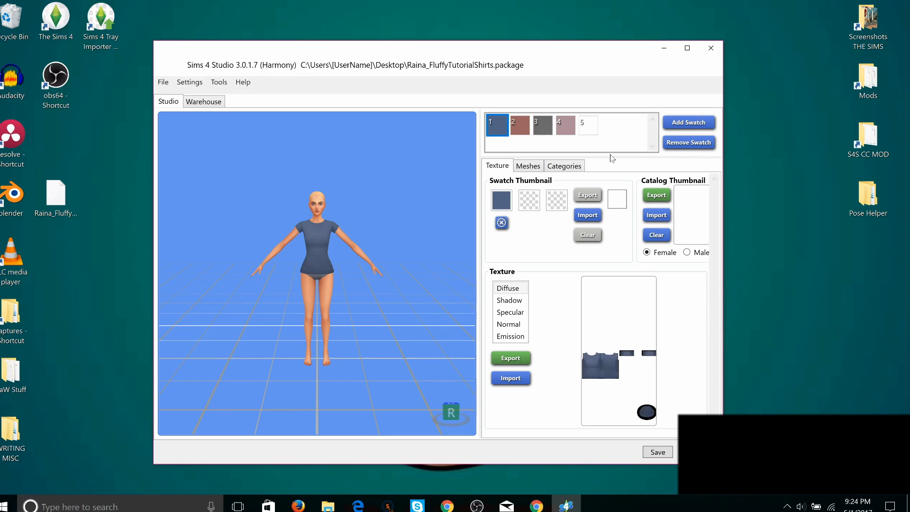
left_click(683, 142)
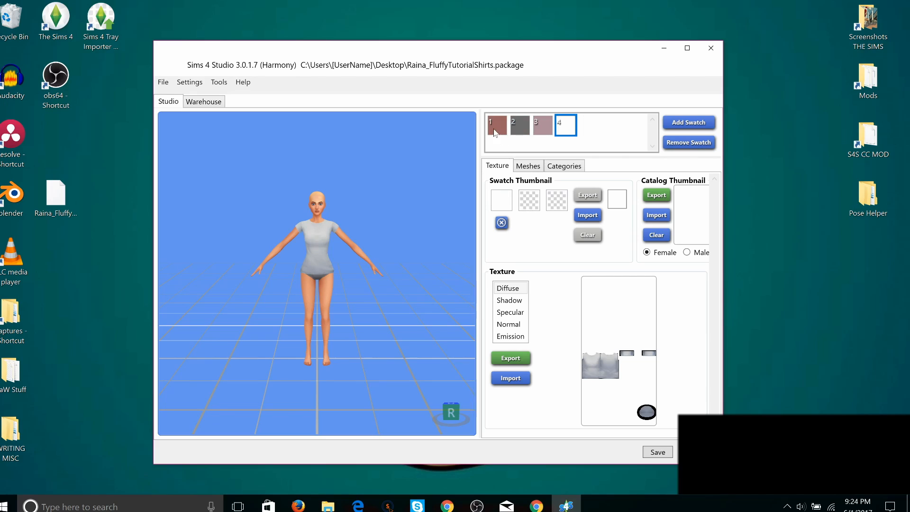
left_click(497, 130)
left_click(688, 143)
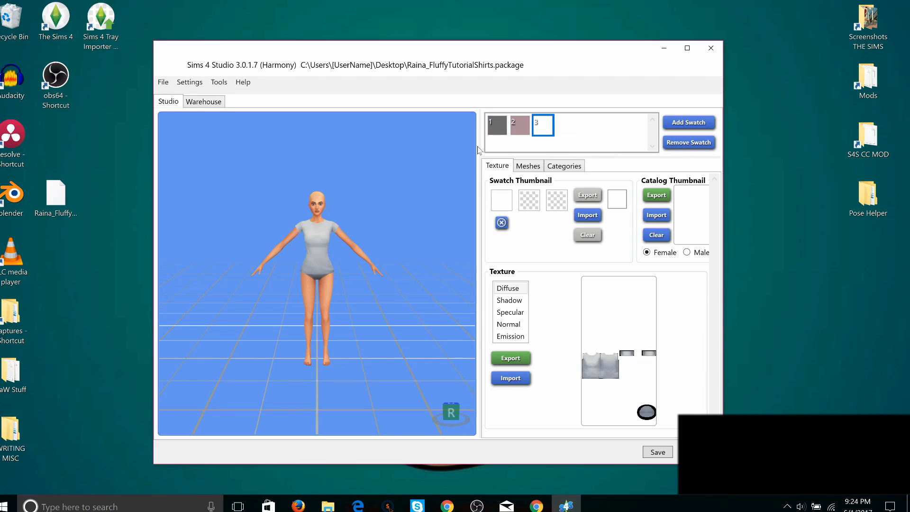
left_click(496, 130)
left_click(685, 142)
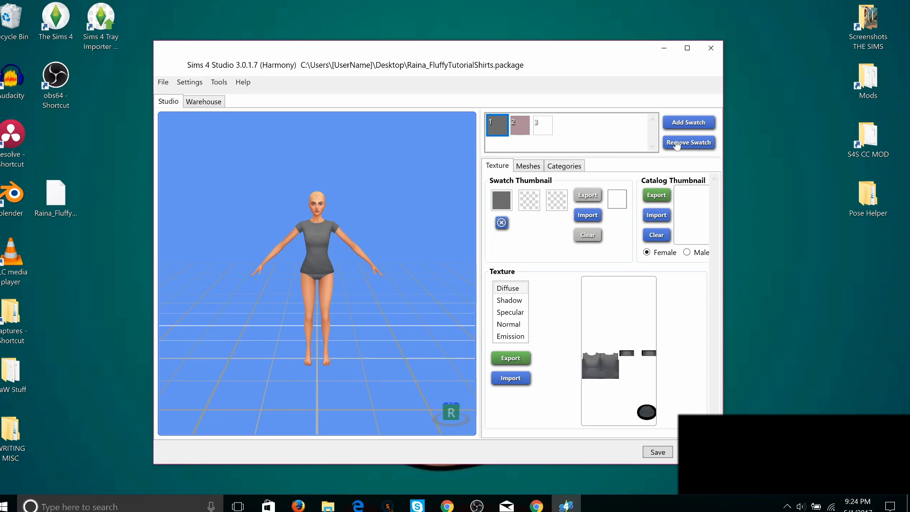
left_click(492, 126)
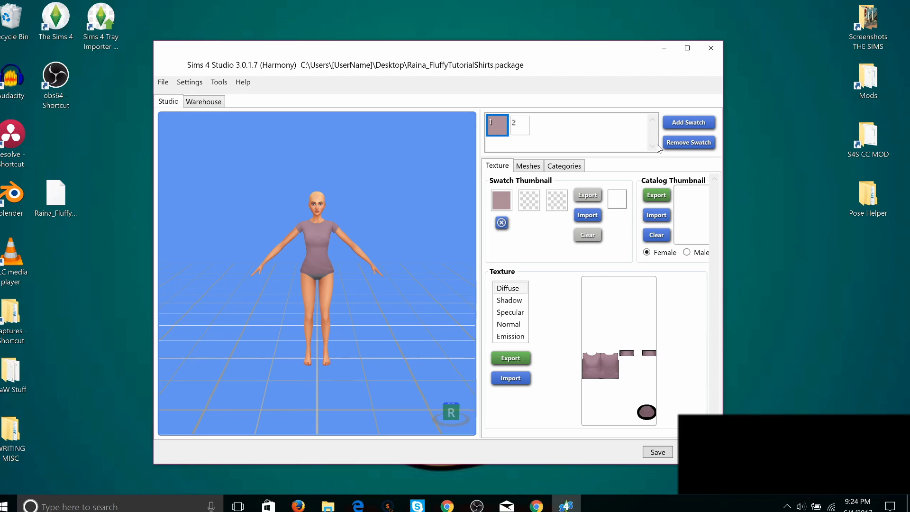
left_click(696, 142)
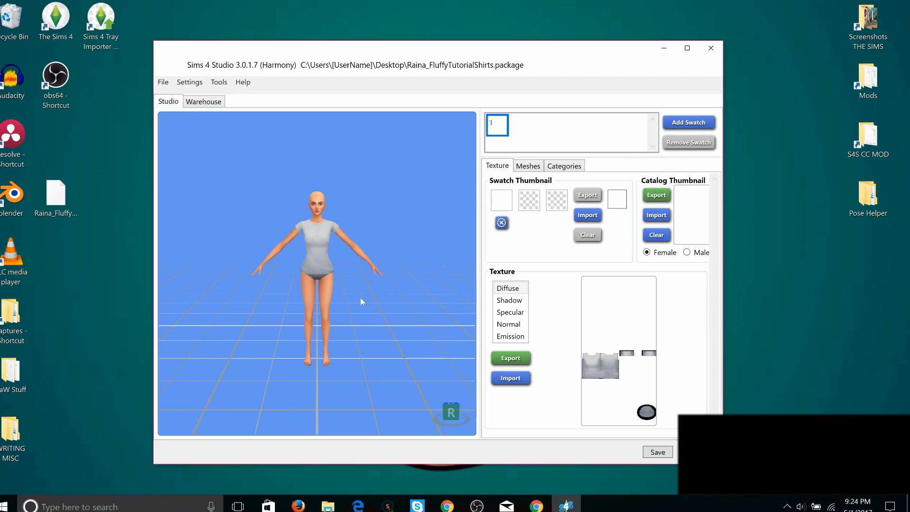
Step: Examine the white T-shirt on the 3D model from different angles and distances, finishing with a close-up of the torso
scroll(360, 297, "up", 1)
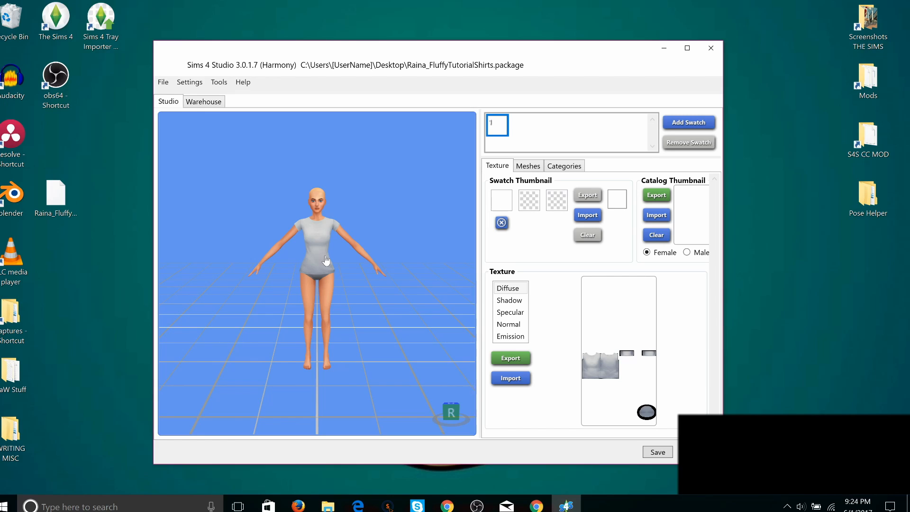
left_click_drag(327, 258, 324, 305)
middle_click_drag(322, 301, 337, 230)
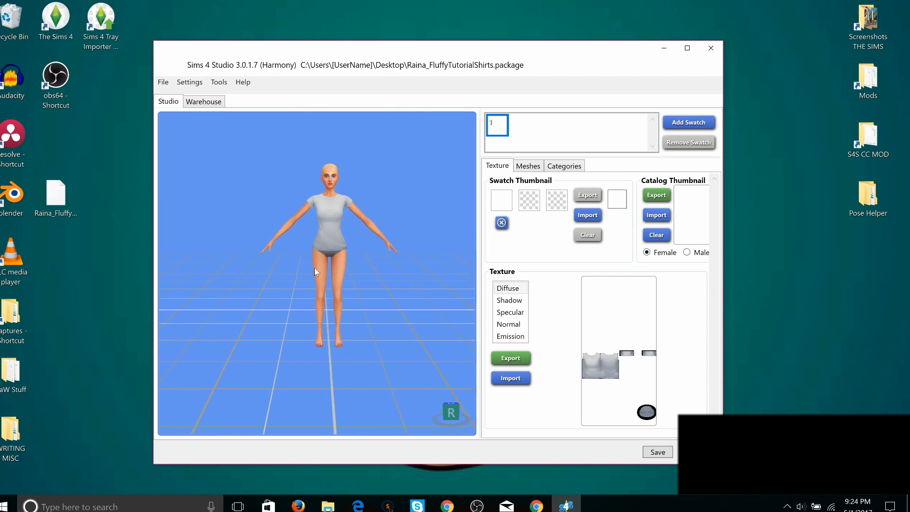
right_click_drag(316, 273, 346, 254)
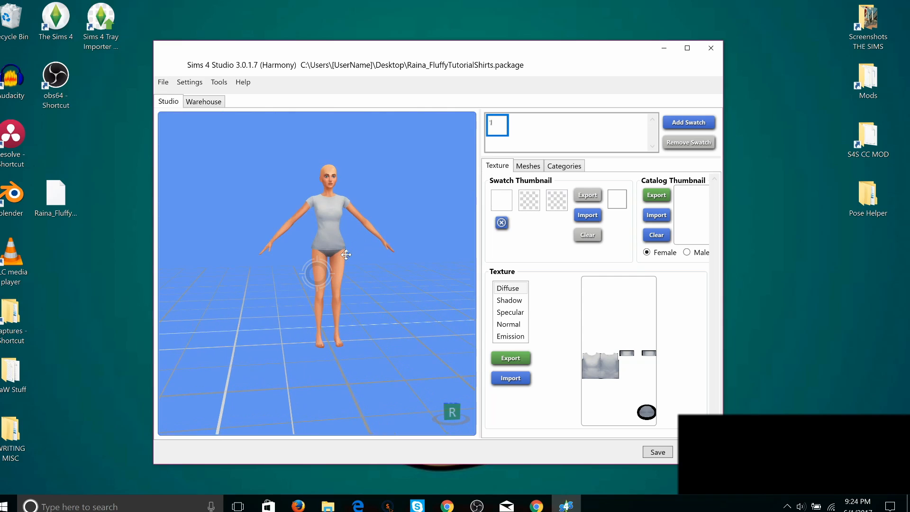
scroll(345, 254, "up", 2)
scroll(331, 255, "up", 3)
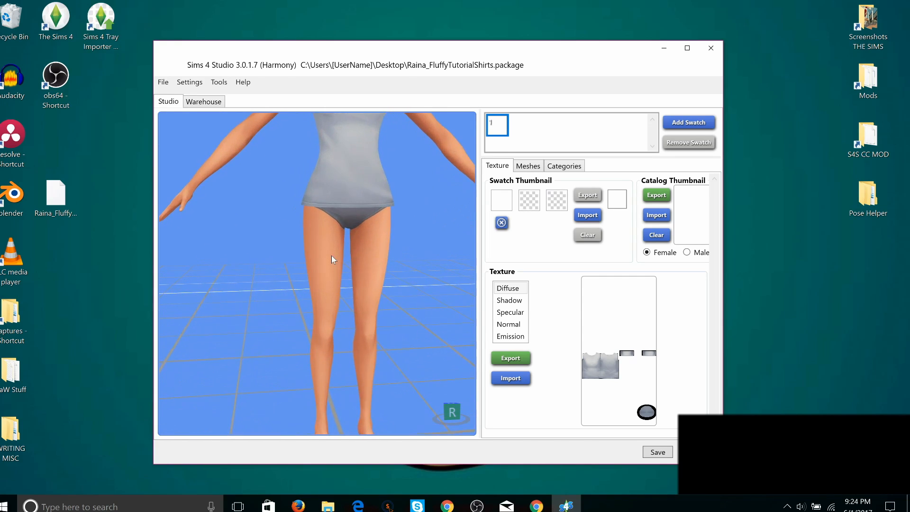
scroll(331, 255, "down", 5)
scroll(331, 255, "up", 6)
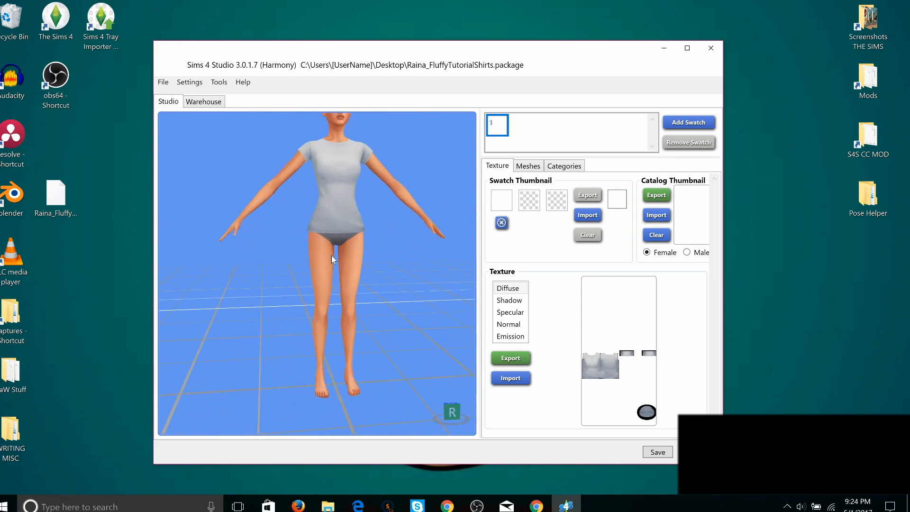
scroll(332, 255, "down", 5)
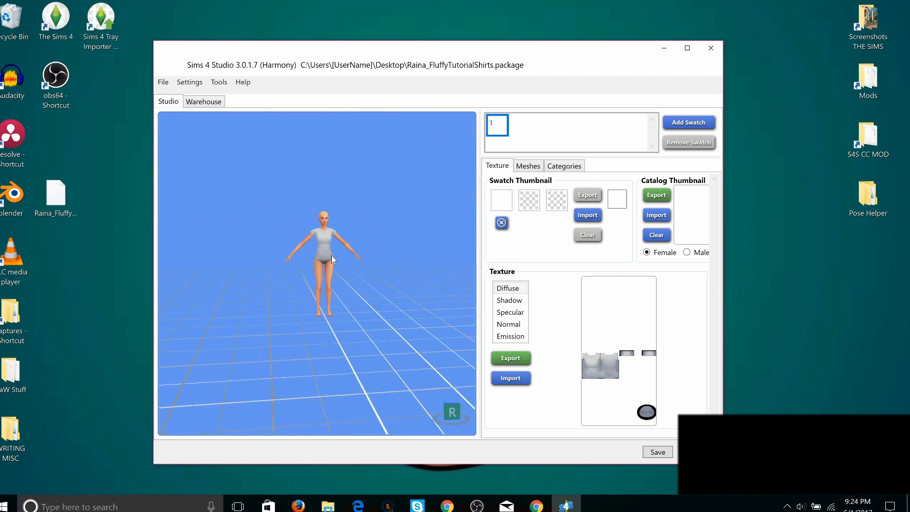
scroll(331, 255, "up", 4)
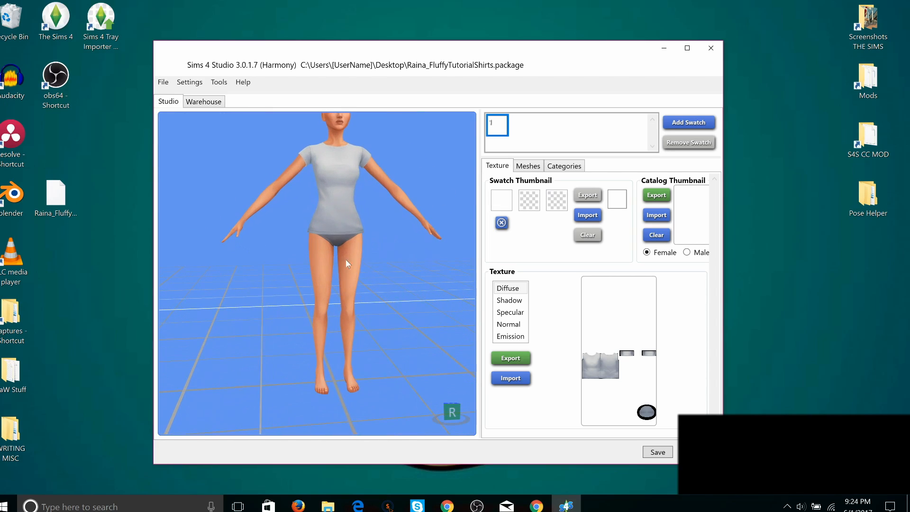
scroll(348, 276, "down", 1)
right_click_drag(349, 275, 343, 273)
middle_click_drag(333, 239, 311, 313)
scroll(310, 315, "up", 5)
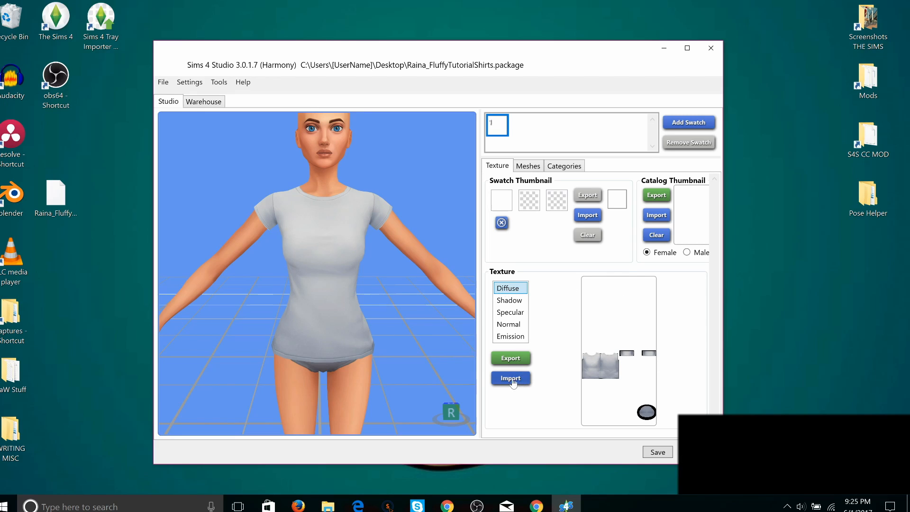
Step: Export the white T-shirt's diffuse texture to the Desktop as a DDS image named WhiteTshirtBase_DDS
left_click(509, 358)
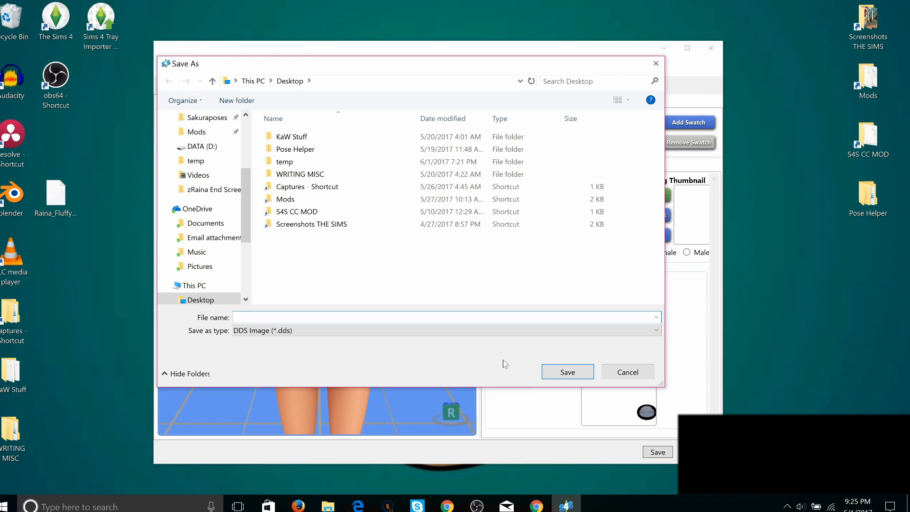
type("W")
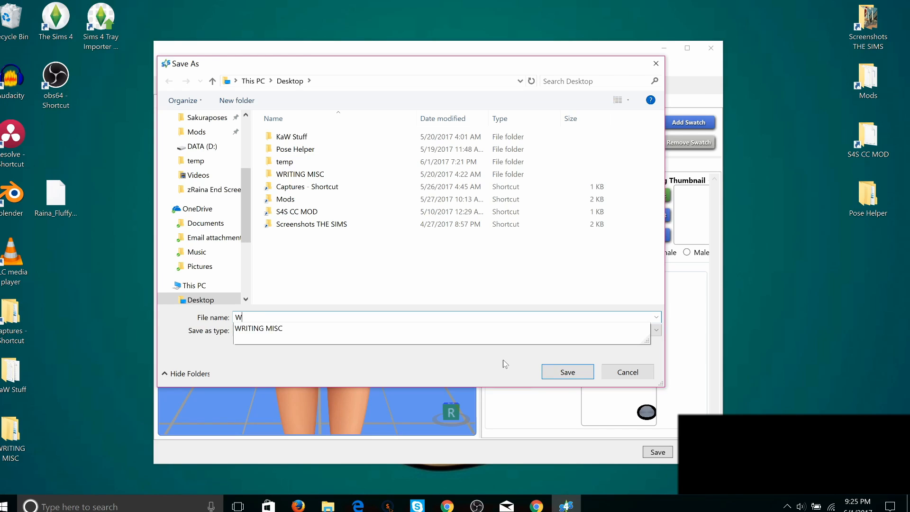
type("hiteT")
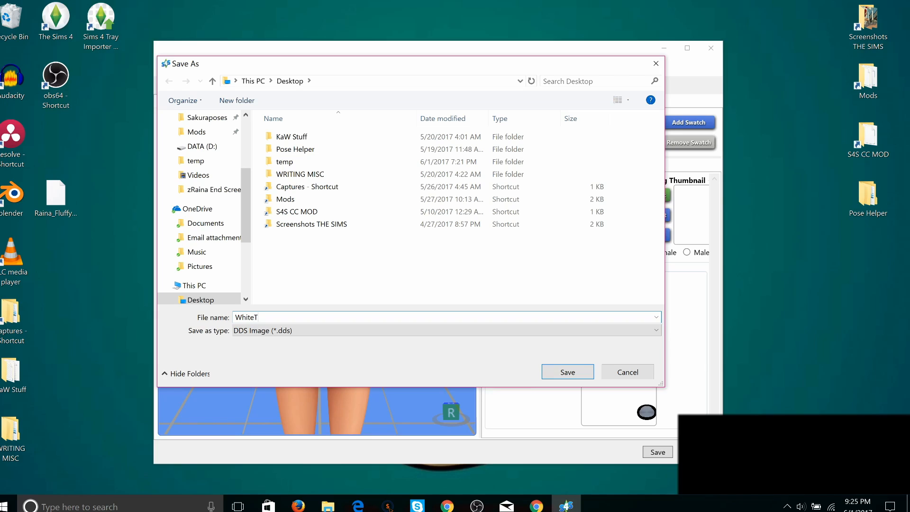
type("shirtBase_DDS")
left_click(364, 331)
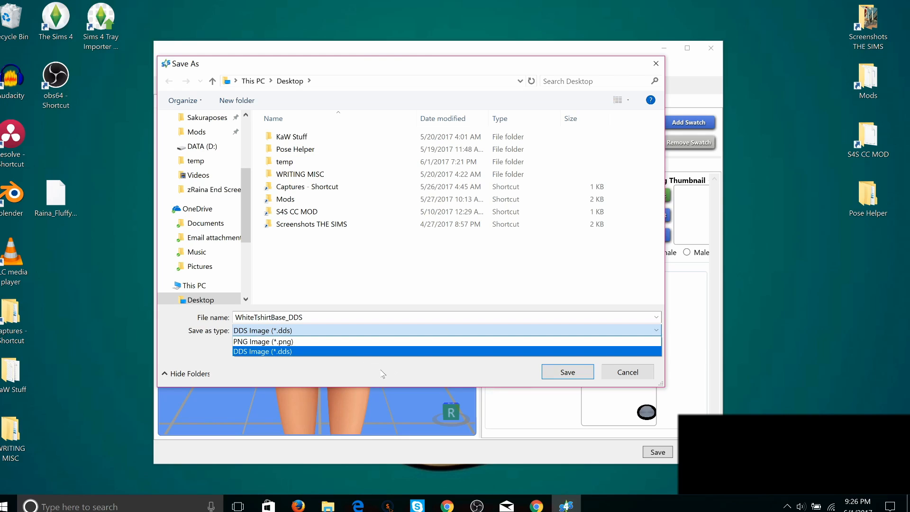
left_click(330, 373)
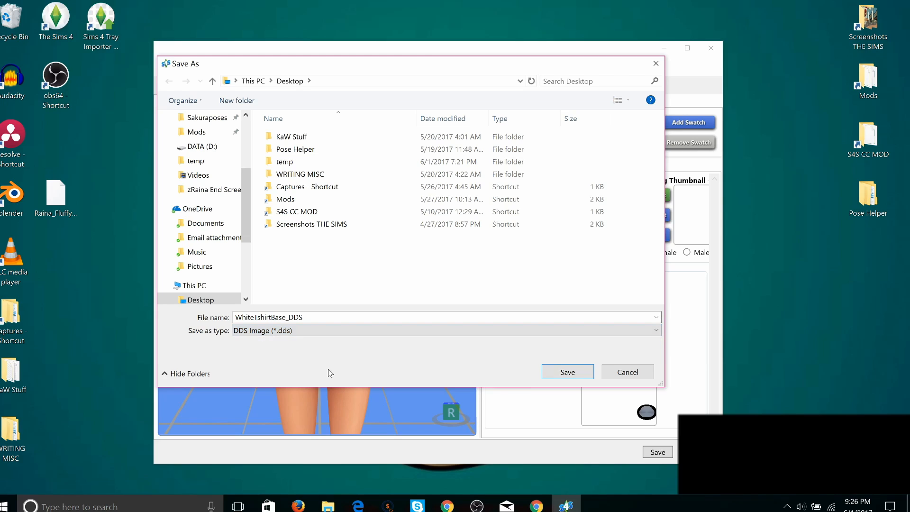
left_click(281, 332)
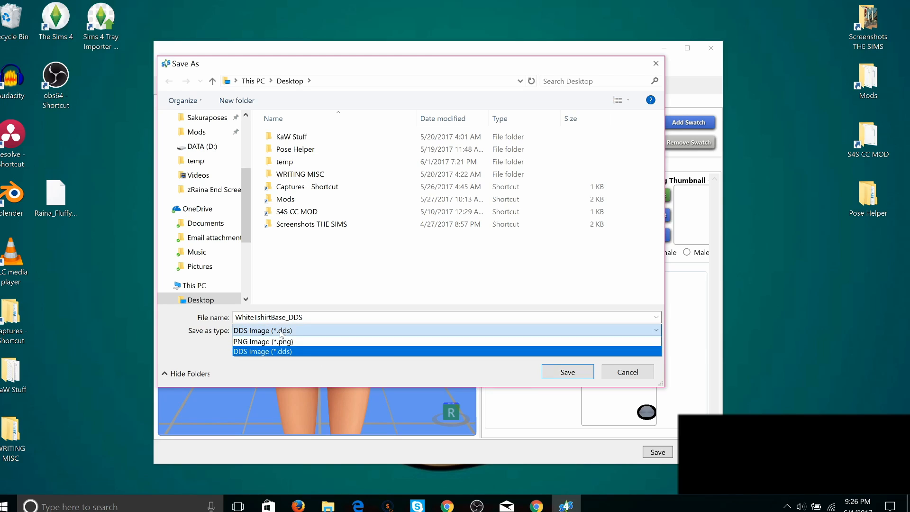
left_click(297, 353)
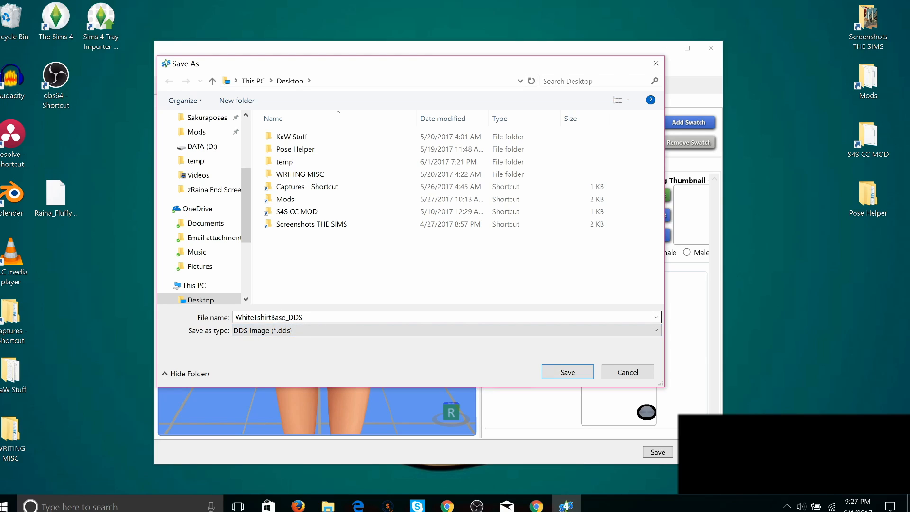
left_click(288, 317)
left_click(288, 317)
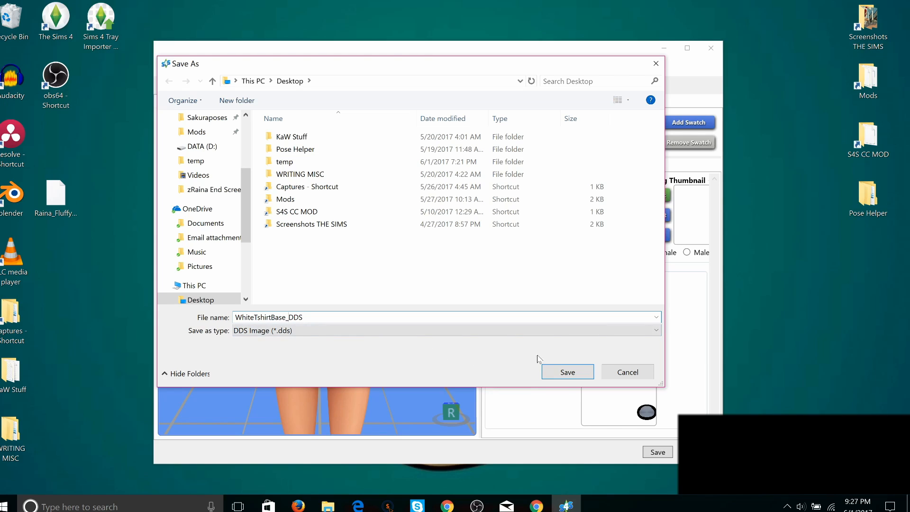
left_click(557, 374)
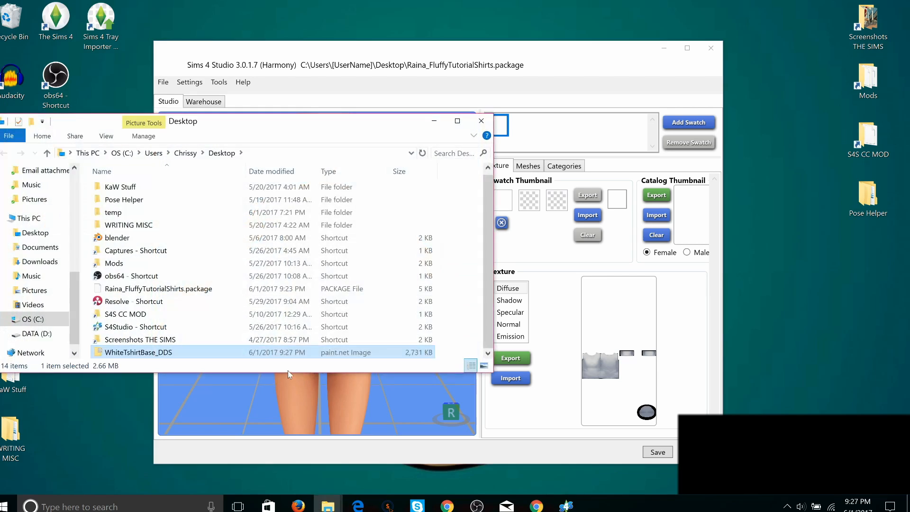
Step: Put away the Desktop folder and Sims 4 Studio windows and open the WhiteTshirtBase_DDS texture in paint.net
left_click(481, 120)
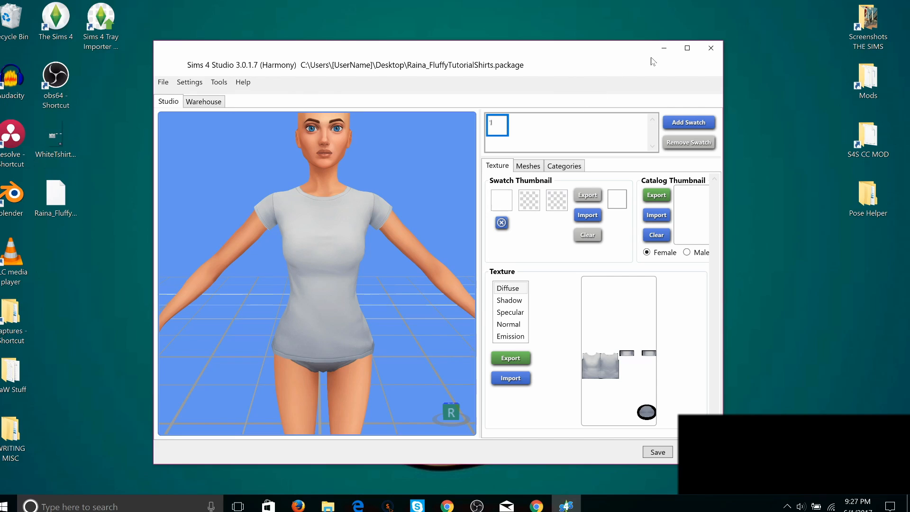
mouse_move(623, 55)
left_mouse_down()
mouse_move(624, 68)
mouse_move(626, 42)
left_mouse_up()
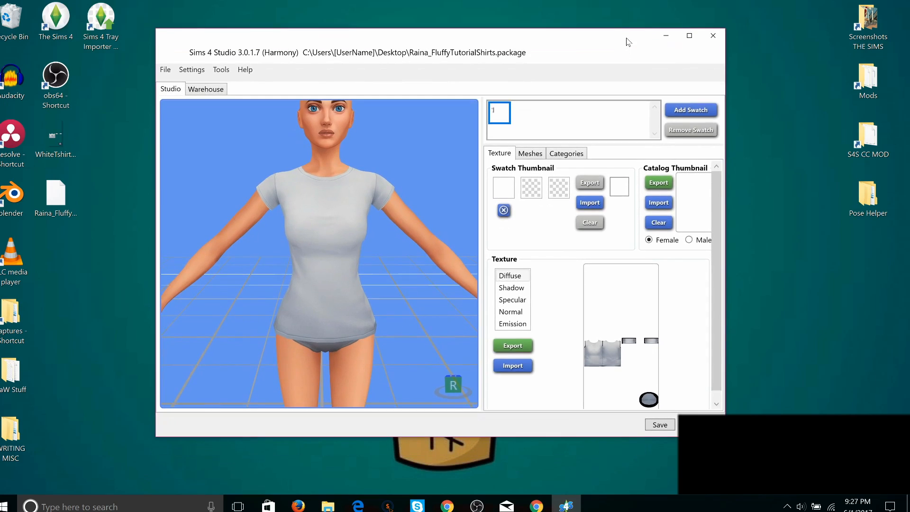
left_click(666, 37)
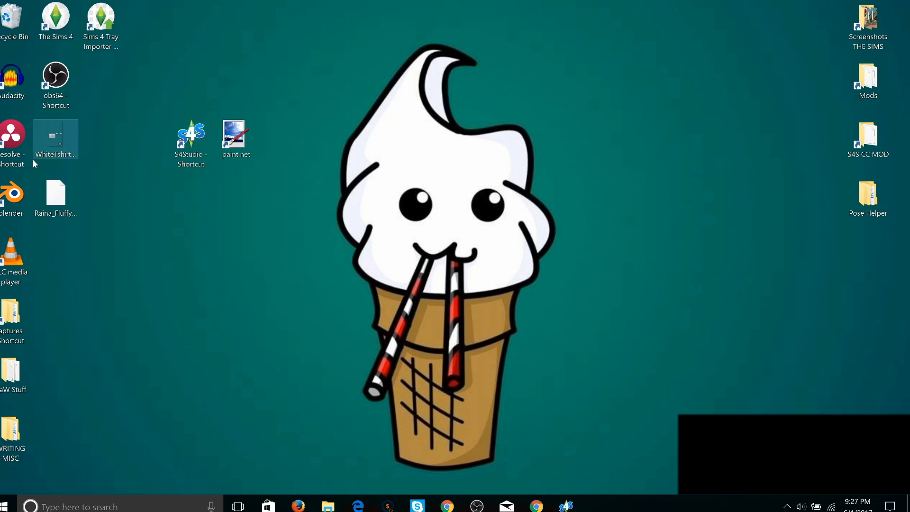
left_click(53, 140)
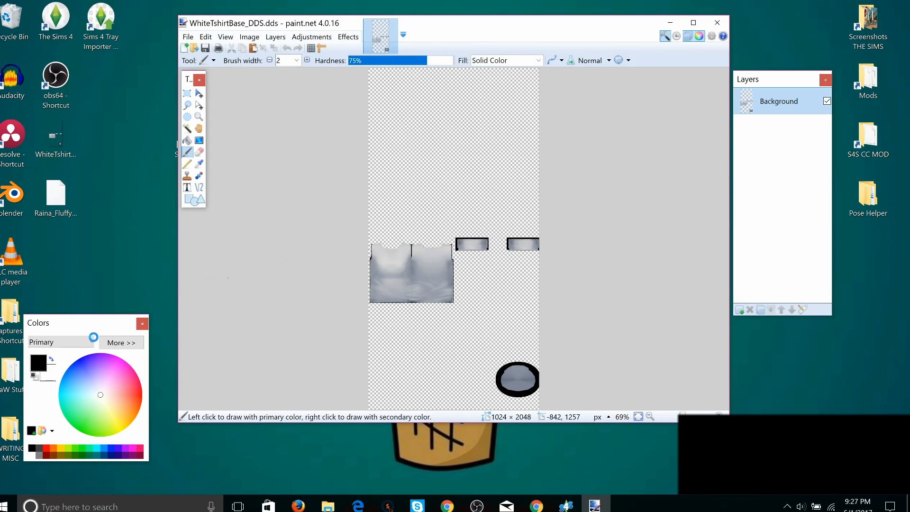
Step: Reposition the Colors window beside the canvas and enlarge the image window to show the T-shirt texture pieces
left_click_drag(101, 327, 112, 293)
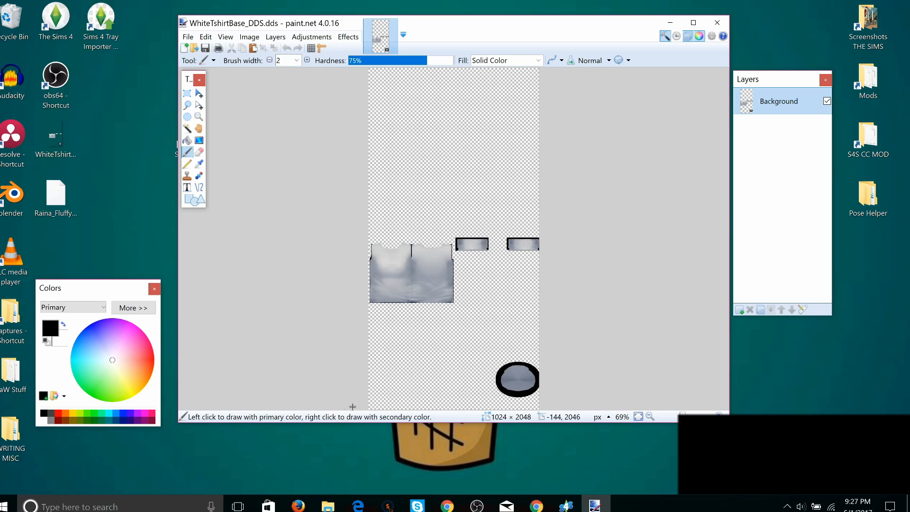
left_click_drag(372, 424, 354, 478)
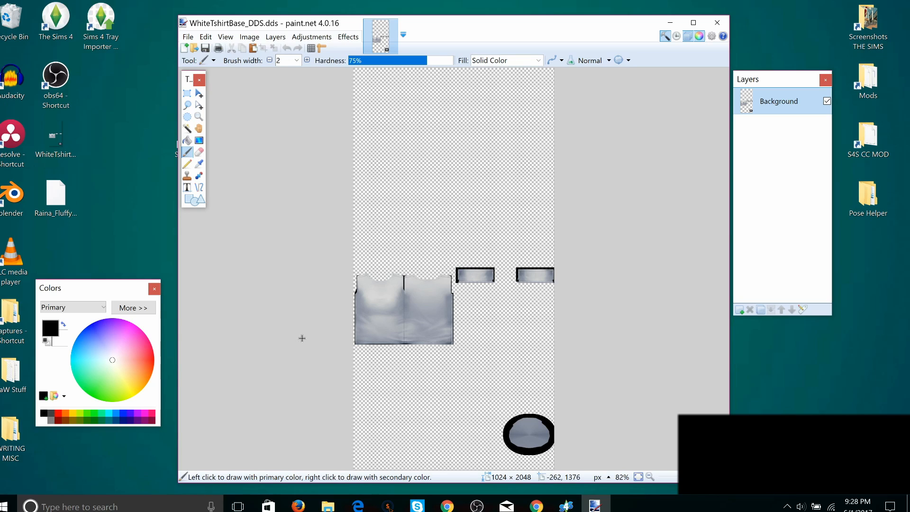
scroll(302, 338, "up", 3, "ctrl")
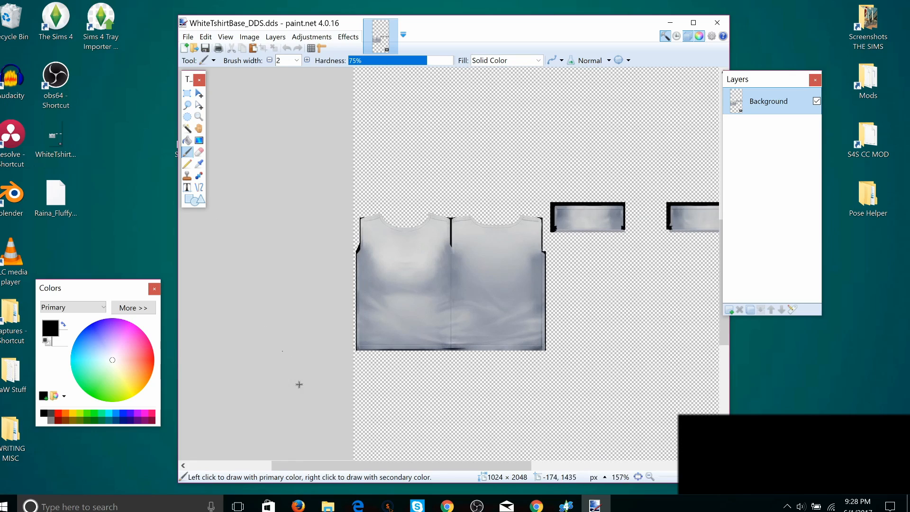
left_click_drag(312, 471, 355, 471)
scroll(379, 394, "down", 3)
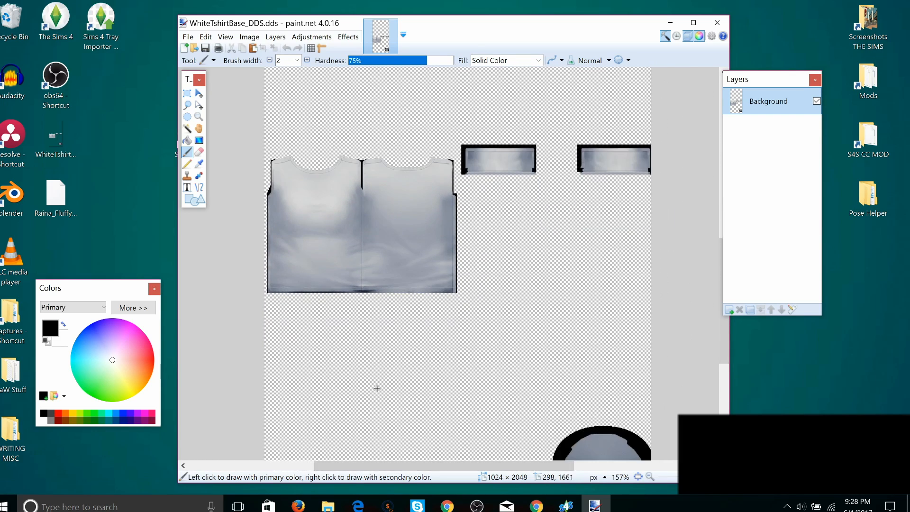
scroll(377, 388, "down", 1)
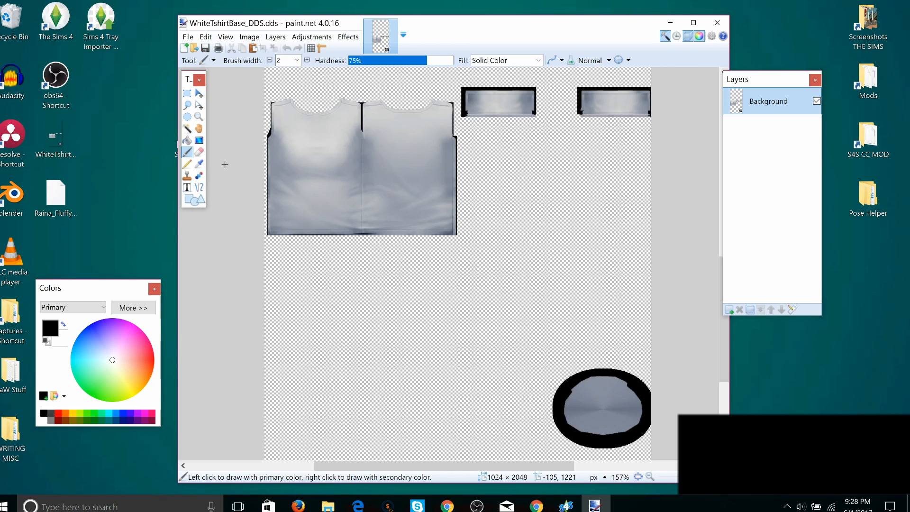
Step: Choose the Recolor tool, undo a short test stroke on the shirt, and set the brush width to 200
left_click(199, 176)
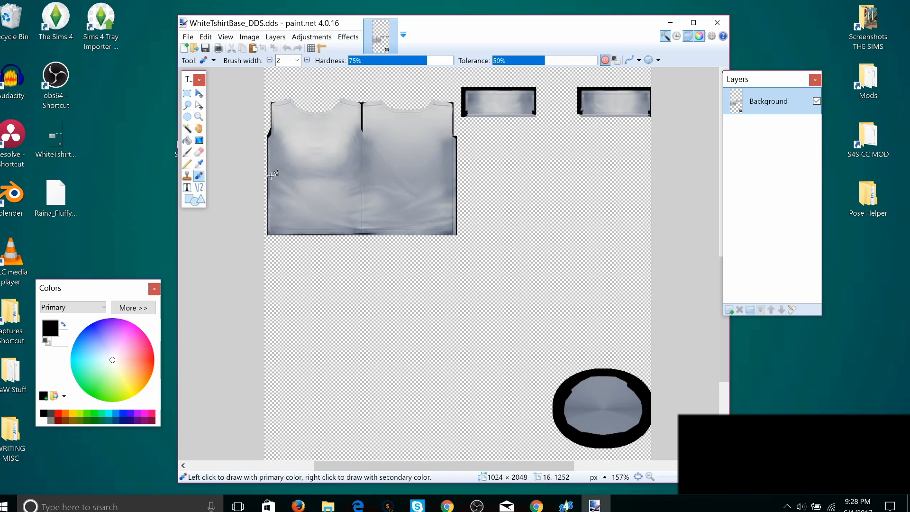
left_click_drag(282, 182, 303, 182)
key("ctrl+z")
left_click(297, 61)
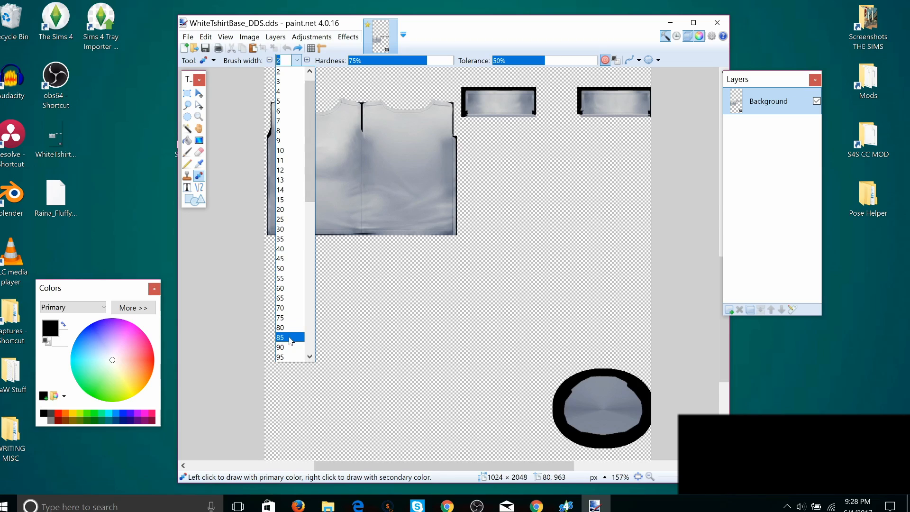
scroll(290, 349, "down", 3)
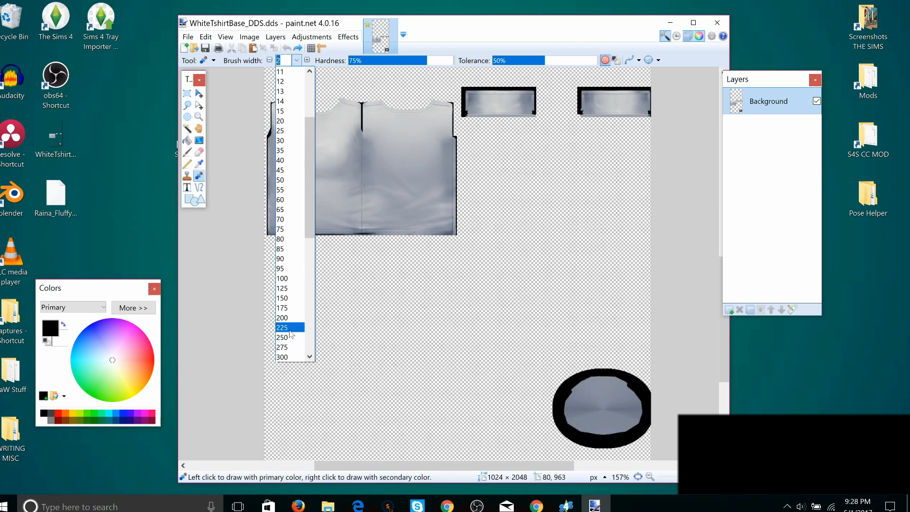
left_click(288, 318)
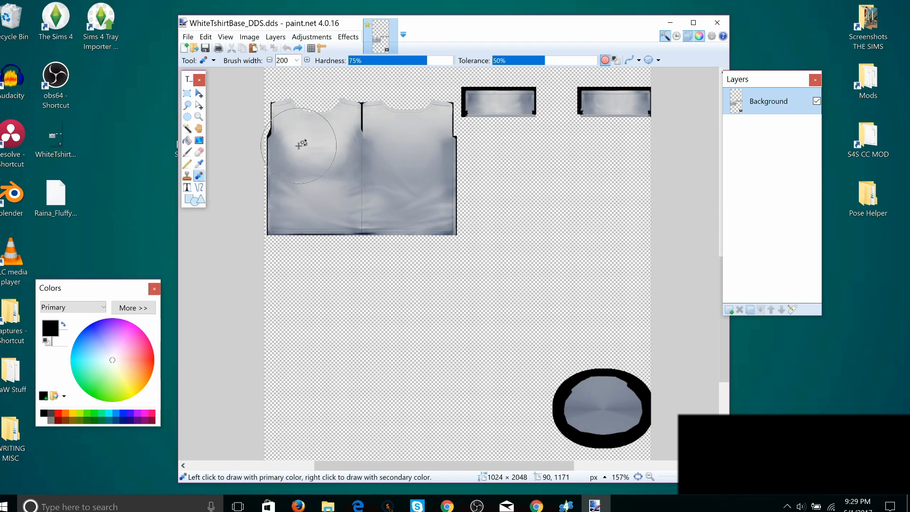
Step: Try Recolor brush widths of 800 and 450, and restore the width to 200
left_click(297, 60)
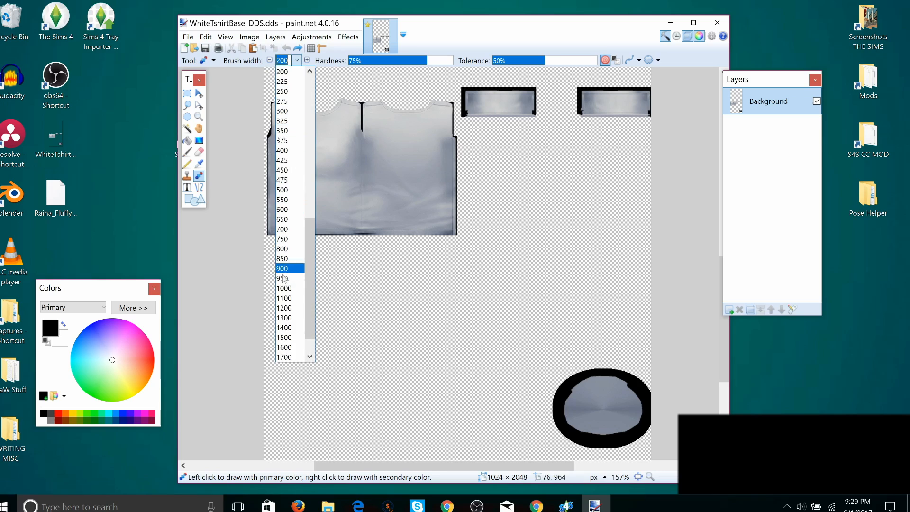
left_click(285, 248)
left_click(296, 60)
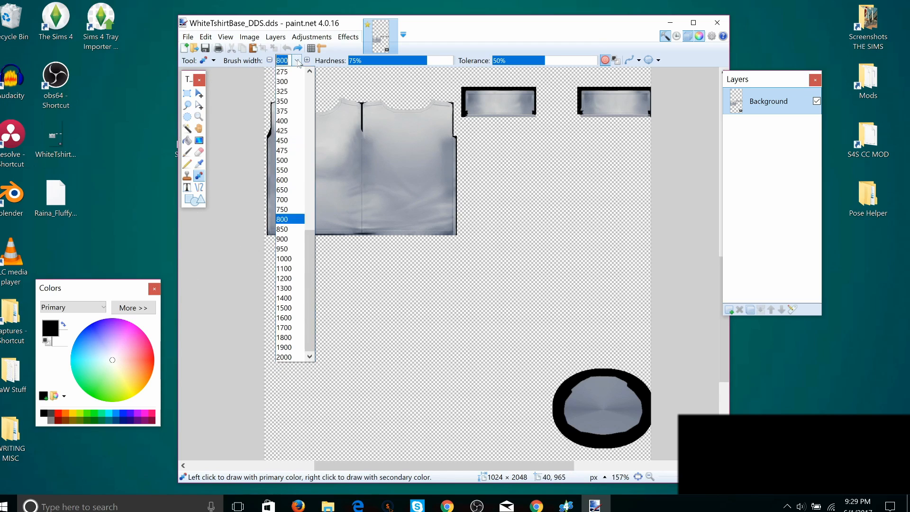
left_click(289, 140)
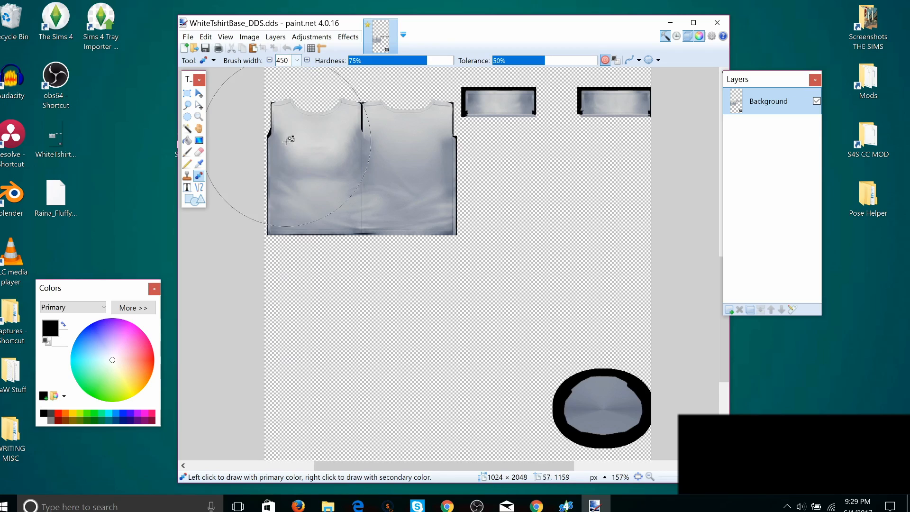
left_click(297, 60)
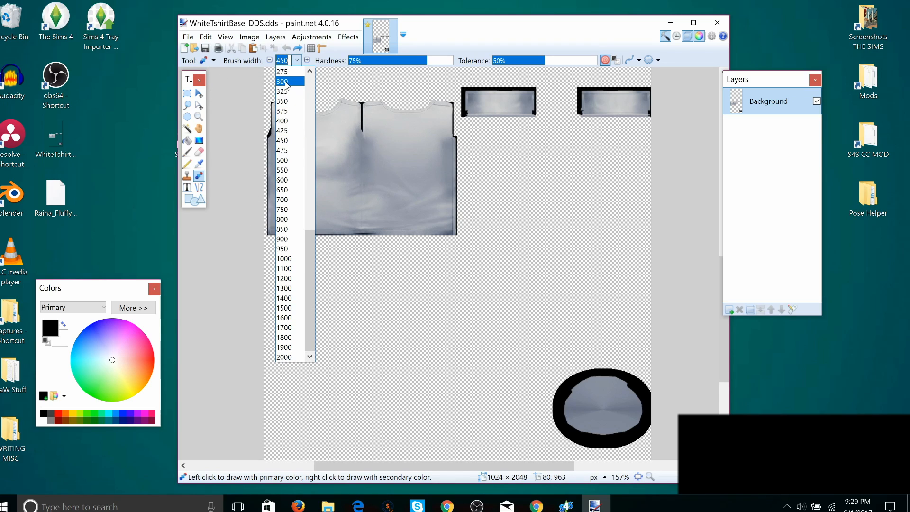
scroll(287, 95, "up", 1)
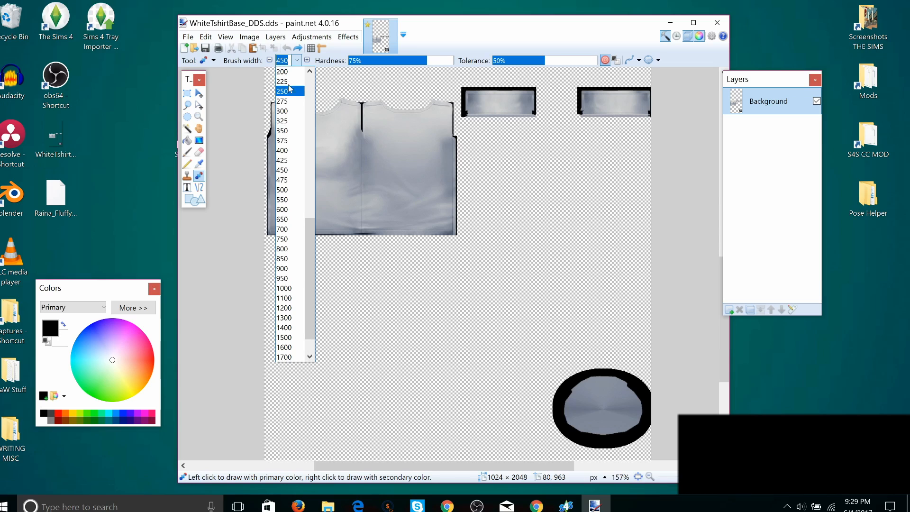
left_click(283, 71)
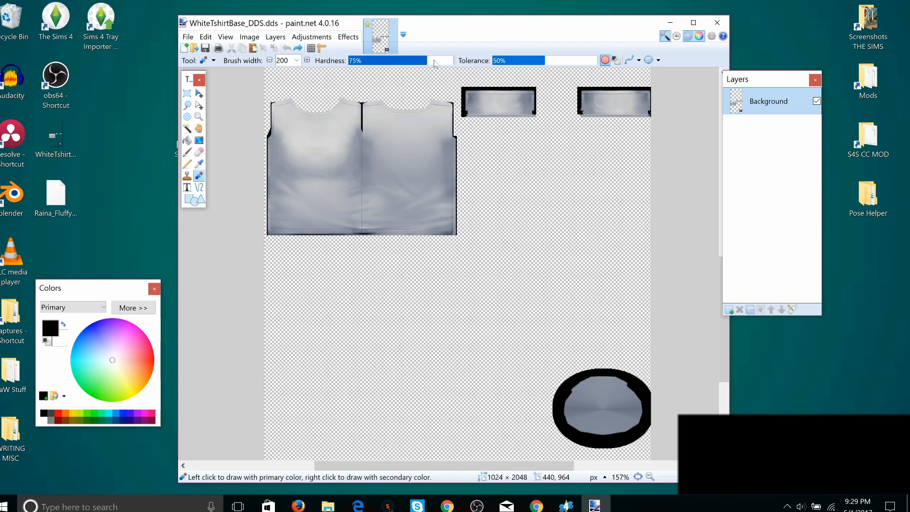
Step: Set the Recolor brush hardness to 42% and the primary color to pink FF7FED with an opacity of 146
left_click(394, 62)
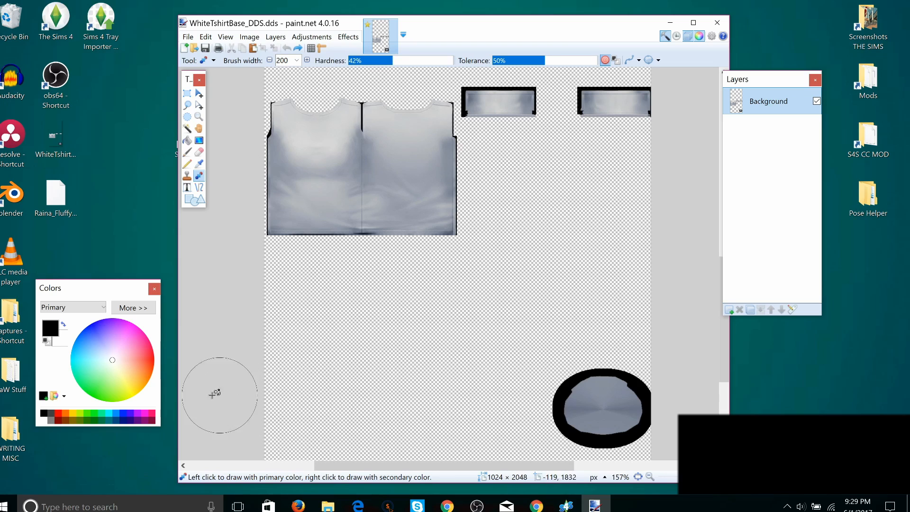
left_click(134, 307)
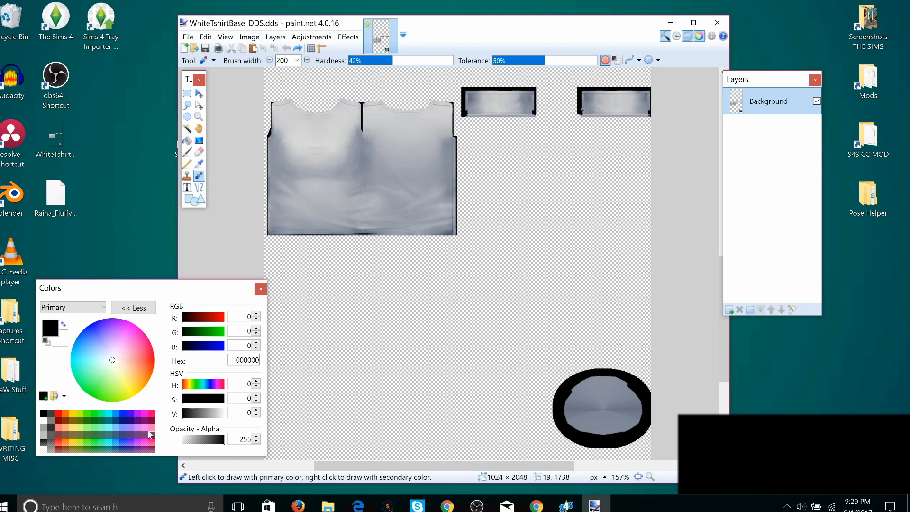
left_click(147, 429)
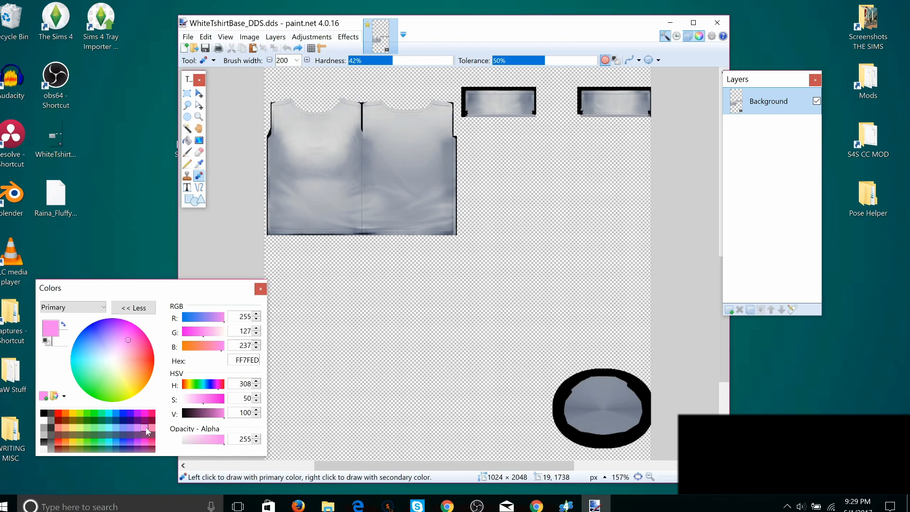
left_click(215, 444)
Step: Try broad pink Recolor strokes across the transparent area around the shirt pieces, and undo them
mouse_move(315, 277)
left_mouse_down()
mouse_move(375, 222)
mouse_move(526, 208)
mouse_move(517, 138)
mouse_move(353, 97)
mouse_move(320, 134)
left_mouse_up()
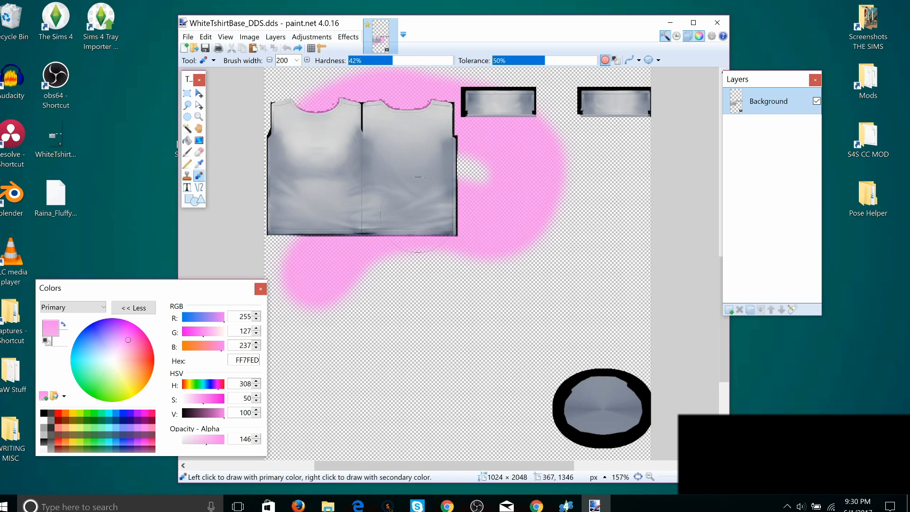
mouse_move(418, 214)
left_mouse_down()
mouse_move(469, 189)
mouse_move(469, 293)
mouse_move(456, 362)
left_mouse_up()
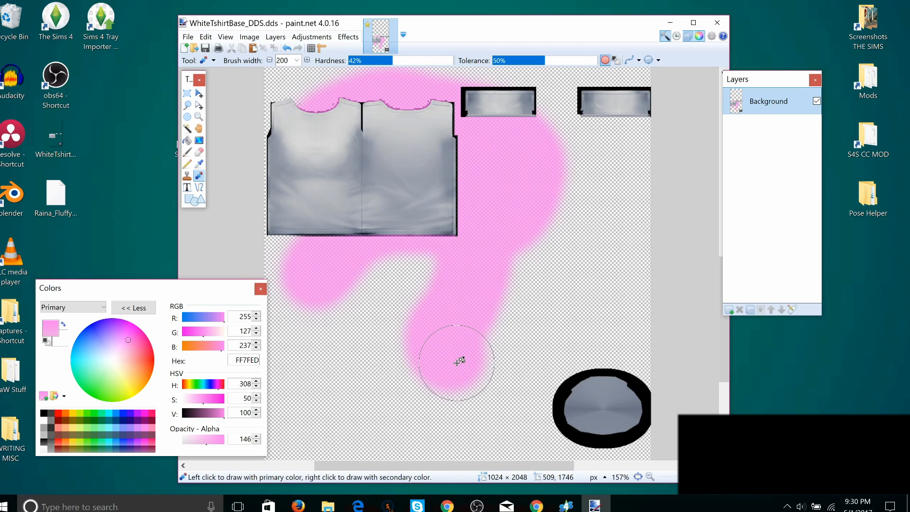
key("ctrl+z")
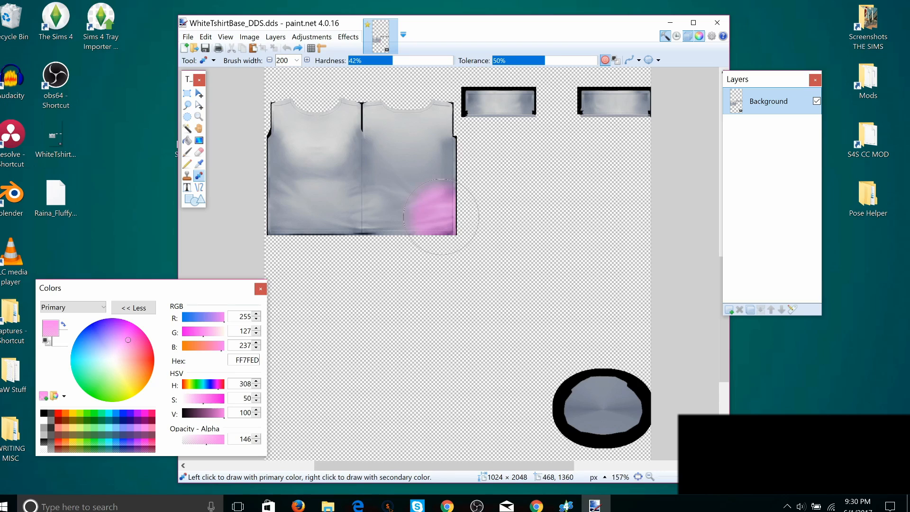
Step: Recolor the shirt's front and back, both sleeve pieces and the oval piece pink
left_click_drag(441, 217, 395, 208)
mouse_move(295, 208)
left_mouse_down()
mouse_move(281, 213)
mouse_move(285, 116)
mouse_move(427, 126)
mouse_move(451, 165)
left_mouse_up()
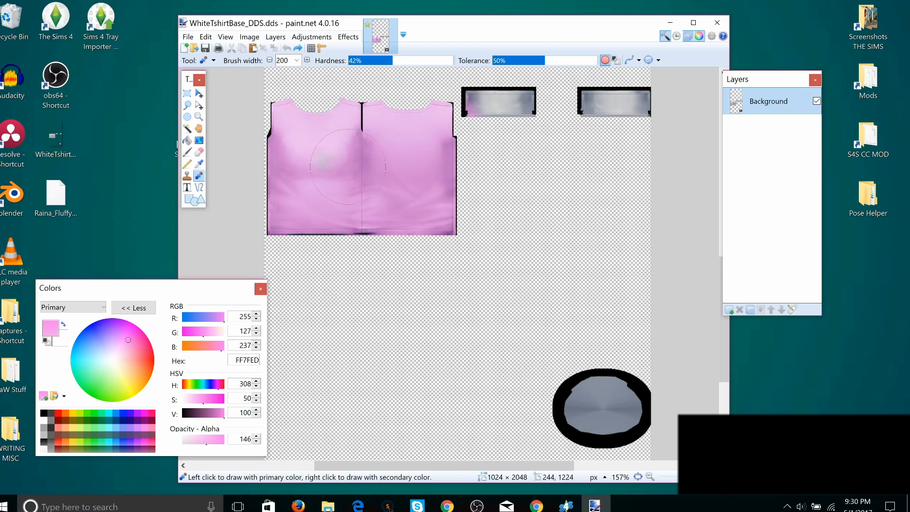
mouse_move(495, 128)
left_mouse_down()
mouse_move(512, 102)
mouse_move(479, 103)
mouse_move(644, 102)
left_mouse_up()
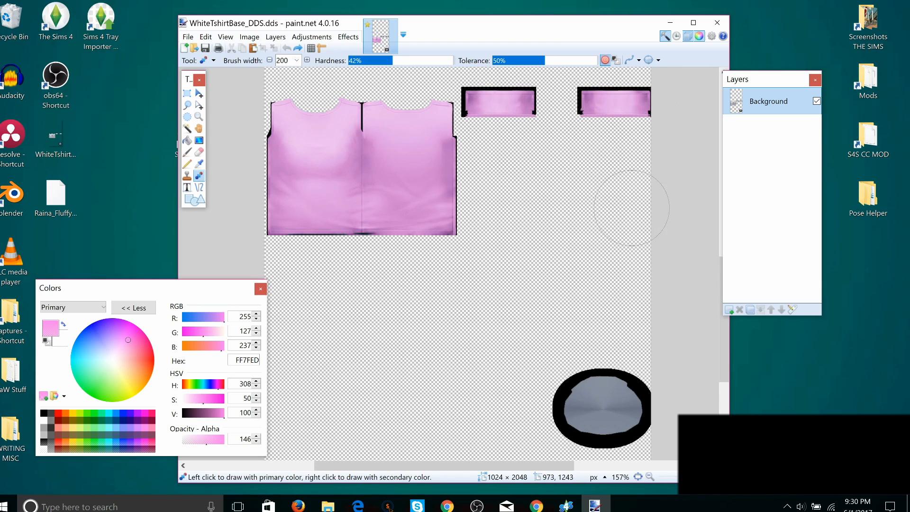
mouse_move(632, 208)
left_mouse_down()
mouse_move(616, 294)
mouse_move(625, 405)
mouse_move(611, 414)
mouse_move(595, 396)
left_mouse_up()
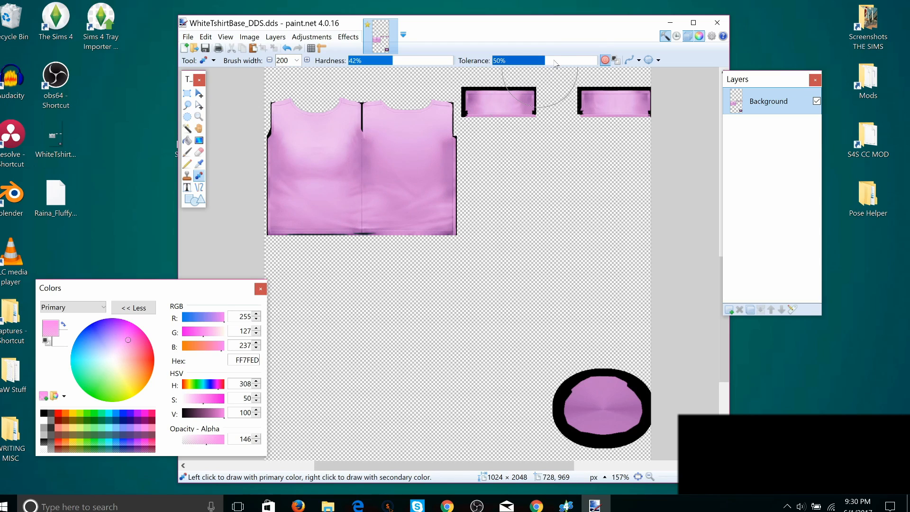
Step: Try recoloring the shirt body in green 8CFF84 with the tolerance at 24%, and undo the green strokes
left_click(517, 63)
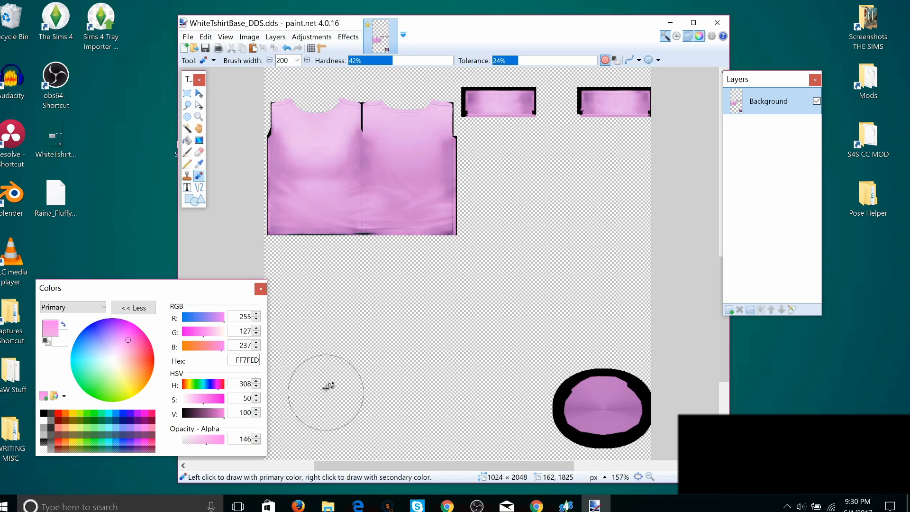
left_click(101, 382)
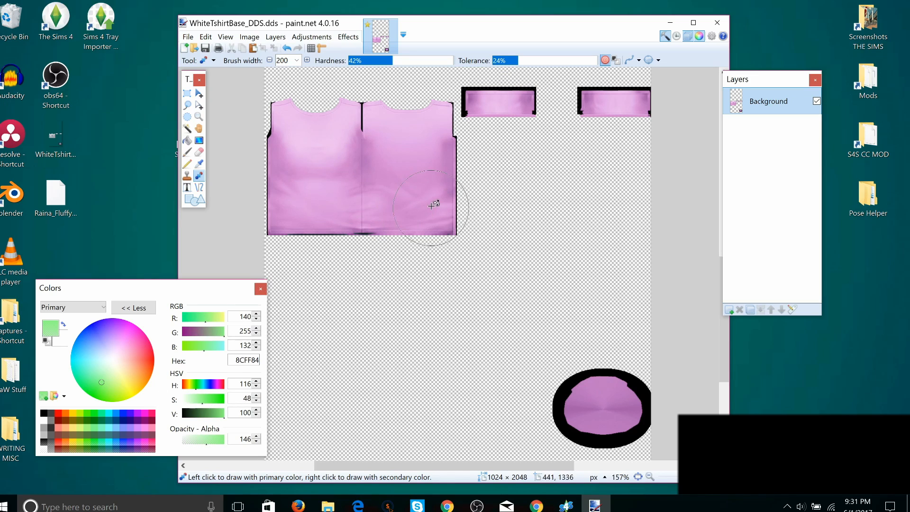
mouse_move(429, 202)
left_mouse_down()
mouse_move(381, 161)
mouse_move(390, 130)
mouse_move(443, 167)
mouse_move(378, 208)
mouse_move(294, 195)
mouse_move(297, 154)
left_mouse_up()
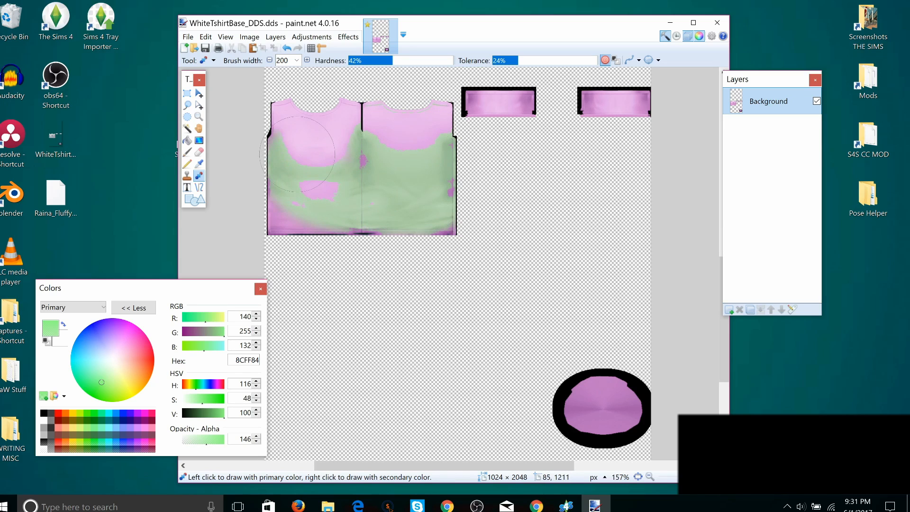
mouse_move(347, 172)
left_mouse_down()
mouse_move(301, 221)
mouse_move(285, 218)
left_mouse_up()
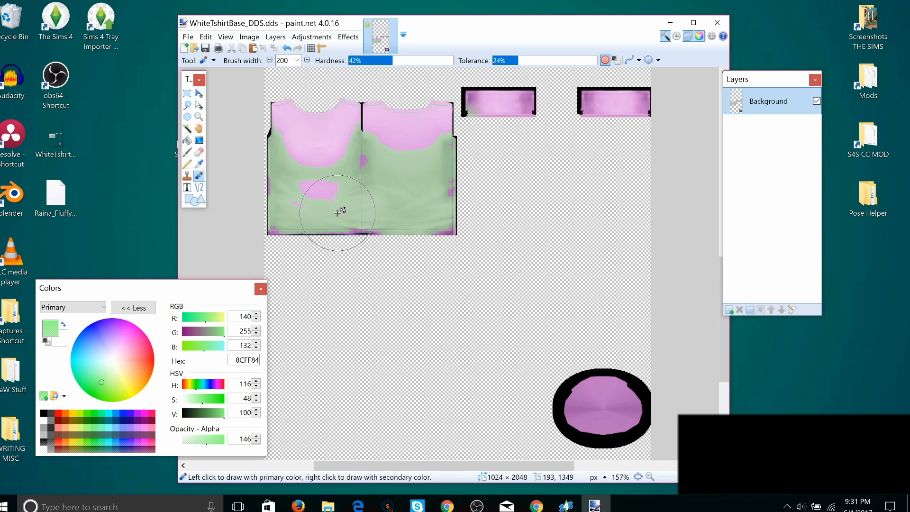
key("ctrl+z")
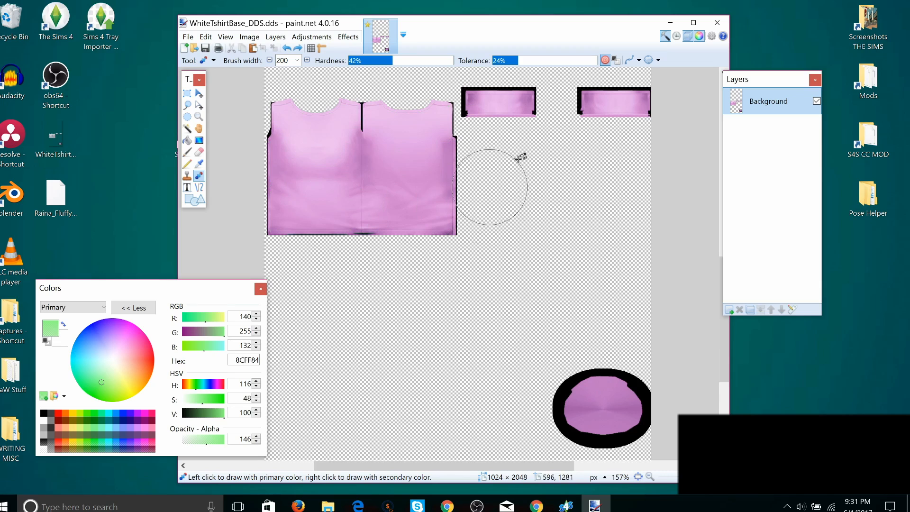
Step: Try yellow FFFF00 Recolor dabs with 51% tolerance and opacity 223 on the shirt's front and back, and undo them
left_click(544, 64)
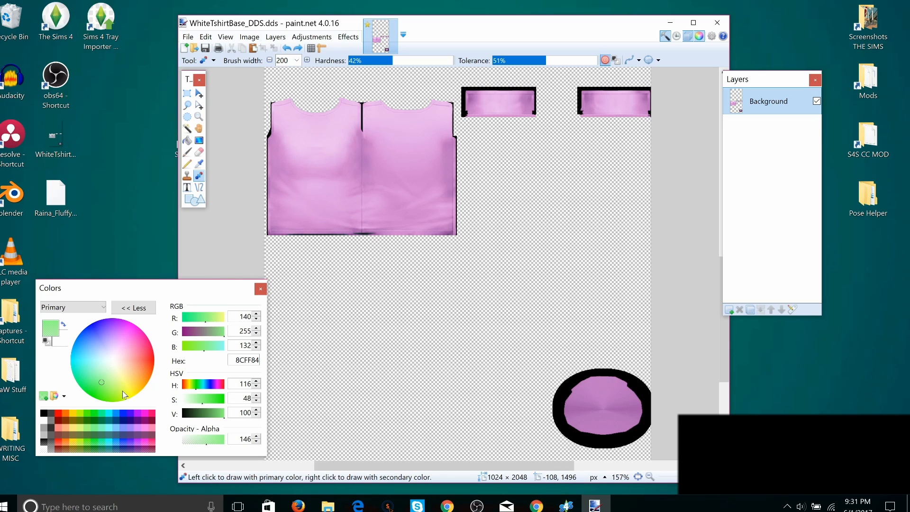
left_click(133, 396)
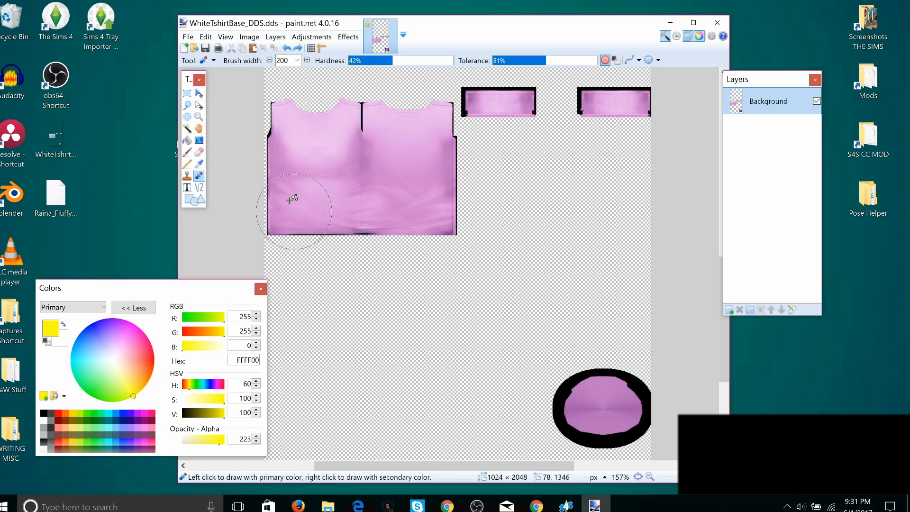
left_click(312, 154)
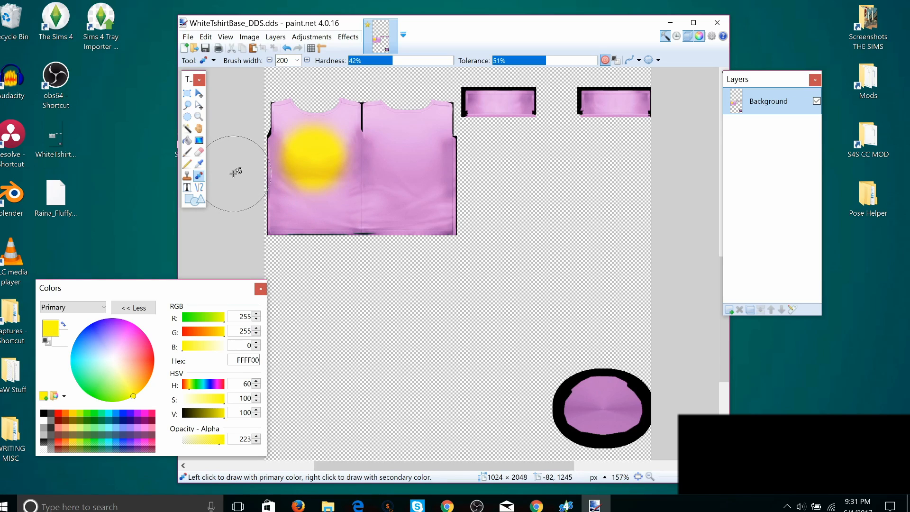
key("ctrl+z")
left_click(411, 154)
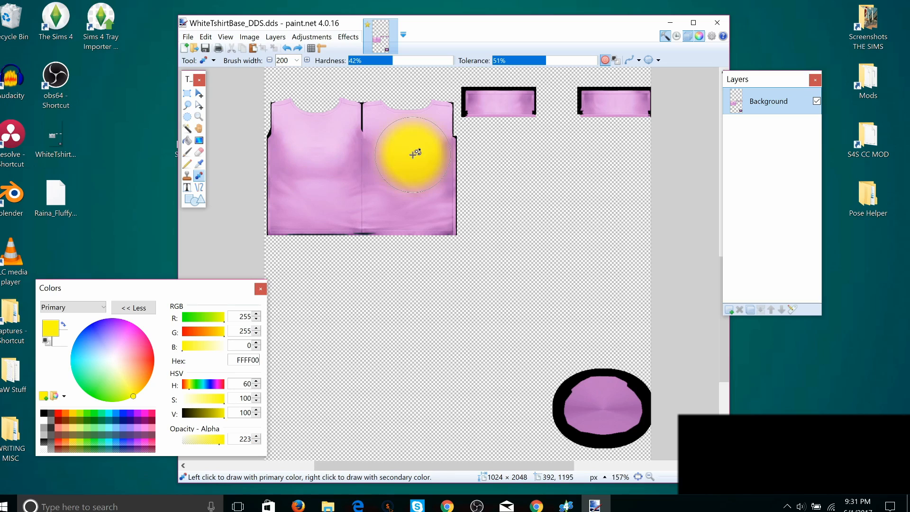
key("ctrl+z")
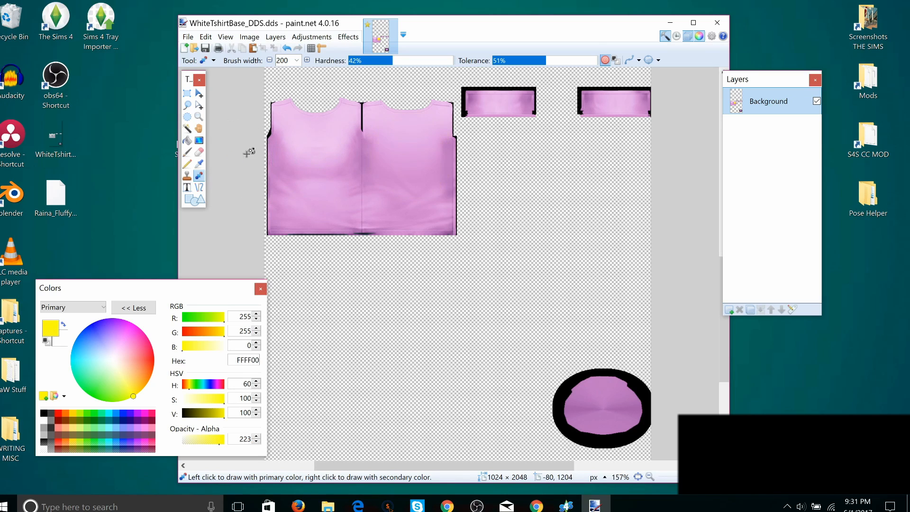
Step: Try recoloring both sleeve pieces and the oval piece in the same yellow, and undo the dabs
left_click(501, 105)
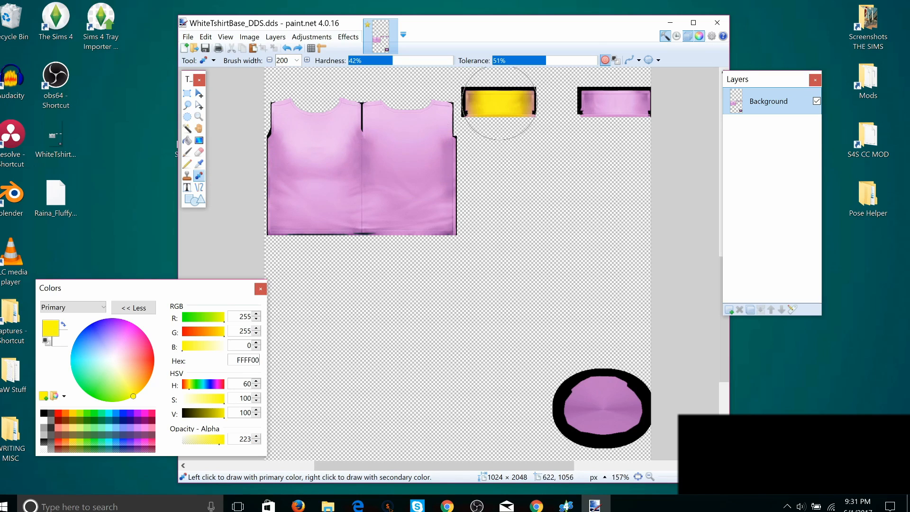
left_click(606, 104)
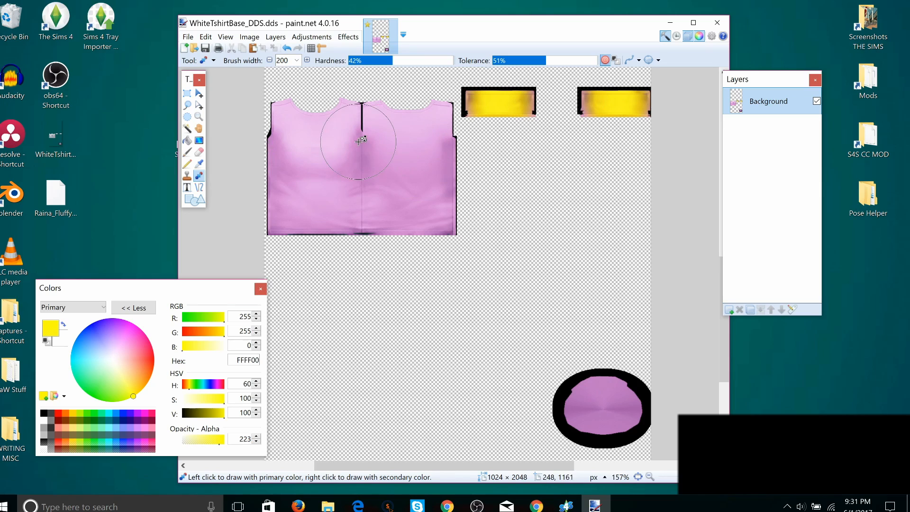
key("ctrl+z")
key("ctrl+z")
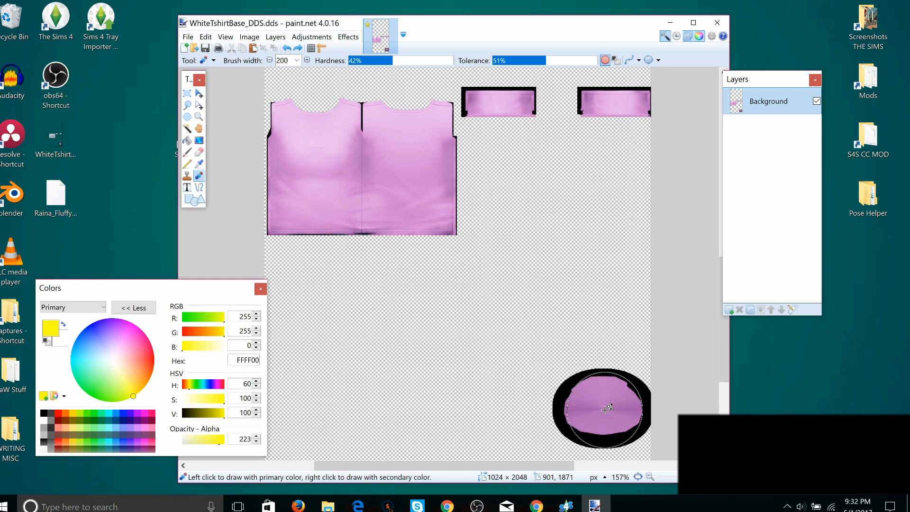
left_click(605, 409)
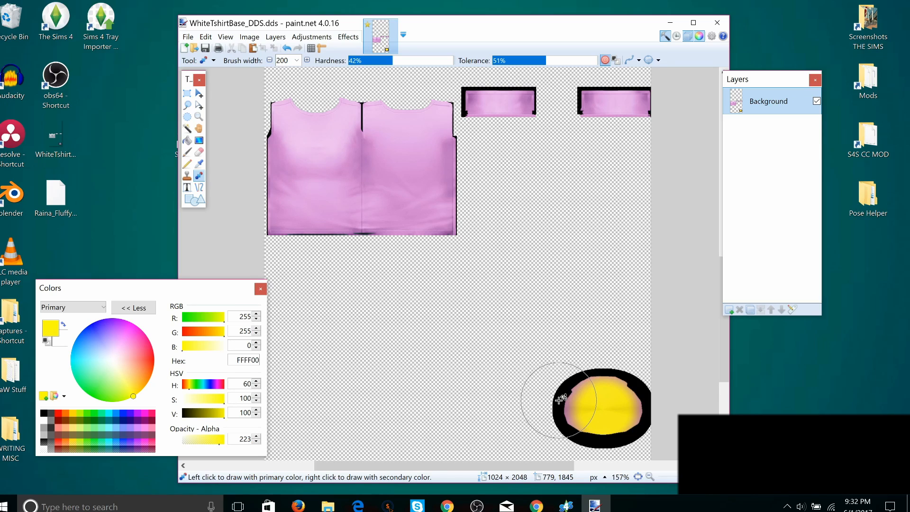
key("ctrl+z")
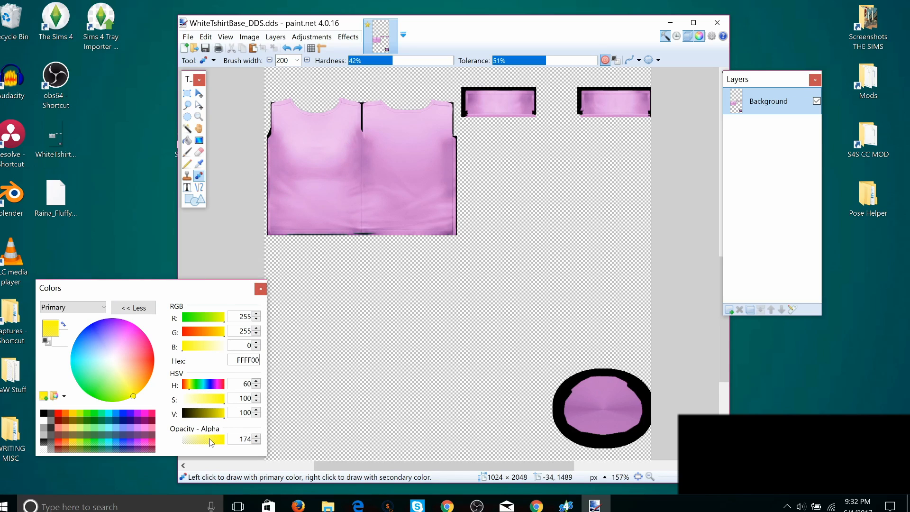
Step: Try recoloring the shirt body below the chest in aqua A0FFF3 and its lower part in FF708F, with opacity 174
left_click(92, 363)
mouse_move(317, 187)
left_mouse_down()
mouse_move(291, 186)
mouse_move(292, 208)
mouse_move(302, 219)
mouse_move(443, 215)
mouse_move(422, 159)
mouse_move(271, 182)
left_mouse_up()
key("ctrl+z")
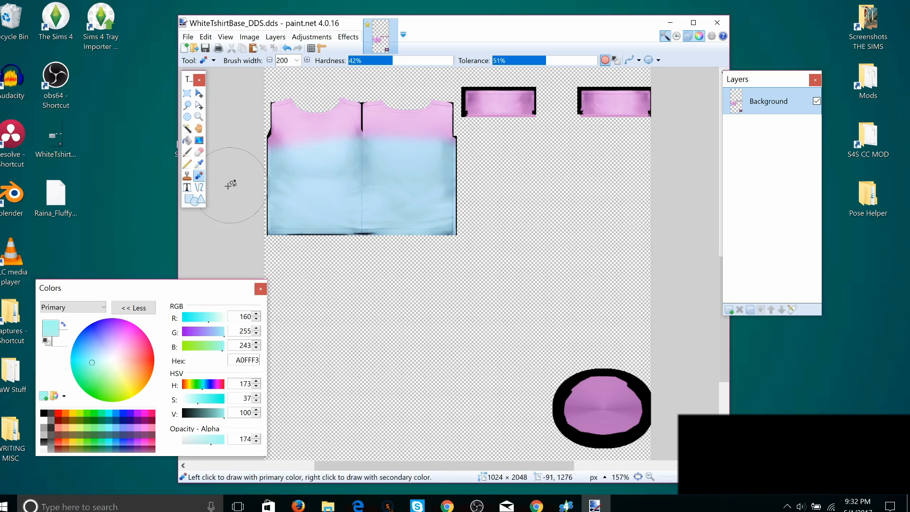
left_click(139, 353)
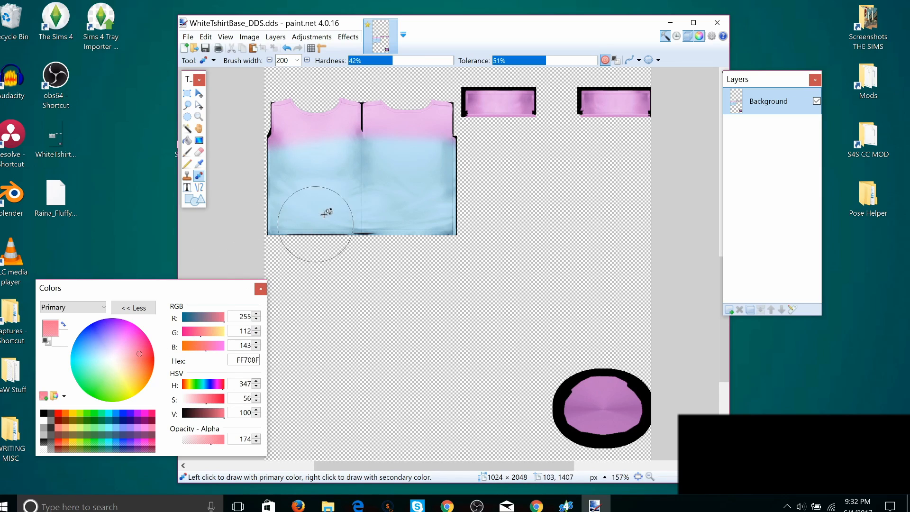
mouse_move(286, 216)
left_mouse_down()
mouse_move(464, 229)
mouse_move(467, 204)
mouse_move(294, 198)
left_mouse_up()
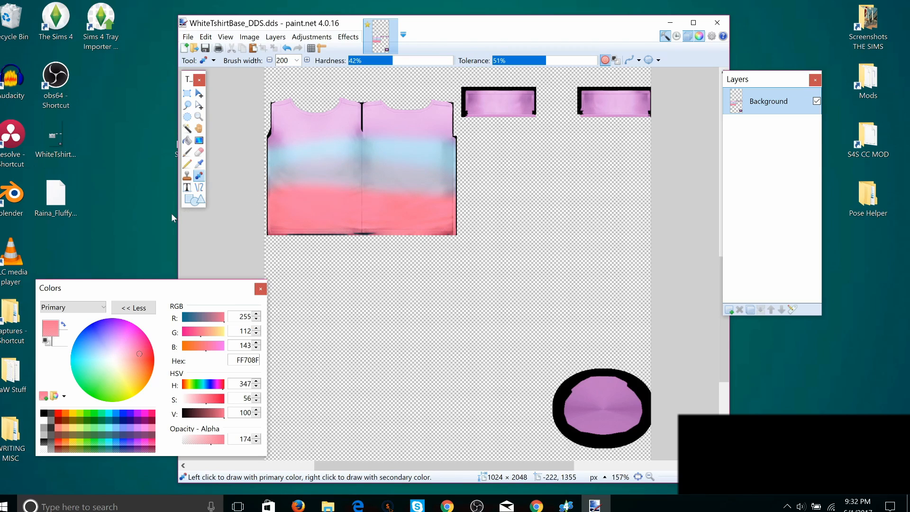
Step: Undo all Recolor strokes back to the original grey-white shirt texture, including the earlier pink recolor
key("ctrl+z")
key("ctrl+z")
key("ctrl+z")
key("ctrl+z")
key("ctrl+z")
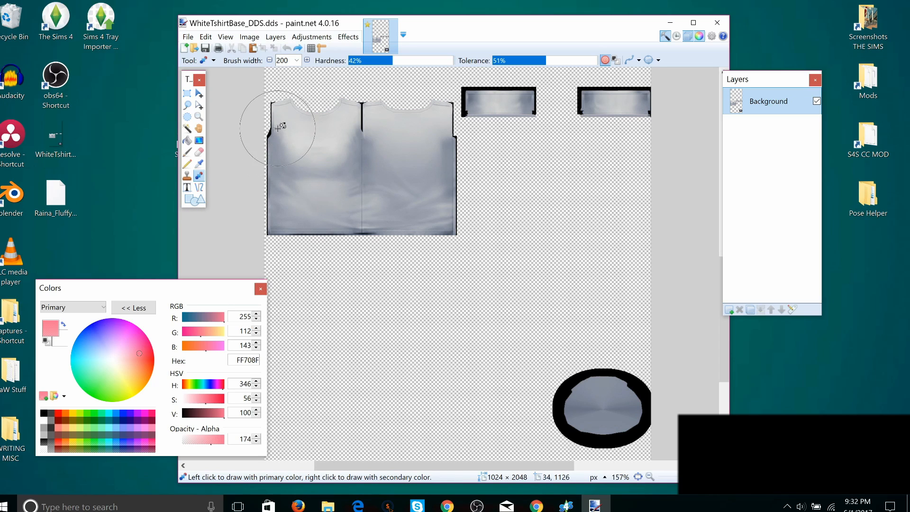
Step: Try recoloring the shirt body in FF708F, and the first sleeve piece with the tolerance at 53%, and undo the strokes
mouse_move(311, 149)
left_mouse_down()
mouse_move(429, 126)
mouse_move(443, 161)
mouse_move(429, 204)
mouse_move(407, 223)
mouse_move(293, 227)
mouse_move(280, 189)
mouse_move(286, 120)
mouse_move(341, 182)
mouse_move(367, 170)
left_mouse_up()
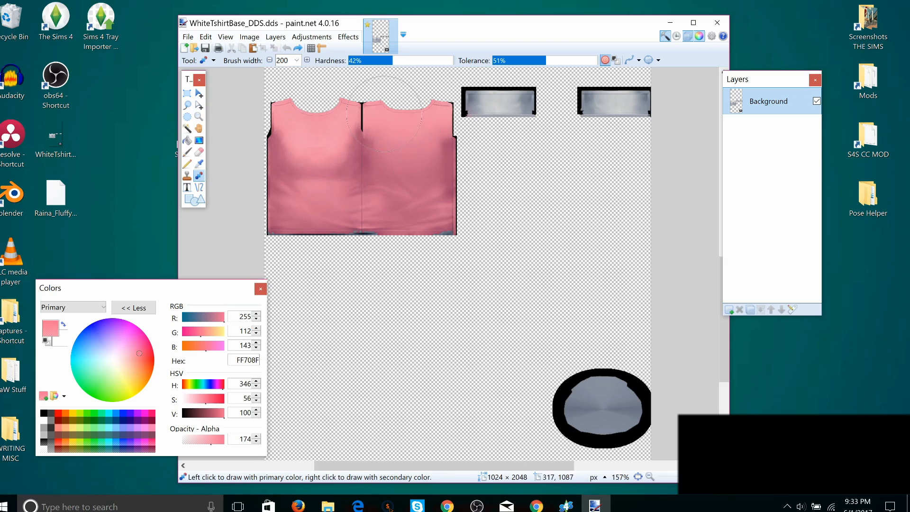
mouse_move(377, 158)
left_mouse_down()
mouse_move(487, 101)
mouse_move(473, 101)
mouse_move(465, 105)
mouse_move(525, 104)
mouse_move(433, 127)
left_mouse_up()
key("ctrl+z")
key("ctrl+z")
key("ctrl+z")
key("ctrl+z")
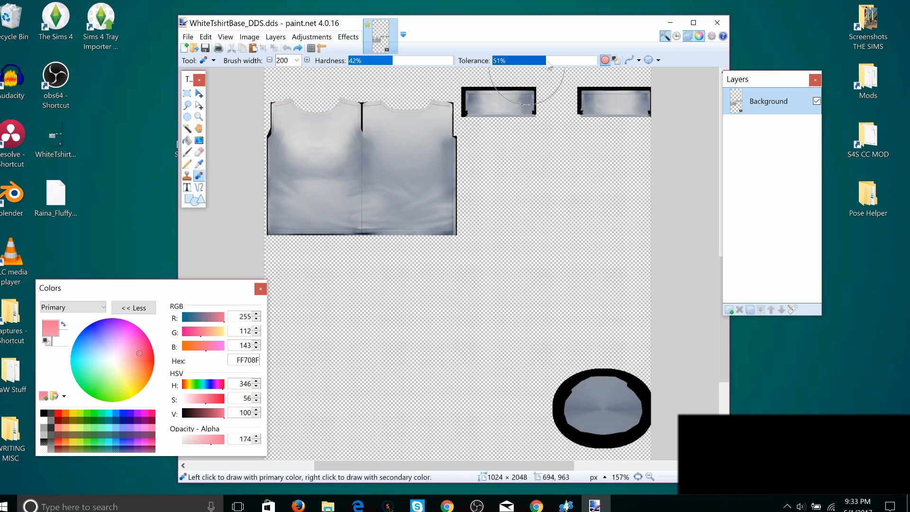
mouse_move(503, 90)
left_mouse_down()
mouse_move(476, 98)
mouse_move(511, 104)
mouse_move(488, 89)
mouse_move(426, 92)
mouse_move(492, 101)
mouse_move(478, 100)
left_mouse_up()
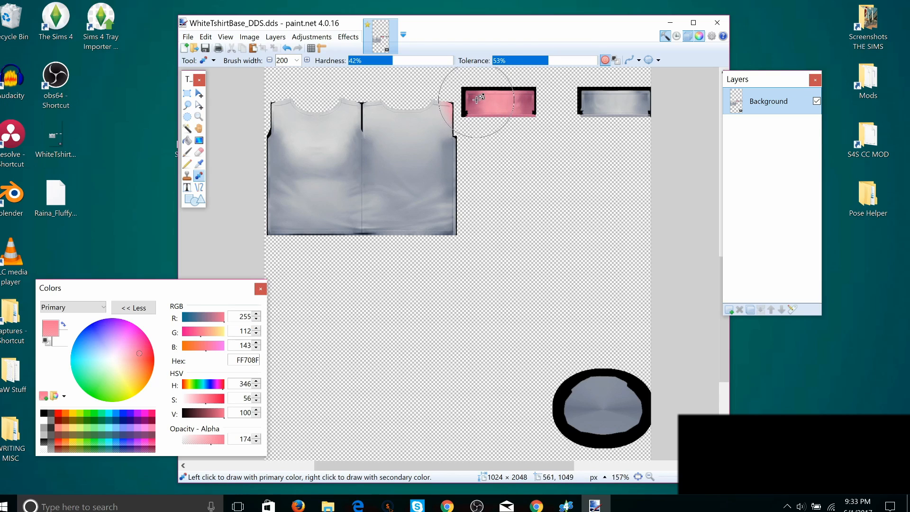
key("ctrl+z")
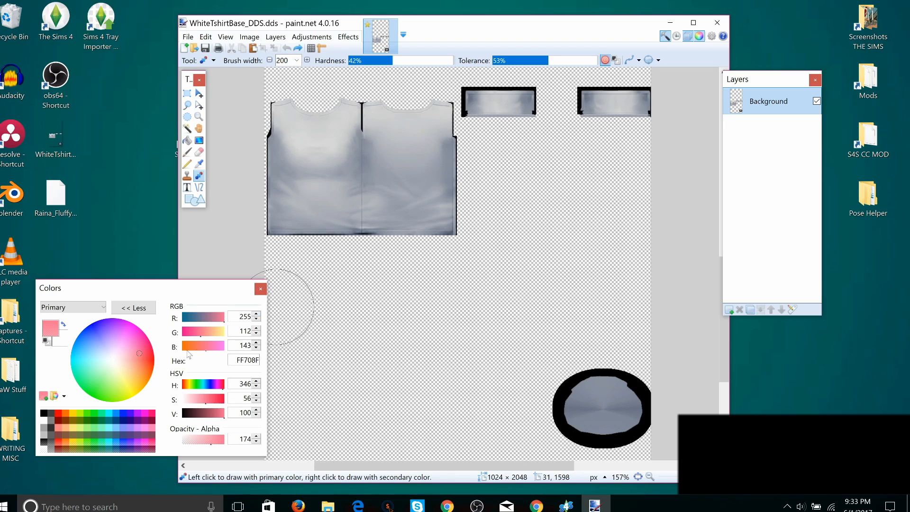
Step: Try hot pink FF44C0 Recolor strokes on the shirt's front, and undo them
left_click(131, 374)
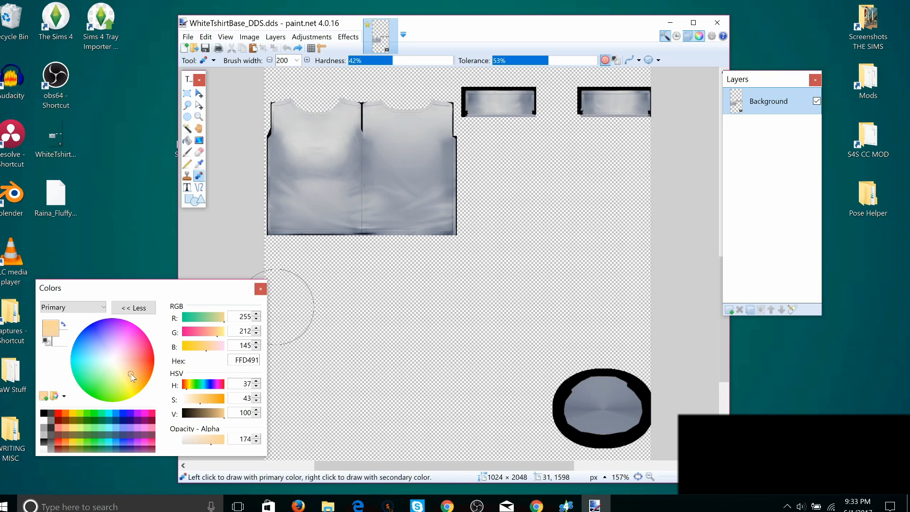
left_click(138, 338)
left_click(321, 194)
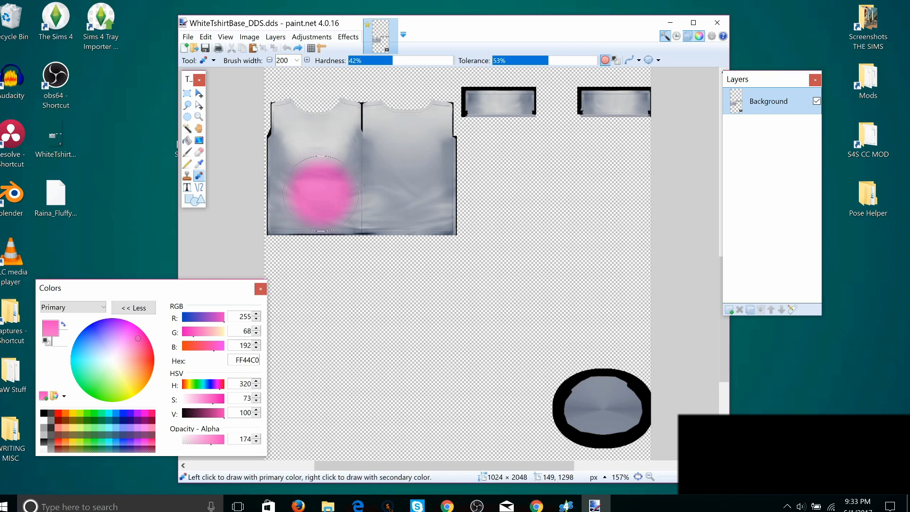
mouse_move(320, 193)
left_mouse_down()
mouse_move(277, 121)
mouse_move(285, 164)
left_mouse_up()
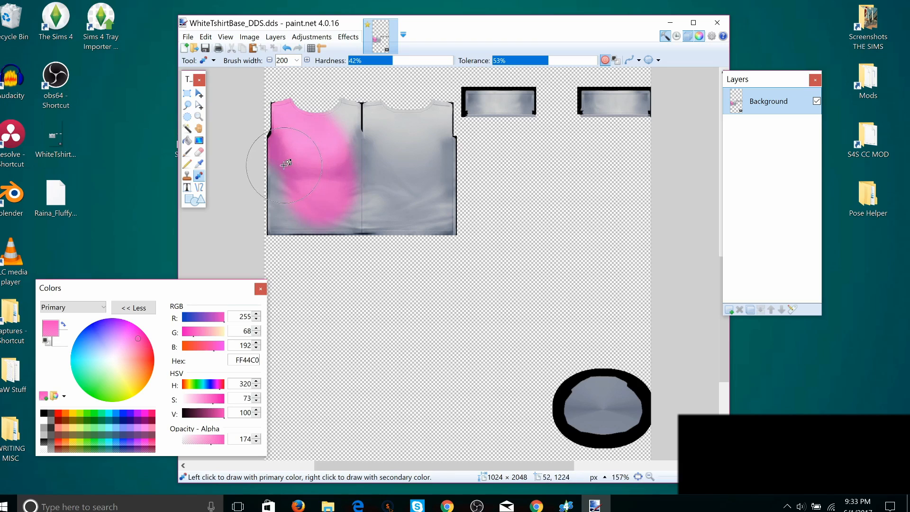
key("ctrl+z")
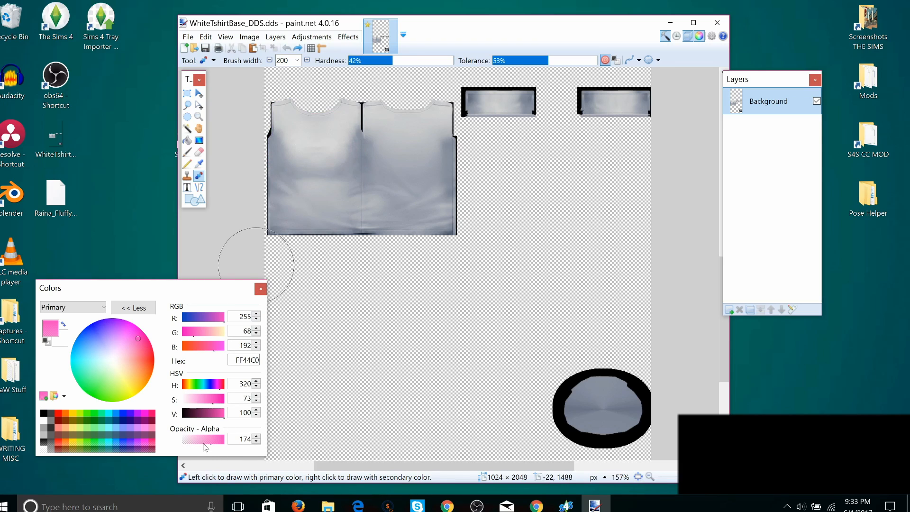
Step: Set the primary color to light pink FFA8D9 with opacity 129 and recolor the shirt's front and back
left_click(127, 344)
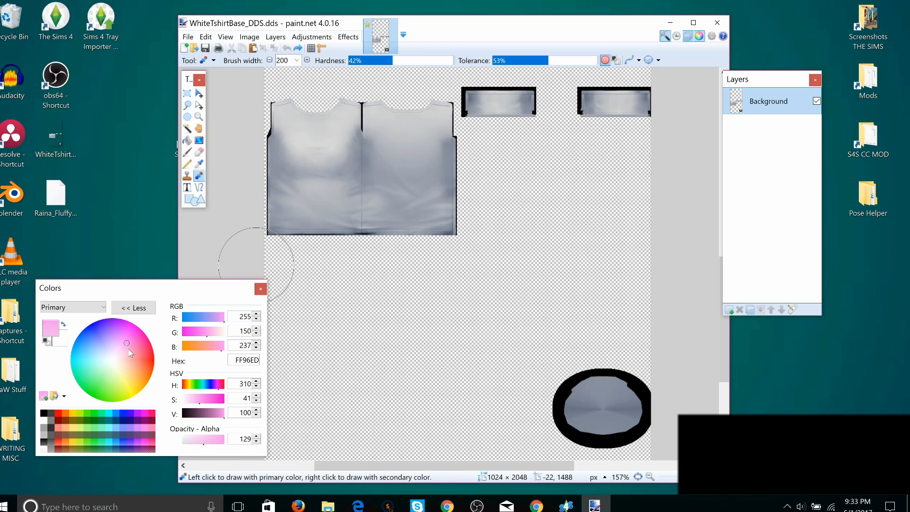
left_click(129, 349)
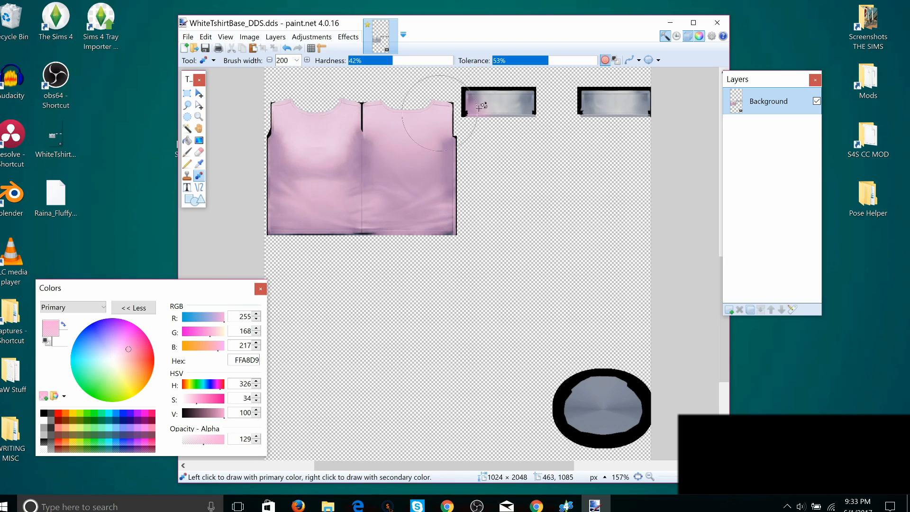
mouse_move(450, 109)
left_mouse_down()
mouse_move(499, 102)
mouse_move(468, 102)
left_mouse_up()
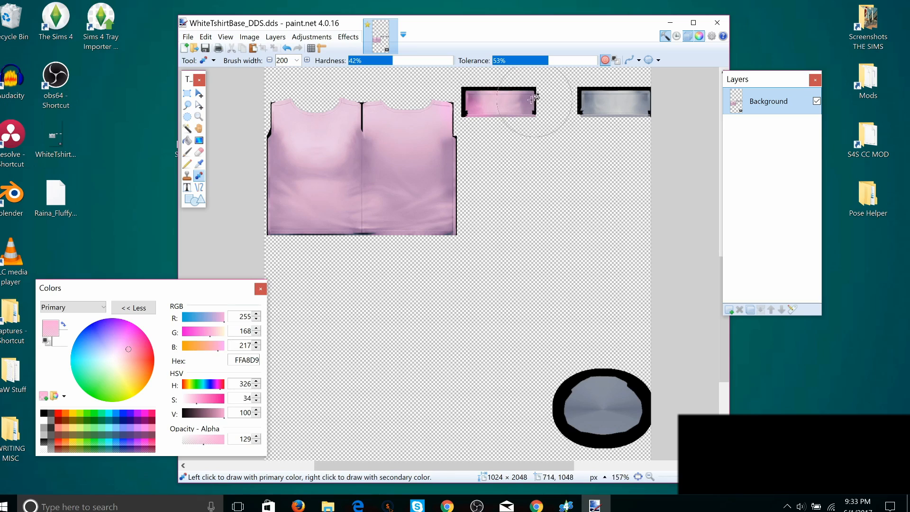
key("ctrl+z")
key("ctrl+z")
Step: Recolor both sleeve pieces and the oval piece in the same light pink, undoing the uneven sleeve strokes
mouse_move(501, 104)
left_mouse_down()
mouse_move(516, 101)
mouse_move(315, 133)
mouse_move(284, 161)
mouse_move(288, 201)
mouse_move(365, 208)
mouse_move(450, 166)
mouse_move(379, 147)
mouse_move(263, 200)
left_mouse_up()
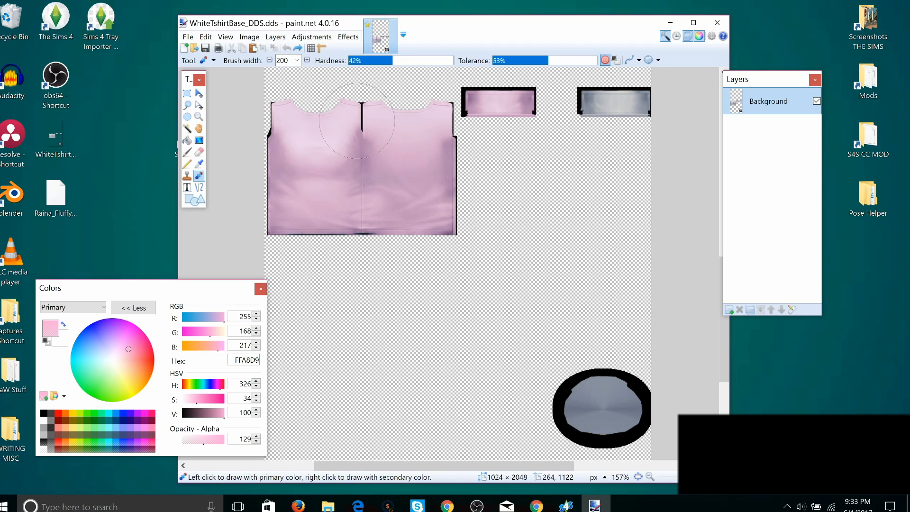
mouse_move(488, 141)
left_mouse_down()
mouse_move(597, 102)
mouse_move(640, 108)
mouse_move(569, 111)
mouse_move(499, 98)
mouse_move(504, 112)
mouse_move(553, 129)
left_mouse_up()
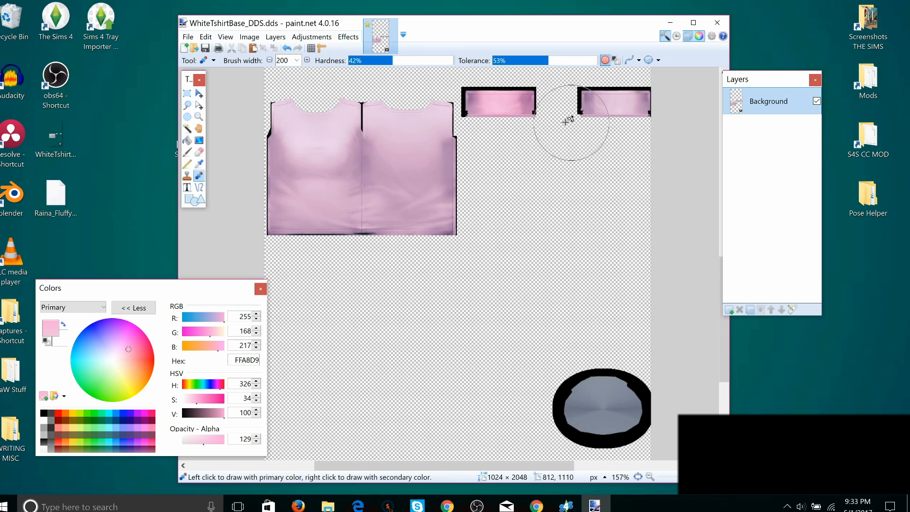
key("ctrl+z")
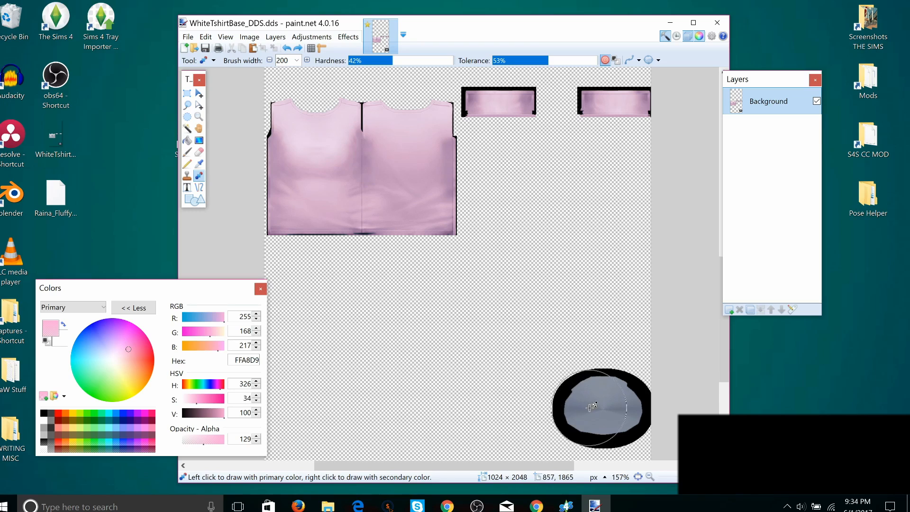
mouse_move(584, 415)
left_mouse_down()
mouse_move(611, 407)
mouse_move(570, 410)
left_mouse_up()
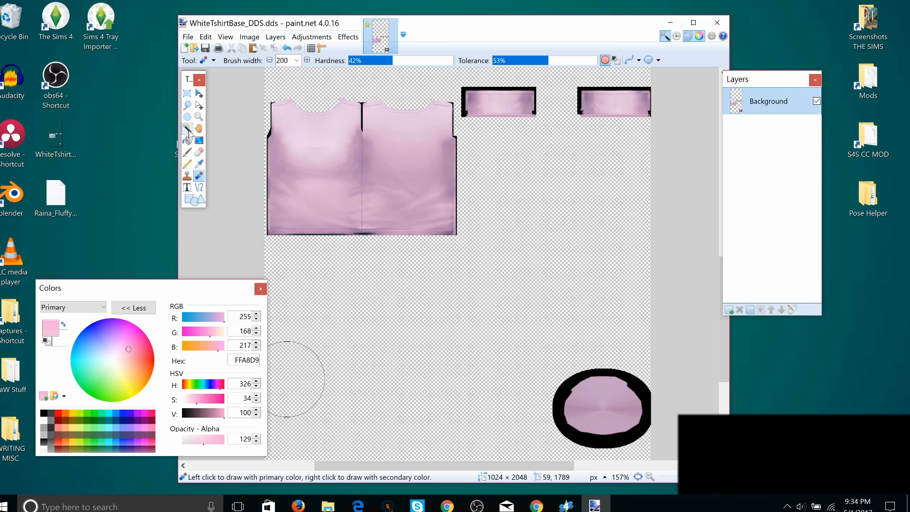
Step: Select the lower part of the shirt's front and back with a rectangle of about 502 × 152 pixels
left_click(187, 93)
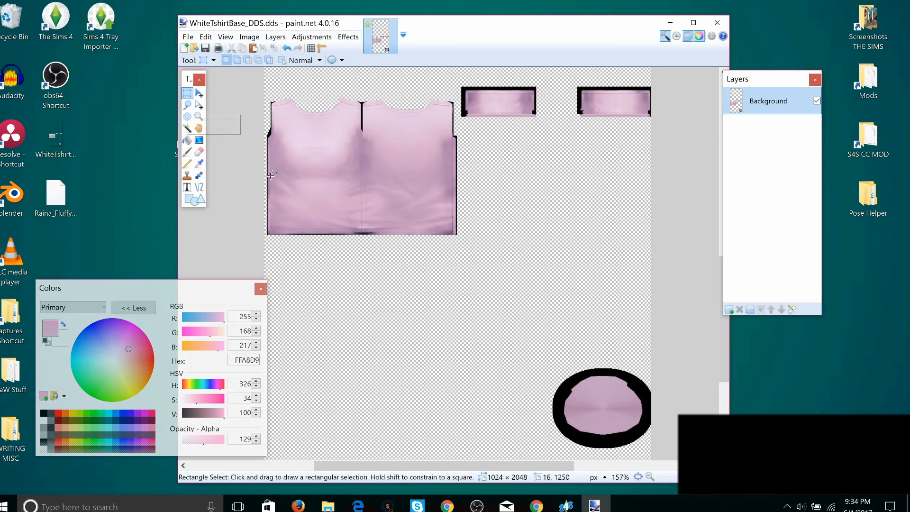
left_click_drag(267, 177, 456, 235)
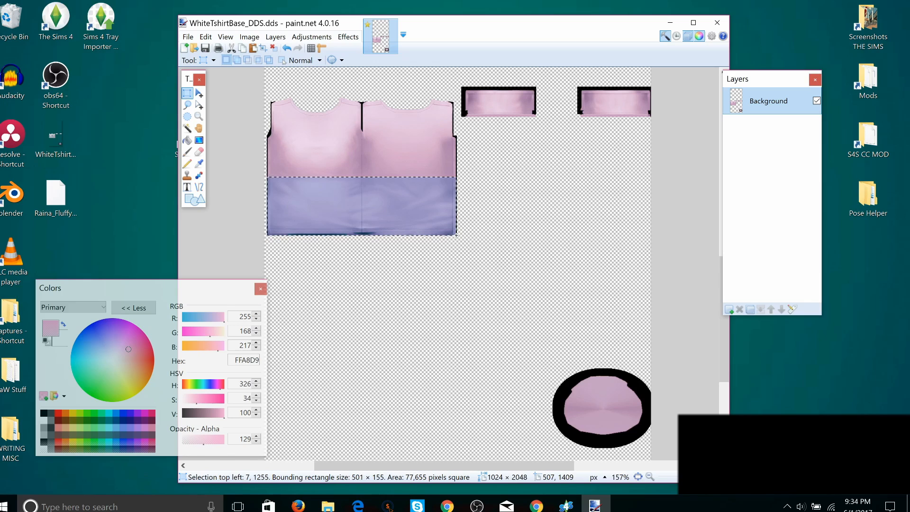
left_click_drag(456, 235, 456, 234)
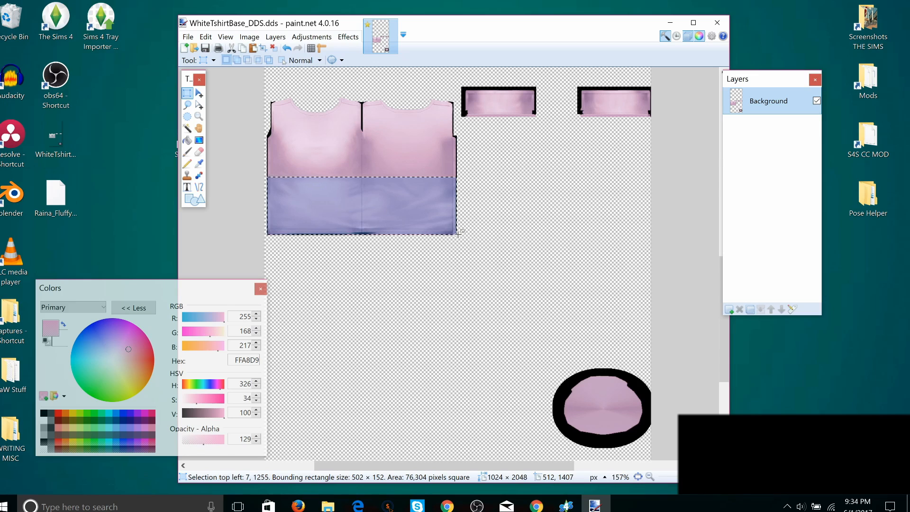
scroll(360, 225, "up", 3, "ctrl")
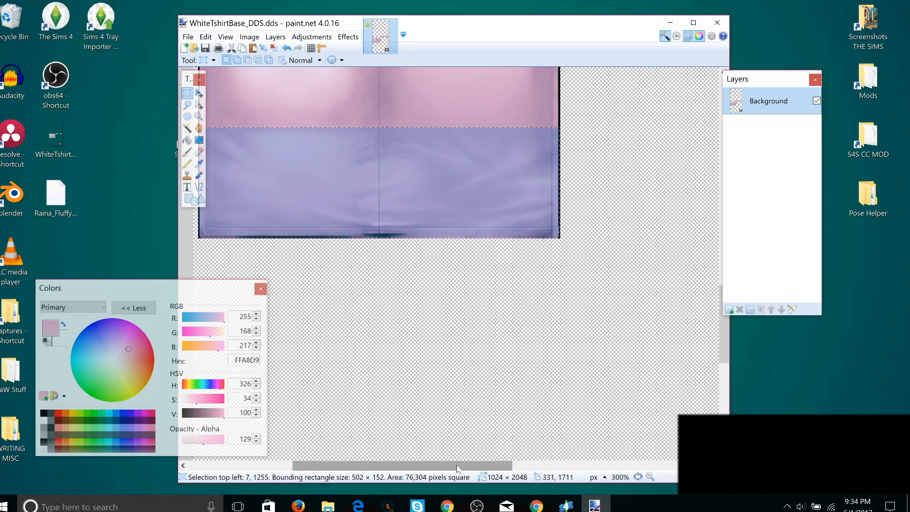
left_click_drag(455, 466, 406, 462)
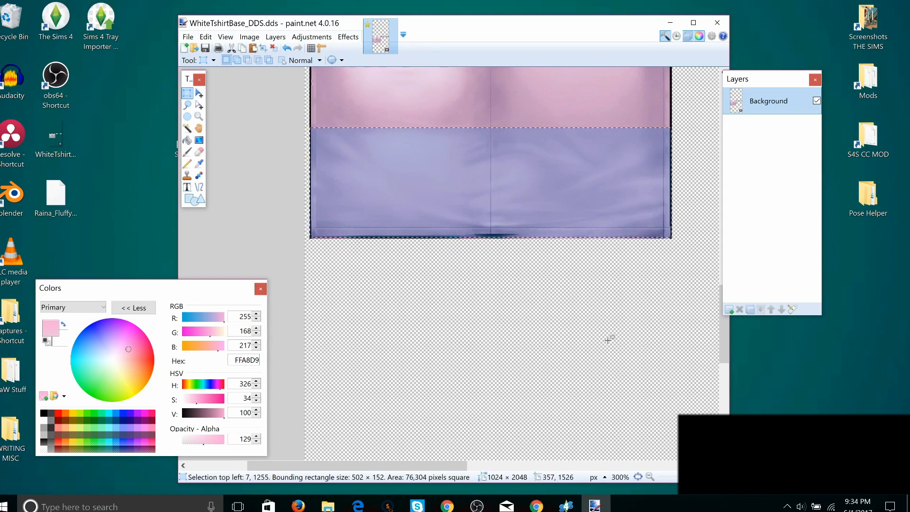
scroll(472, 317, "up", 3)
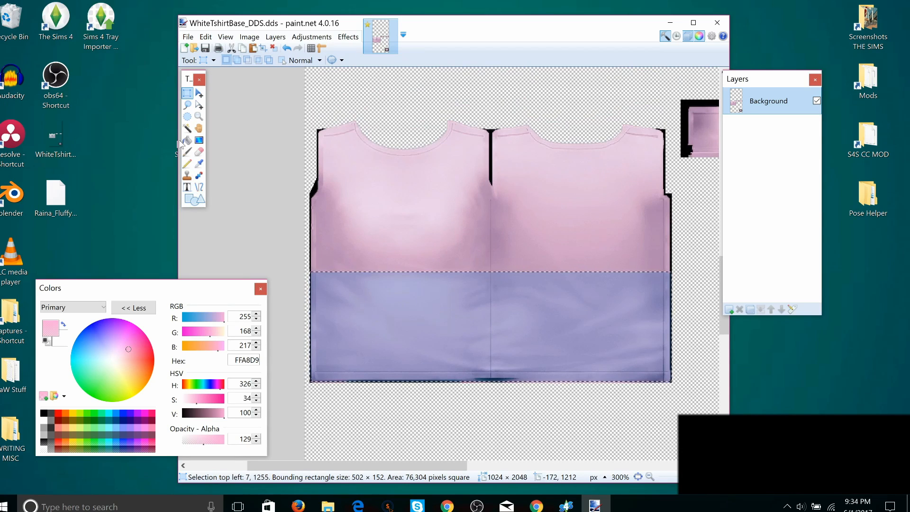
Step: Try a light pink FFA8D9 linear gradient on the selected lower part of the shirt, and undo it
left_click(199, 141)
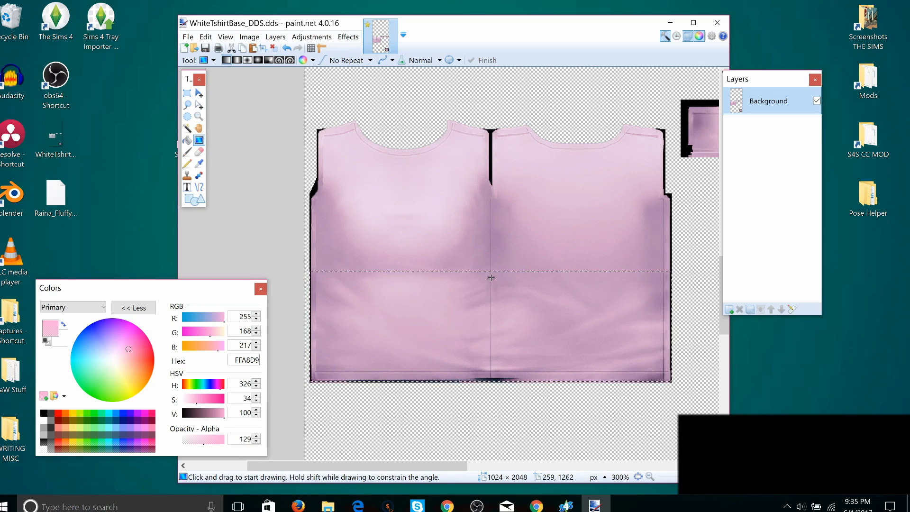
left_click_drag(491, 277, 482, 379)
key("ctrl+z")
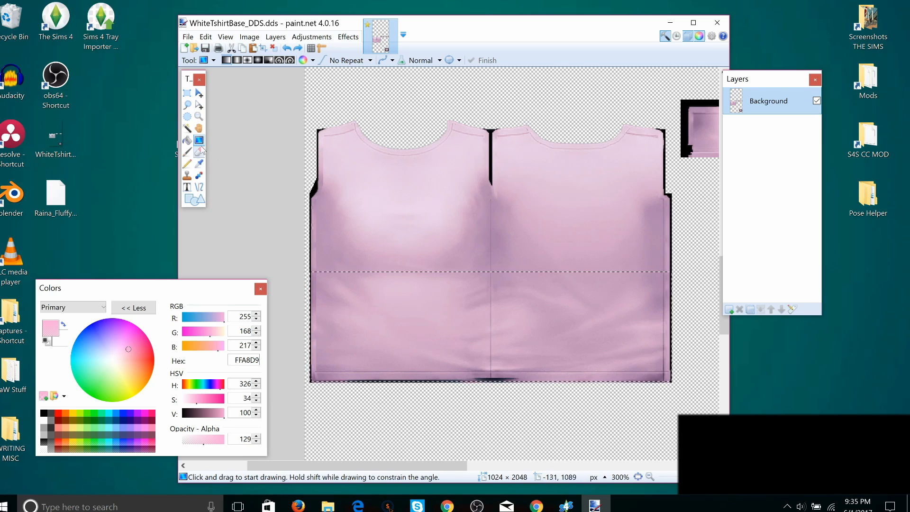
left_click(214, 61)
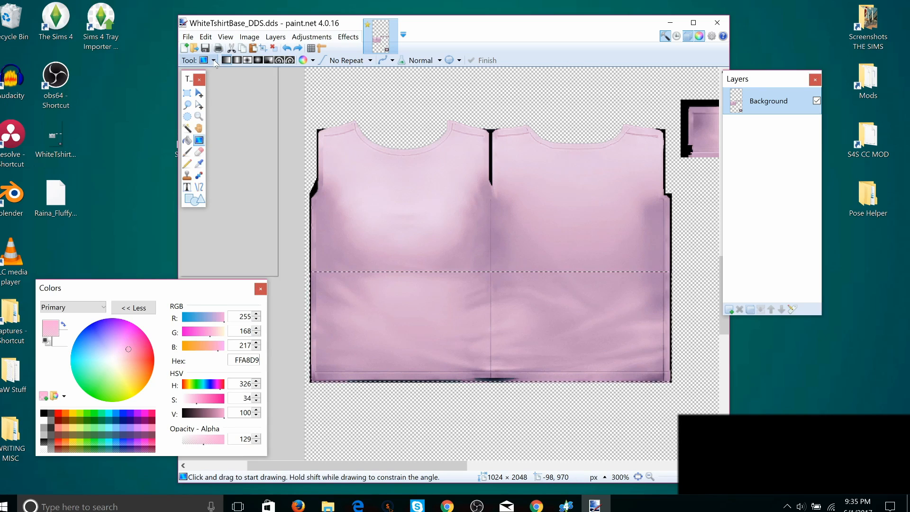
left_click(214, 61)
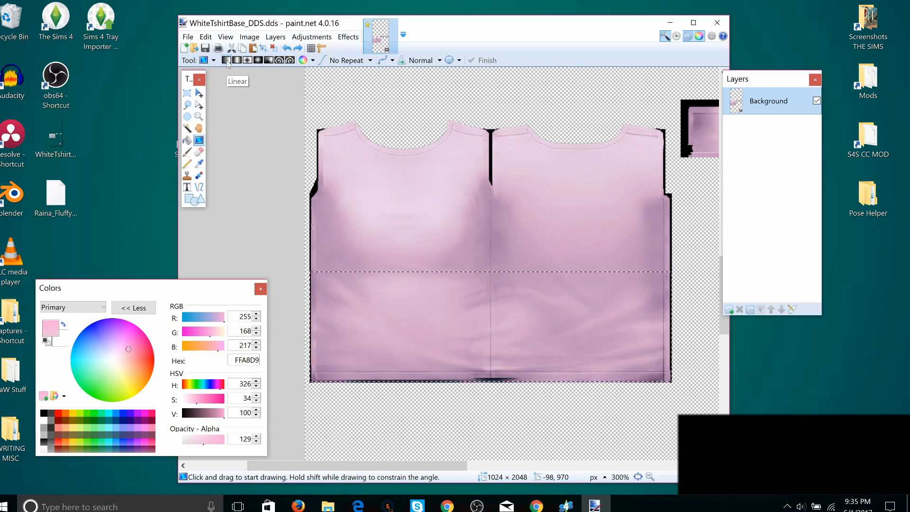
Step: Add a new layer and select the shirt's lower part with a fresh rectangle of about 502 × 129 pixels
key("ctrl+d")
left_click(729, 310)
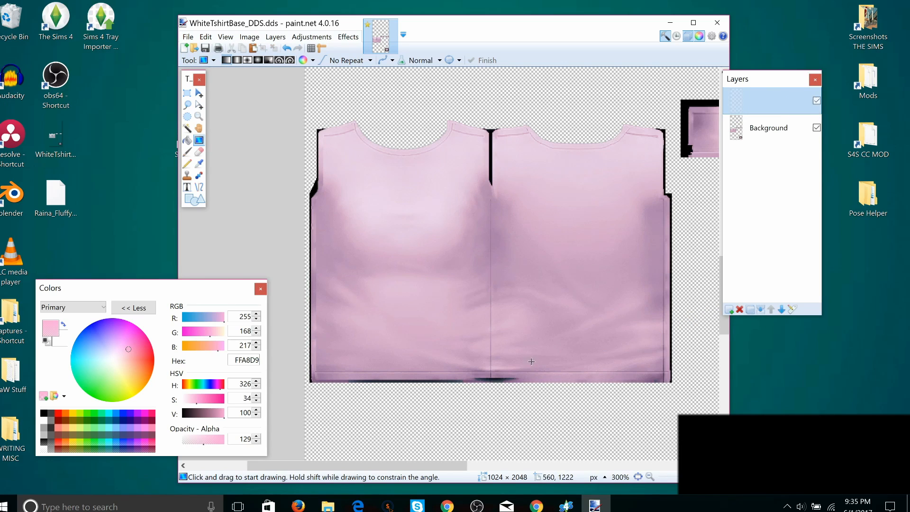
left_click(187, 93)
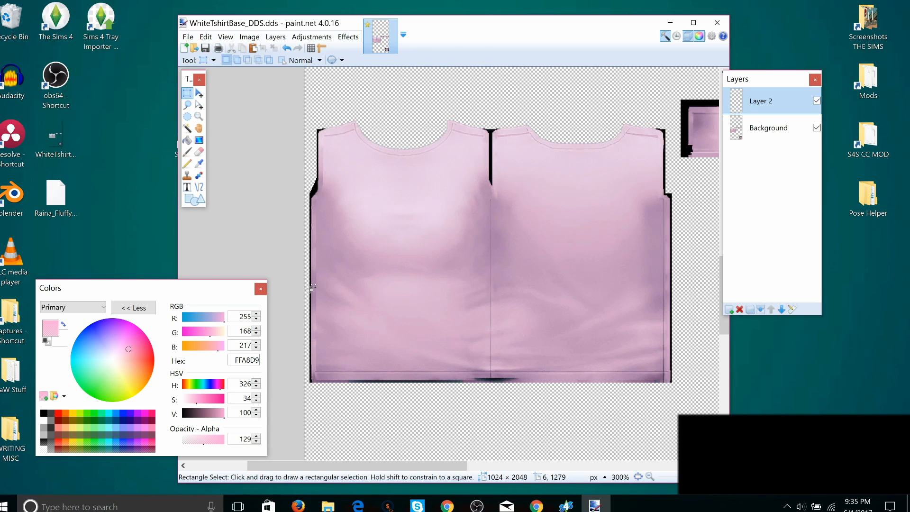
left_click_drag(310, 288, 670, 381)
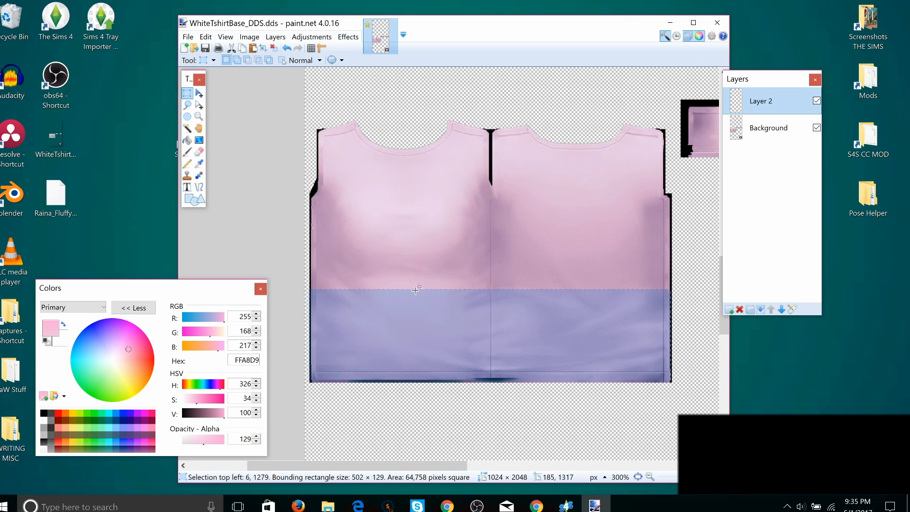
Step: Try a vertical FFA8D9 gradient across the selection on Layer 2, and undo it
left_click(199, 128)
left_click(199, 141)
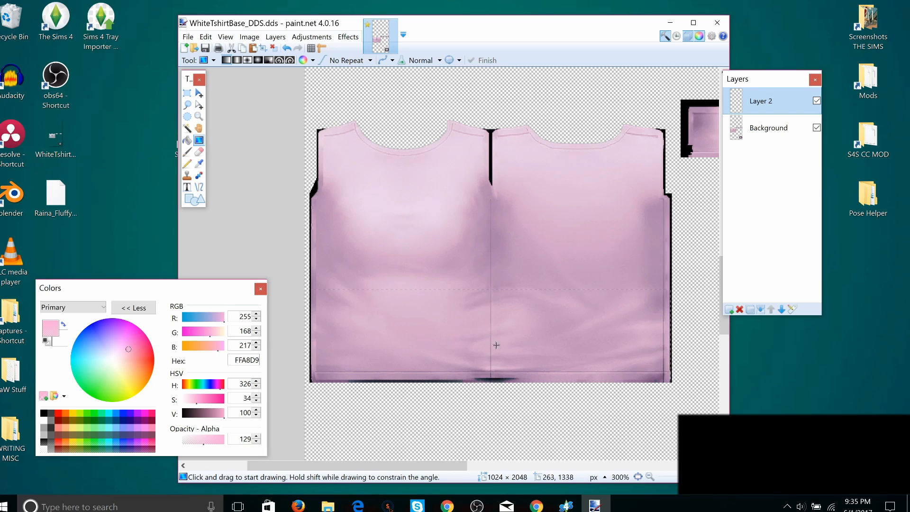
mouse_move(490, 294)
left_mouse_down()
mouse_move(492, 373)
mouse_move(486, 285)
left_mouse_up()
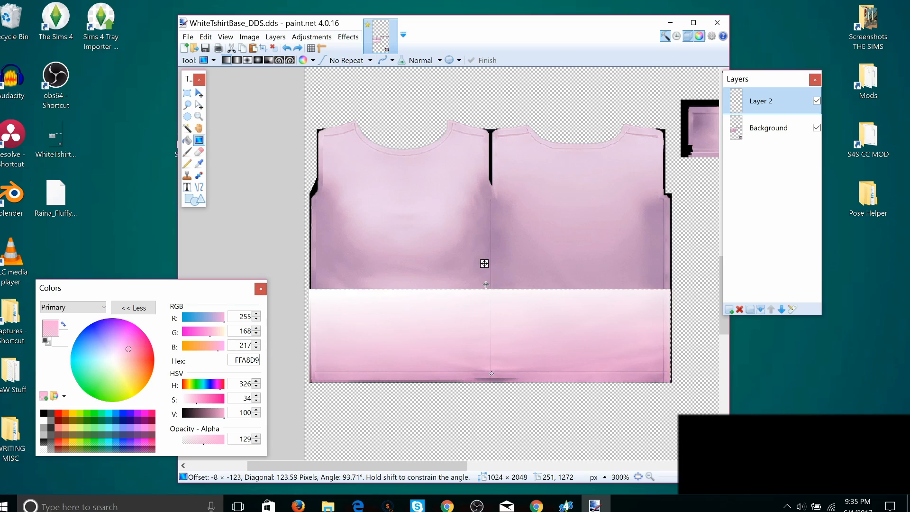
left_click_drag(486, 284, 486, 284)
key("ctrl+z")
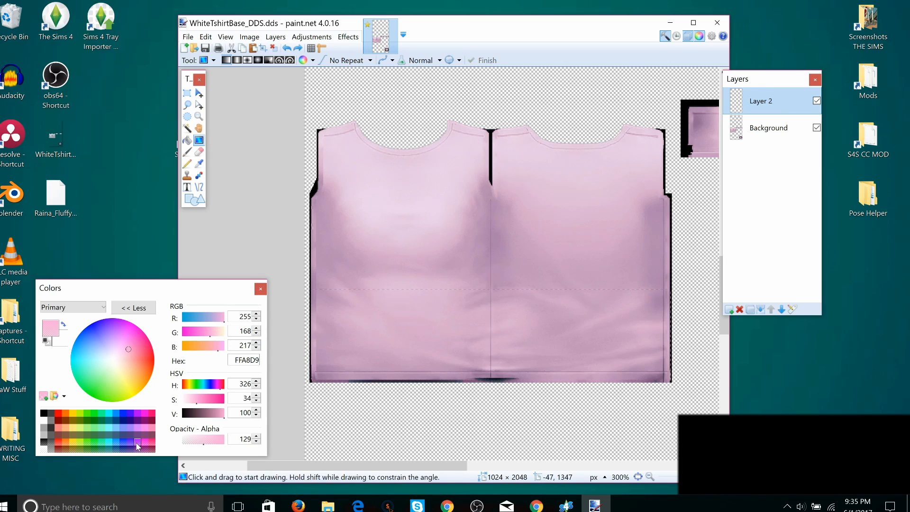
Step: Set the primary color to purple B200FF and the secondary to pink, and draw a vertical gradient down the selection
left_click(150, 420)
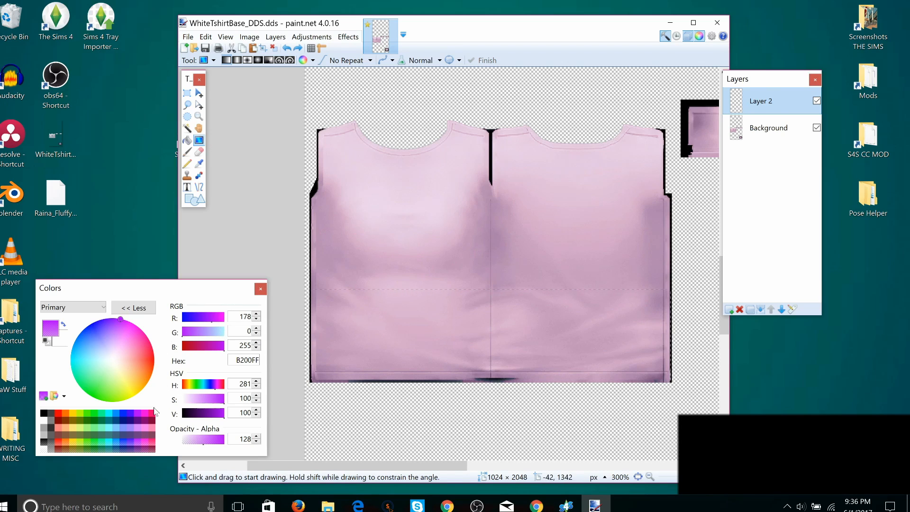
right_click(147, 429)
left_click_drag(490, 295, 494, 382)
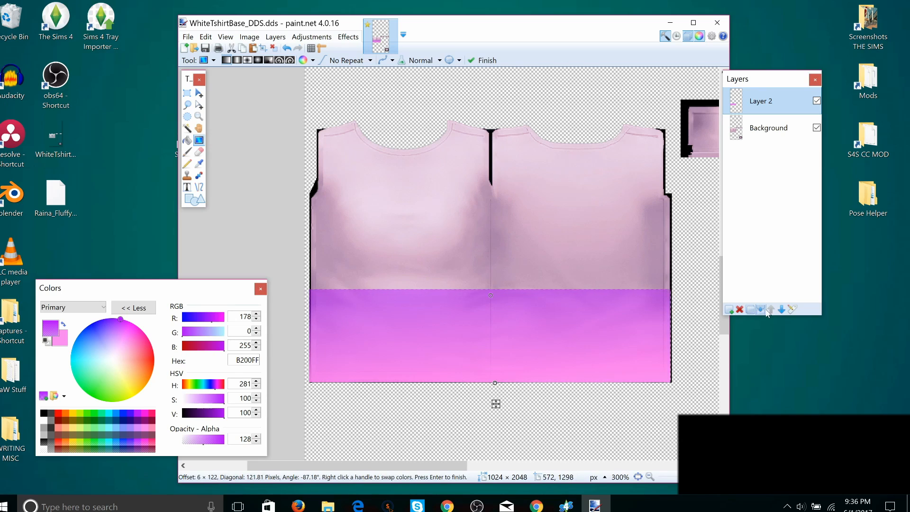
Step: Try an opacity of 97 for Layer 2, cancel it, and undo the purple-to-pink gradient
left_click(792, 308)
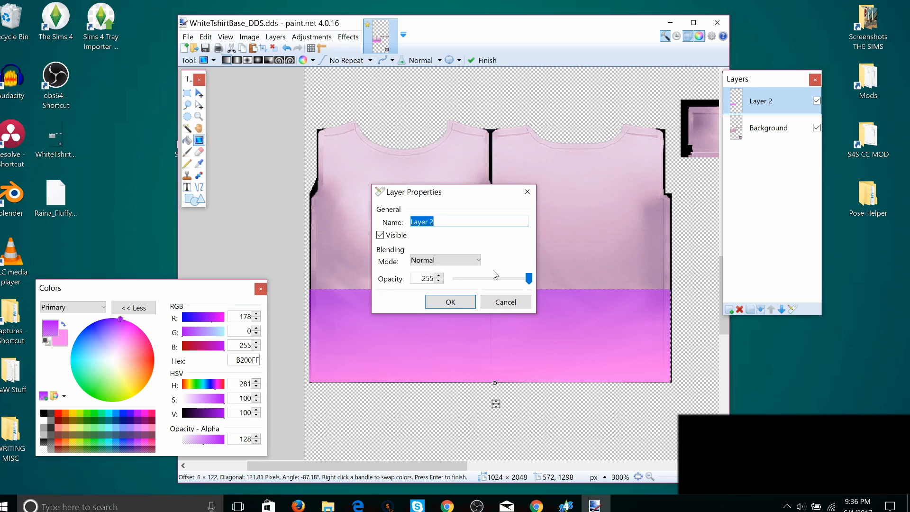
left_click_drag(529, 278, 483, 277)
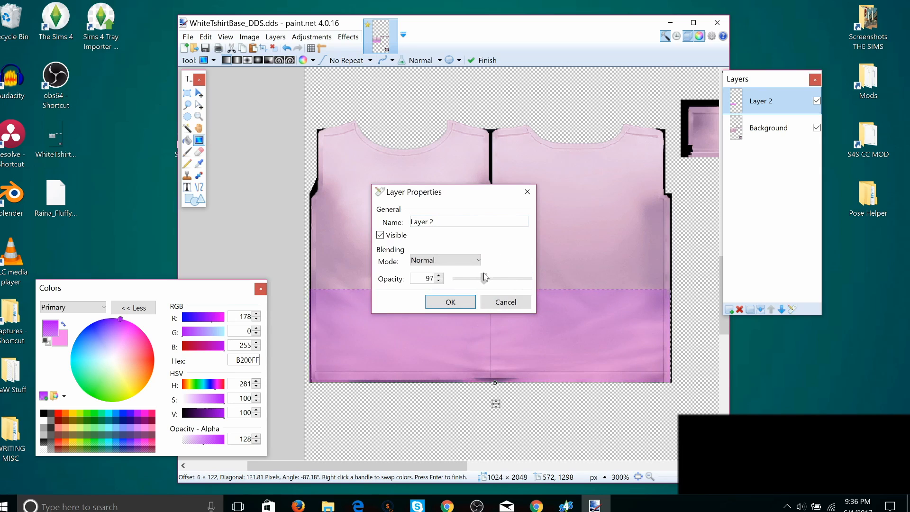
left_click(495, 302)
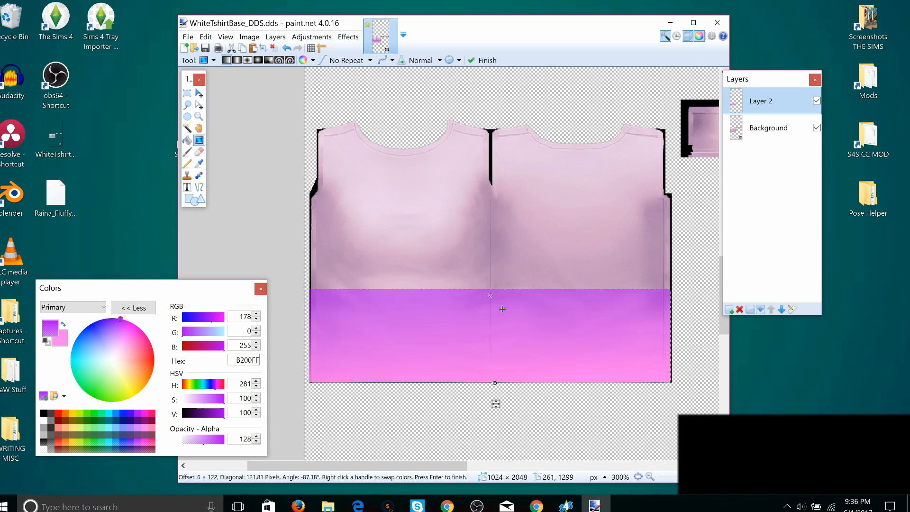
key("ctrl+z")
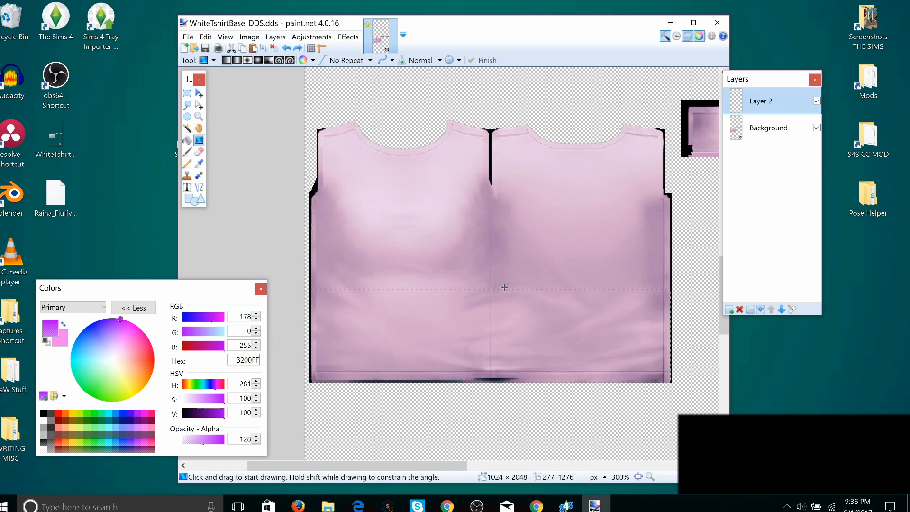
Step: Try filling the selection with purple B200FF at opacity 72, and undo the fill and opacity change
left_click(187, 140)
left_click(358, 306)
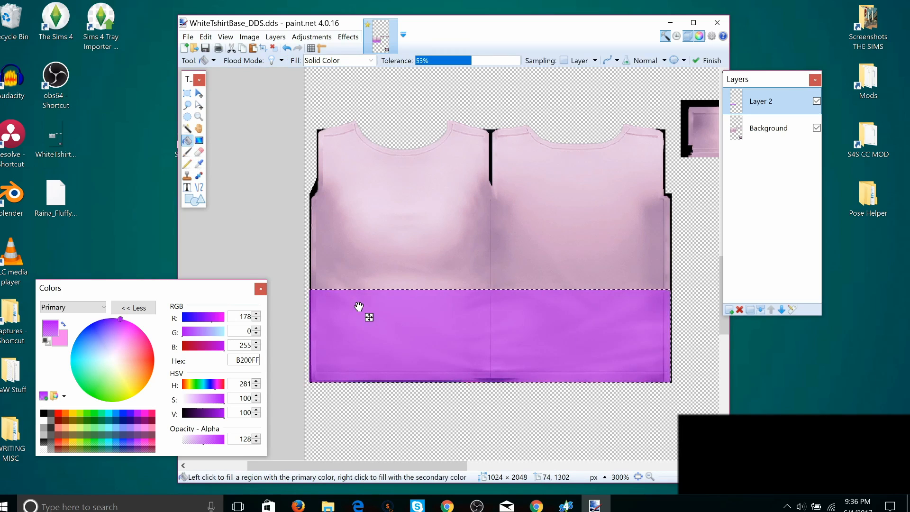
left_click_drag(202, 442, 196, 444)
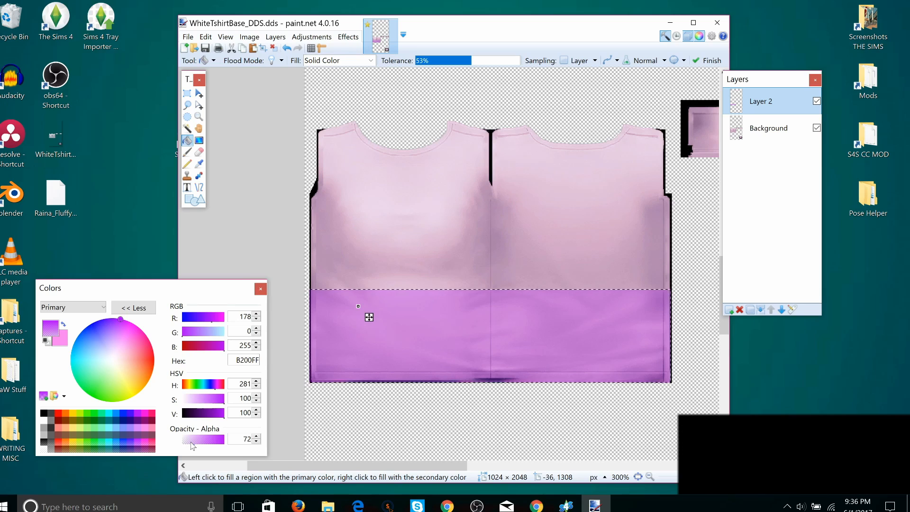
key("ctrl+z")
key("ctrl+z")
key("ctrl+z")
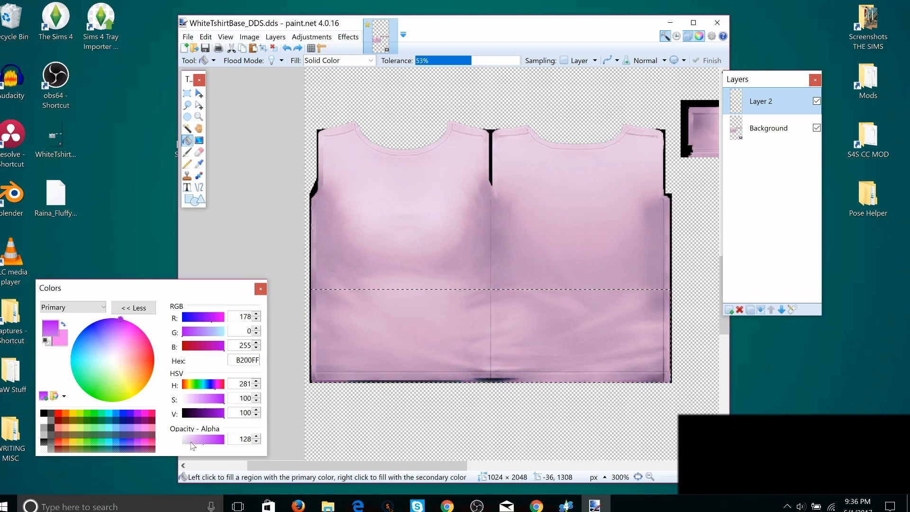
Step: Clear the selection, try purple B200FF Recolor strokes across the shirt's lower part on the Background layer, and undo them
key("ctrl+d")
left_click(199, 93)
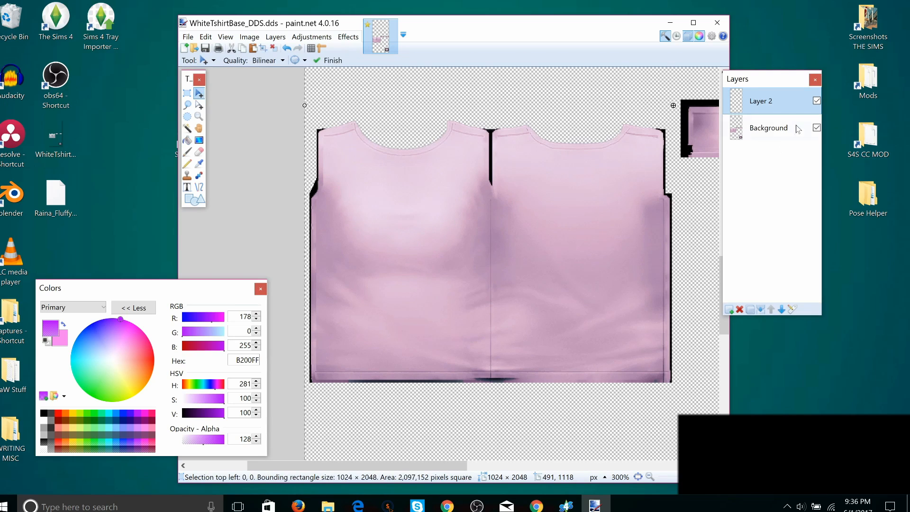
left_click(770, 129)
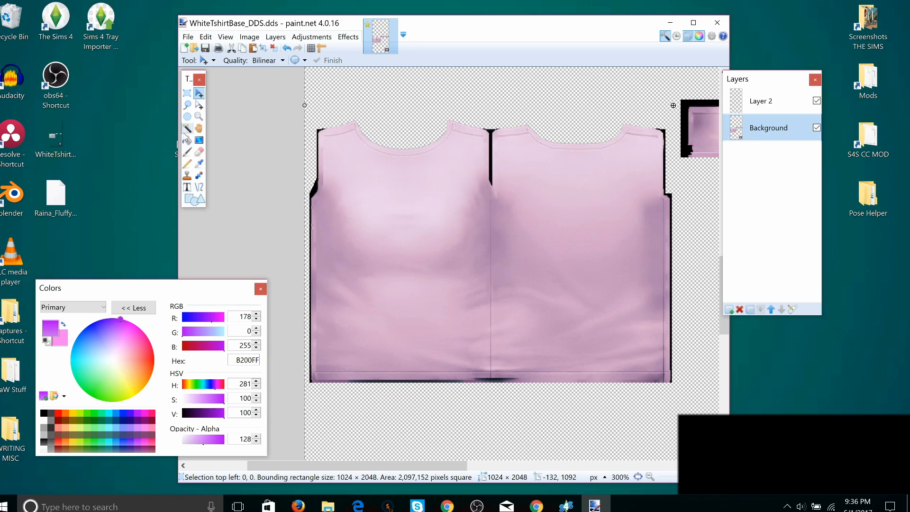
left_click(199, 177)
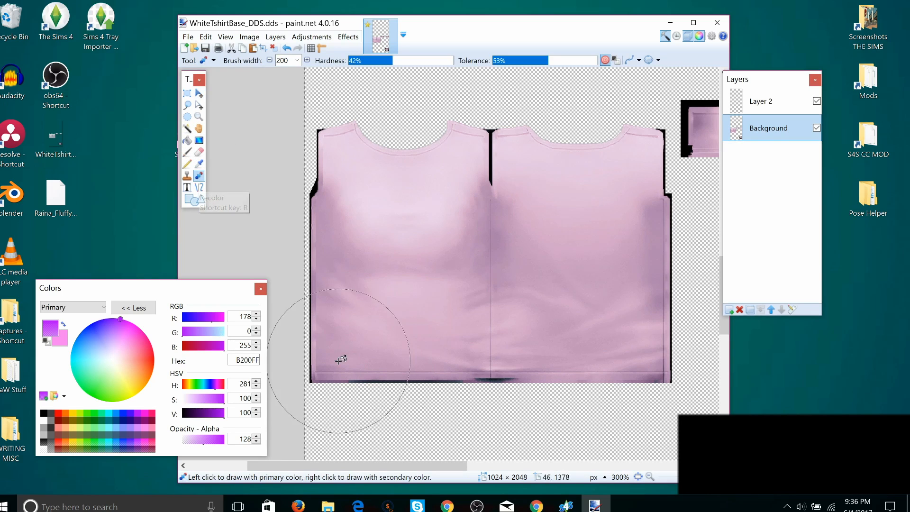
mouse_move(327, 358)
left_mouse_down()
mouse_move(550, 357)
mouse_move(630, 338)
left_mouse_up()
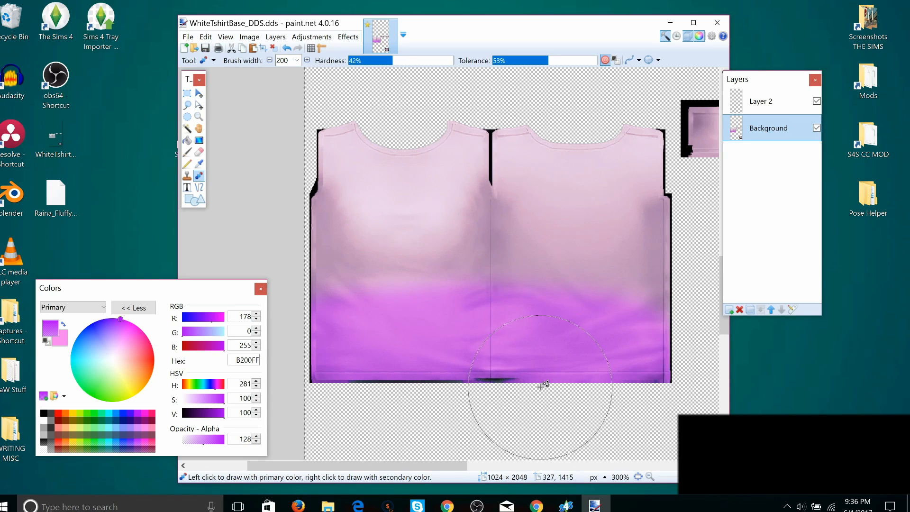
key("ctrl+z")
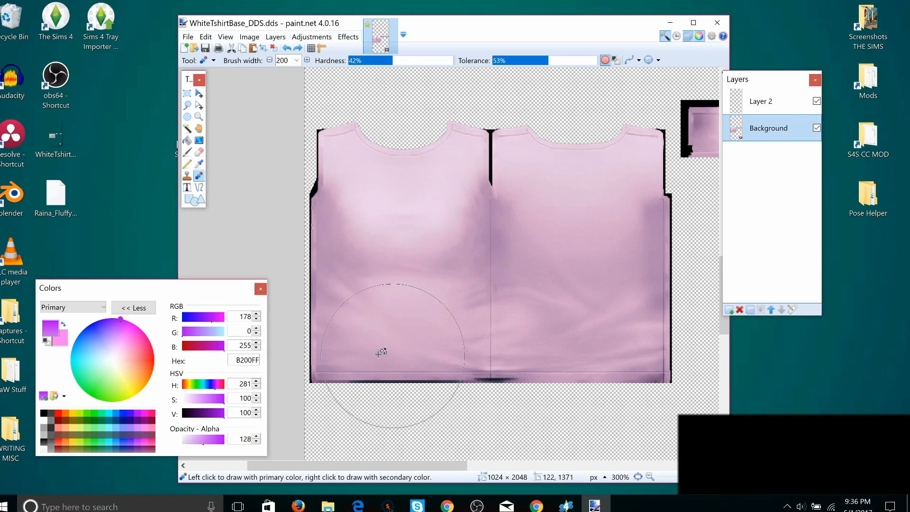
left_click_drag(335, 365, 627, 372)
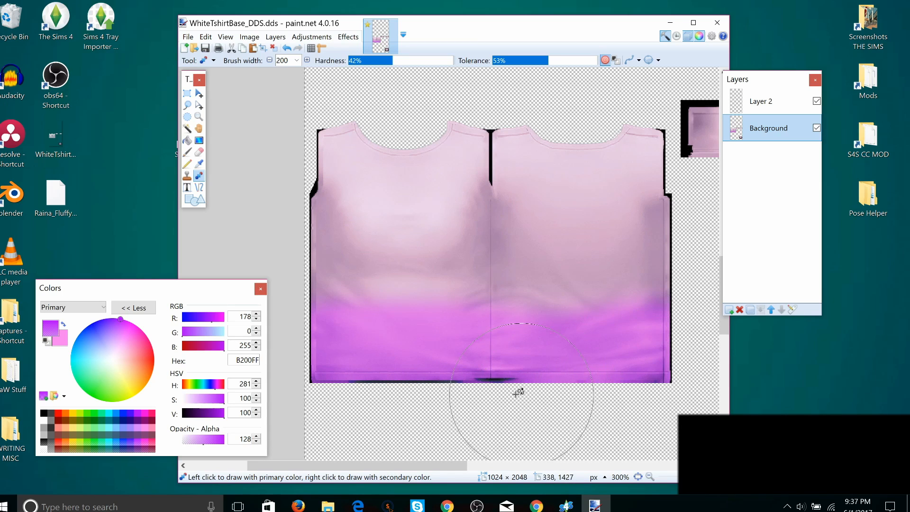
key("ctrl+z")
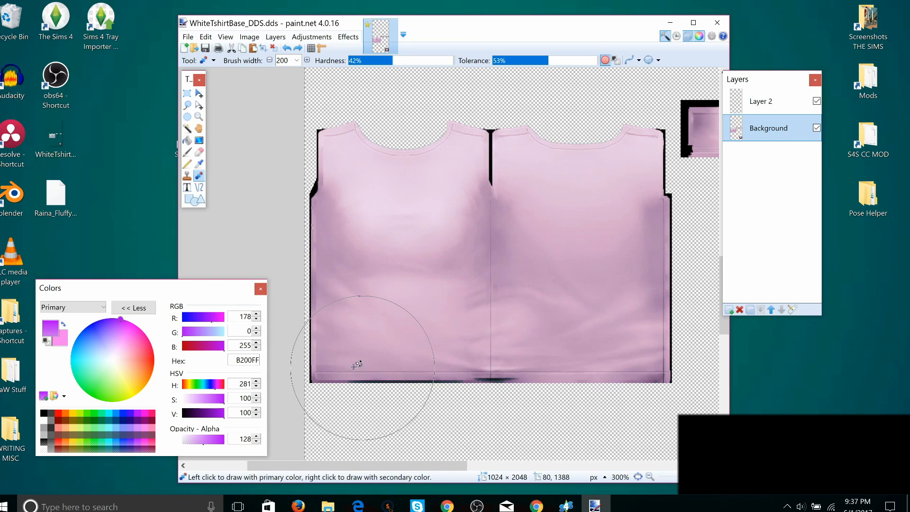
Step: Set the primary color to pale pink FFEAF9, try Recolor strokes across the shirt's lower part, and undo them
left_click(119, 344)
left_click(121, 356)
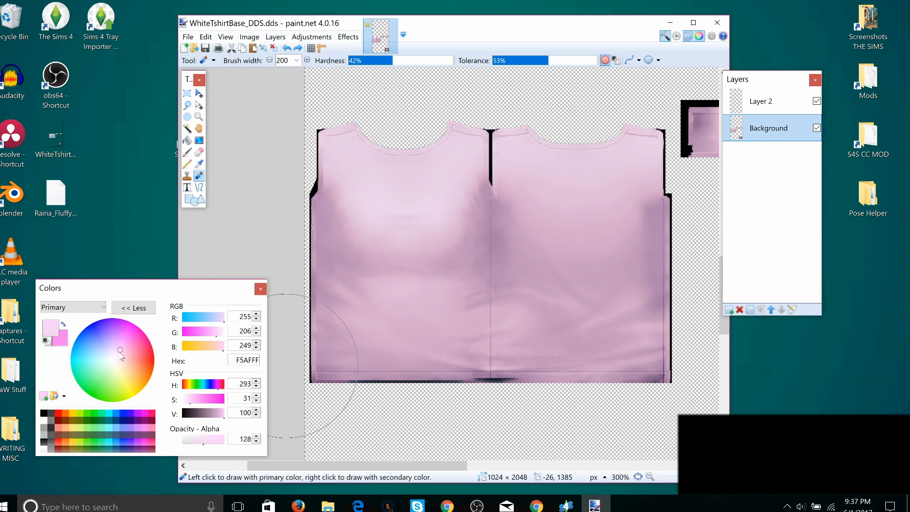
left_click(118, 355)
mouse_move(299, 372)
left_mouse_down()
mouse_move(631, 373)
mouse_move(571, 387)
left_mouse_up()
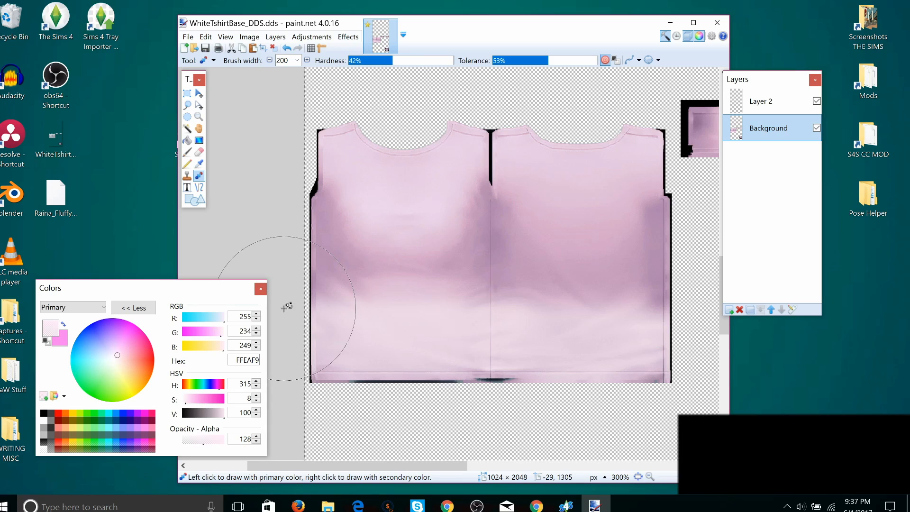
key("ctrl+z")
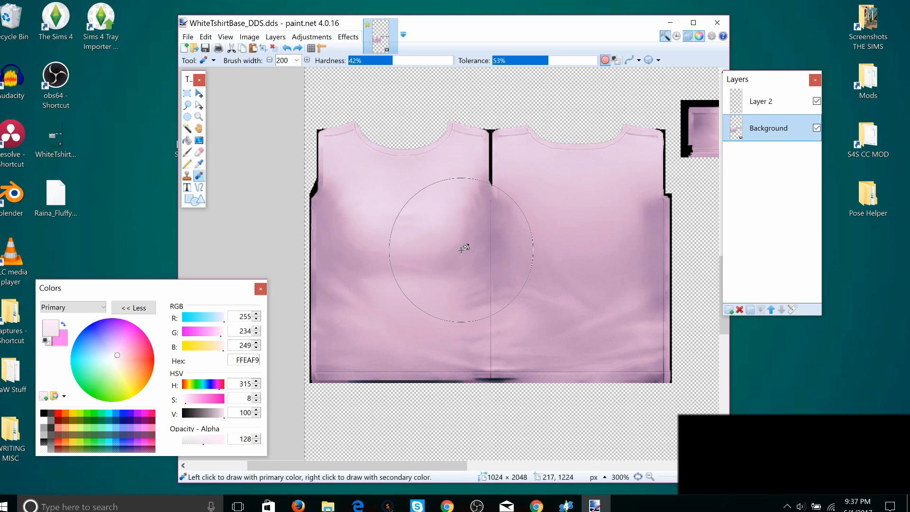
Step: Save the recolored texture to the Desktop as WhiteTshirtBase_DDS in paint.net (*.pdn) format
scroll(462, 248, "down", 5, "ctrl")
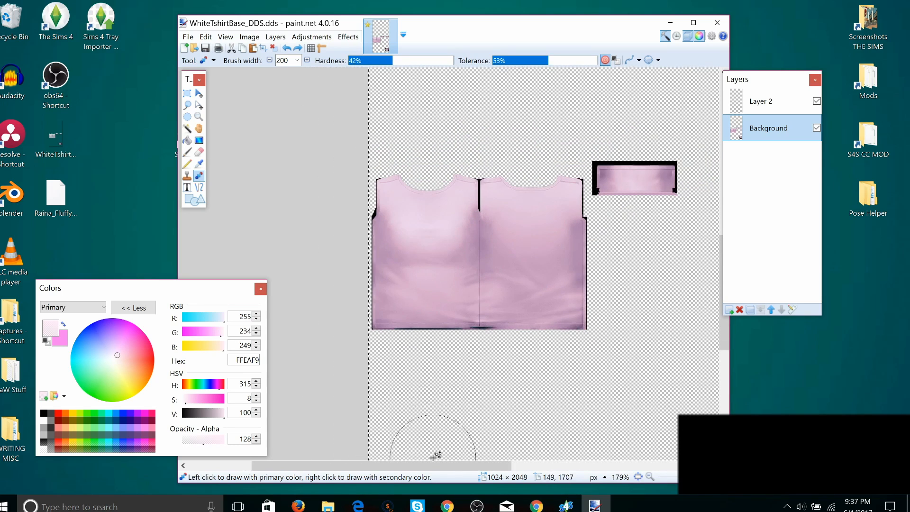
left_click_drag(440, 462, 482, 462)
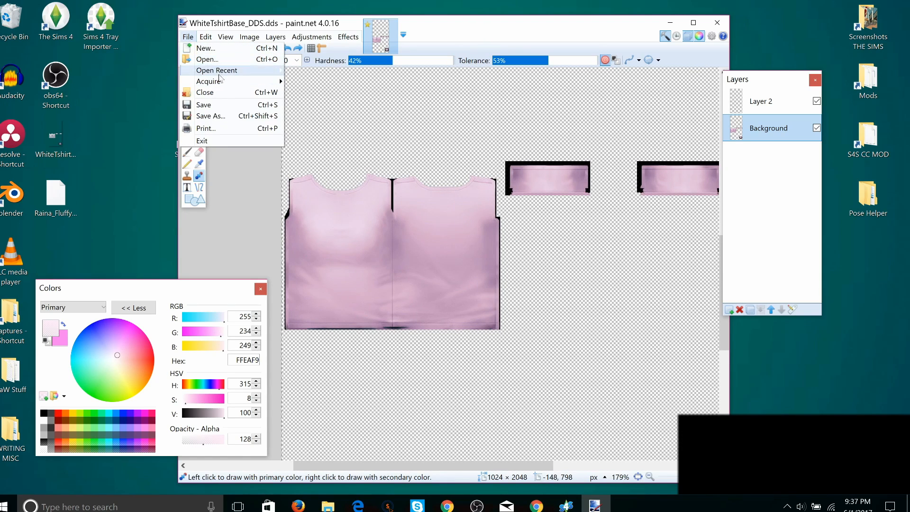
left_click(223, 104)
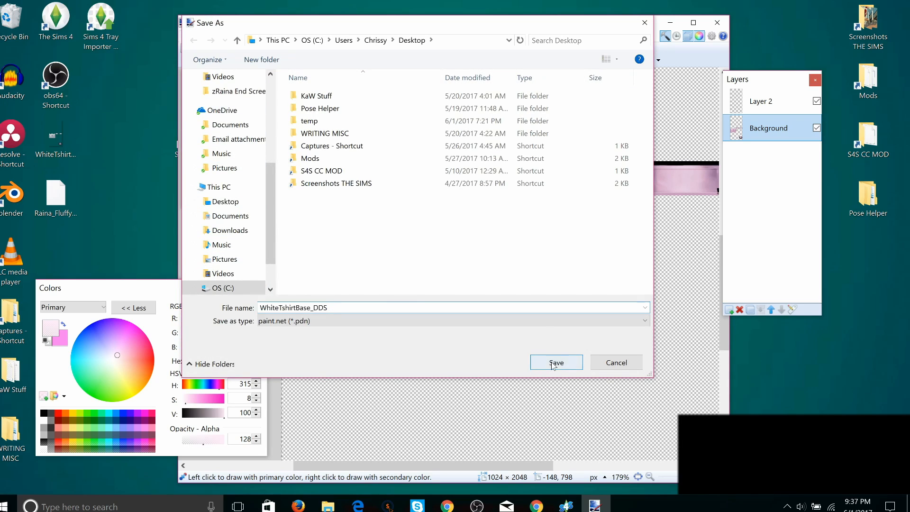
left_click(550, 365)
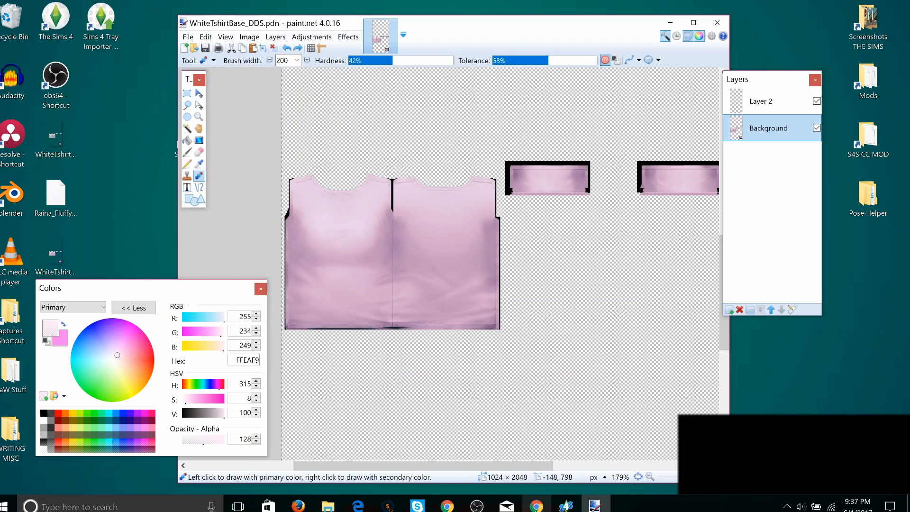
Step: Switch to Sims 4 Studio and try importing WhiteTshirtBase_DDS from the Desktop as the shirt's diffuse texture
left_click(565, 505)
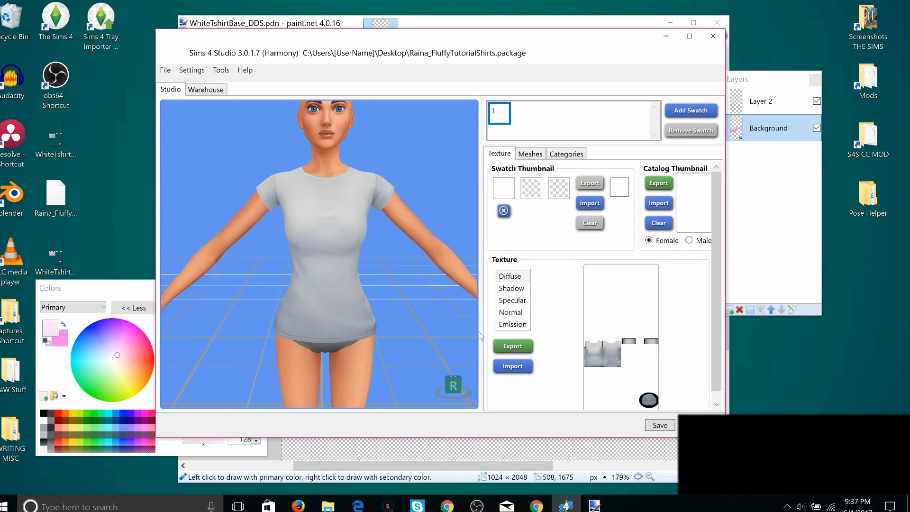
left_click(513, 365)
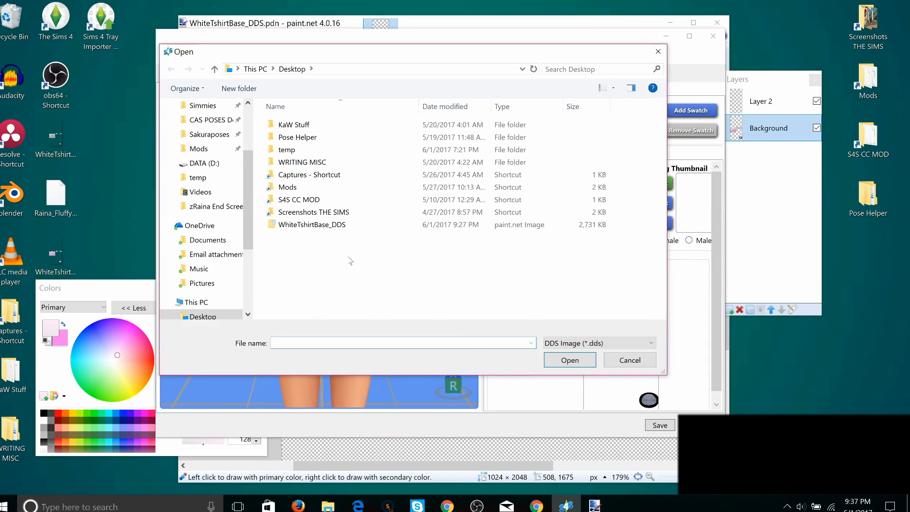
double_click(318, 226)
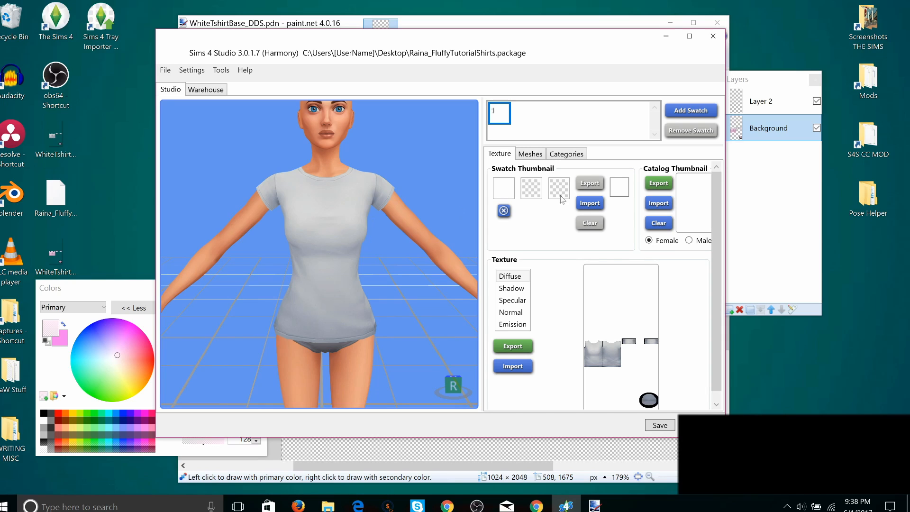
Step: Return to paint.net and save the texture over WhiteTshirtBase_DDS as DirectDraw Surface (*.dds) with DXT5 (Interpolated Alpha) and mip maps, flattening the image
left_click(732, 207)
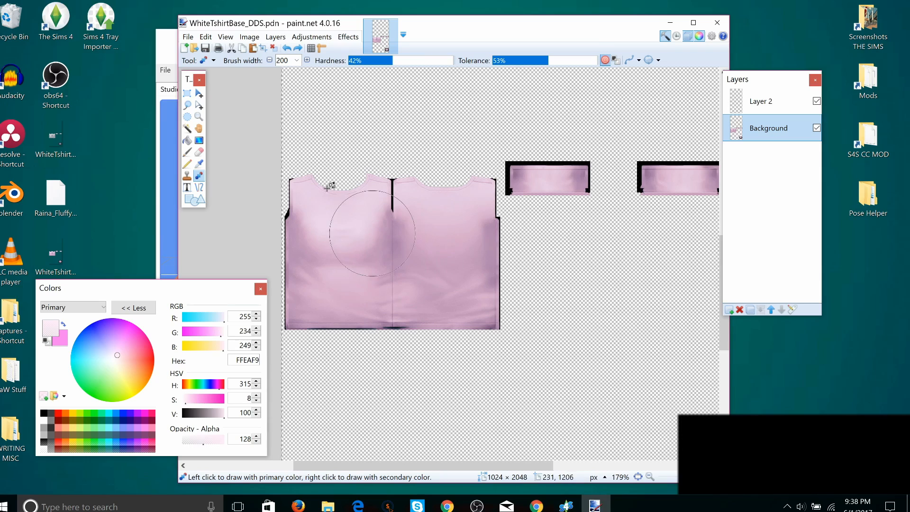
left_click(189, 37)
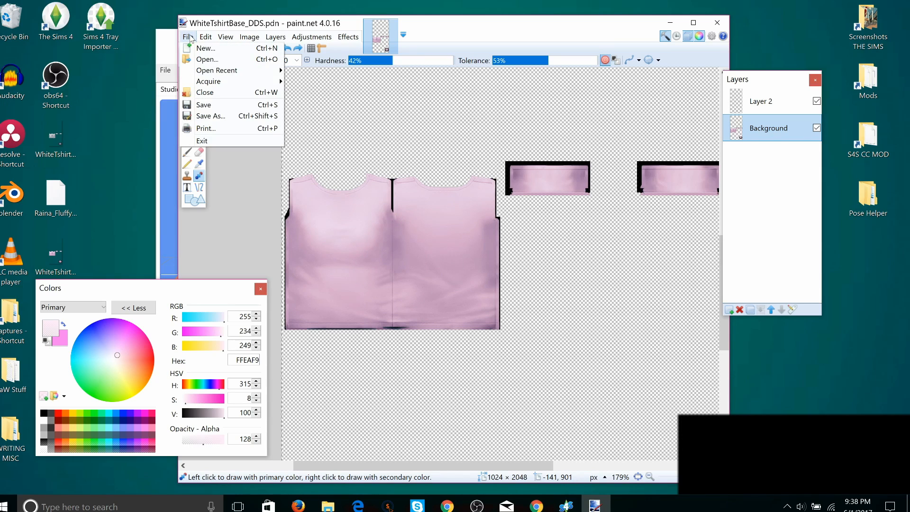
left_click(221, 116)
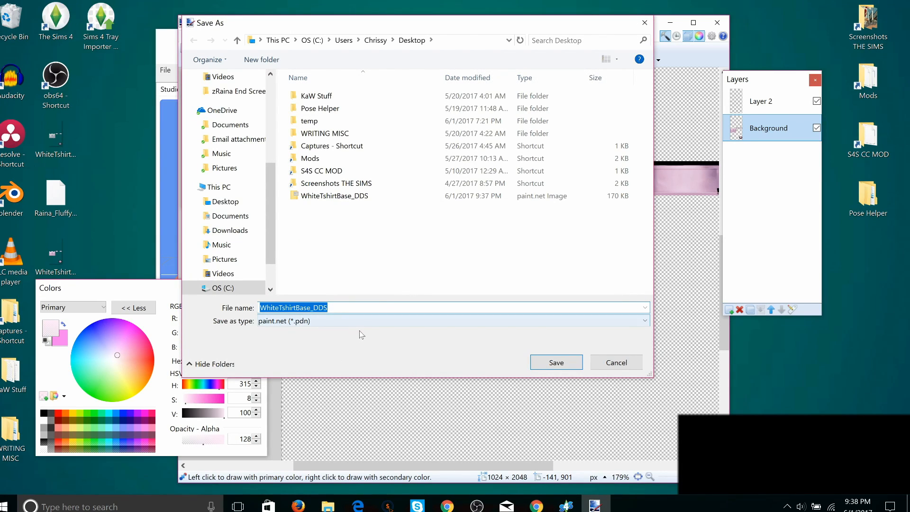
left_click(361, 322)
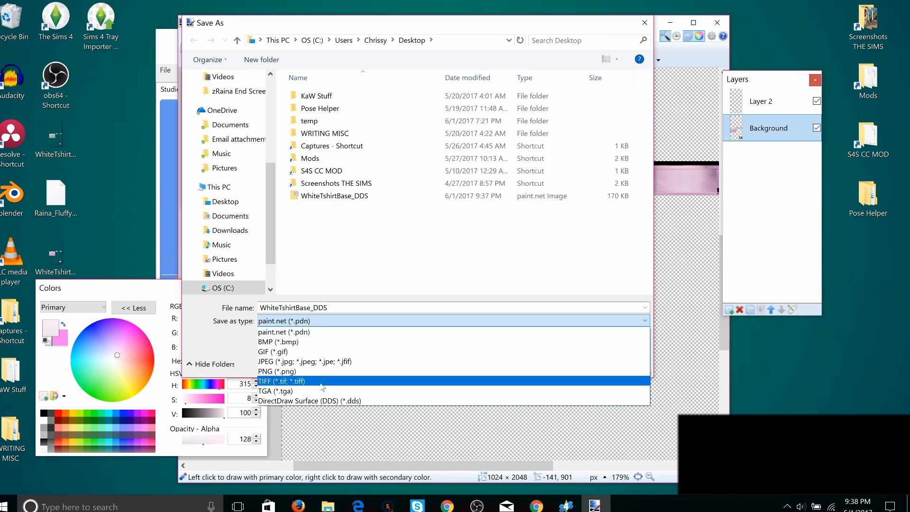
left_click(331, 401)
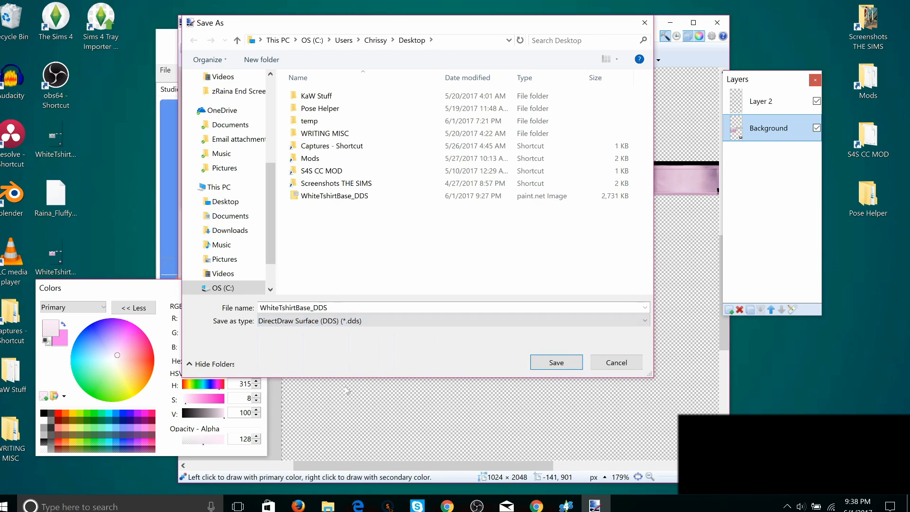
left_click(549, 363)
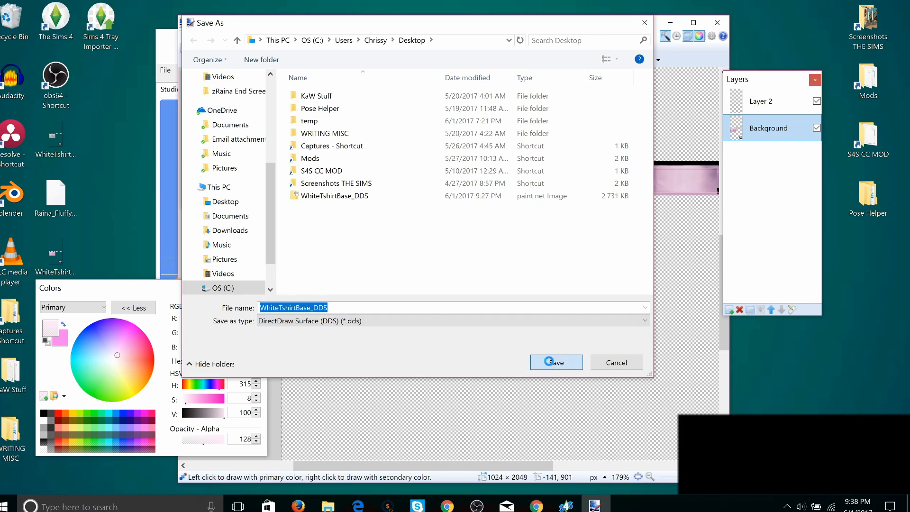
left_click(483, 259)
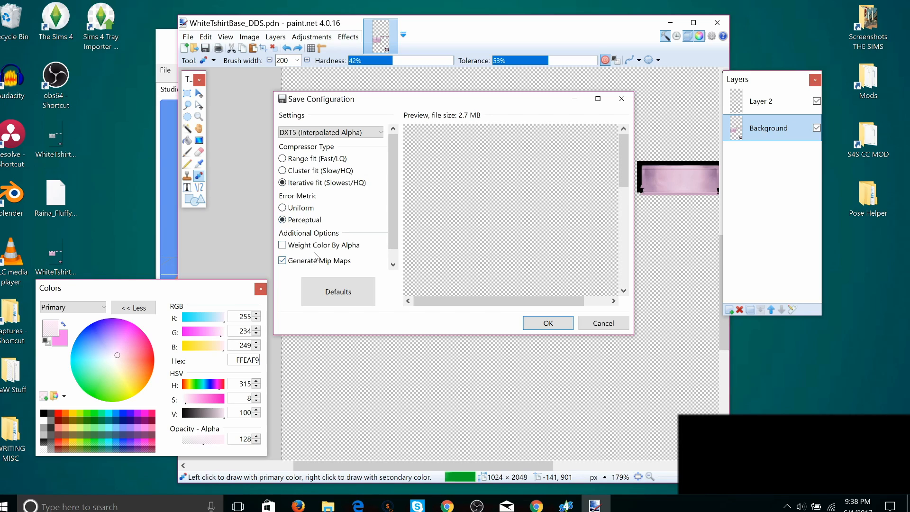
scroll(320, 257, "down", 1)
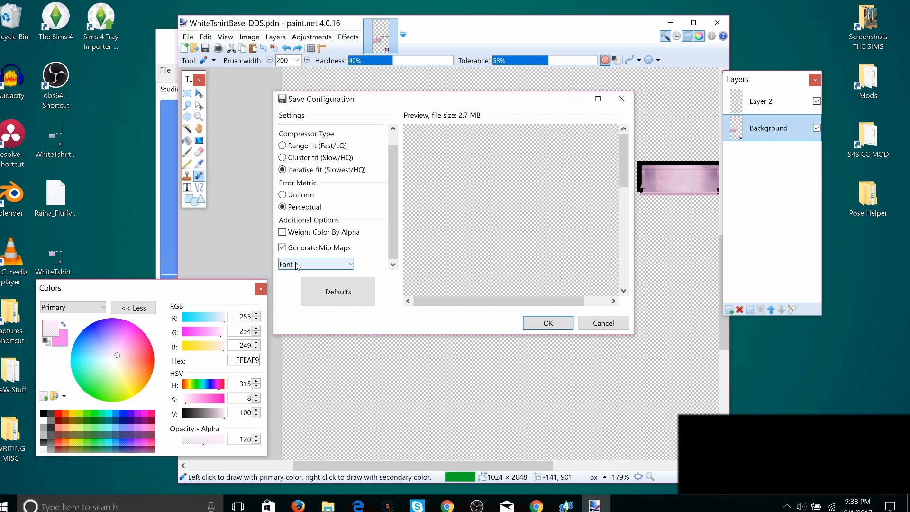
left_click(541, 324)
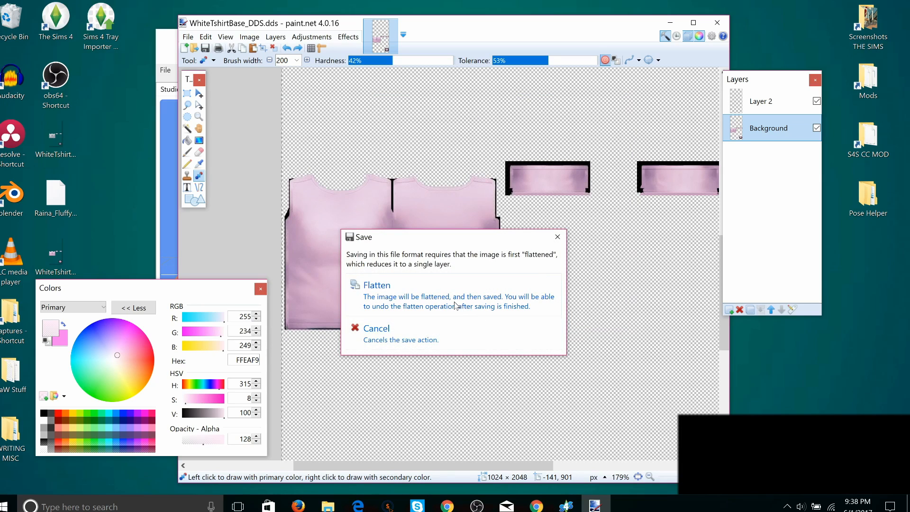
left_click(456, 306)
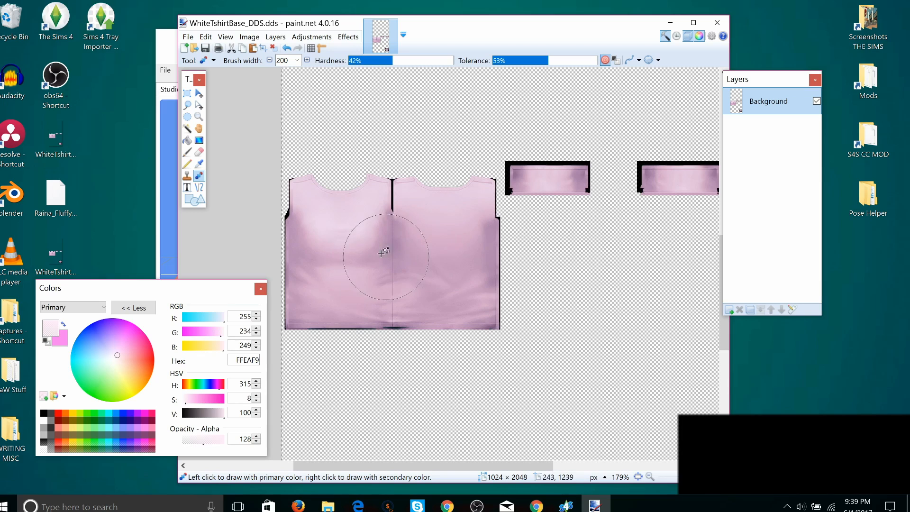
Step: Switch to Sims 4 Studio and import the resaved WhiteTshirtBase_DDS from the Desktop as the diffuse texture
left_click(172, 238)
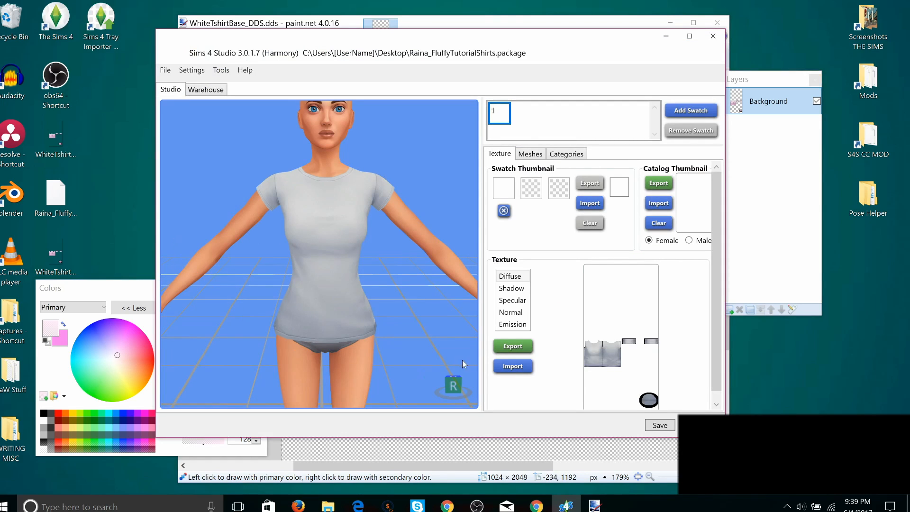
left_click(512, 366)
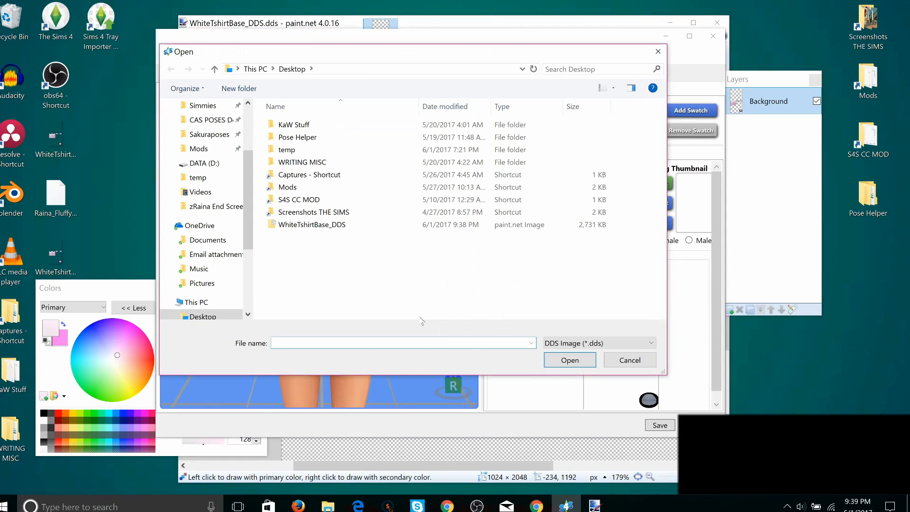
double_click(286, 226)
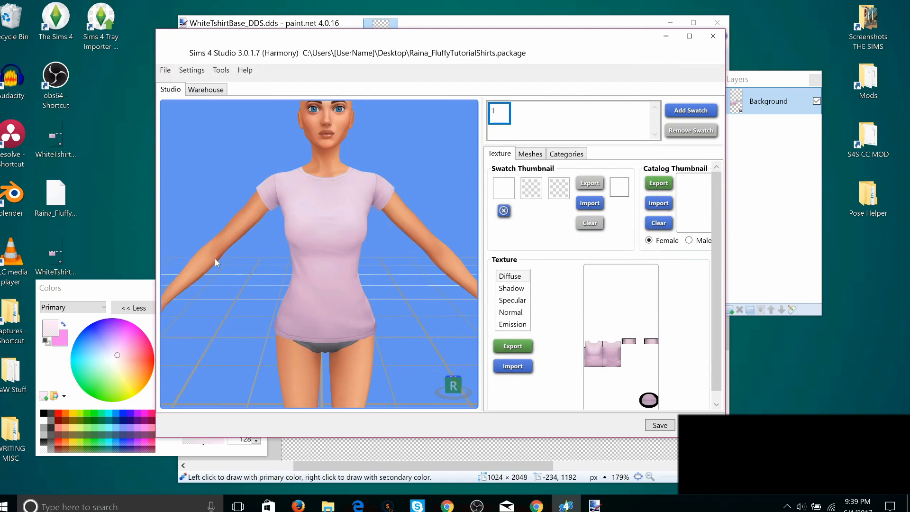
mouse_move(215, 257)
right_mouse_down()
mouse_move(236, 284)
mouse_move(550, 268)
mouse_move(196, 272)
mouse_move(220, 254)
mouse_move(218, 273)
right_mouse_up()
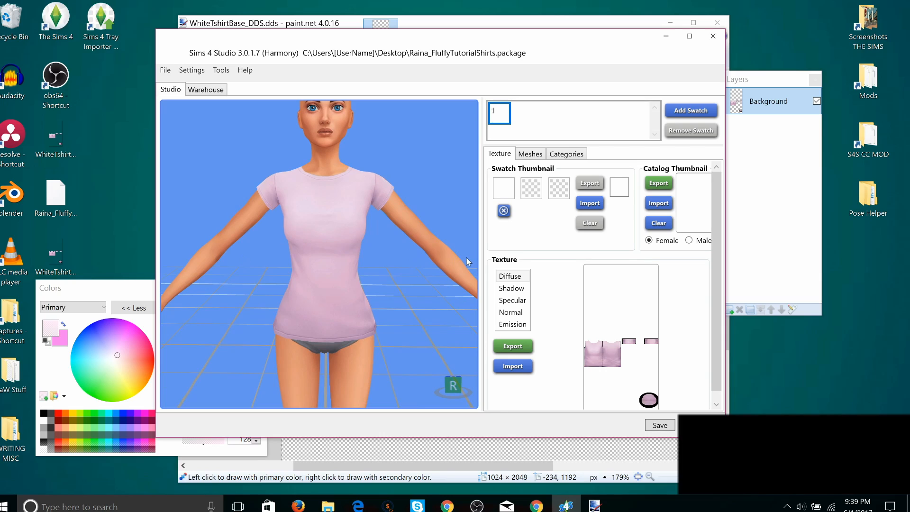
Step: Set the first swatch thumbnail's color to pale pink #F7DFF8
left_click(508, 194)
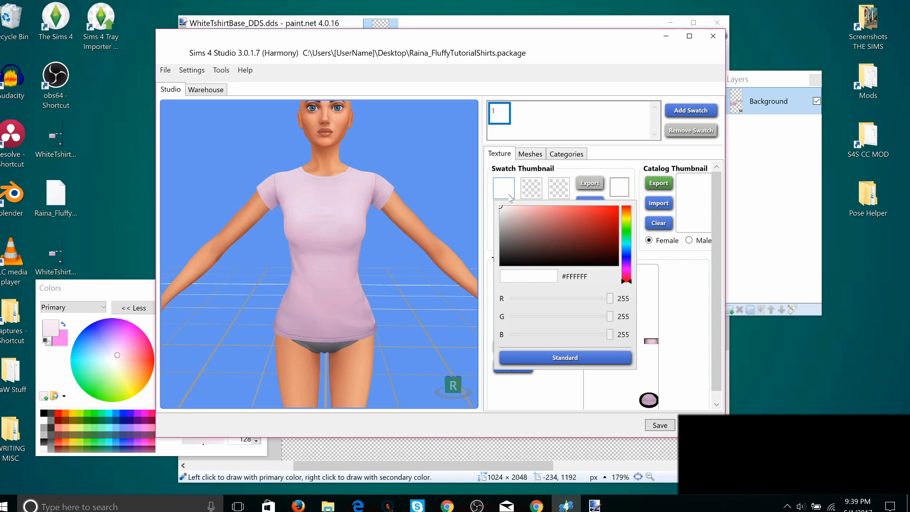
left_click(631, 269)
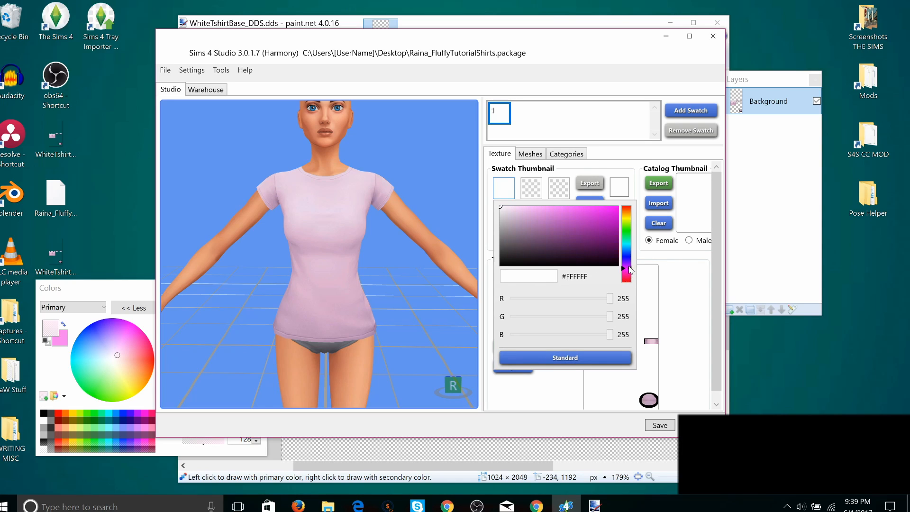
left_click_drag(503, 212, 512, 208)
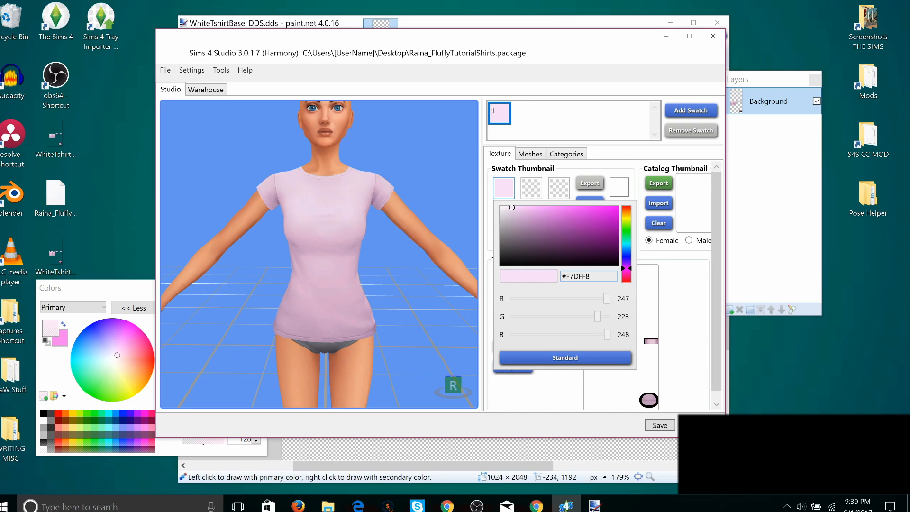
Step: In paint.net, sample the pink from the shirt front with the Color Picker and copy its hex code DCB8D5
left_click(594, 506)
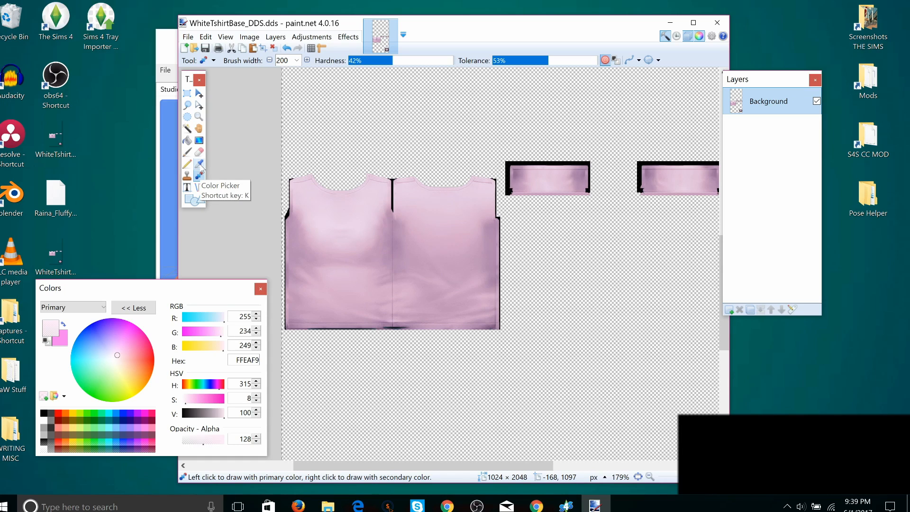
left_click(199, 164)
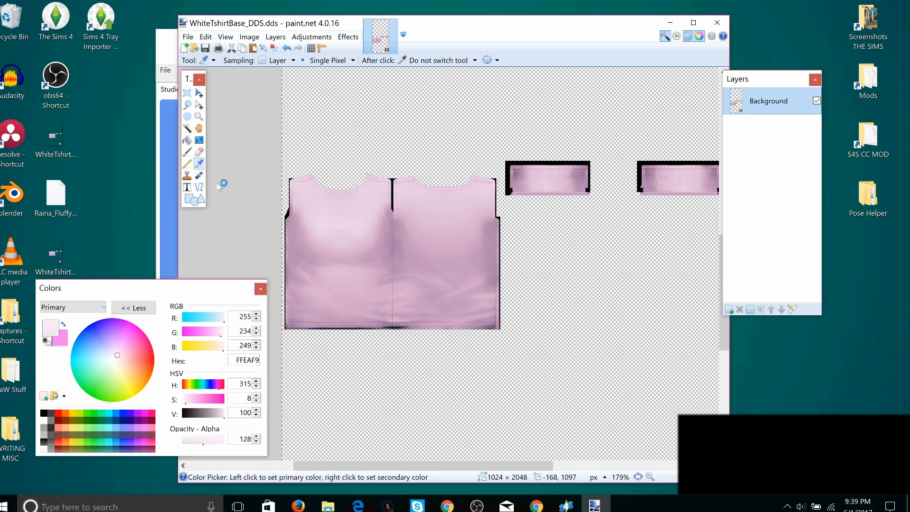
left_click(349, 274)
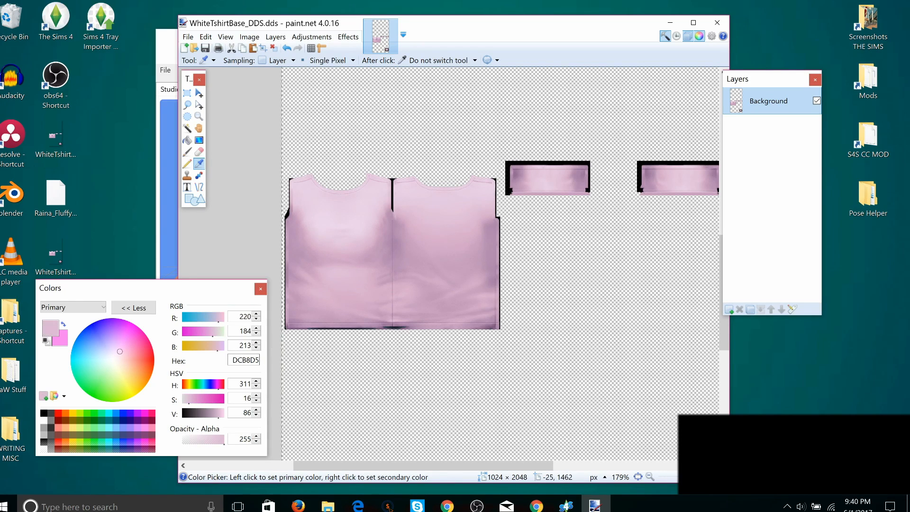
left_click_drag(231, 360, 258, 360)
right_click(252, 363)
left_click(272, 390)
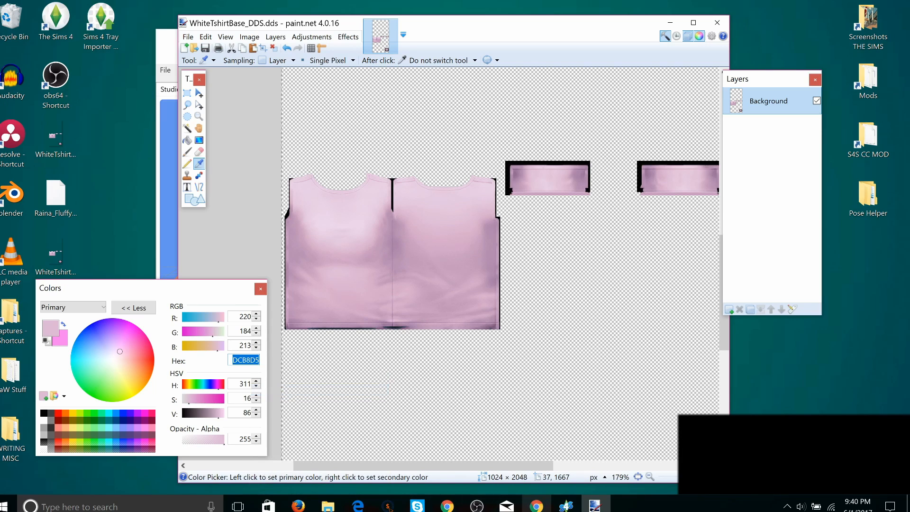
Step: Back in Sims 4 Studio, set the swatch thumbnail's color to the copied #DCB8D5 and add a second swatch
left_click(567, 506)
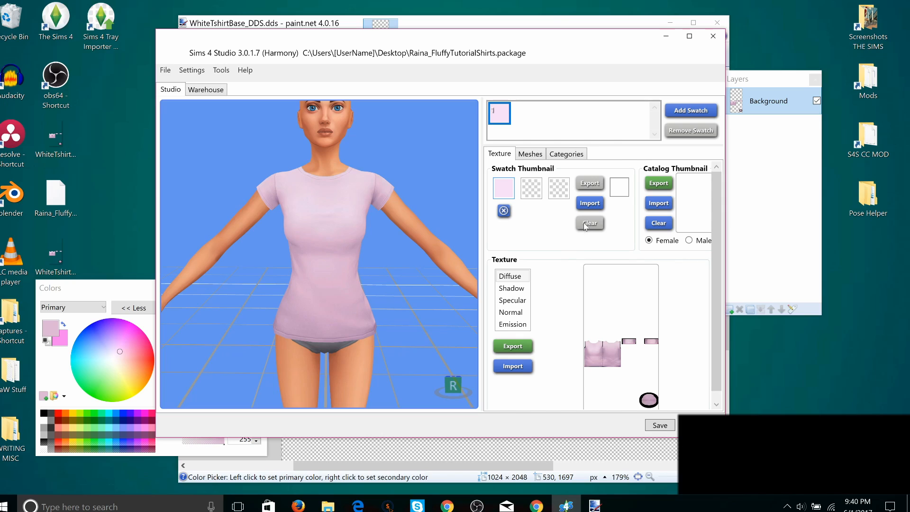
left_click(508, 189)
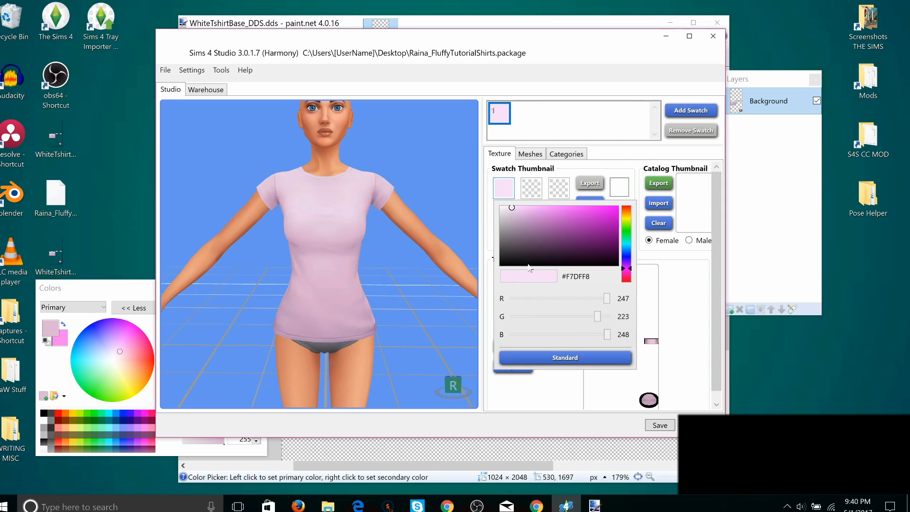
left_click(575, 276)
double_click(576, 276)
key("ctrl+v")
key("Return")
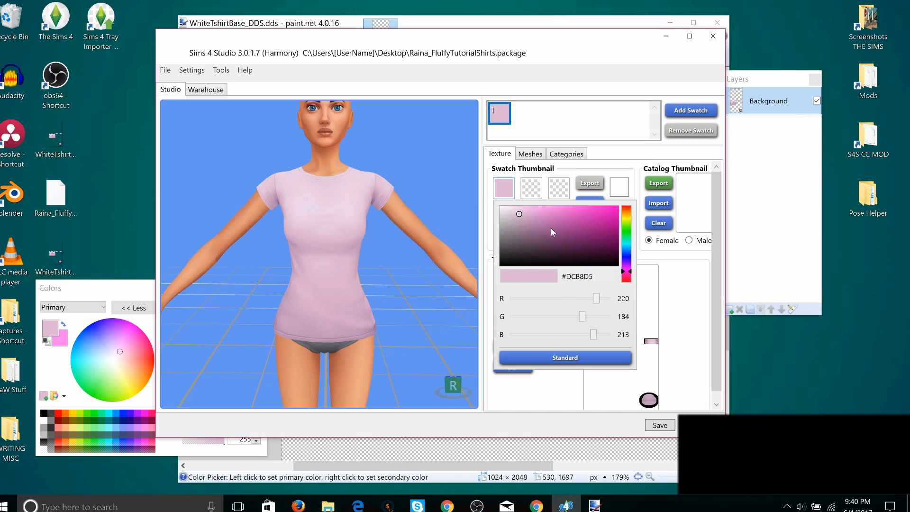
left_click(670, 308)
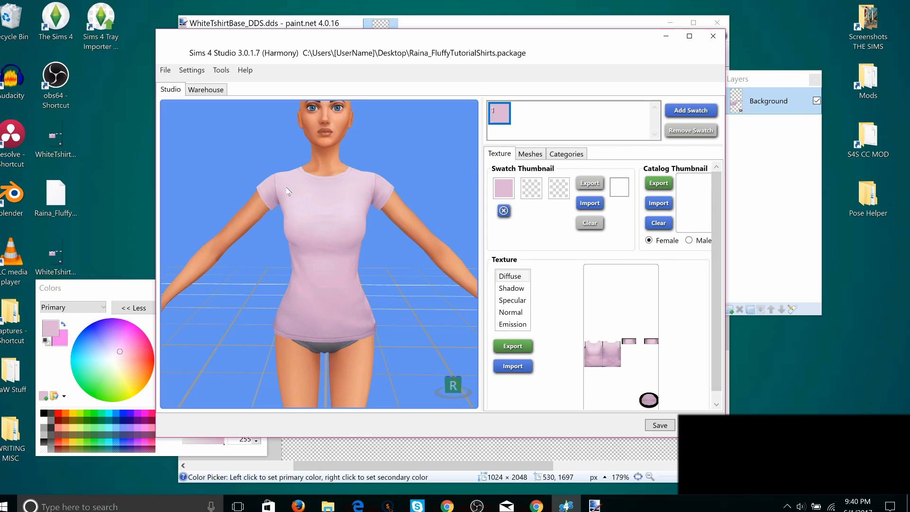
left_click(700, 113)
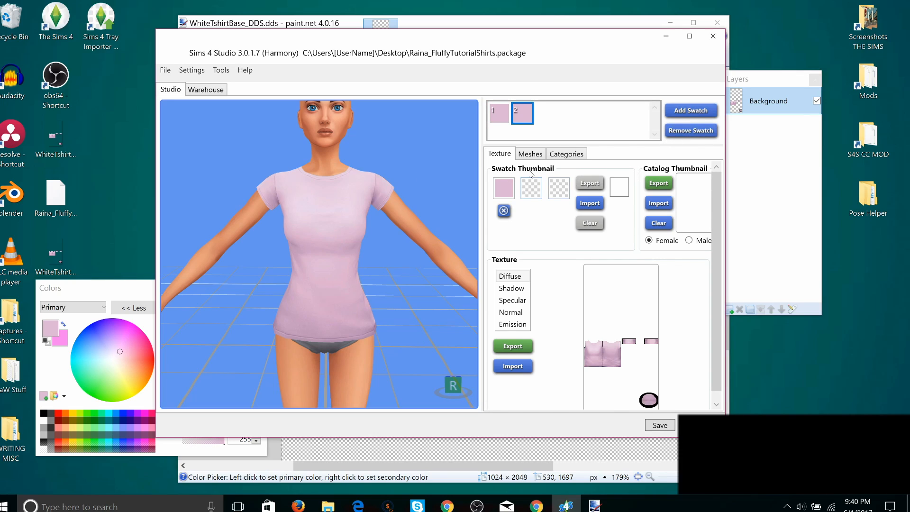
Step: Switch to paint.net and undo the flattening, extra layer and pink recolor back to the original gray shirt texture
left_click(594, 505)
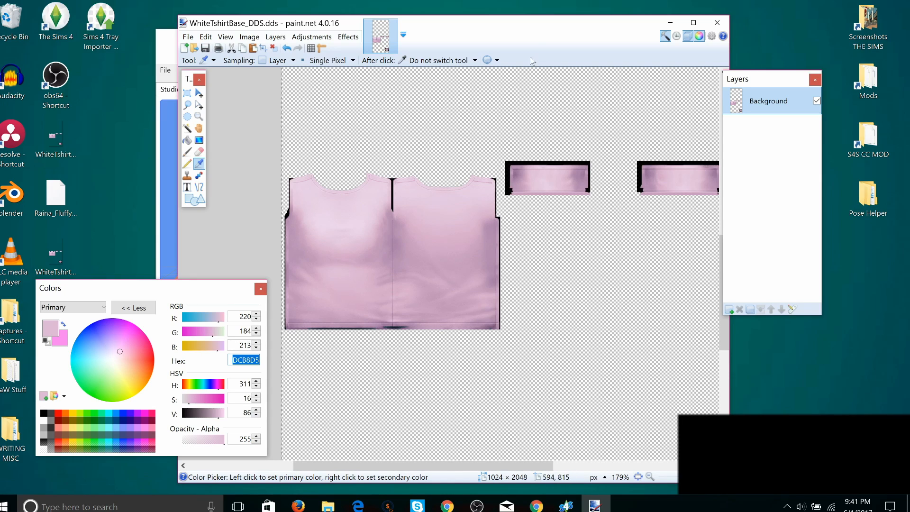
left_click(532, 26)
key("ctrl+a")
key("ctrl+shift+n")
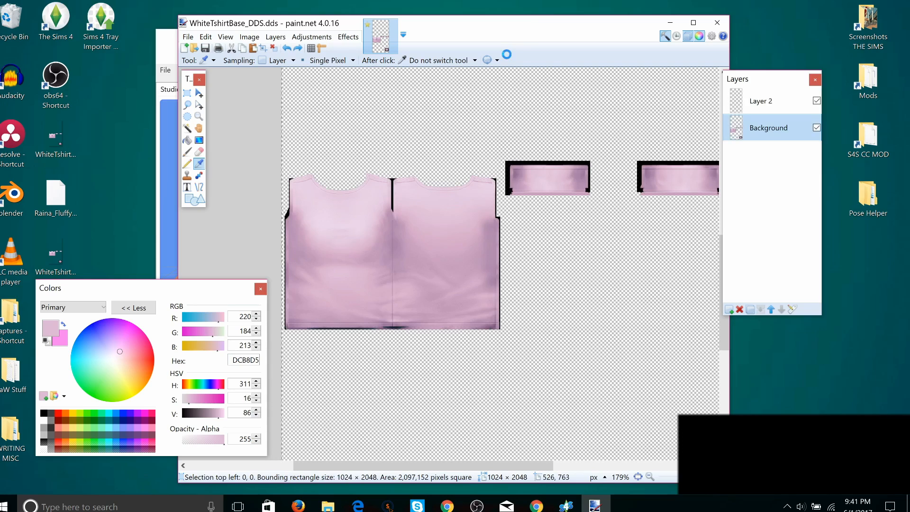
key("m")
key("Return")
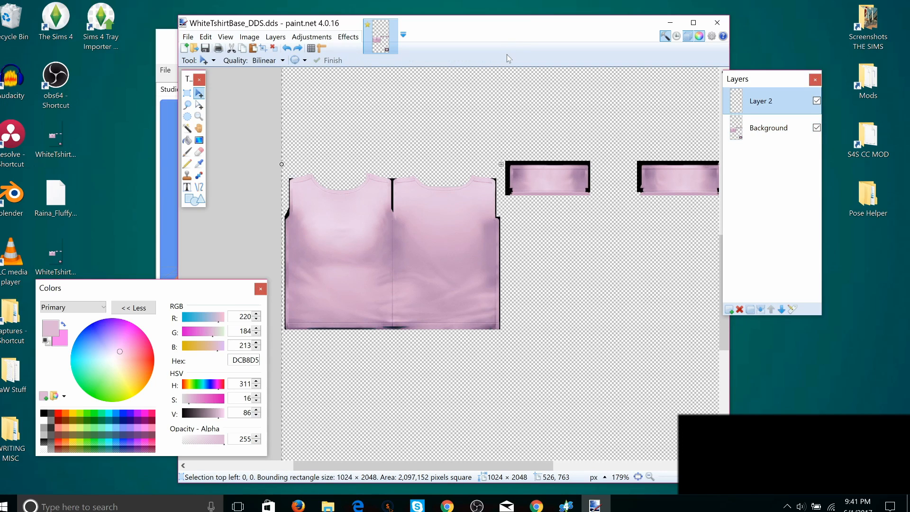
key("ctrl+d")
key("ctrl+shift+Delete")
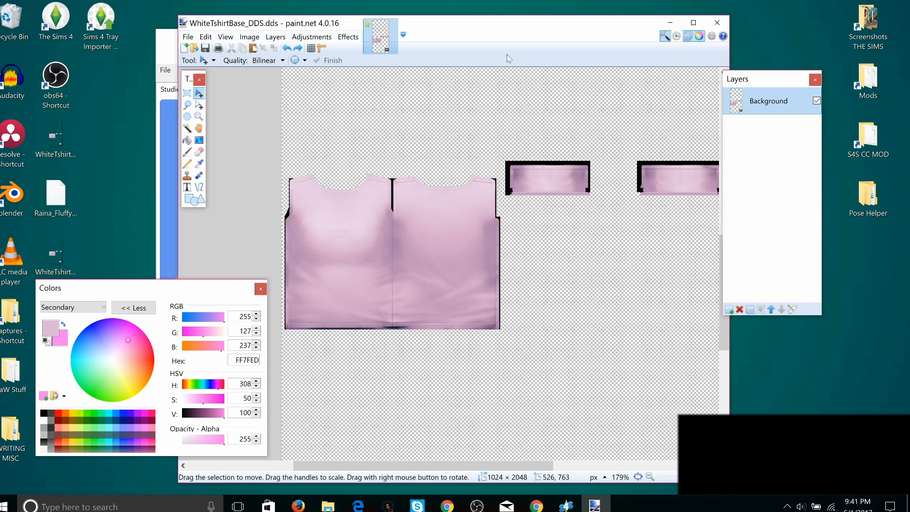
key("ctrl+z")
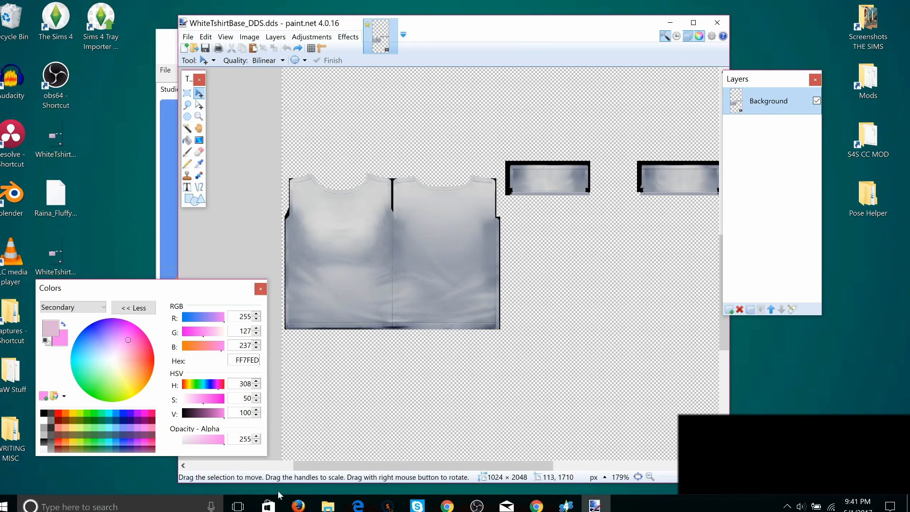
Step: Set the secondary color to light yellow-green DDFFAA and make the primary color the one being edited
left_click(117, 380)
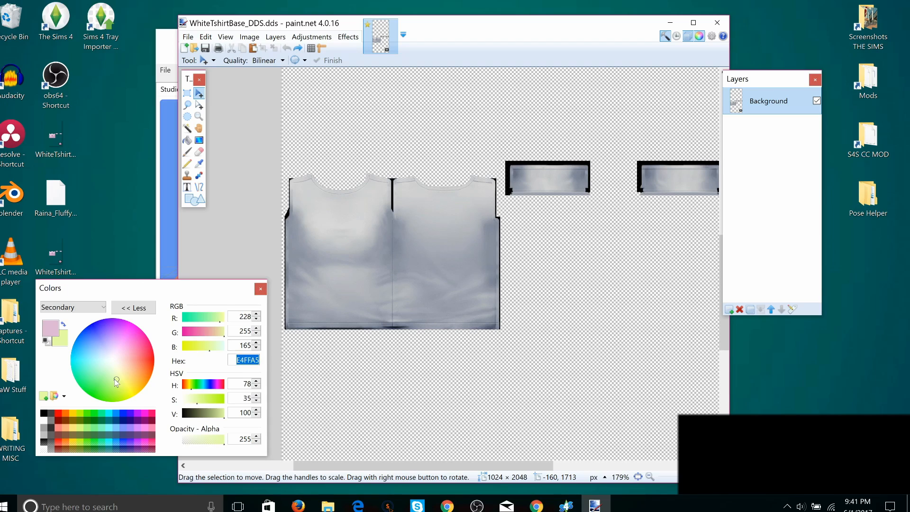
left_click(115, 380)
left_click(78, 308)
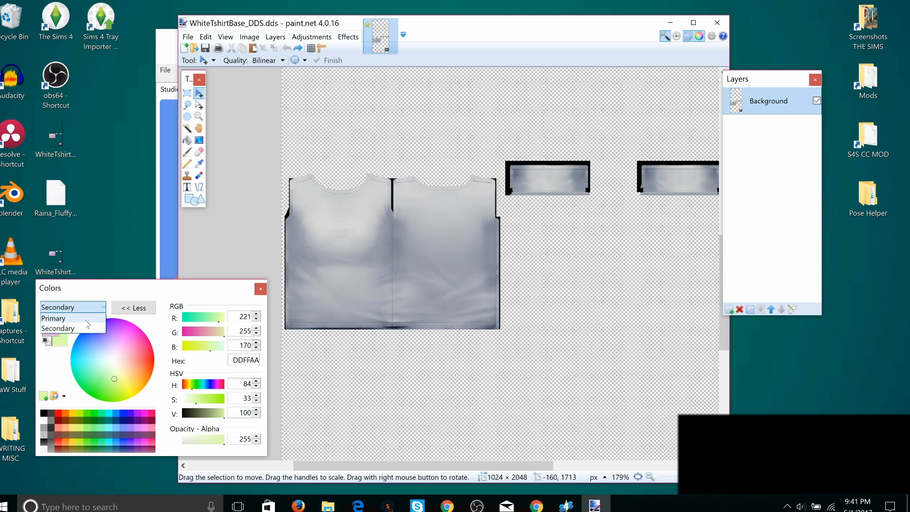
left_click(59, 318)
Step: Try several green shades for the primary color and settle on muted green A8DBB7 with opacity 242
left_click(113, 372)
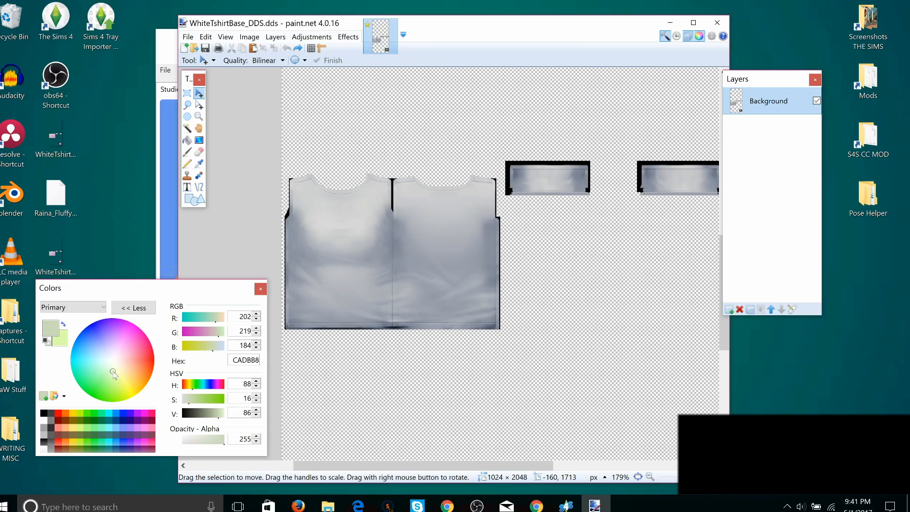
left_click(113, 376)
left_click(116, 379)
left_click(114, 371)
left_click(105, 365)
left_click(97, 368)
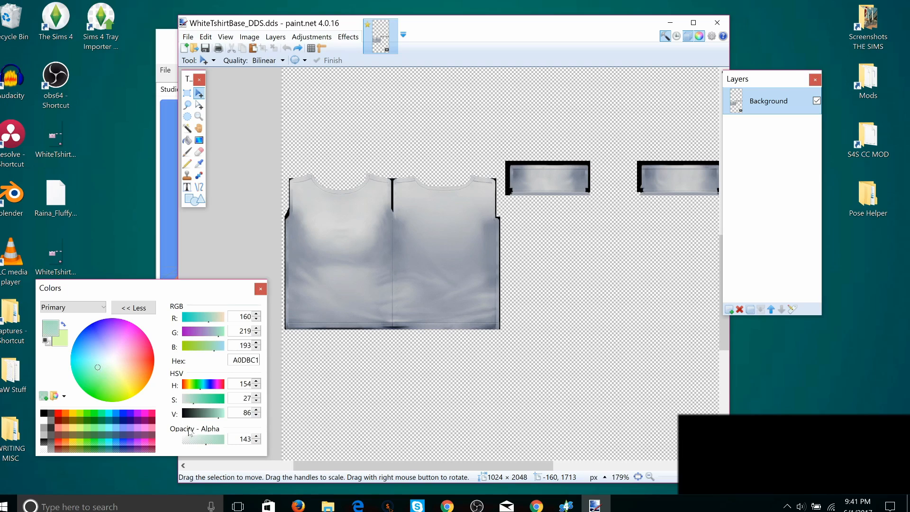
left_click(117, 380)
left_click(115, 392)
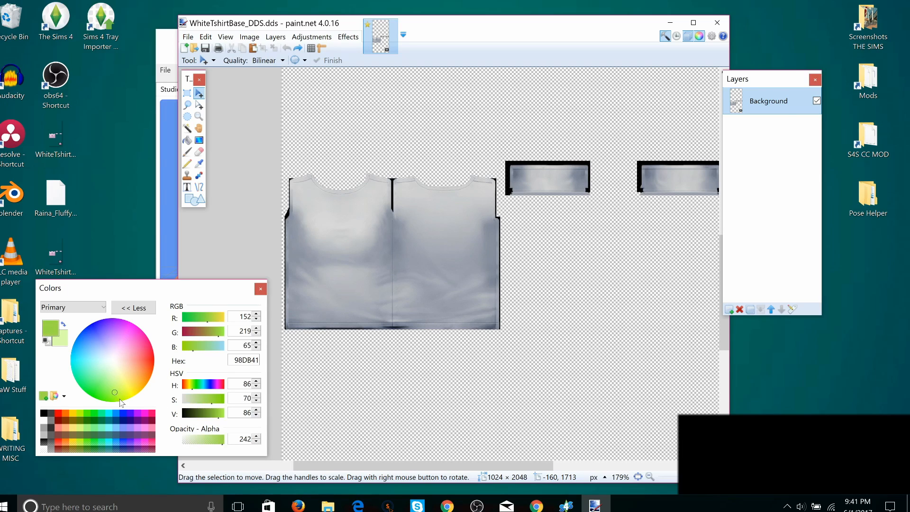
left_click(112, 370)
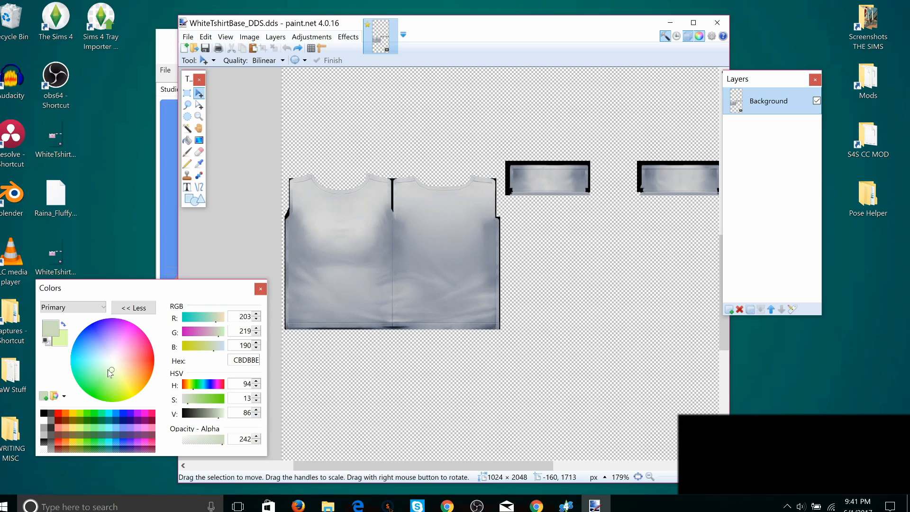
left_click(100, 372)
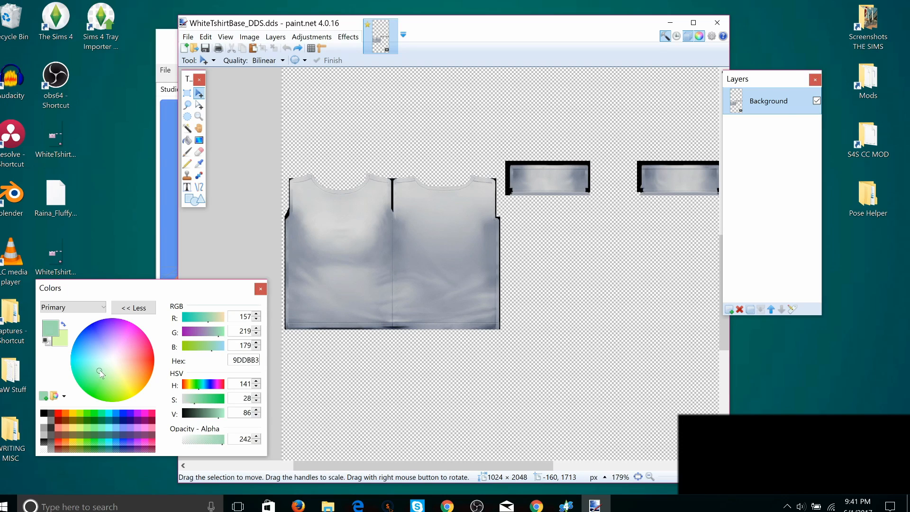
left_click_drag(103, 370, 107, 367)
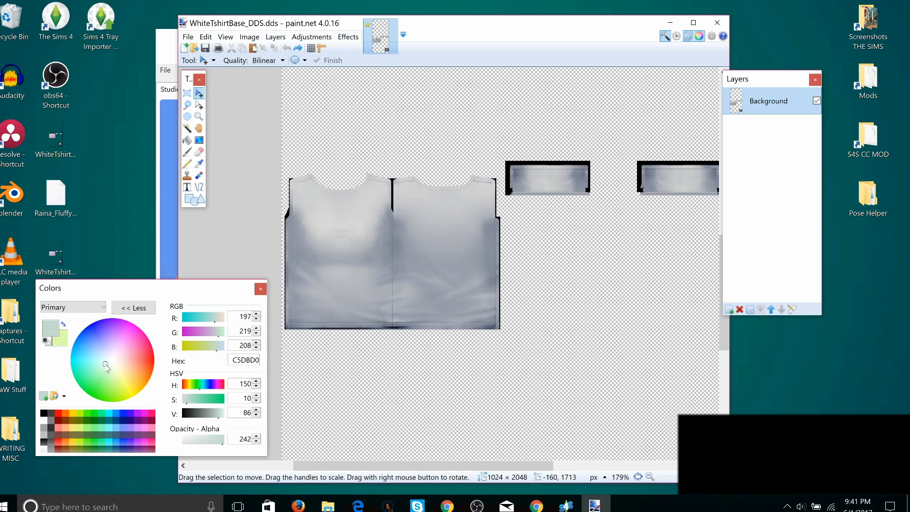
left_click(101, 370)
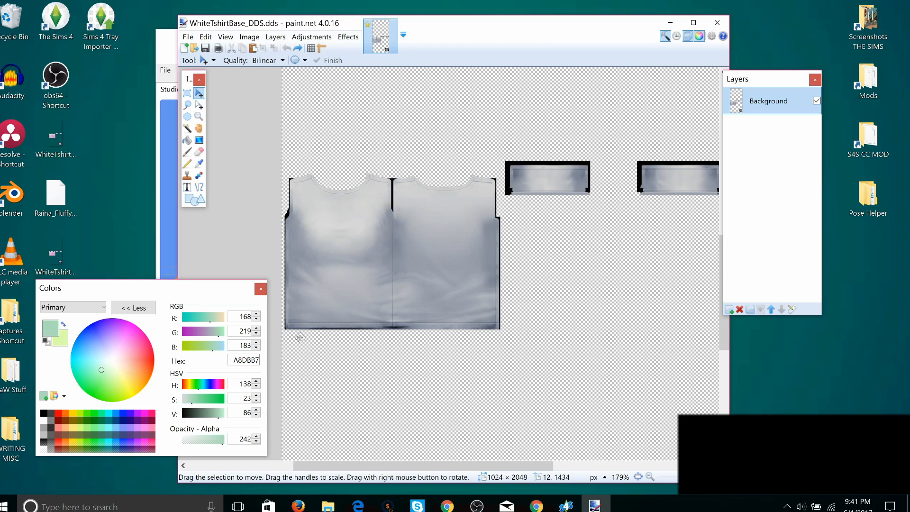
Step: Swap the primary and secondary colors and use the Recolor tool to tint the shirt panels and both sleeves light green DDFFAA
key("k")
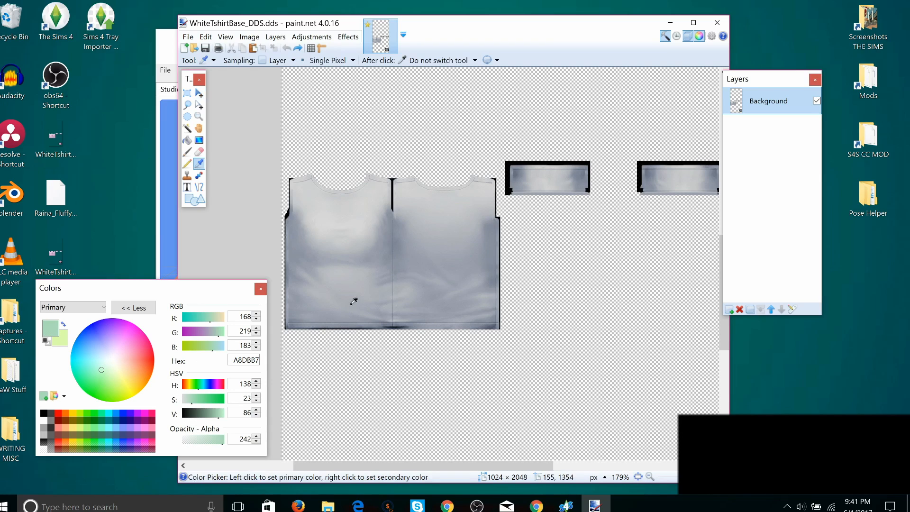
left_click(64, 325)
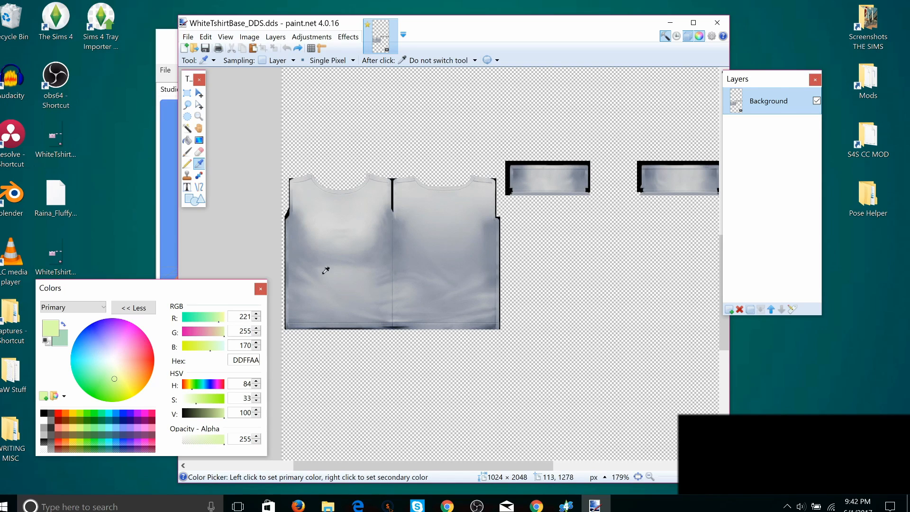
key("r")
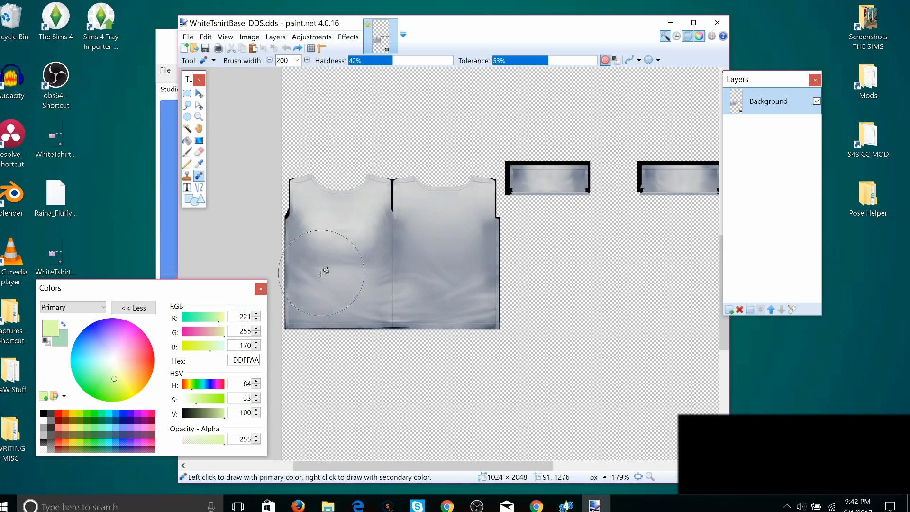
left_click(331, 277)
mouse_move(335, 278)
left_mouse_down()
mouse_move(470, 294)
mouse_move(346, 324)
mouse_move(313, 279)
mouse_move(312, 199)
mouse_move(469, 209)
mouse_move(433, 230)
mouse_move(335, 244)
mouse_move(590, 186)
mouse_move(682, 179)
left_mouse_up()
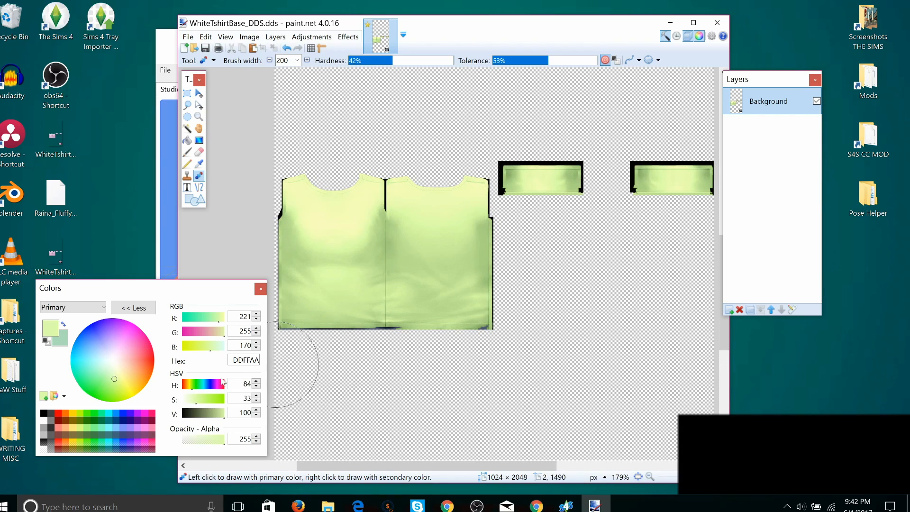
Step: Undo the light green tint and recolor the shirt panels, both sleeves and the lower oval piece in paler green E0FFC9 at opacity 194
left_click(112, 375)
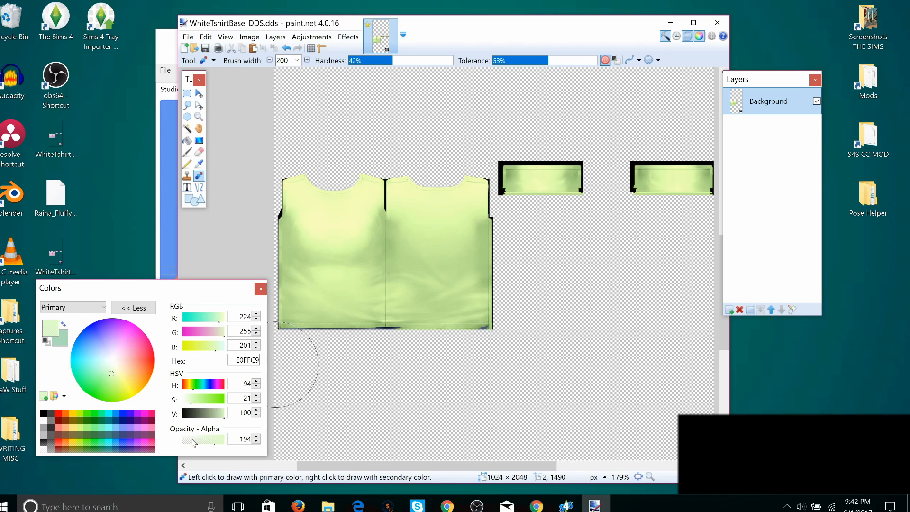
key("ctrl+z")
mouse_move(325, 267)
left_mouse_down()
mouse_move(293, 204)
mouse_move(470, 194)
mouse_move(459, 294)
mouse_move(322, 296)
mouse_move(327, 228)
mouse_move(413, 248)
mouse_move(308, 228)
mouse_move(419, 213)
mouse_move(322, 280)
mouse_move(493, 190)
mouse_move(682, 164)
mouse_move(673, 180)
left_mouse_up()
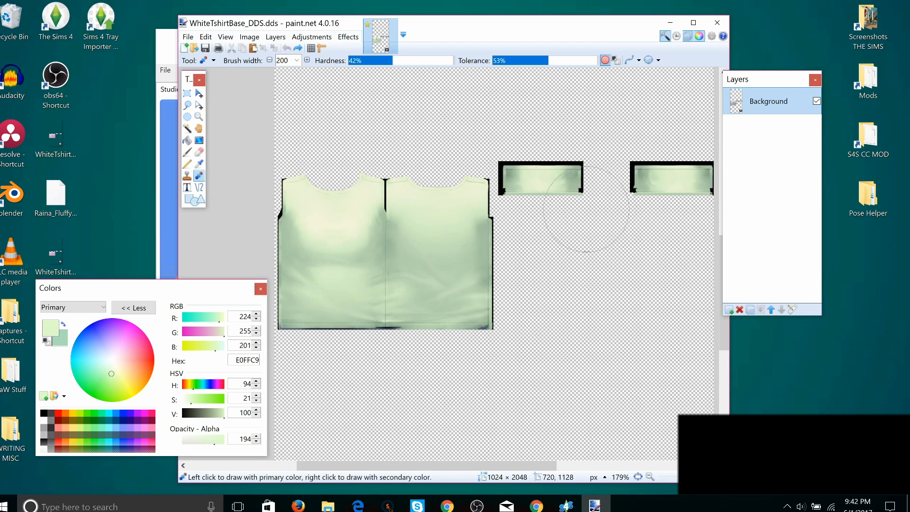
scroll(355, 284, "down", 5)
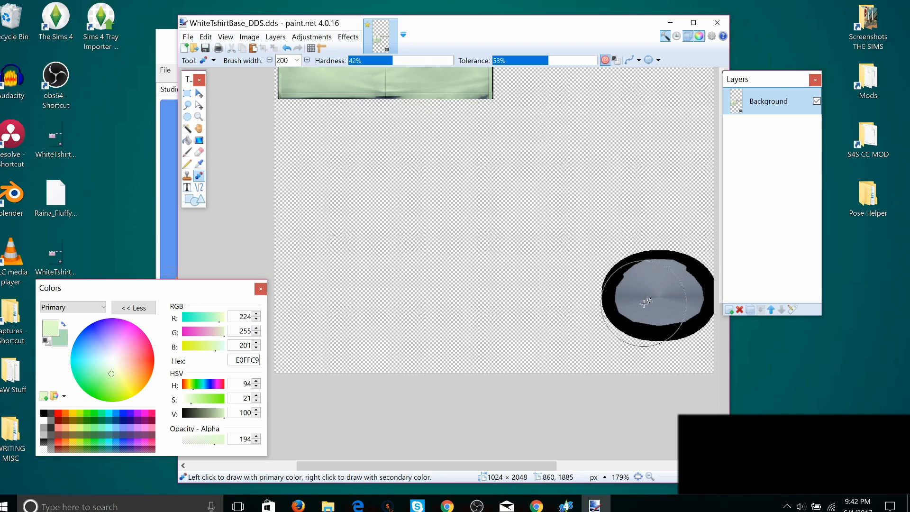
mouse_move(669, 296)
left_mouse_down()
mouse_move(658, 303)
mouse_move(651, 294)
mouse_move(673, 298)
left_mouse_up()
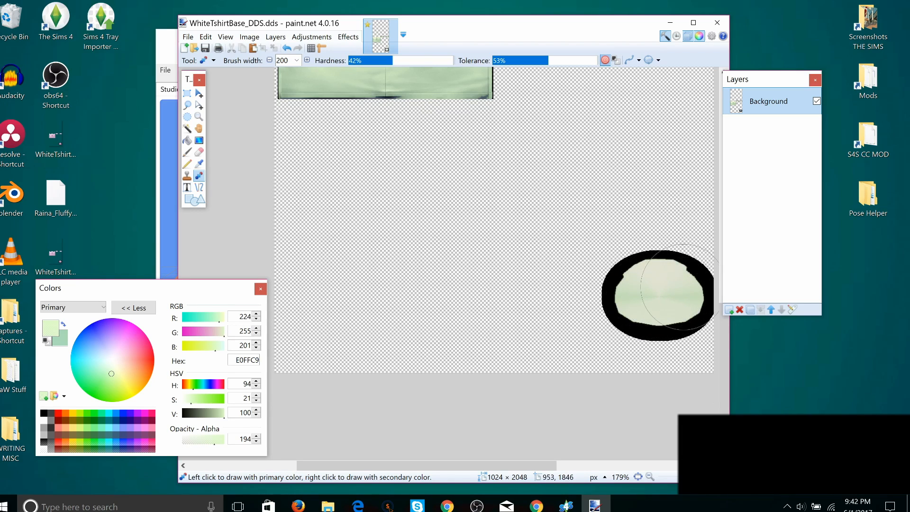
scroll(460, 302, "up", 3)
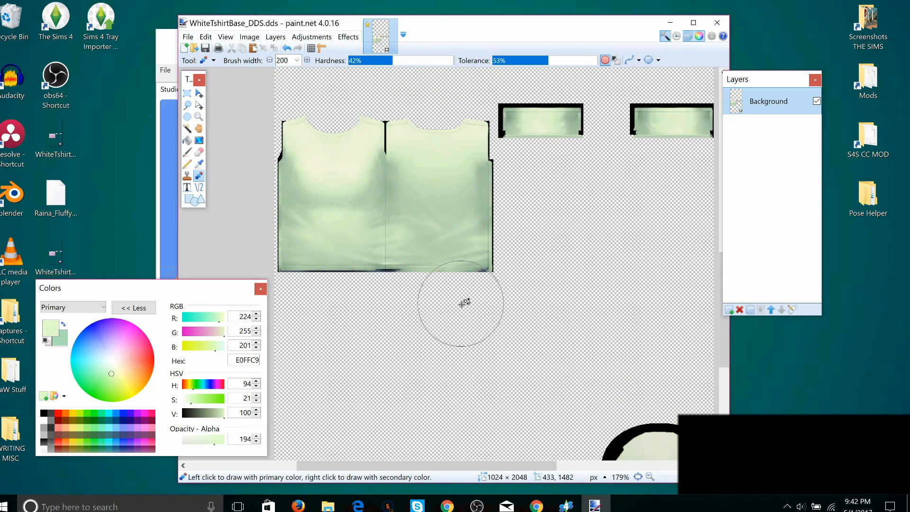
scroll(466, 304, "up", 2)
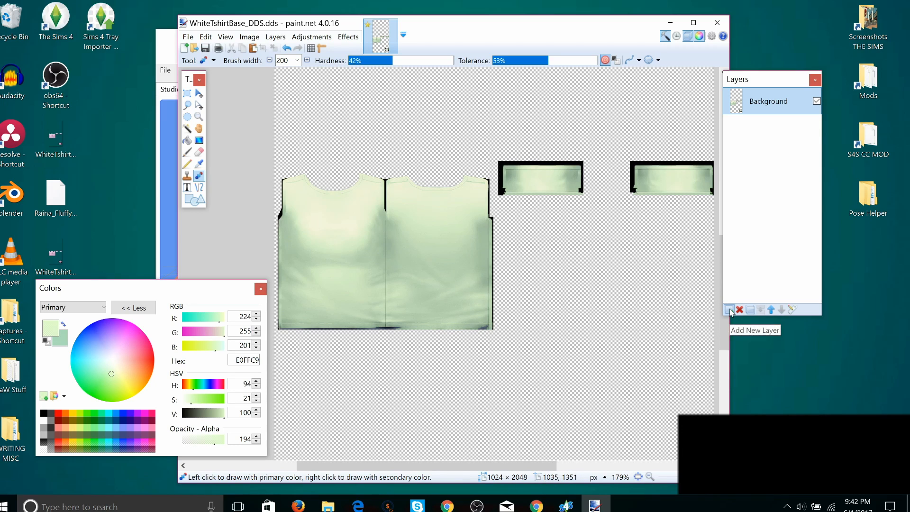
Step: Switch to Chrome and replace the Sims 4 Studio download page with google.com
left_click(536, 506)
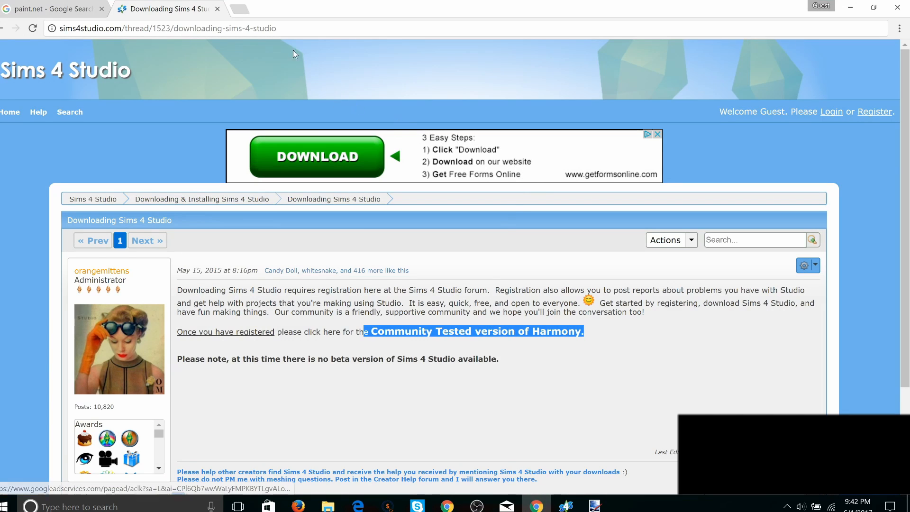
left_click(270, 30)
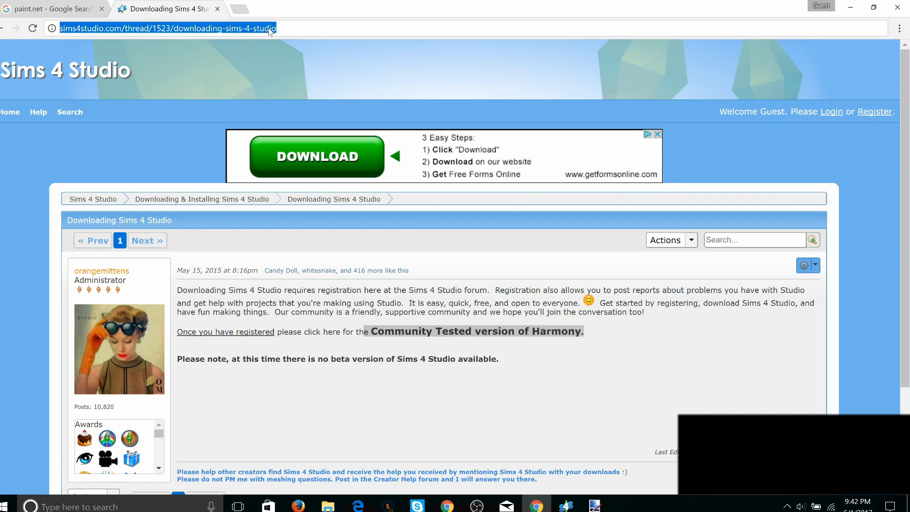
type("google")
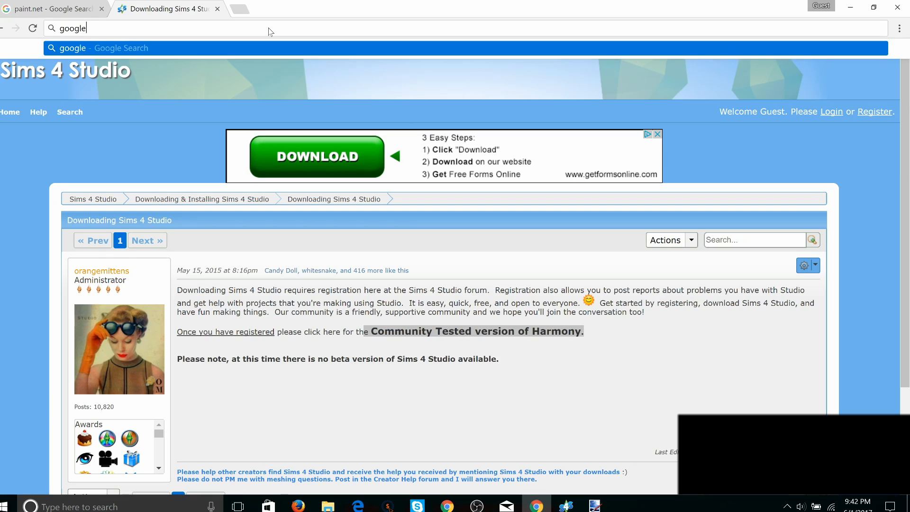
type(".com")
key("Return")
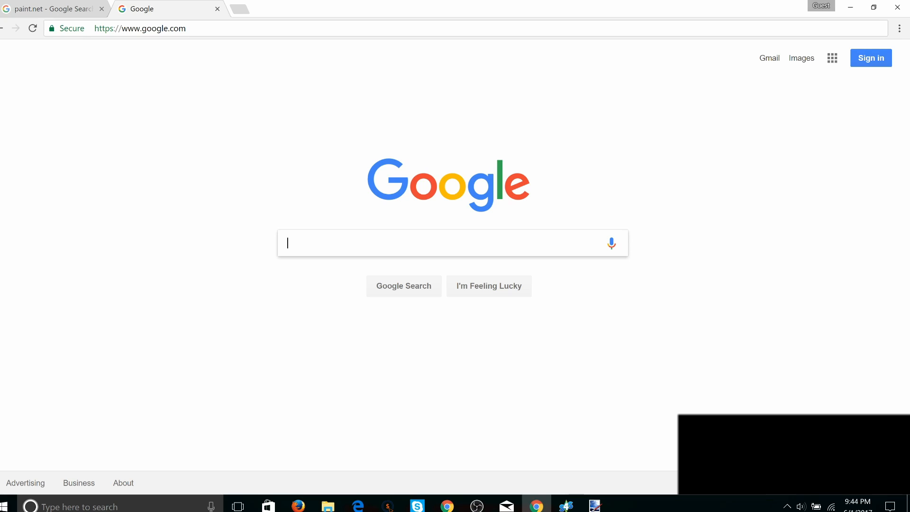
type("whi")
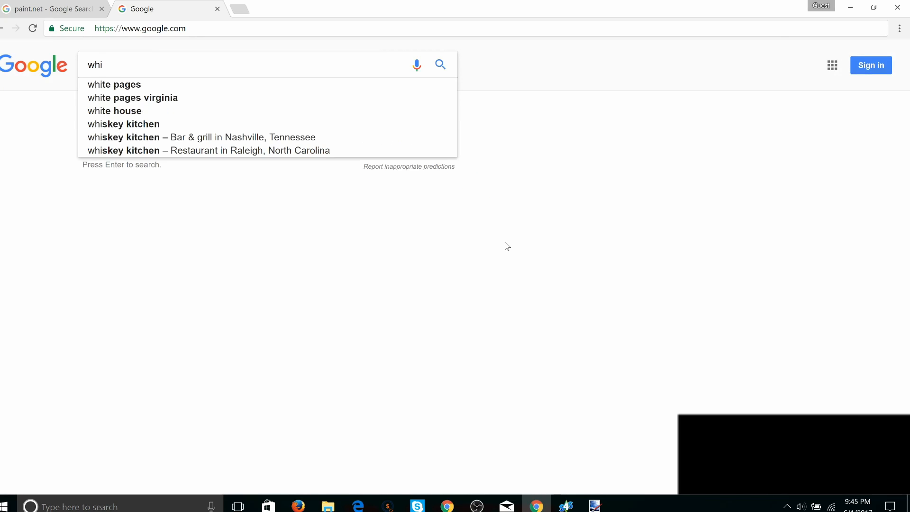
type("te ")
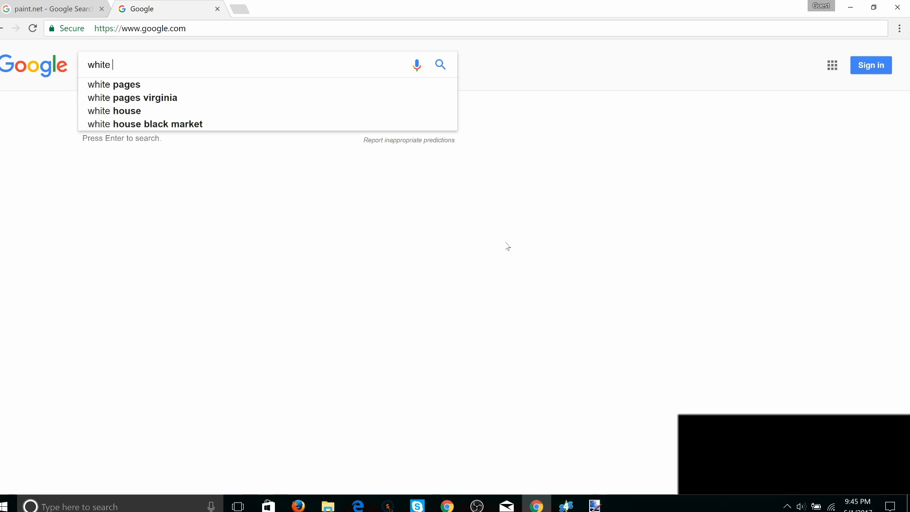
type("p")
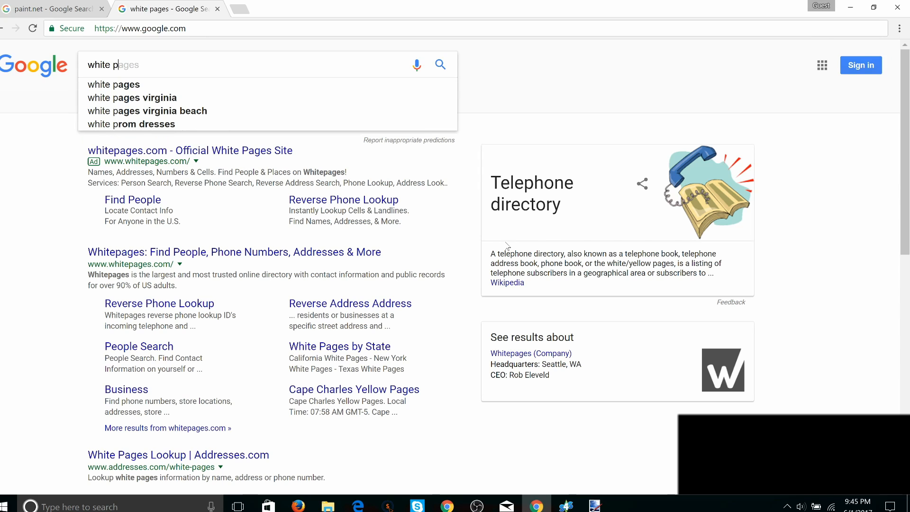
key("BackSpace")
key("BackSpace")
key("BackSpace")
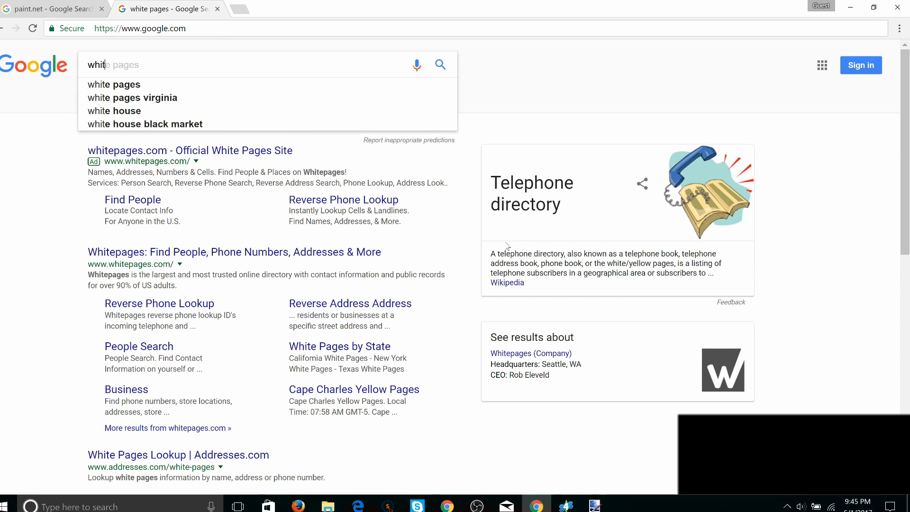
key("BackSpace")
key("BackSpace")
key("BackSpace")
key("BackSpace")
Step: Search Google for "plumbob transparent"
type("plu")
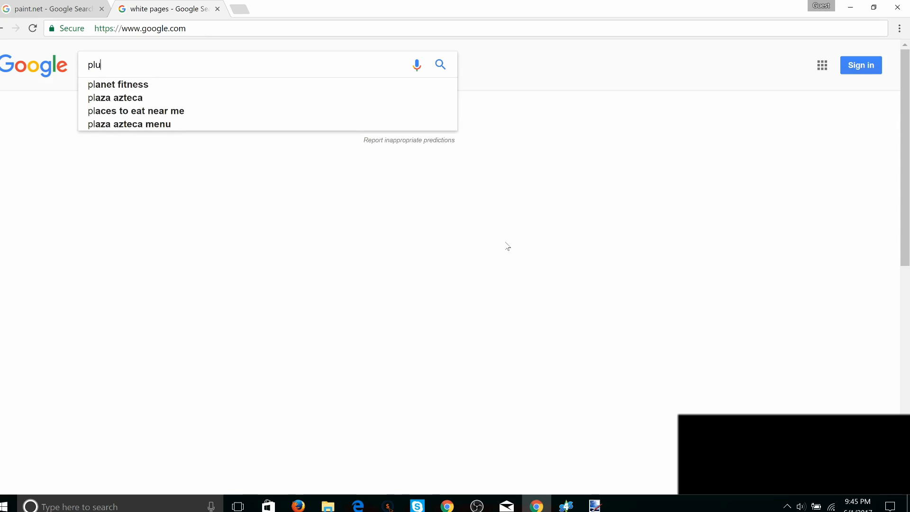
type("mbob")
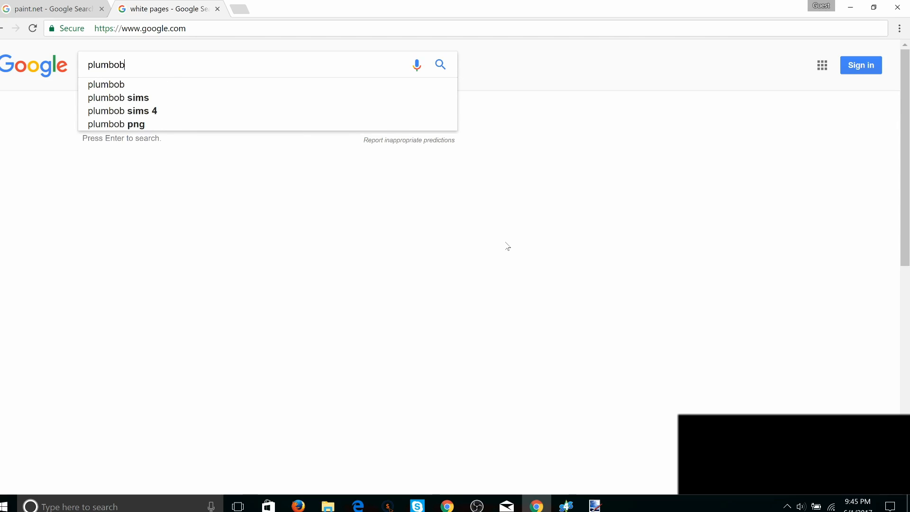
type(" transp")
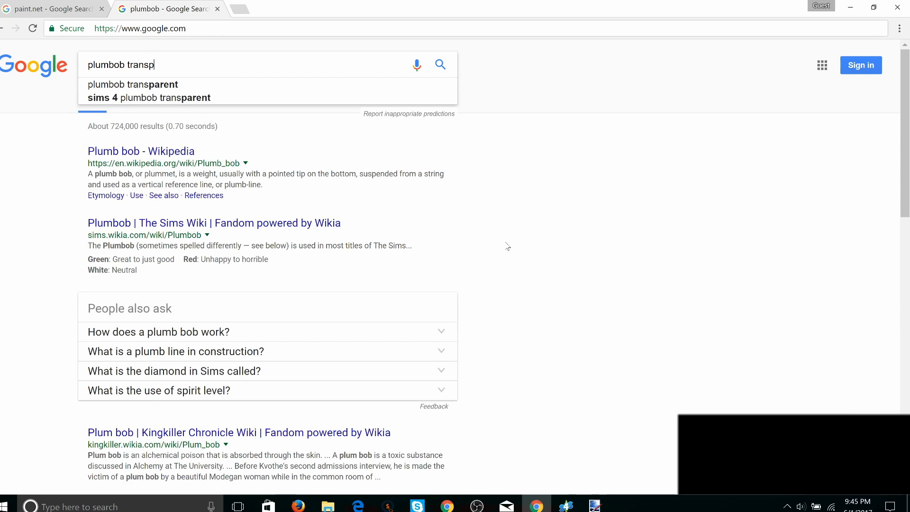
type("arent")
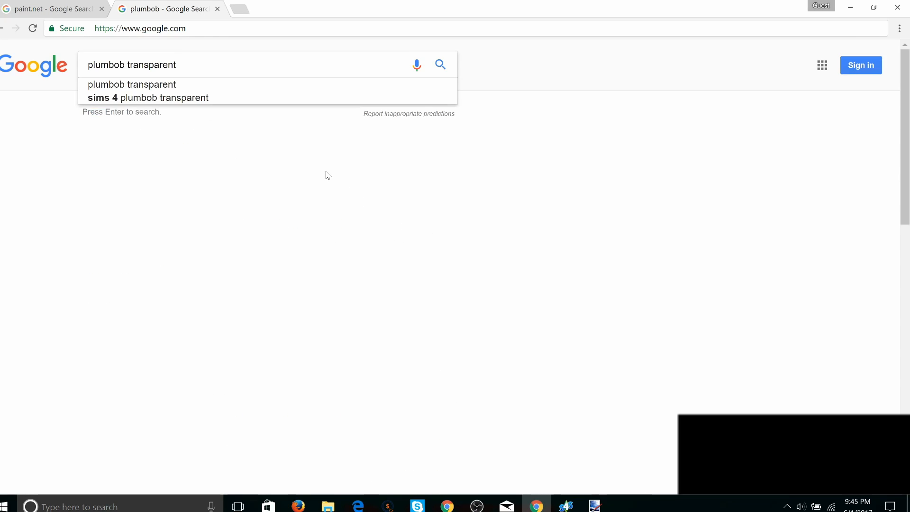
Step: Search Google Images for "plumbob transparent" and open the blue minimalist plumbob result
key("Return")
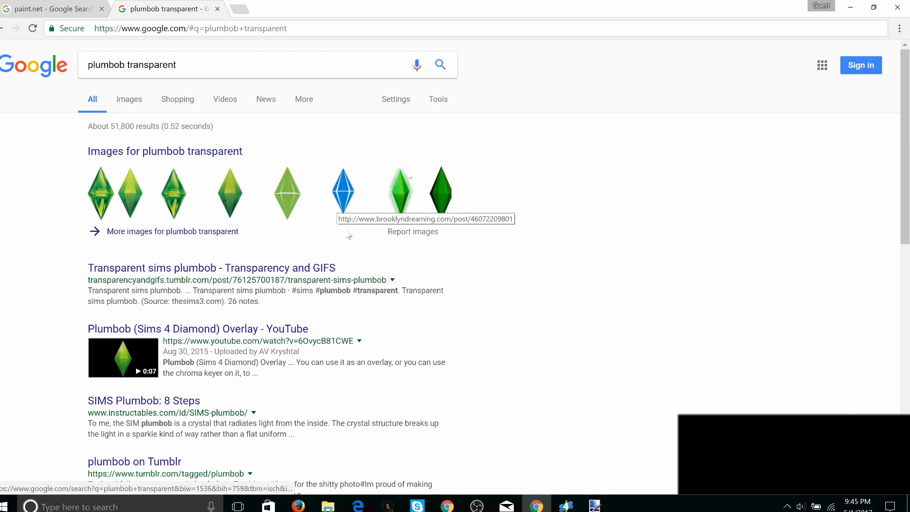
left_click(128, 98)
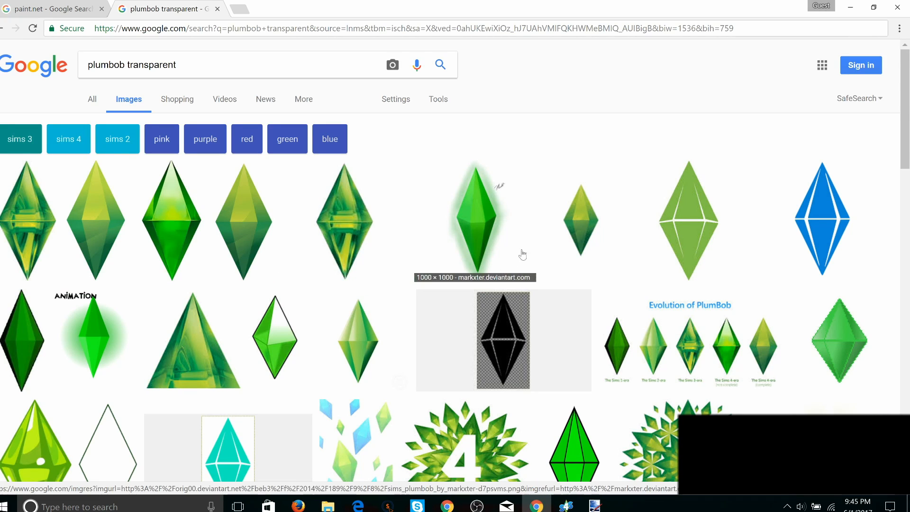
left_click(834, 216)
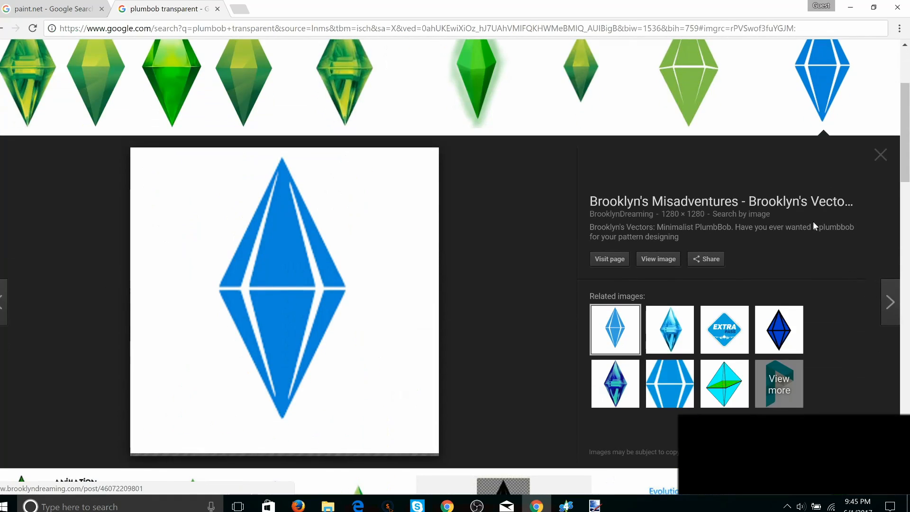
Step: Preview the related blue plumbob images and return to the BrooklynDreaming plumbob with the transparent background
left_click(676, 332)
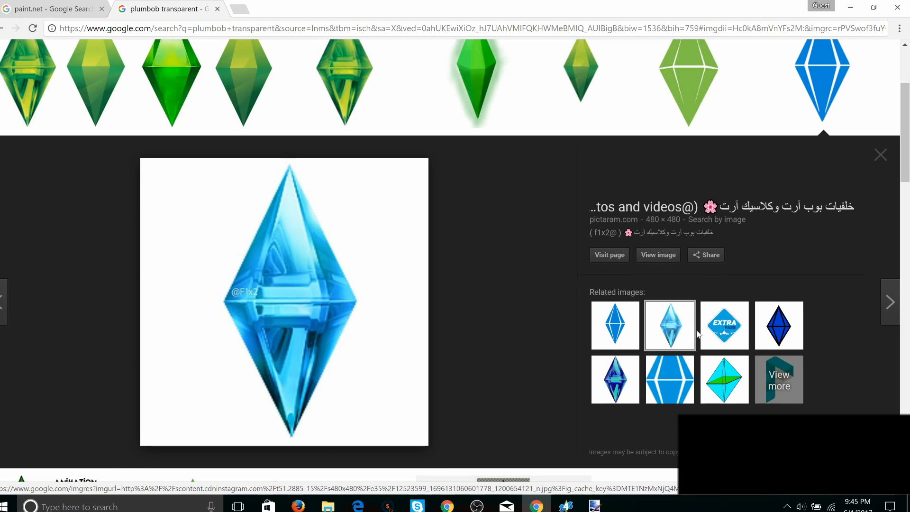
left_click(672, 373)
left_click(615, 334)
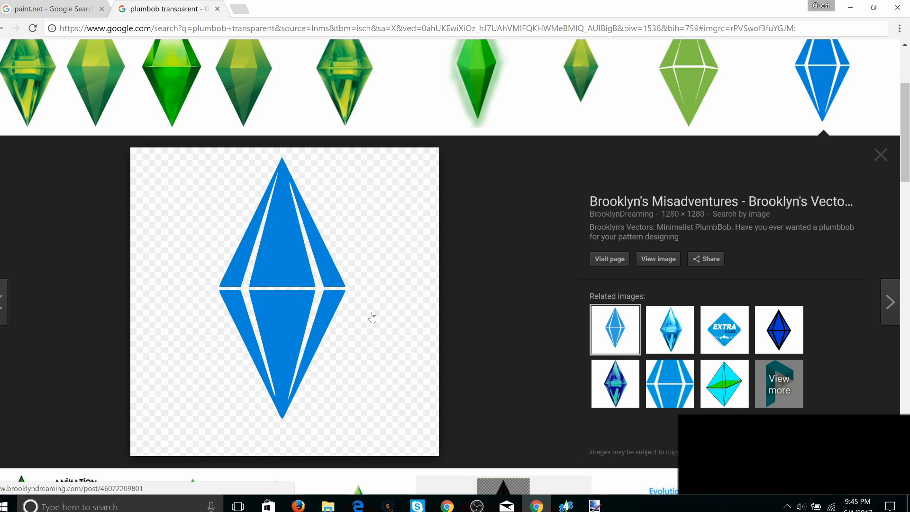
scroll(372, 317, "up", 3)
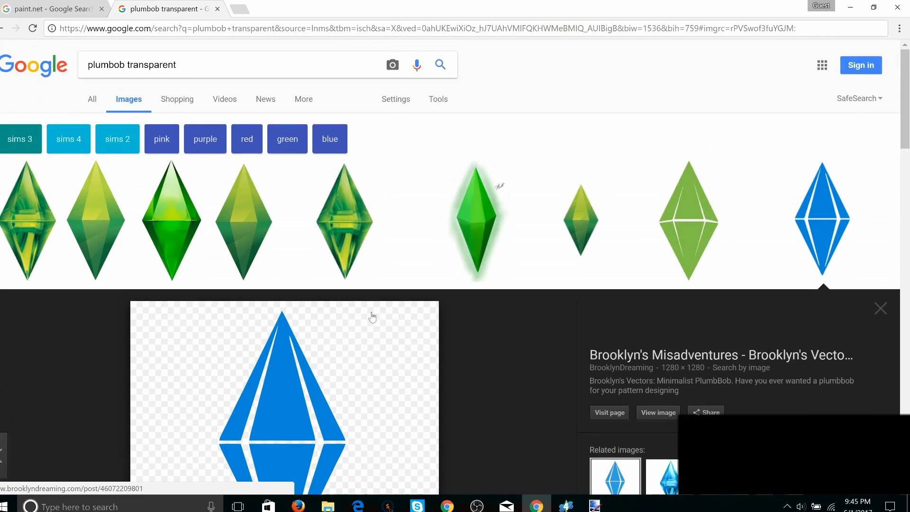
scroll(372, 317, "down", 2)
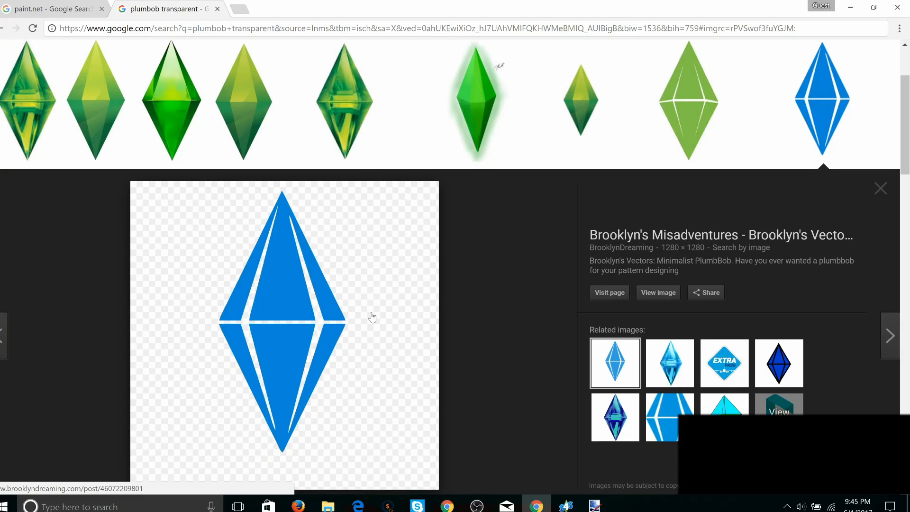
Step: Save the blue plumbob image to the Desktop as a PNG named blueplumbob
right_click(372, 317)
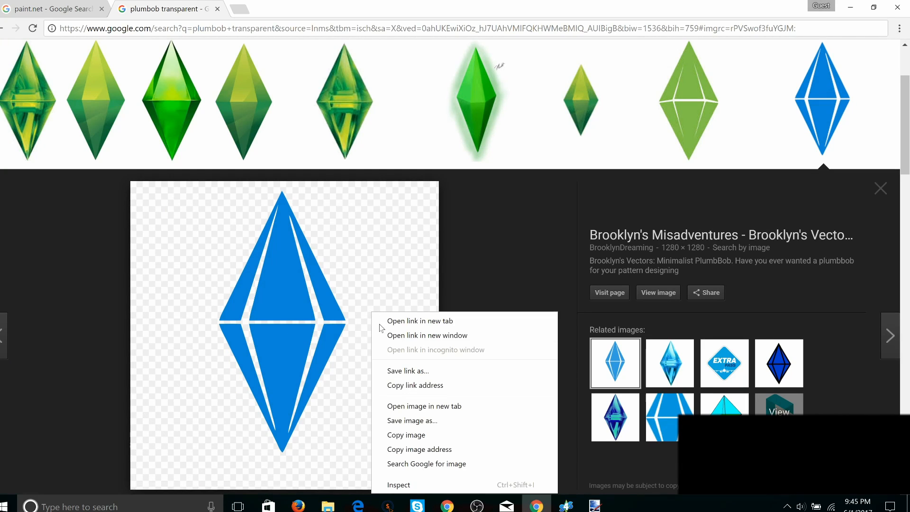
left_click(430, 423)
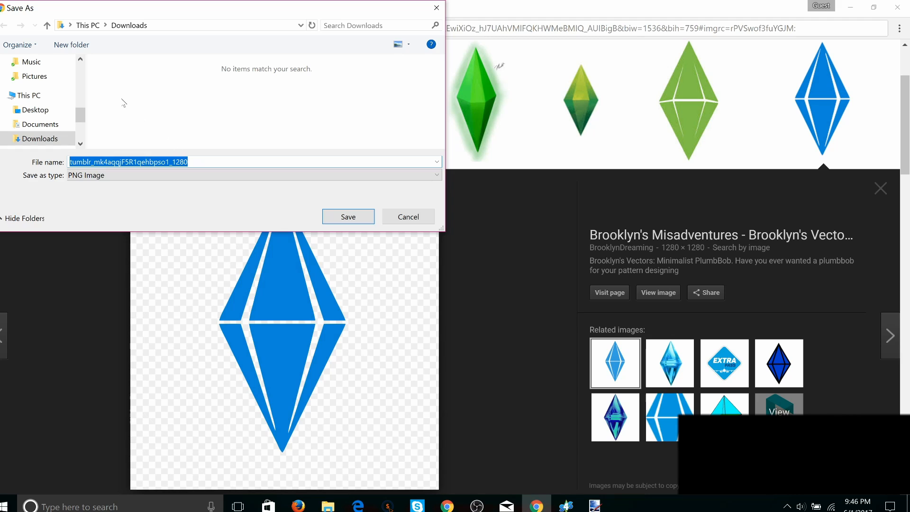
scroll(31, 111, "up", 5)
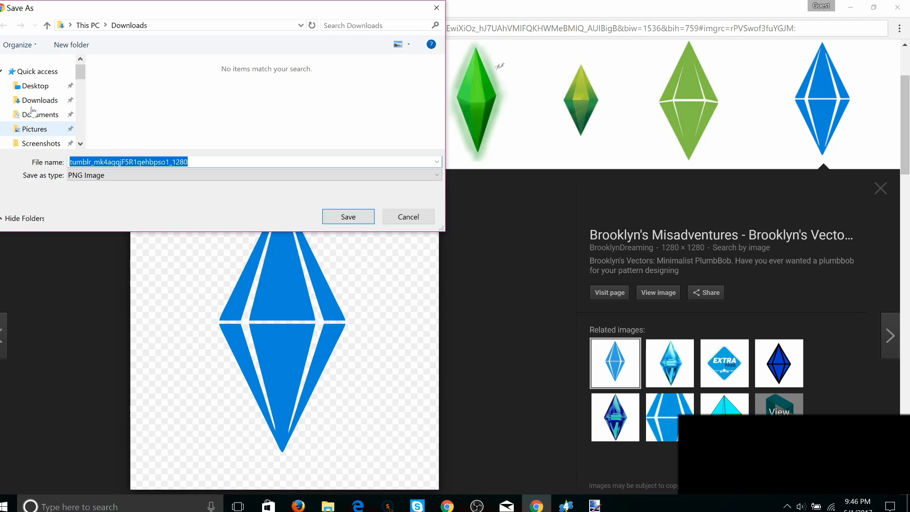
left_click(27, 87)
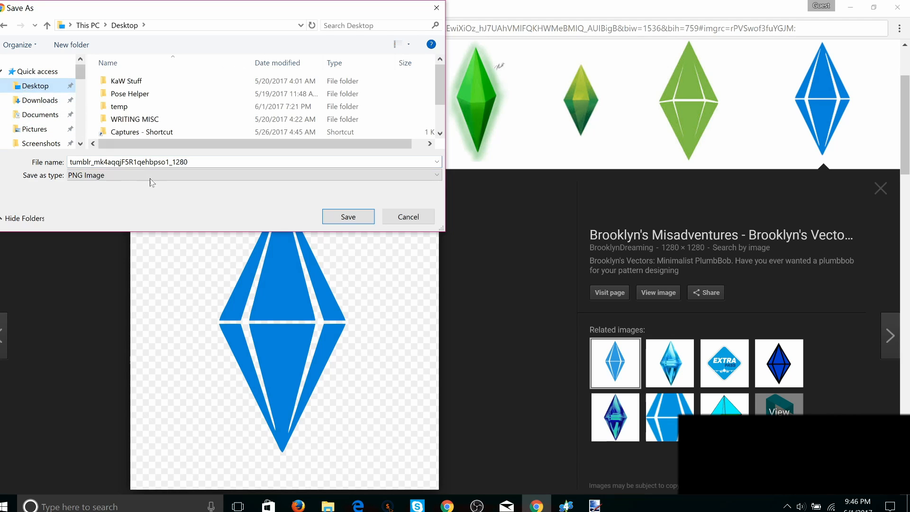
key("shift+Tab")
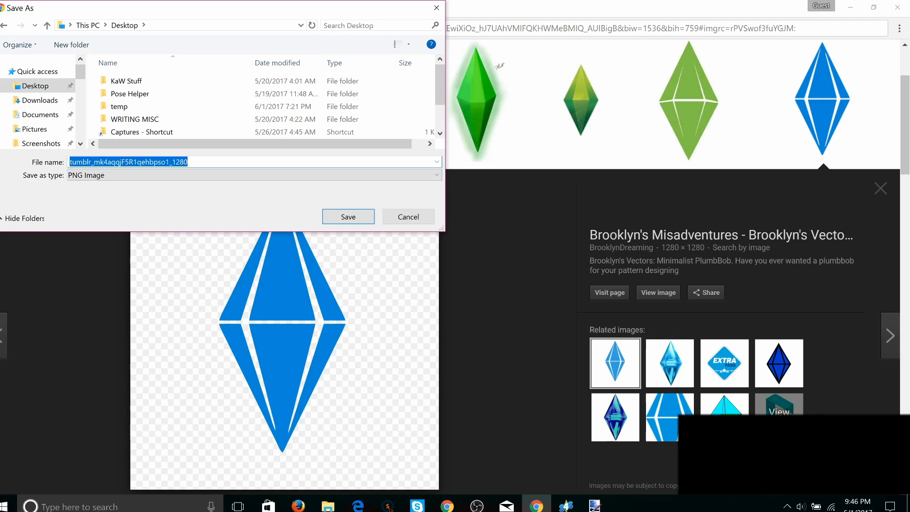
type("blueplumbob")
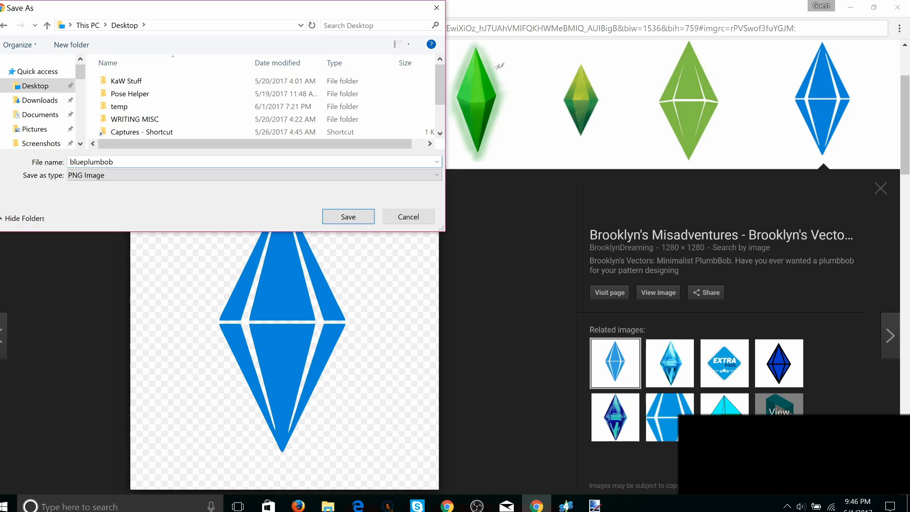
key("Return")
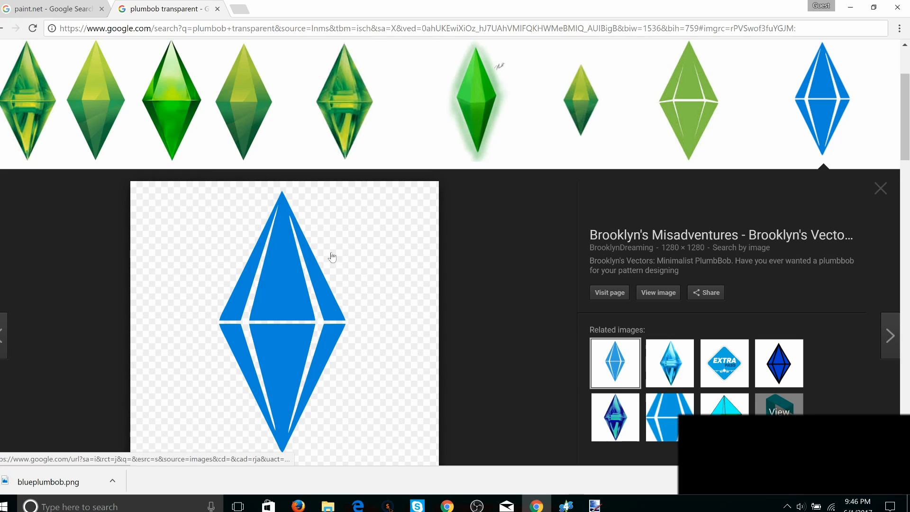
Step: Browse the further plumbob image results and preview the pale green hearttreessims plumbob
scroll(332, 257, "down", 6)
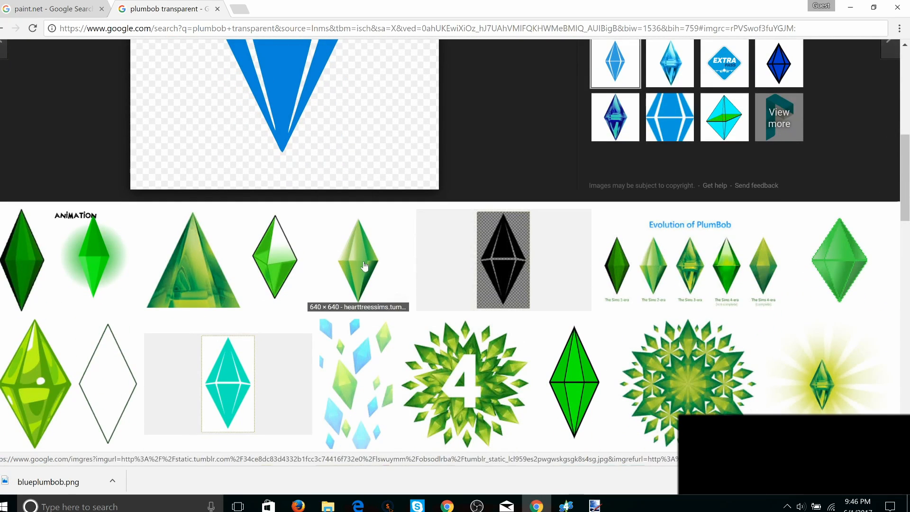
left_click(364, 265)
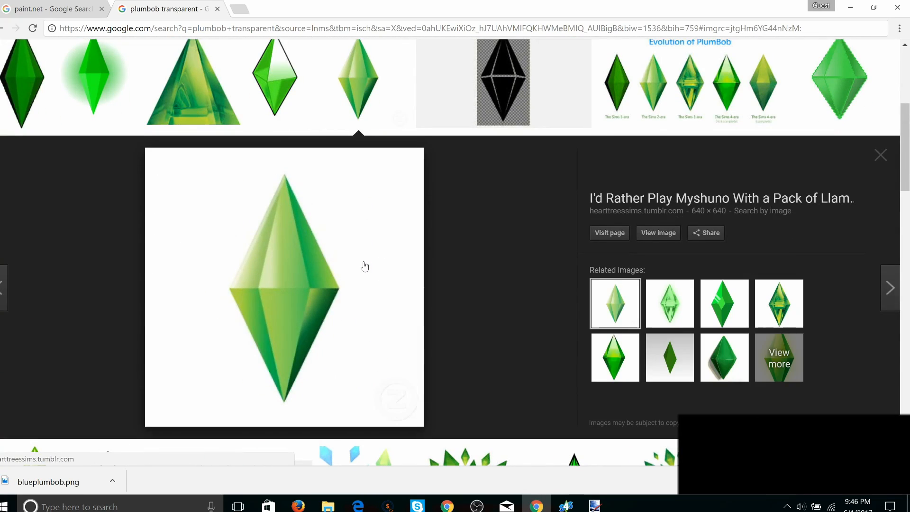
scroll(364, 265, "down", 10)
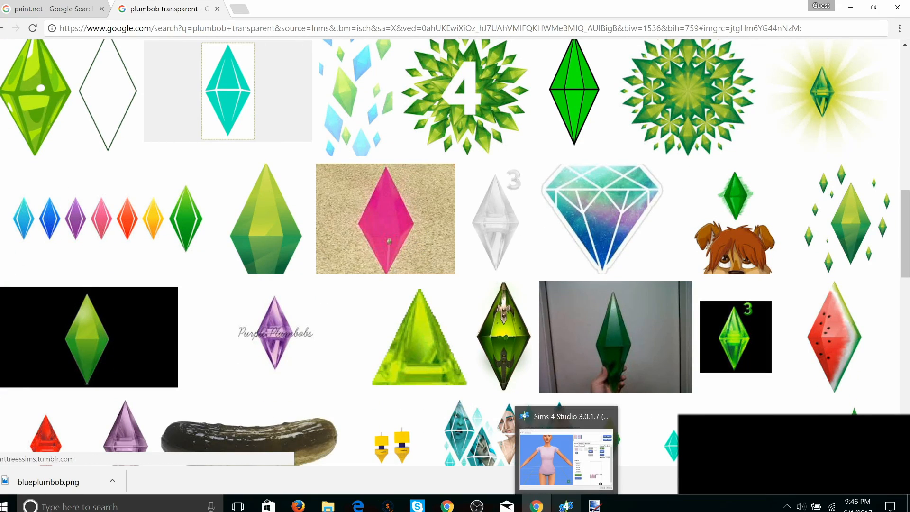
Step: Switch to the WhiteTshirtBase_DDS texture in paint.net, minimize the browser window, and add a new layer
left_click(600, 508)
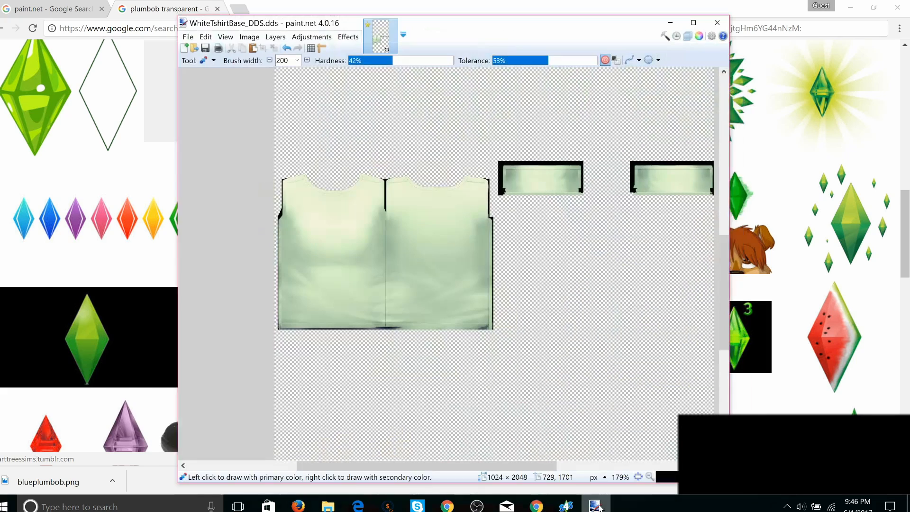
left_click(850, 7)
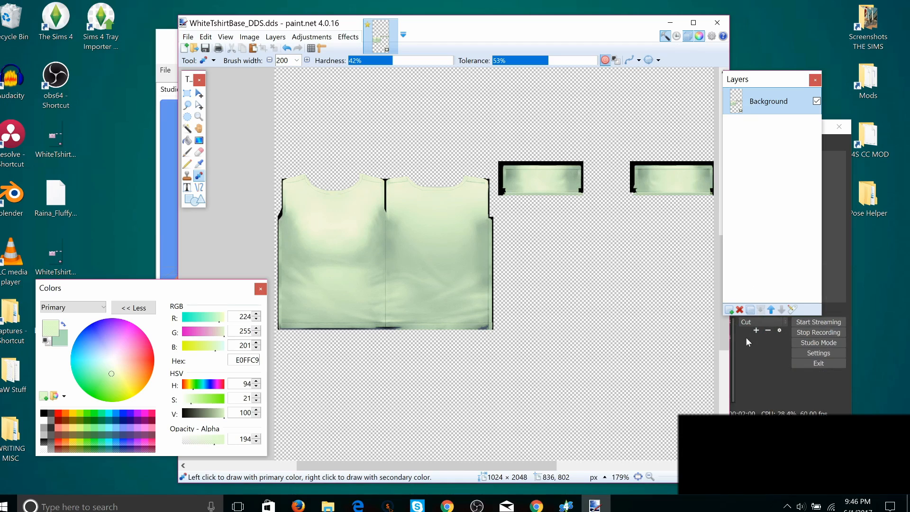
left_click(727, 308)
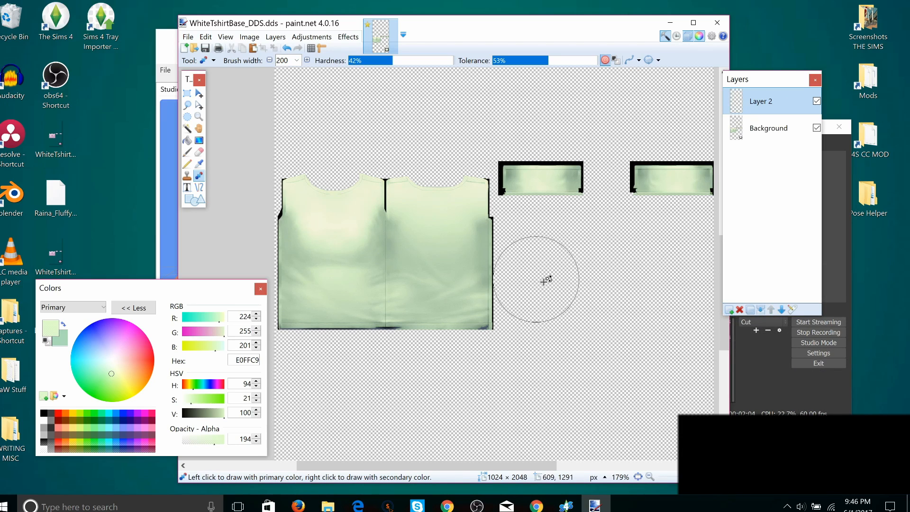
Step: Import the blueplumbob PNG from the Desktop as a layer, expanding the canvas to fit it
left_click(275, 37)
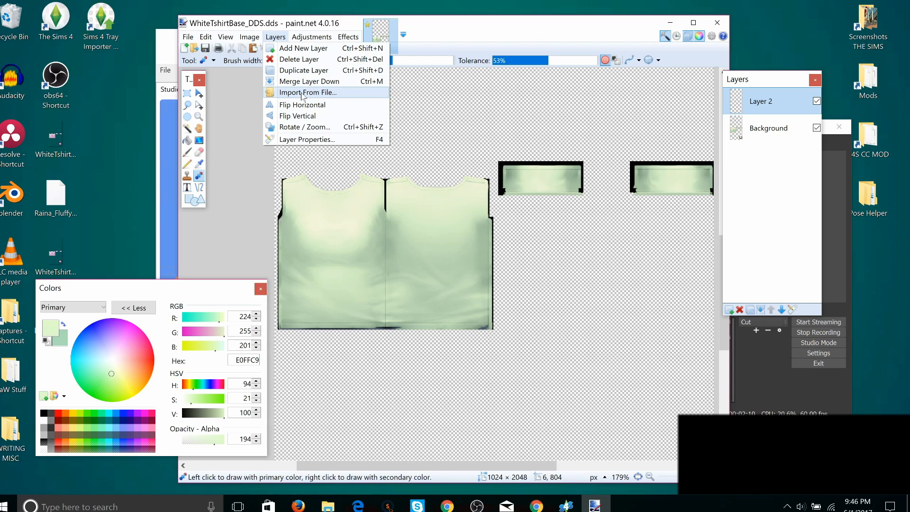
left_click(302, 93)
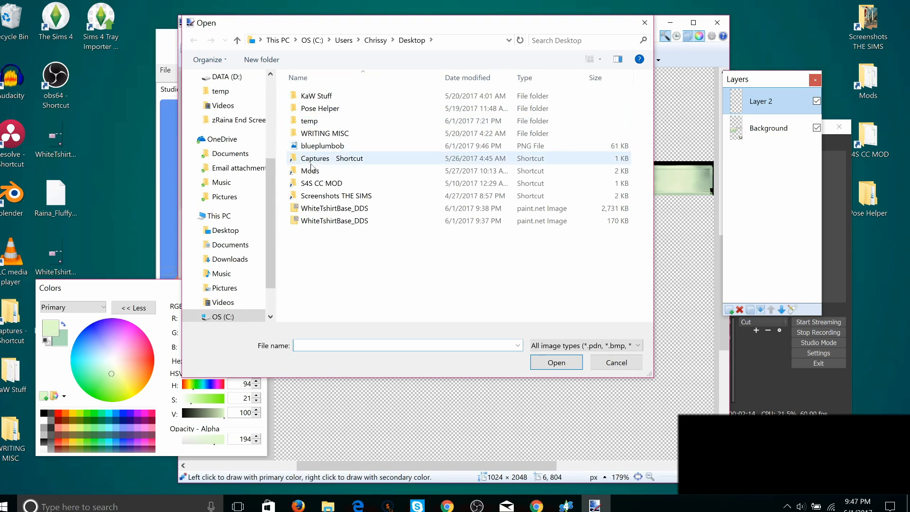
double_click(314, 147)
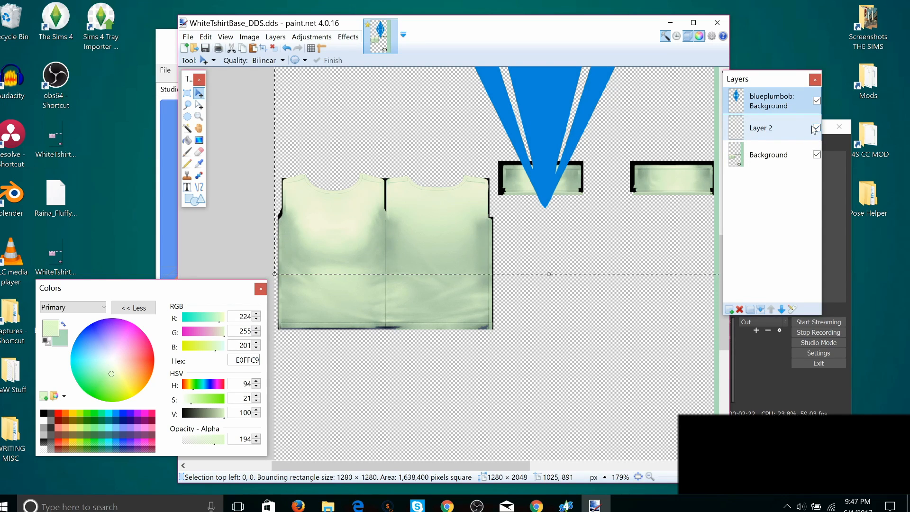
Step: Delete the empty Layer 2 and make the blueplumbob layer active
left_click(784, 133)
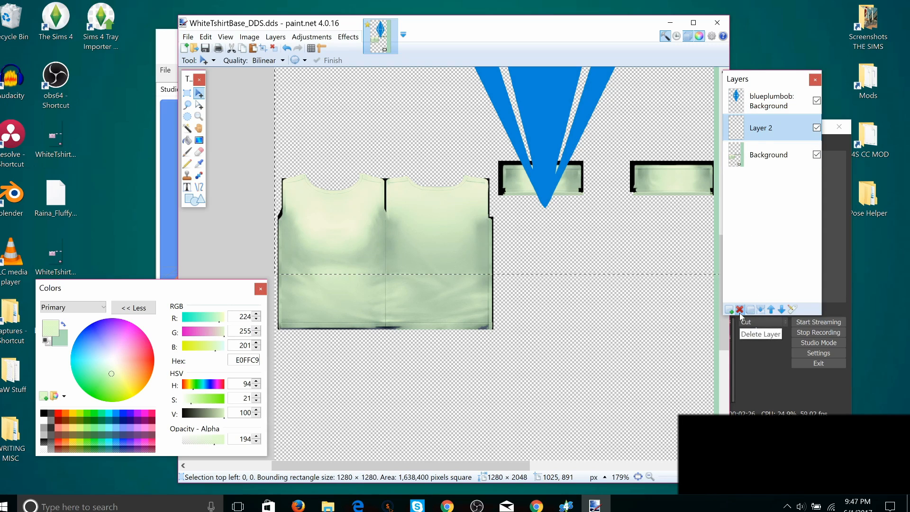
left_click(740, 313)
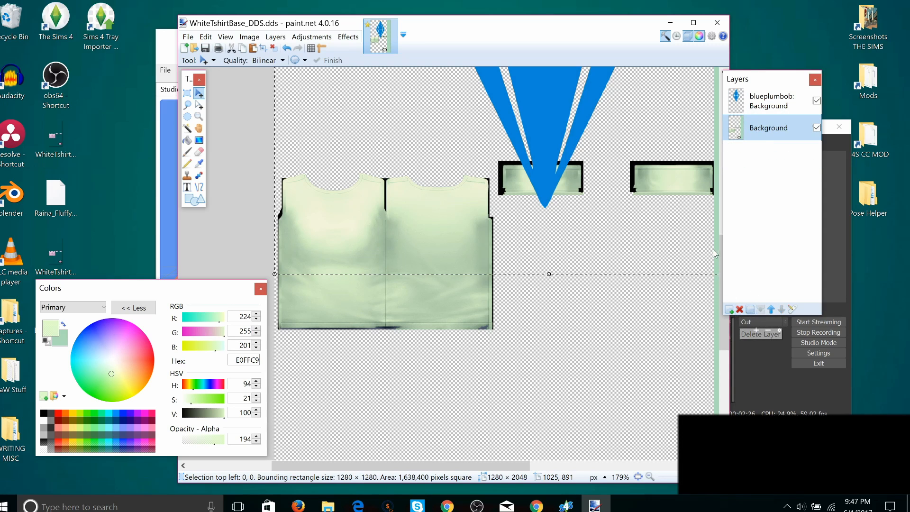
left_click(755, 104)
Step: Scale the plumbob selection down to about 1079 × 822 pixels and move it over the shirt body
scroll(561, 196, "up", 10)
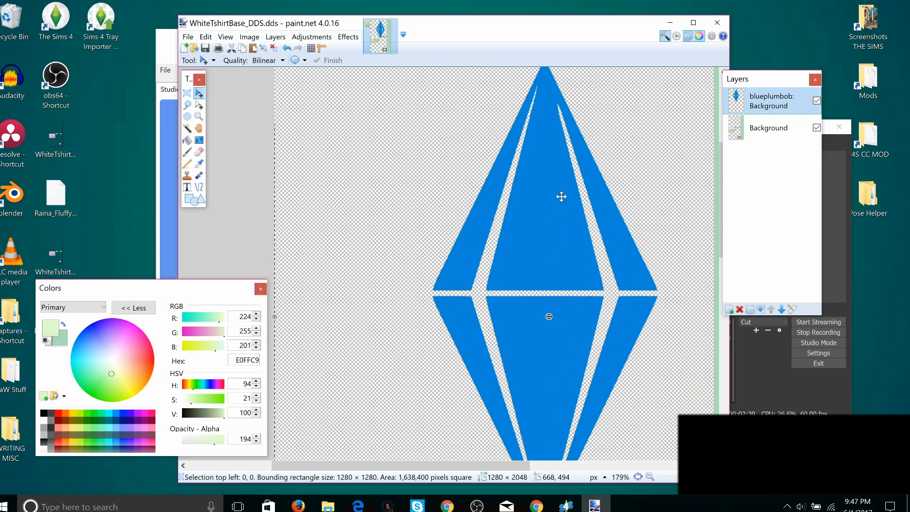
scroll(561, 196, "up", 2)
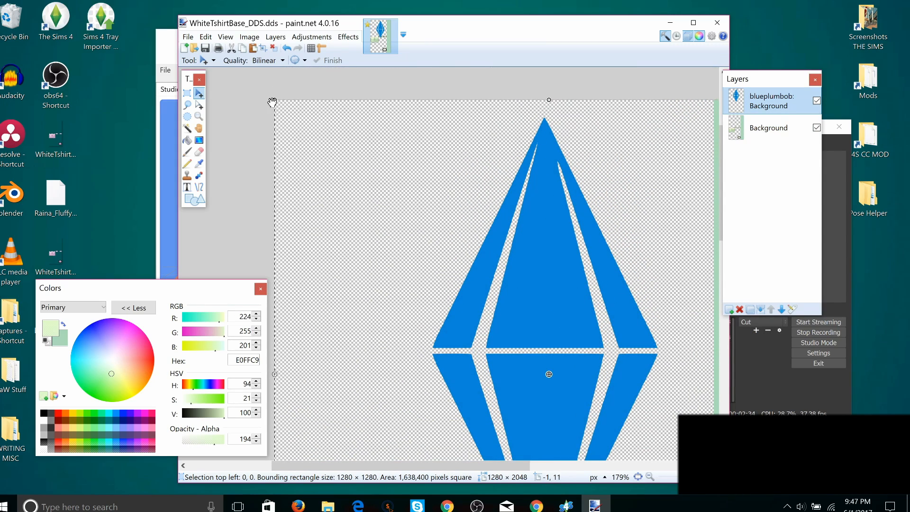
left_click_drag(277, 102, 363, 298)
scroll(386, 209, "down", 10)
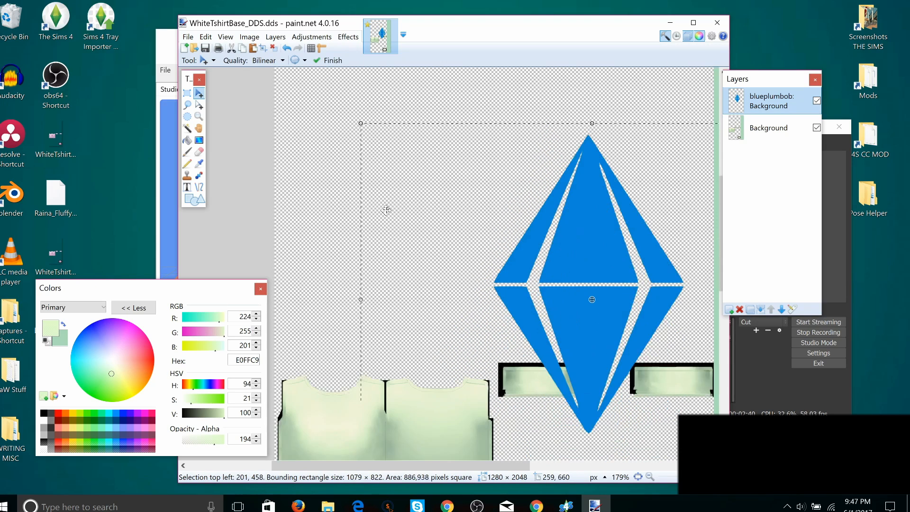
scroll(386, 209, "down", 1)
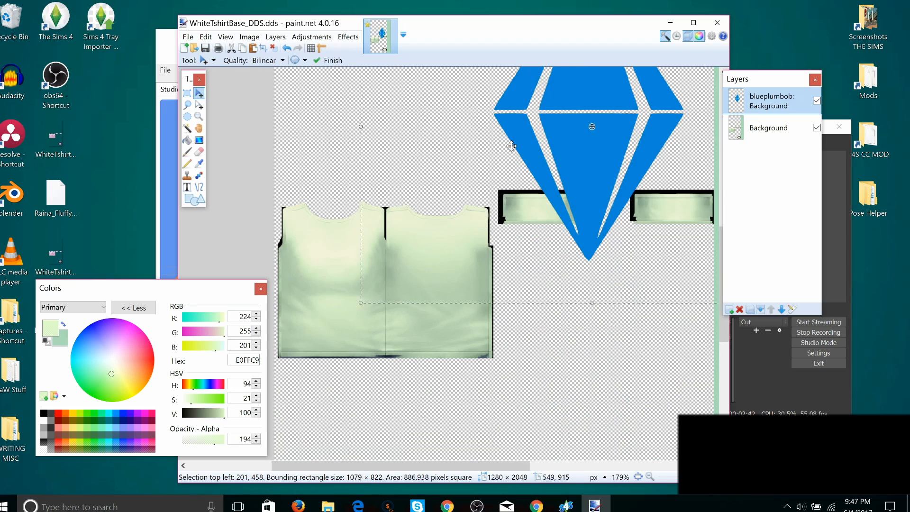
left_click_drag(523, 137, 418, 250)
left_click_drag(449, 215, 373, 250)
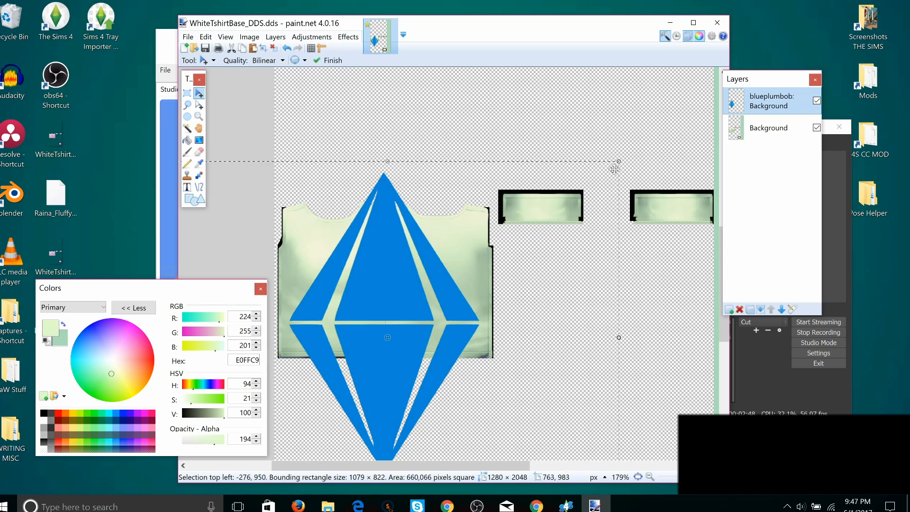
Step: Shrink the plumbob selection further to about 338 × 224 pixels and place it on the chest of the shirt's front panel
left_click_drag(618, 163, 446, 306)
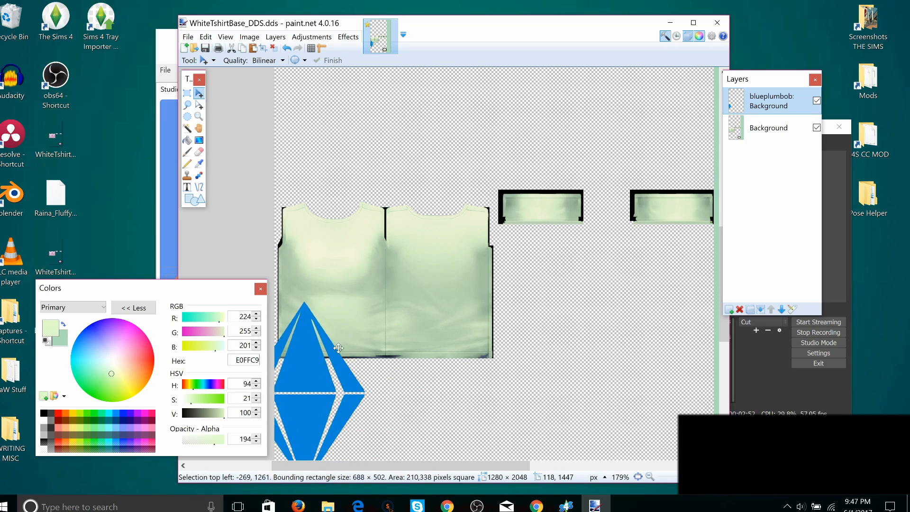
left_click_drag(327, 368, 408, 251)
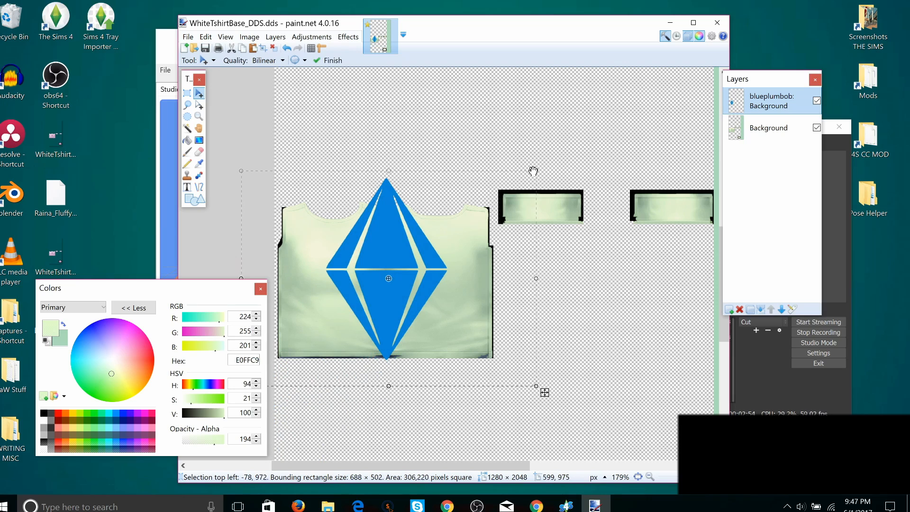
left_click_drag(533, 171, 386, 290)
left_click_drag(317, 332, 338, 275)
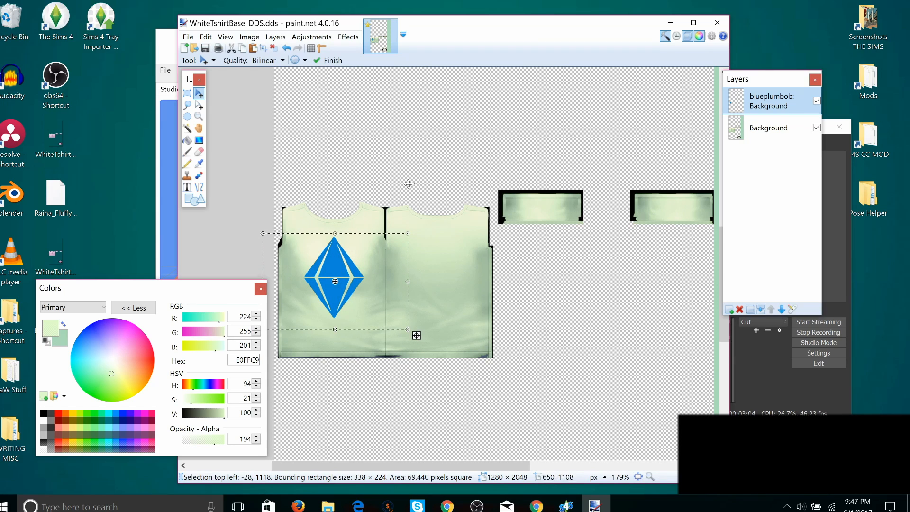
scroll(392, 255, "up", 2, "ctrl")
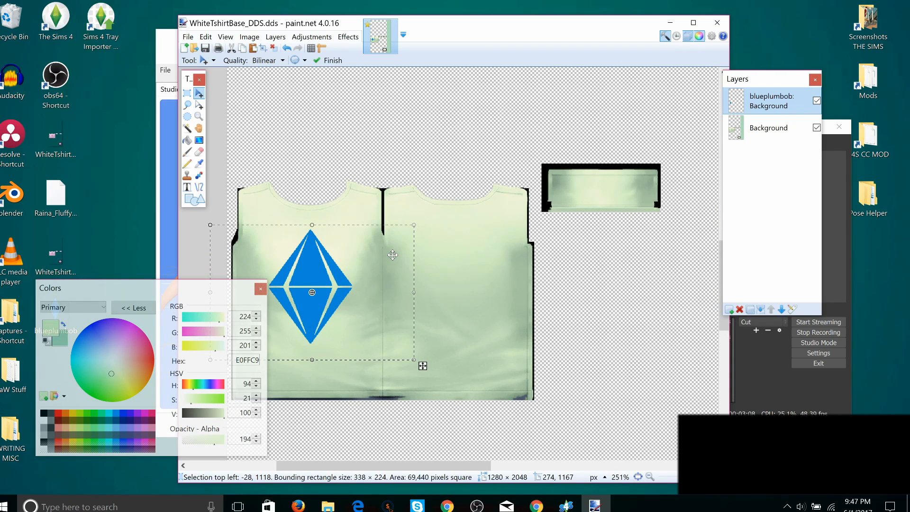
scroll(392, 254, "up", 2, "ctrl")
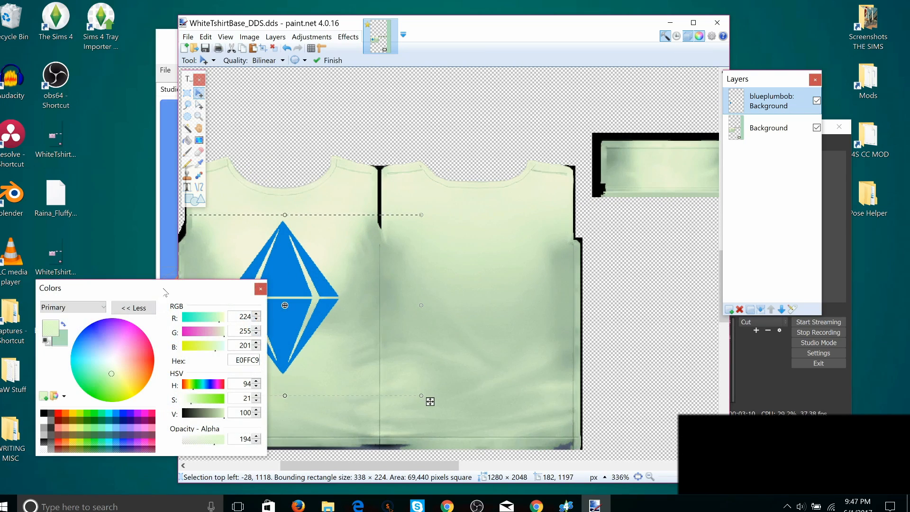
Step: Move the Colors window clear of the shirt so the whole front panel can be worked on
left_click_drag(165, 291, 76, 293)
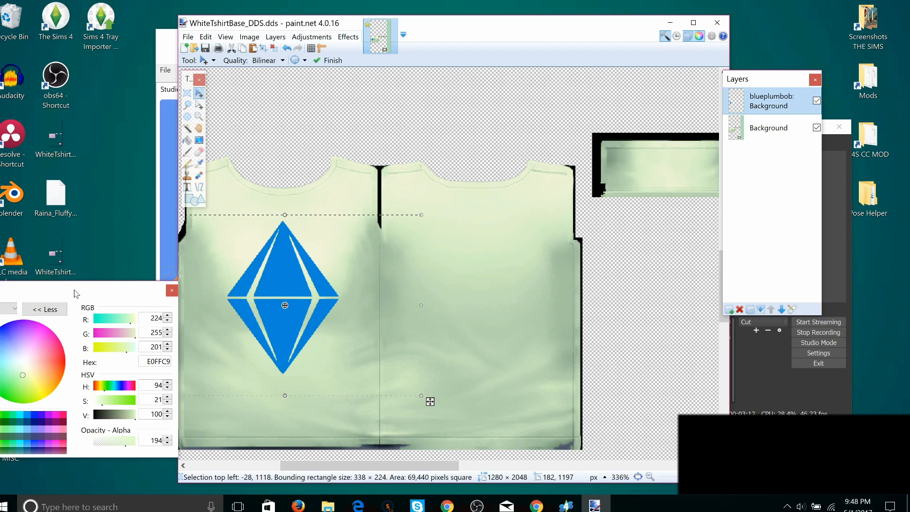
left_click_drag(352, 468, 330, 468)
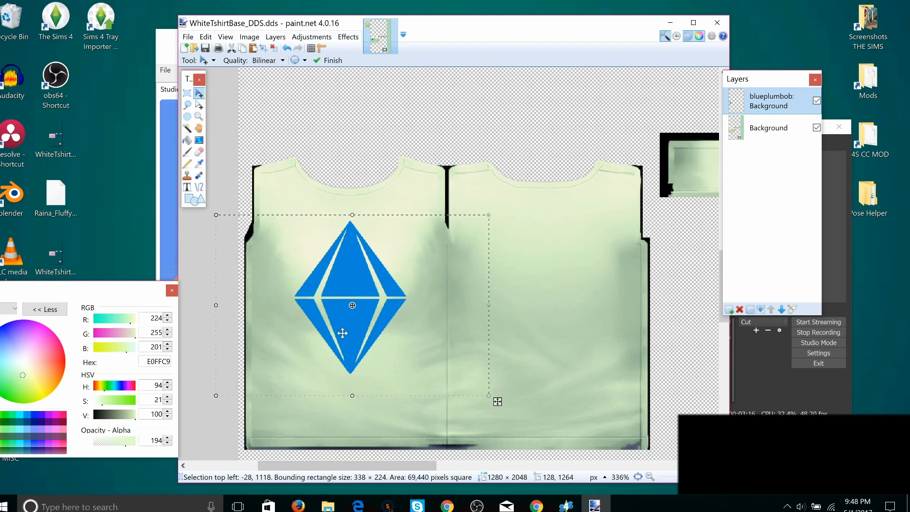
Step: Shrink the plumbob selection to about 156 × 143 pixels and centre it on the front panel's upper chest, just below the neckline
left_click_drag(342, 334, 339, 342)
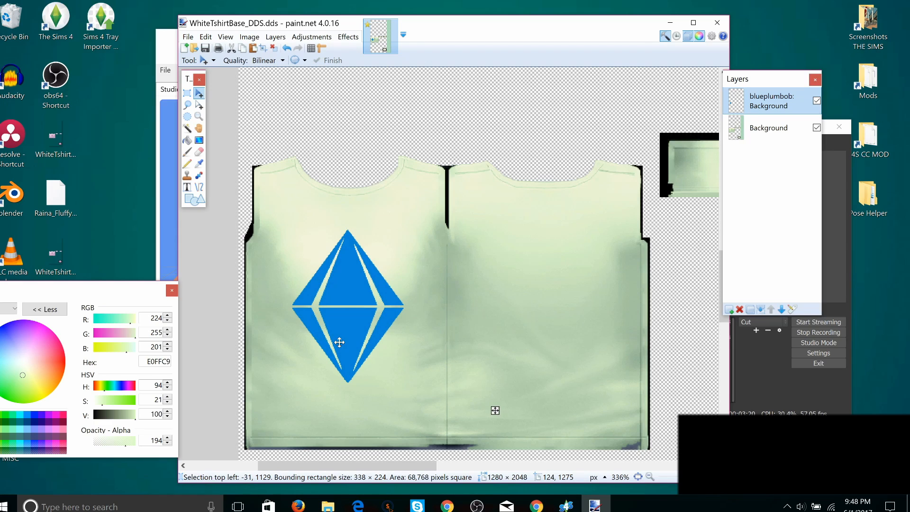
left_click_drag(340, 342, 342, 324)
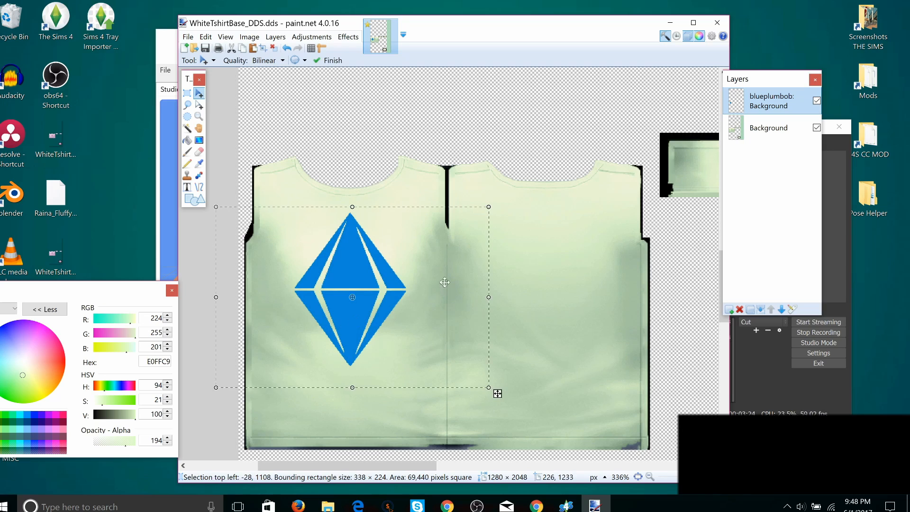
left_click_drag(489, 207, 373, 259)
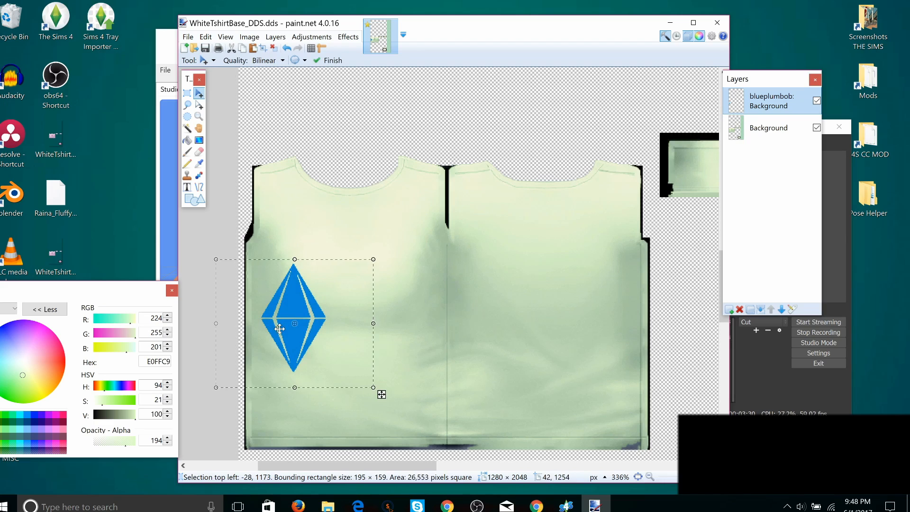
left_click_drag(290, 316, 347, 268)
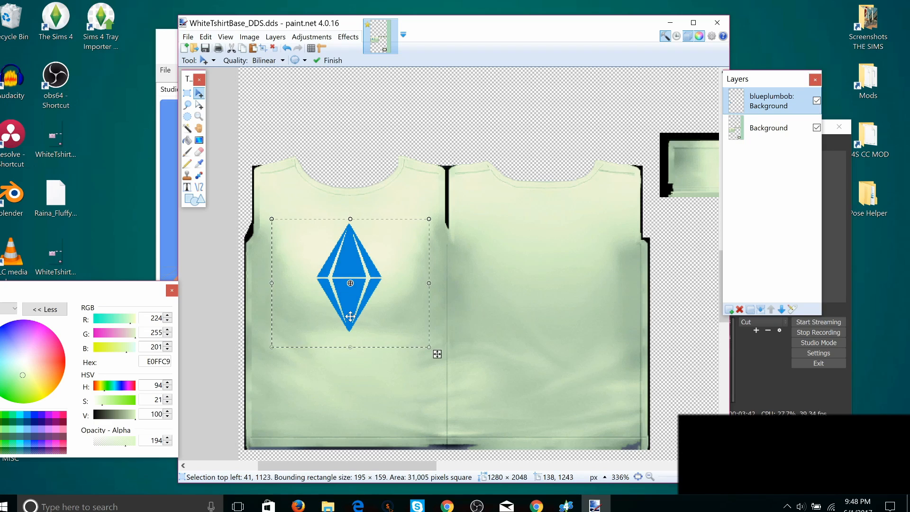
left_click_drag(347, 304, 352, 352)
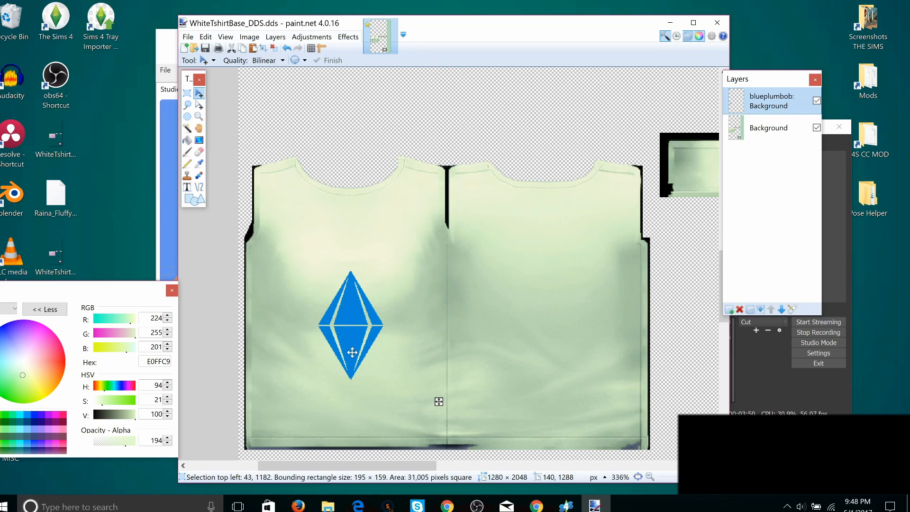
left_click_drag(352, 352, 355, 285)
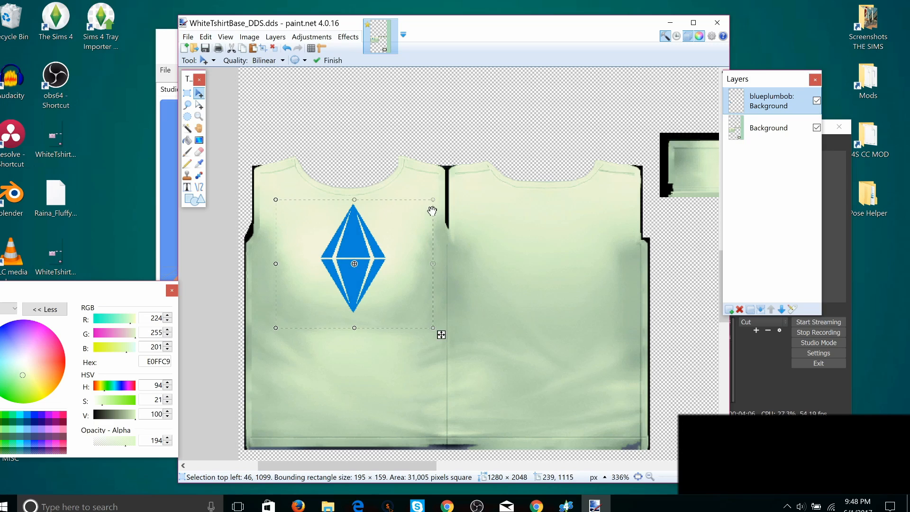
left_click_drag(433, 201, 402, 214)
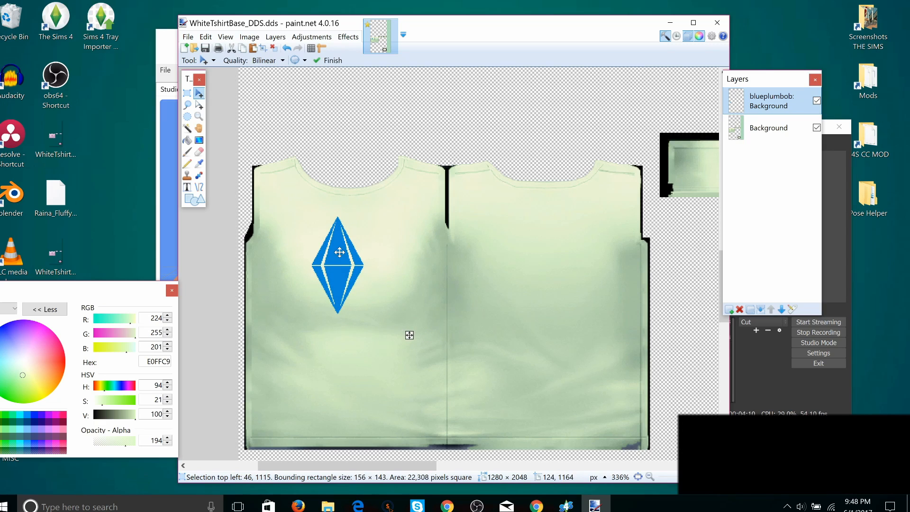
left_click_drag(339, 253, 353, 234)
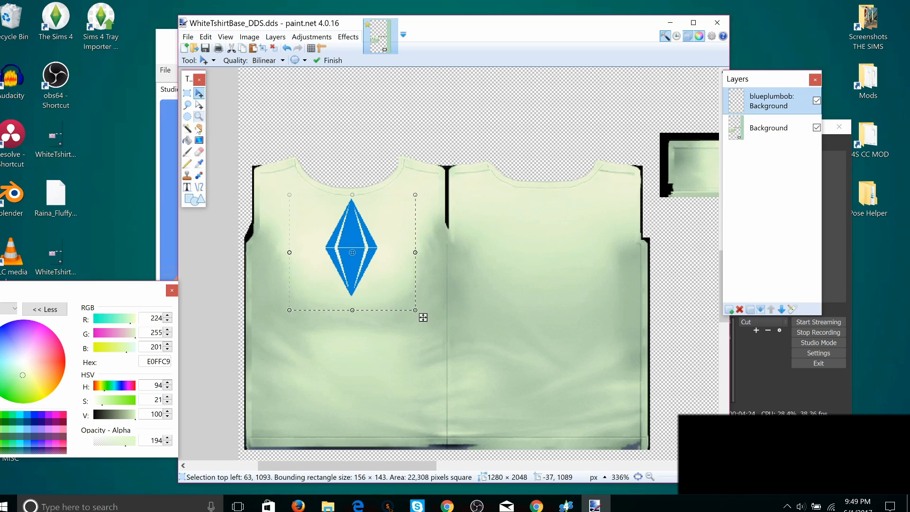
Step: Recolor the plumbob with the Recolor tool, using a brush width of 200 and the E0FFC9 primary color
left_click(199, 176)
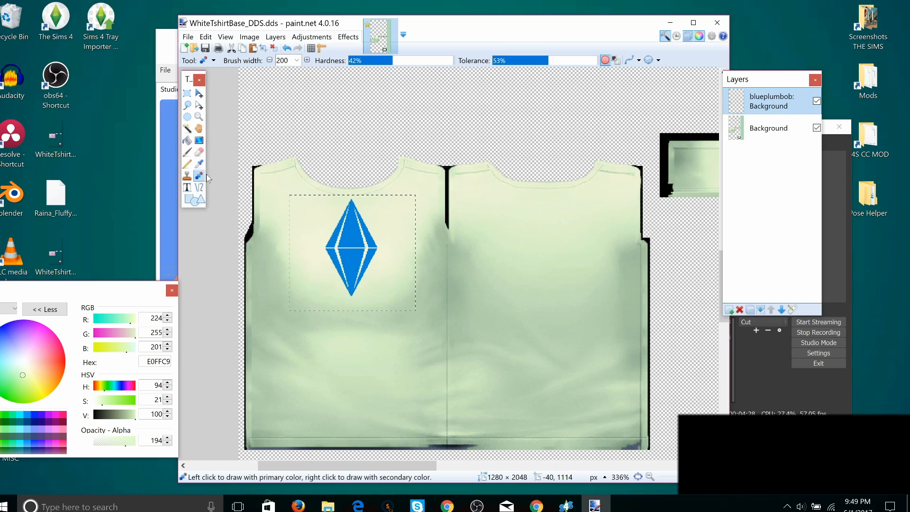
left_click(353, 255)
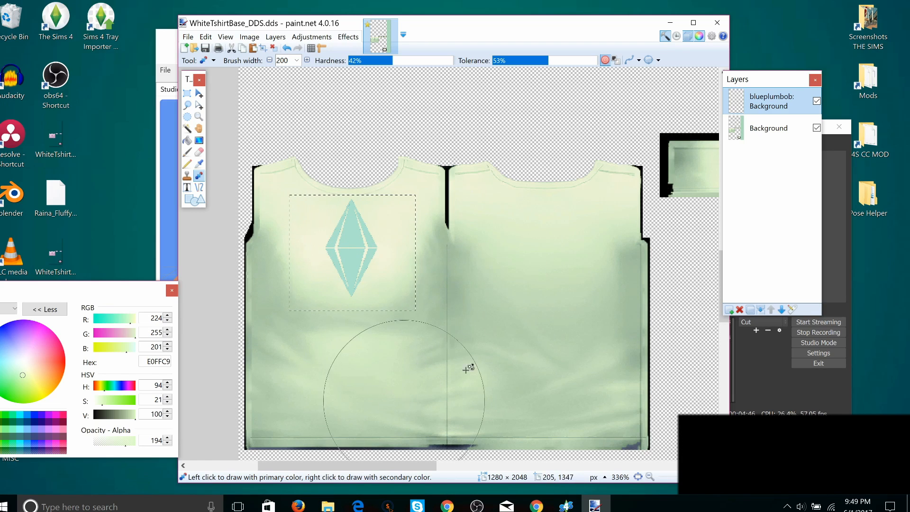
scroll(545, 293, "down", 3)
scroll(545, 294, "up", 3)
Step: Make the Background layer active and try to select the solid green strip along the canvas's right edge with Rectangle Select
scroll(544, 293, "down", 6, "ctrl")
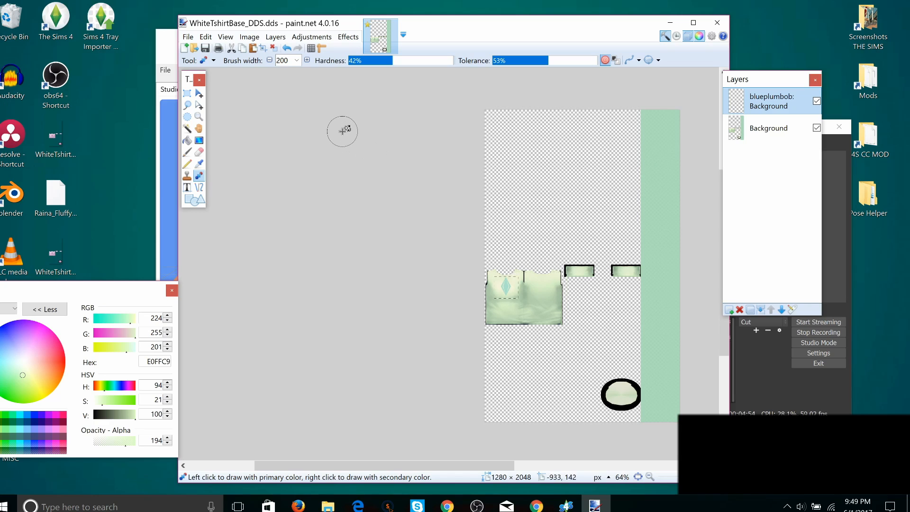
left_click(188, 93)
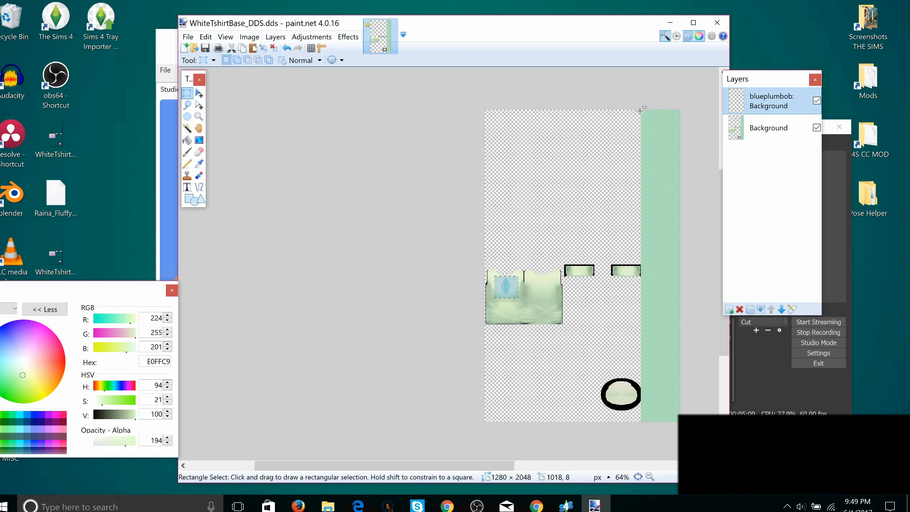
left_click_drag(641, 111, 682, 209)
left_click(682, 208)
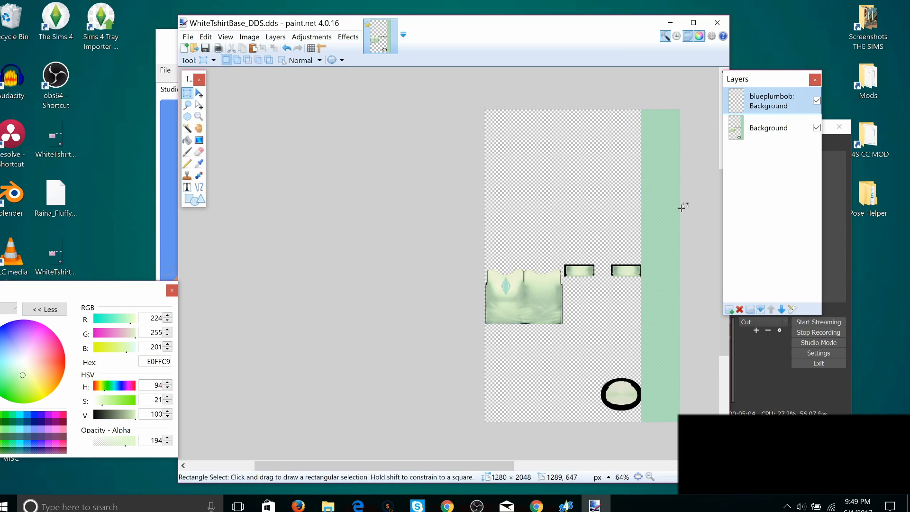
left_click(773, 133)
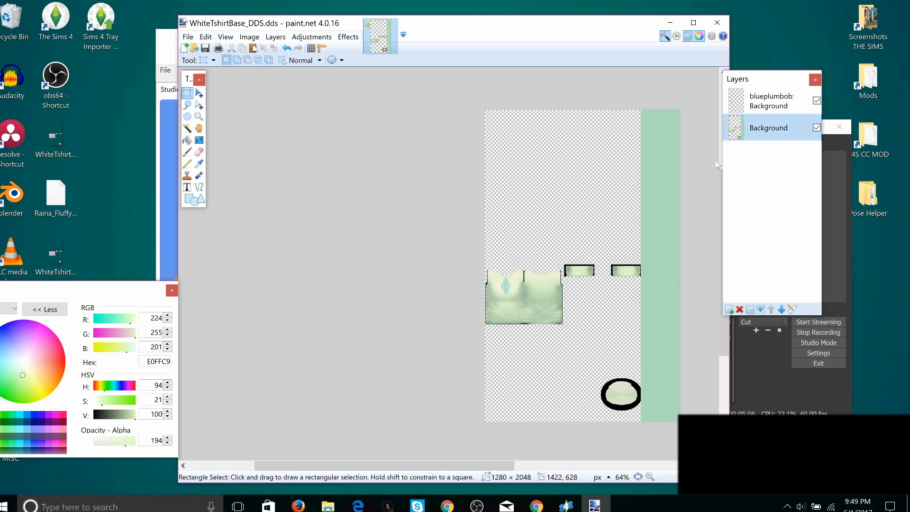
left_click_drag(639, 111, 683, 234)
left_click(619, 199)
Step: Select the full 256 × 2048 pixel green strip on the Background layer and erase it
left_click_drag(385, 465, 452, 476)
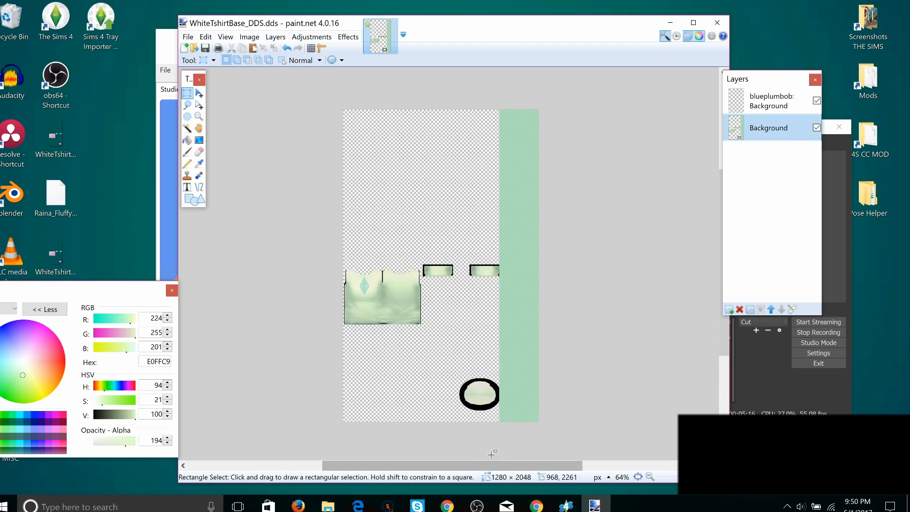
scroll(491, 453, "up", 3)
scroll(494, 426, "down", 5)
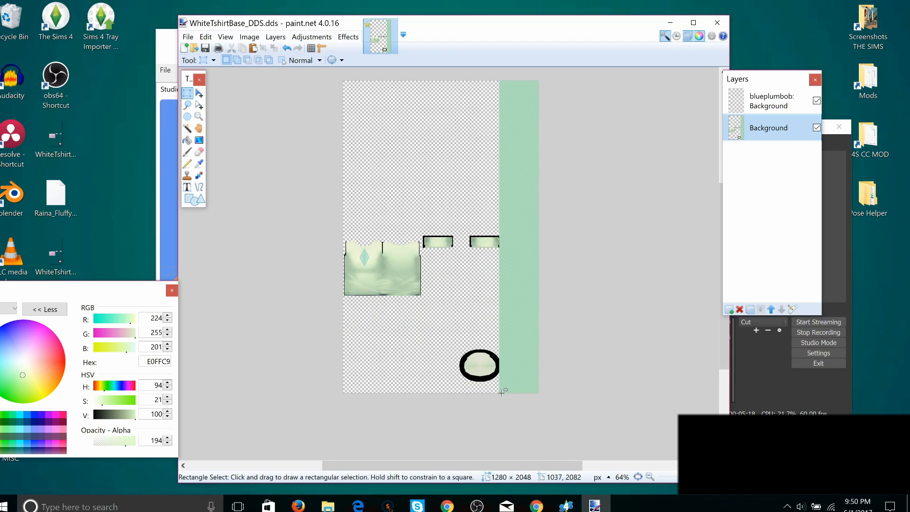
scroll(497, 365, "up", 2, "ctrl")
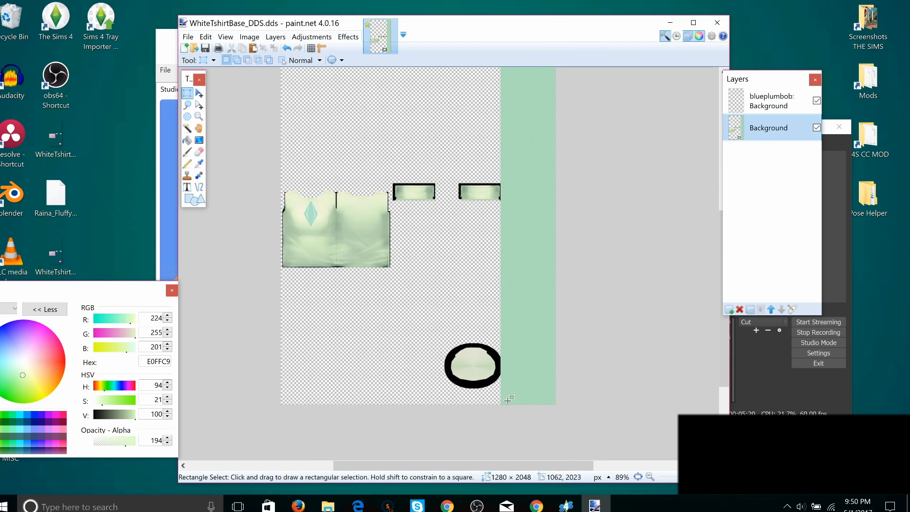
scroll(509, 360, "up", 6)
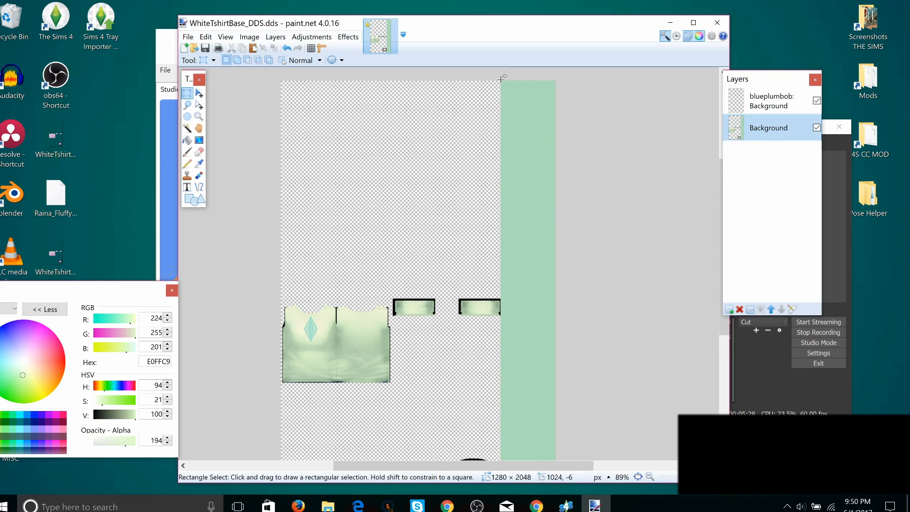
left_click_drag(501, 82, 574, 437)
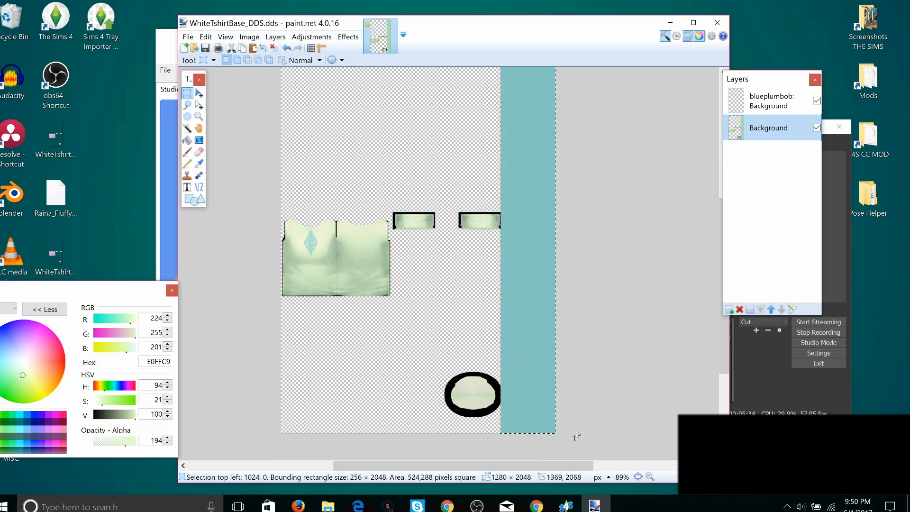
key("Delete")
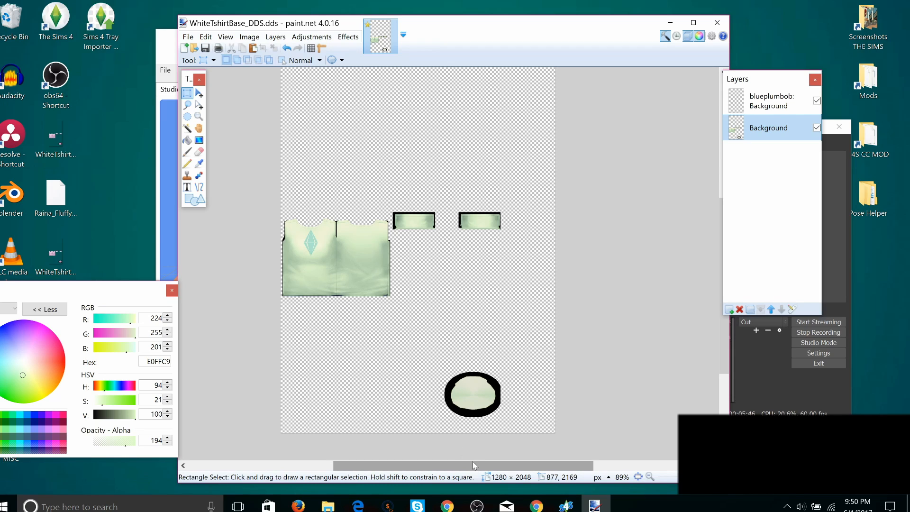
Step: Merge the blueplumbob layer down into the Background layer and save WhiteTshirtBase_DDS.dds
left_click_drag(473, 462, 398, 466)
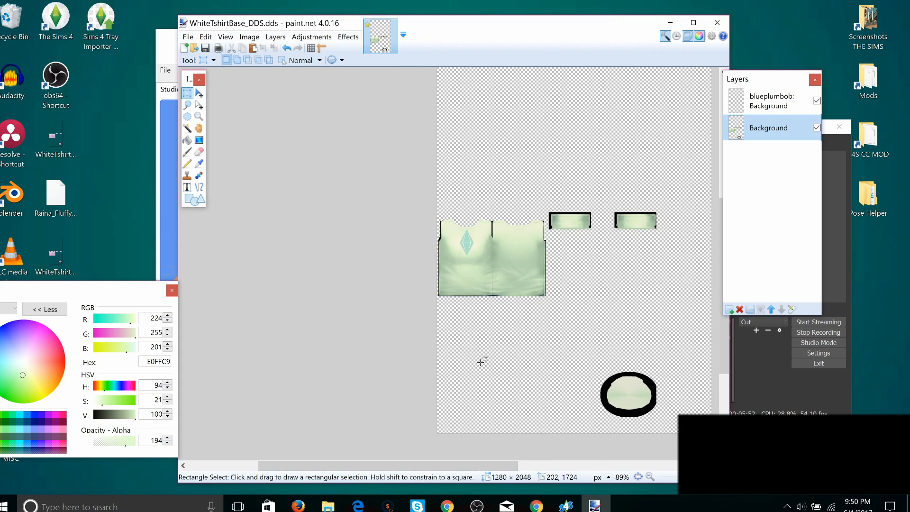
scroll(495, 373, "up", 5, "ctrl")
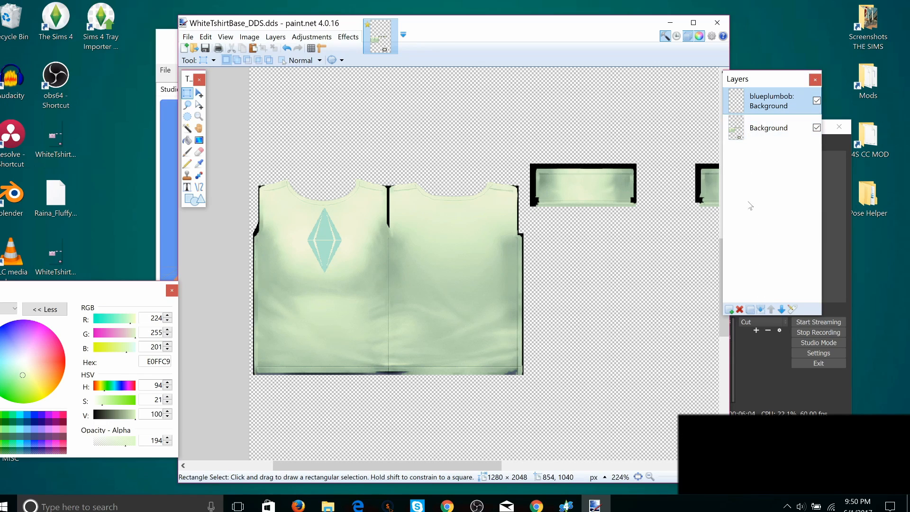
left_click(761, 309)
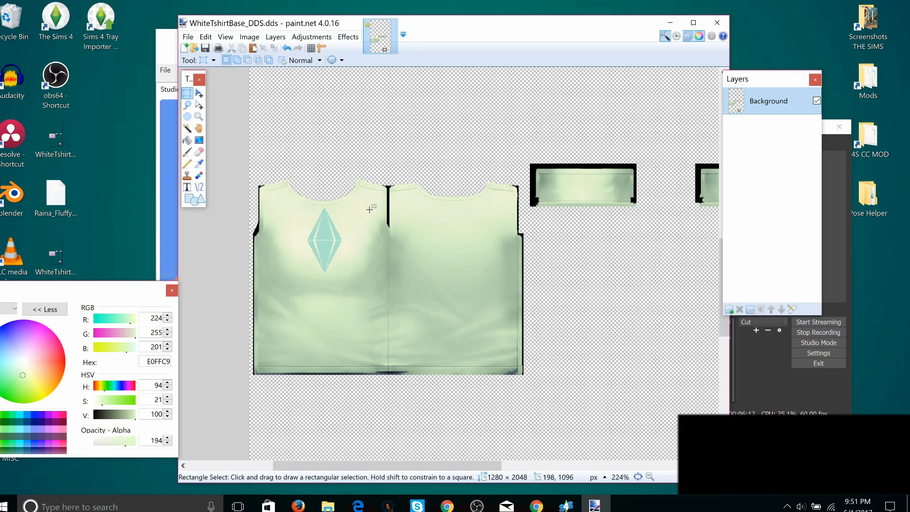
left_click(187, 37)
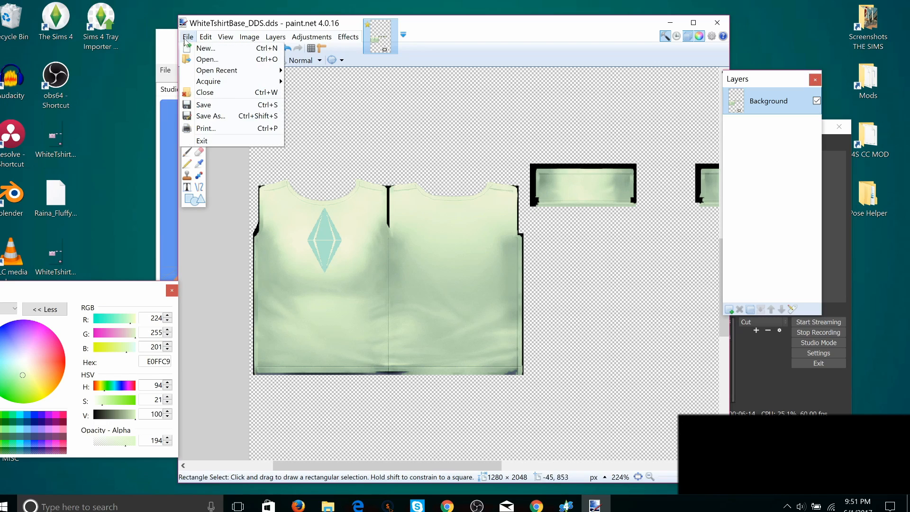
left_click(215, 106)
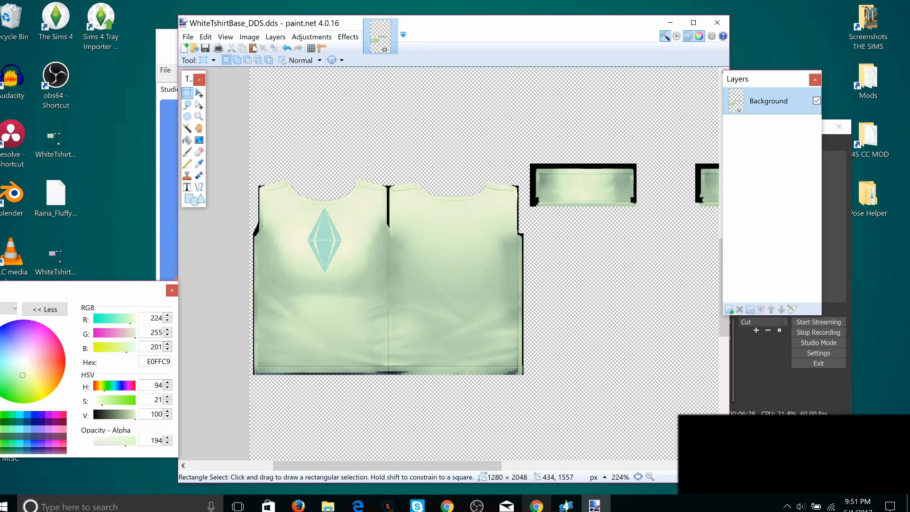
Step: Switch to Sims 4 Studio and try to import WhiteTshirtBase_DDS from the Desktop as swatch 2's Diffuse texture
left_click(566, 505)
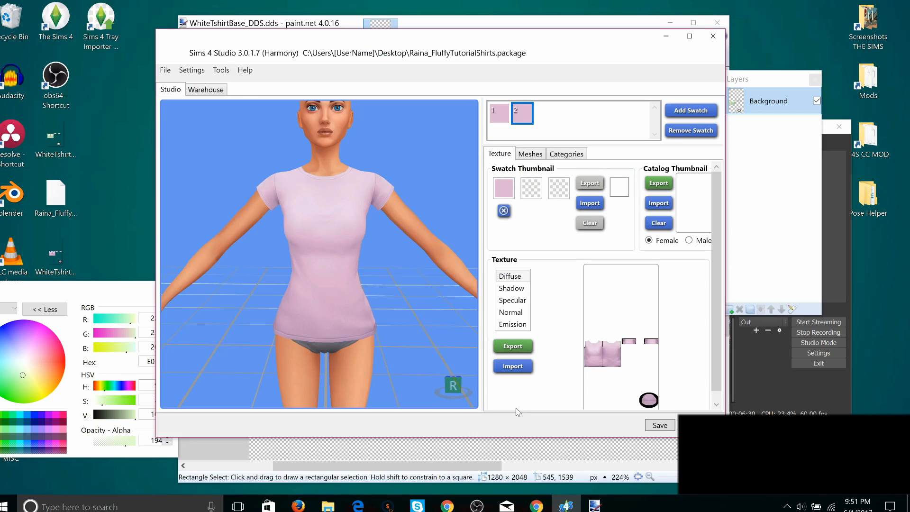
left_click(514, 366)
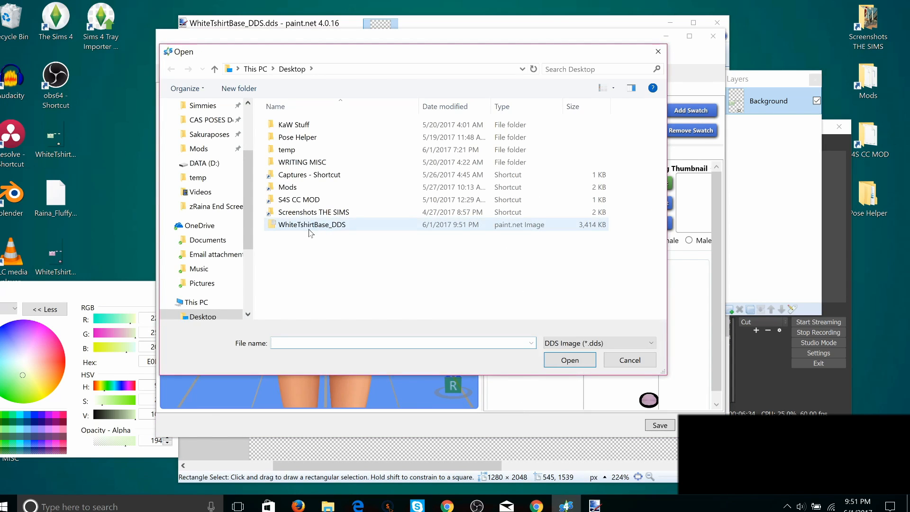
double_click(307, 226)
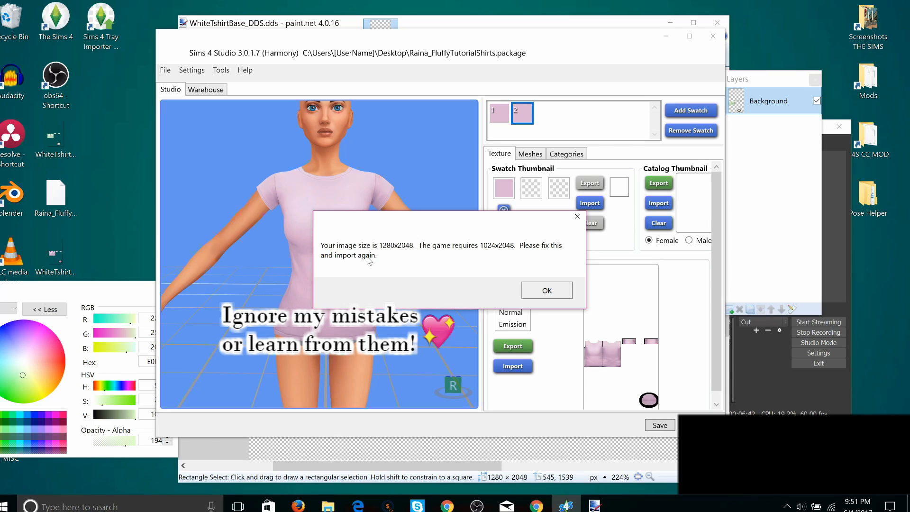
left_click(531, 295)
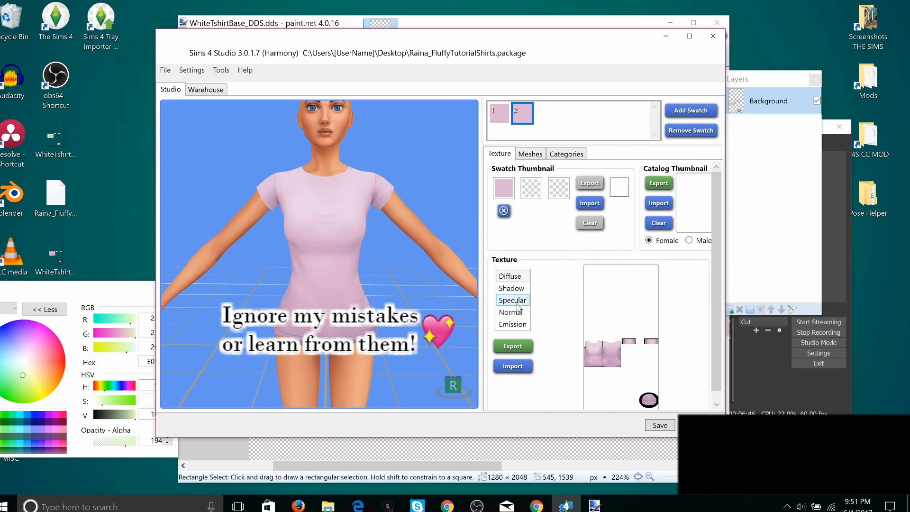
left_click(499, 113)
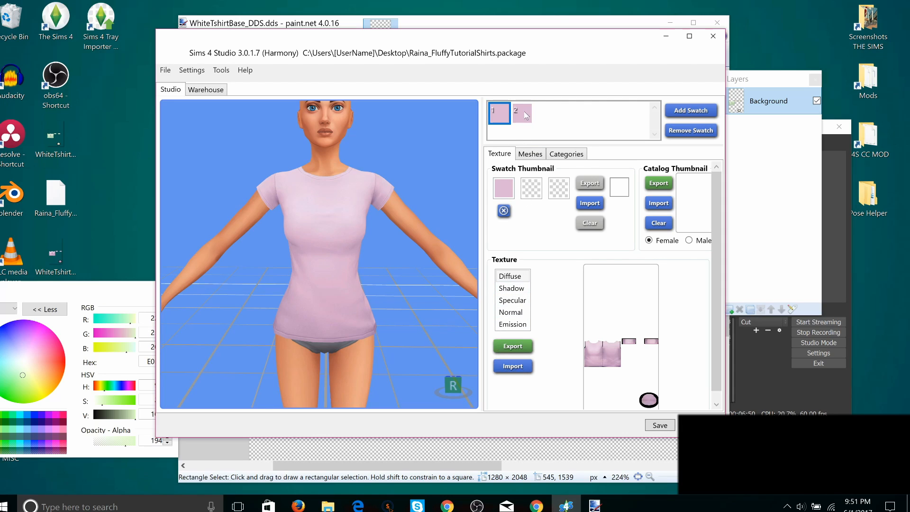
key("Right")
Step: Switch back to paint.net and undo all edits to WhiteTshirtBase_DDS.dds back to the original gray shirt texture
left_click(761, 212)
left_click(580, 463)
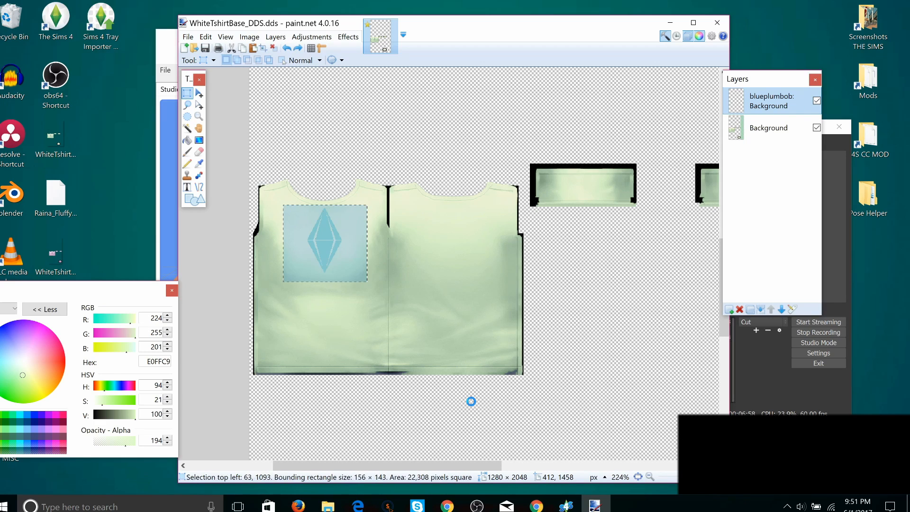
key("ctrl+z")
key("ctrl+z")
key("ctrl+z")
key("ctrl+z")
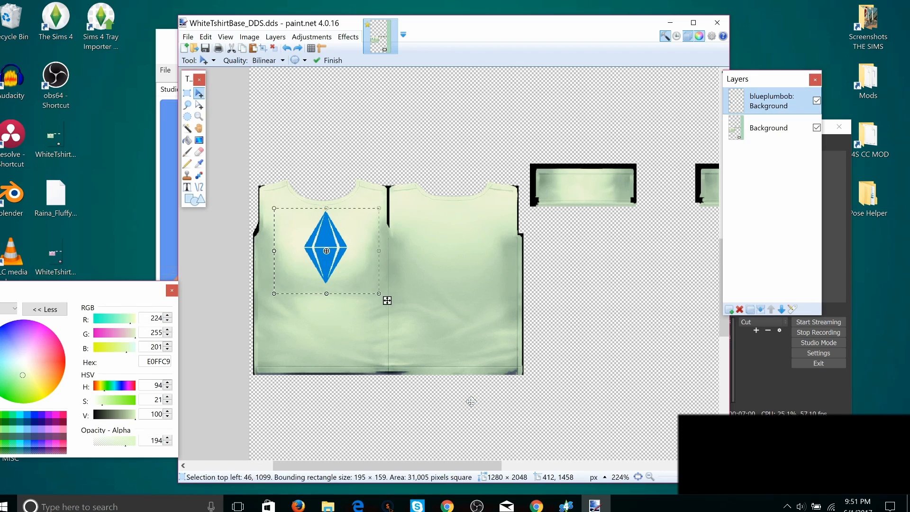
key("ctrl+z")
key("ctrl+z")
key("ctrl+z")
key("ctrl+z")
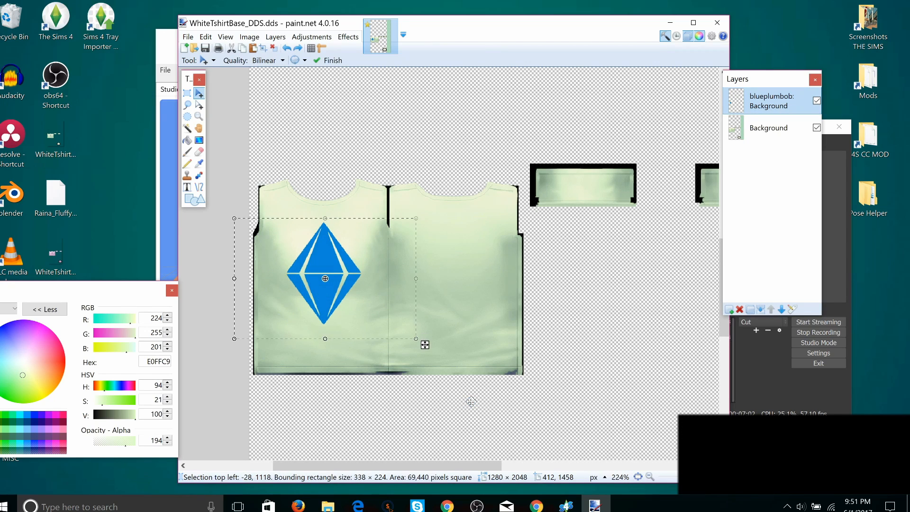
key("ctrl+z")
key("ctrl+z")
key("ctrl+z")
key("ctrl+z")
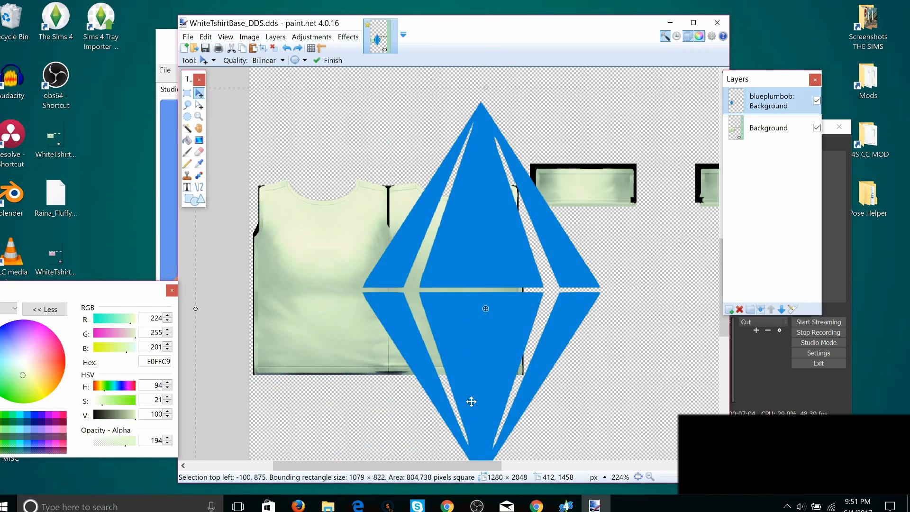
key("ctrl+z")
key("ctrl+z")
key("ctrl+z")
key("ctrl+z")
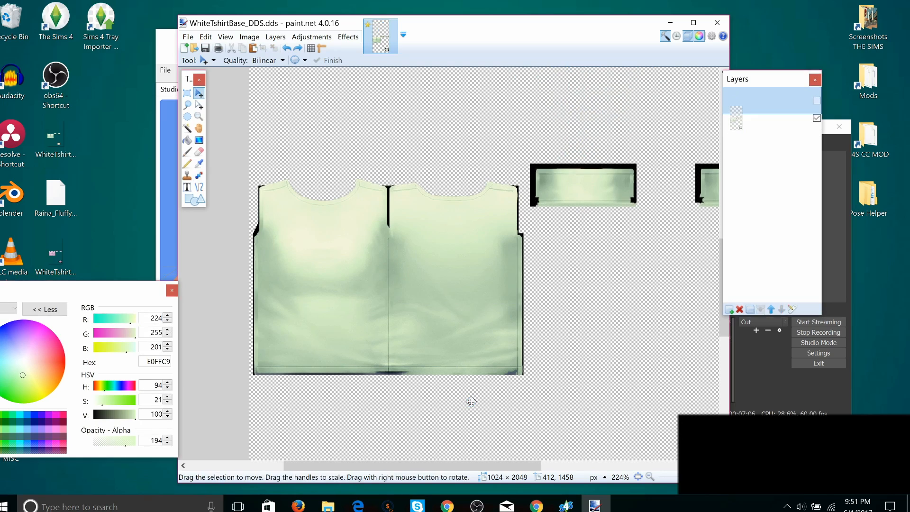
key("ctrl+z")
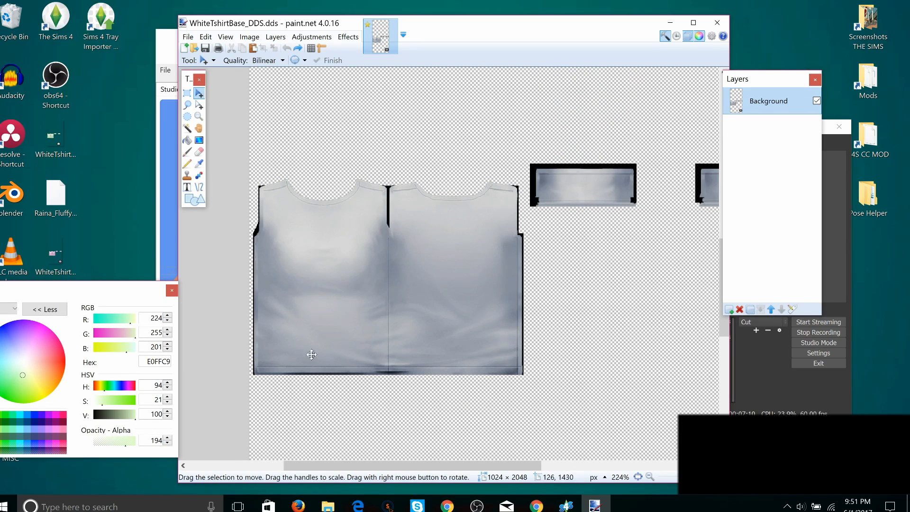
Step: Recolor the shirt's front, back, both sleeves and the oval piece light green (E0FFC9) with the Recolor tool at brush width 200
key("r")
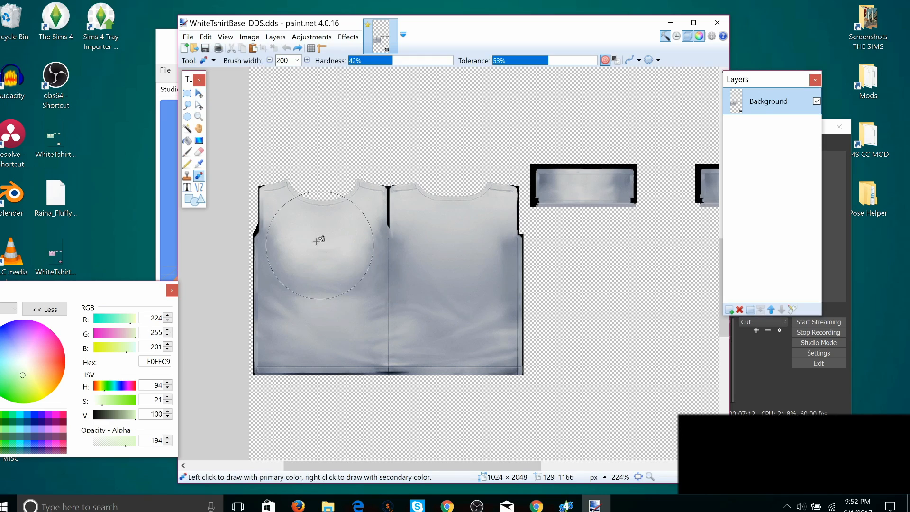
mouse_move(299, 245)
left_mouse_down()
mouse_move(279, 205)
mouse_move(339, 244)
mouse_move(410, 197)
mouse_move(501, 213)
mouse_move(512, 360)
mouse_move(239, 334)
mouse_move(261, 289)
mouse_move(444, 278)
left_mouse_up()
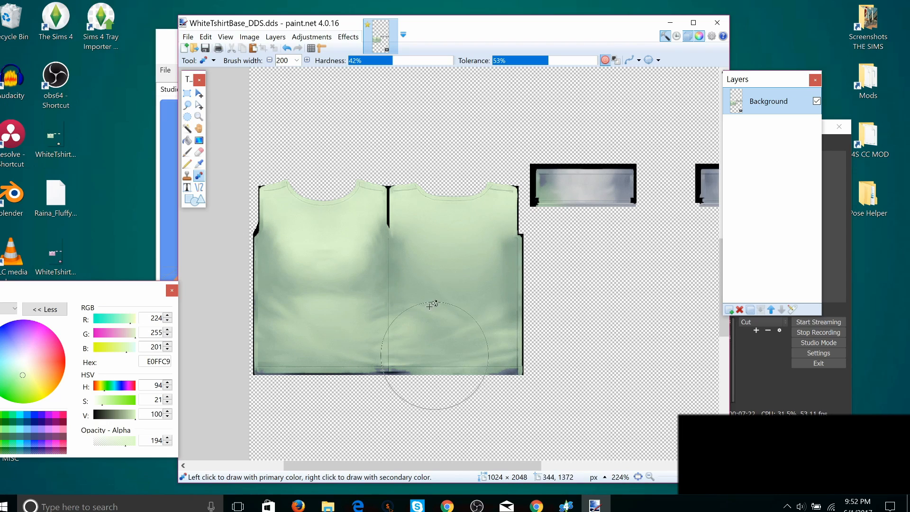
scroll(428, 304, "down", 3, "ctrl")
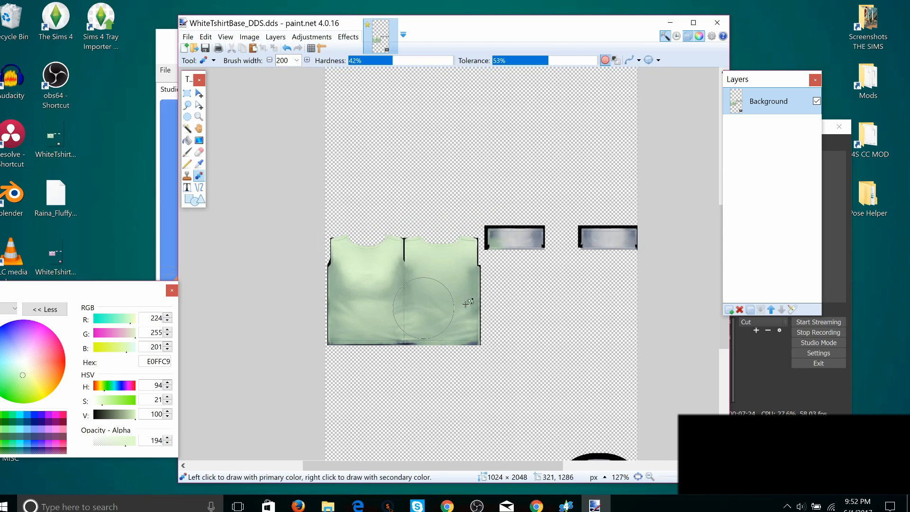
mouse_move(531, 247)
left_mouse_down()
mouse_move(499, 239)
mouse_move(617, 246)
left_mouse_up()
left_click(514, 247)
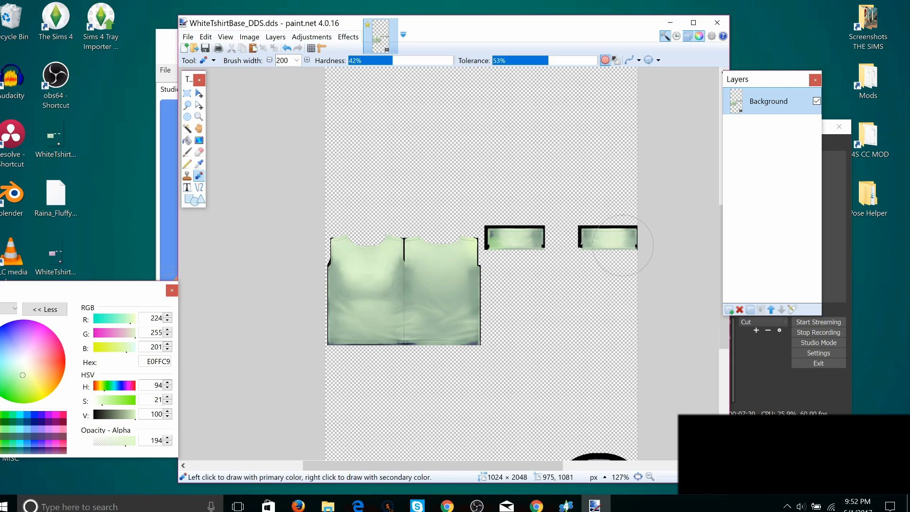
scroll(533, 252, "down", 3)
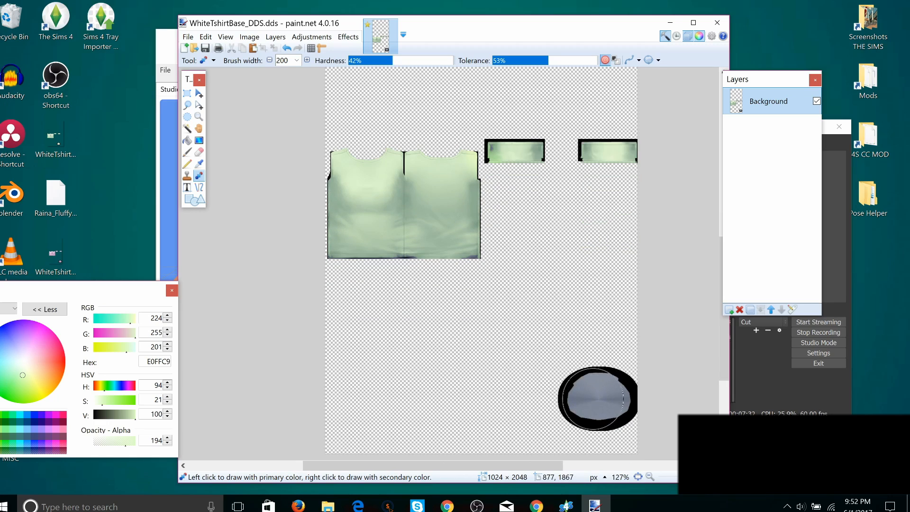
left_click_drag(592, 398, 573, 387)
scroll(386, 319, "up", 2)
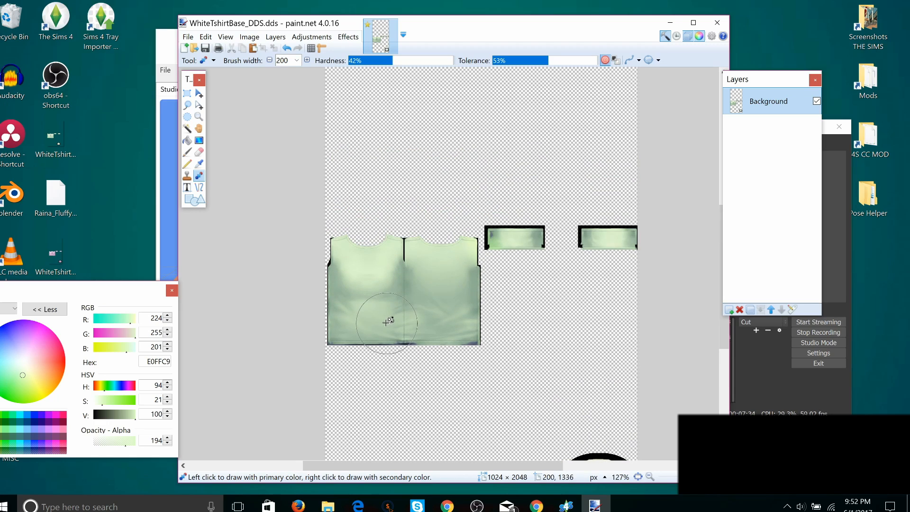
Step: Try to import blueplumbob from the Desktop as a new layer
left_click(280, 37)
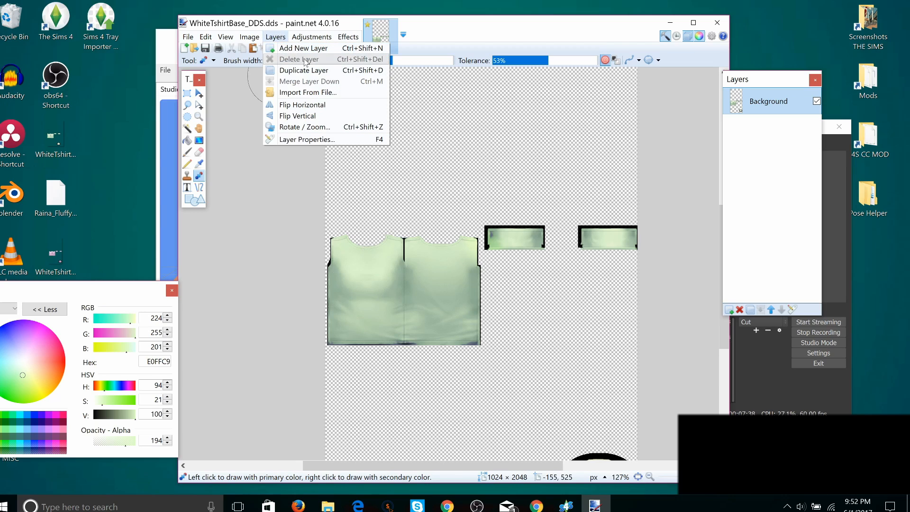
left_click(326, 92)
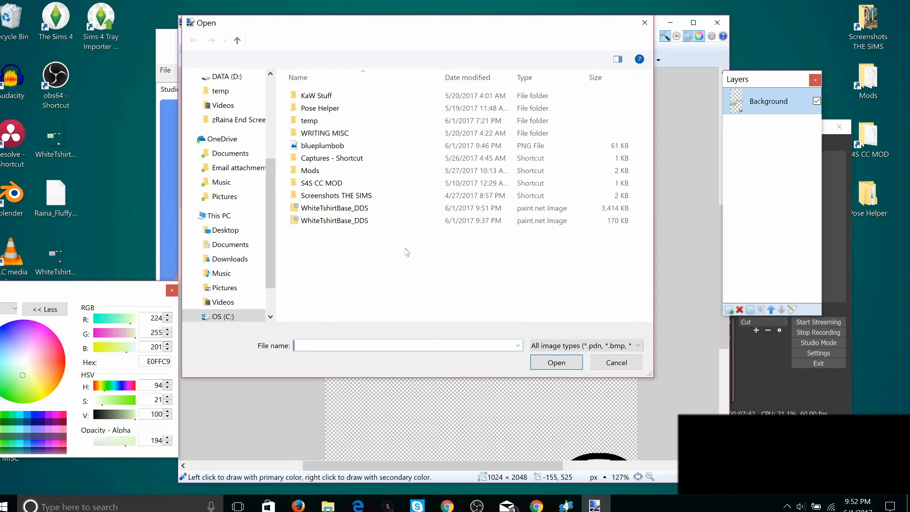
left_click(346, 146)
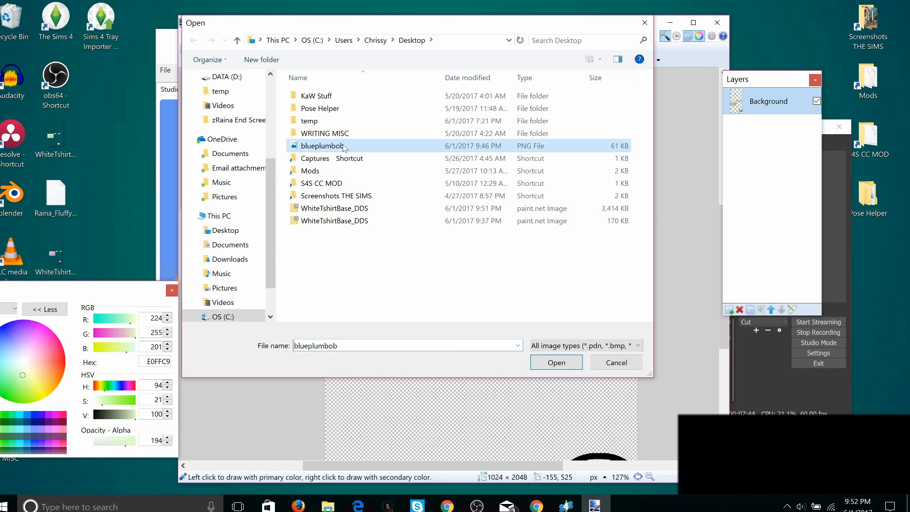
double_click(346, 145)
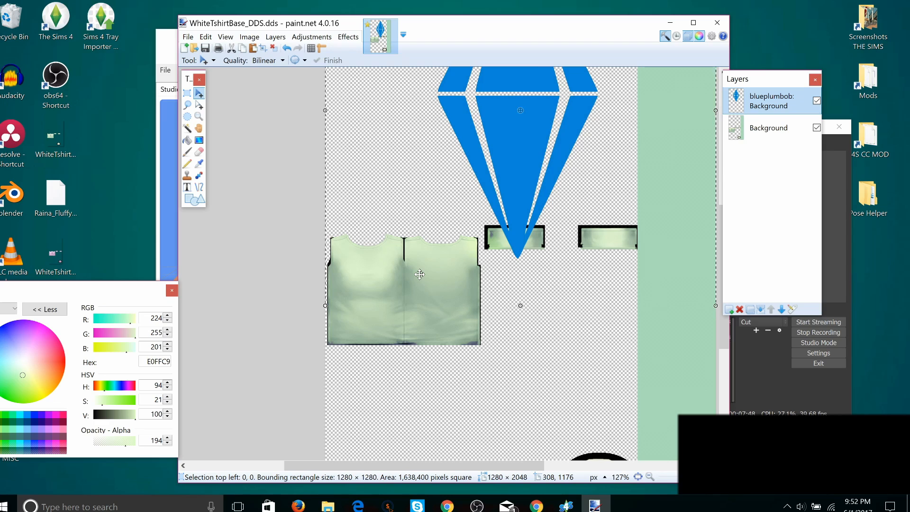
key("ctrl+z")
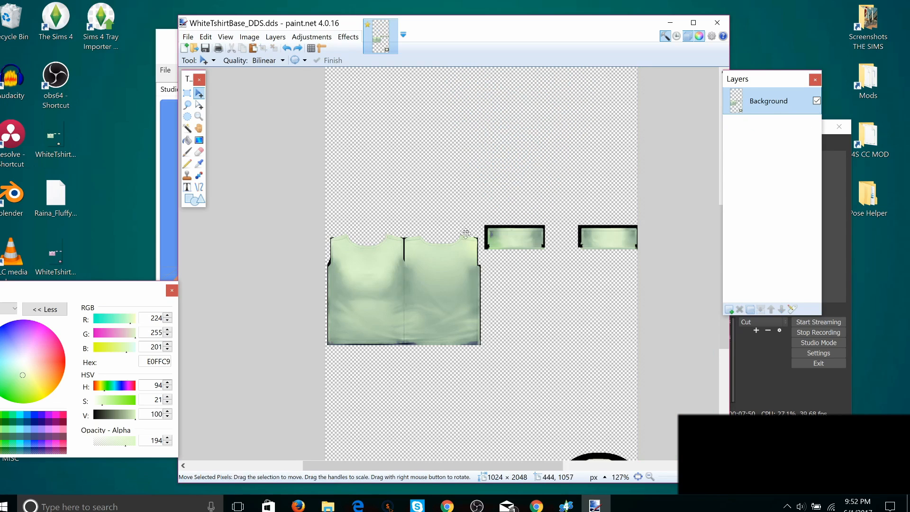
Step: Add a new empty layer above the Background layer
scroll(469, 231, "up", 4)
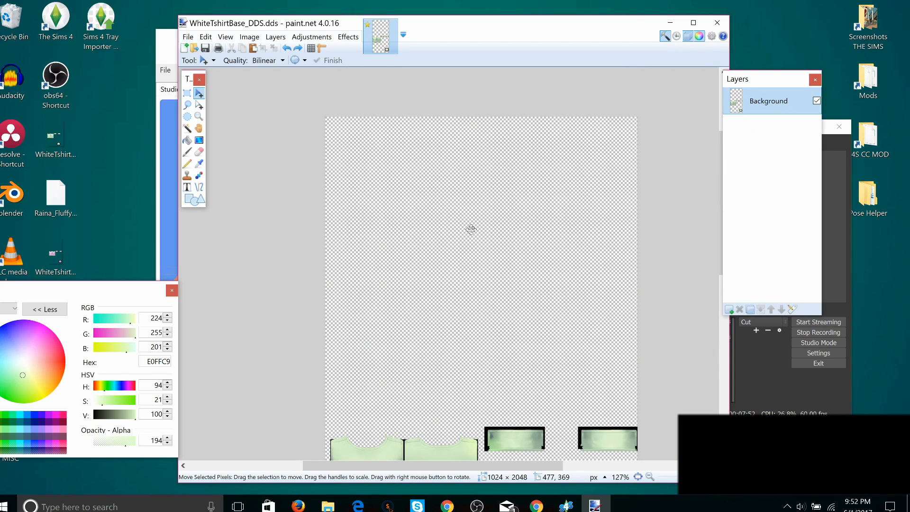
scroll(471, 230, "down", 5)
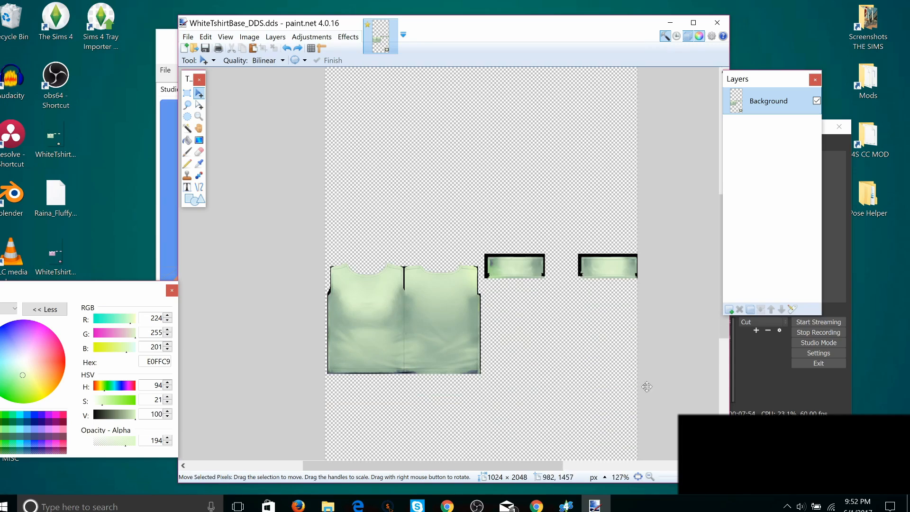
key("ctrl+shift+n")
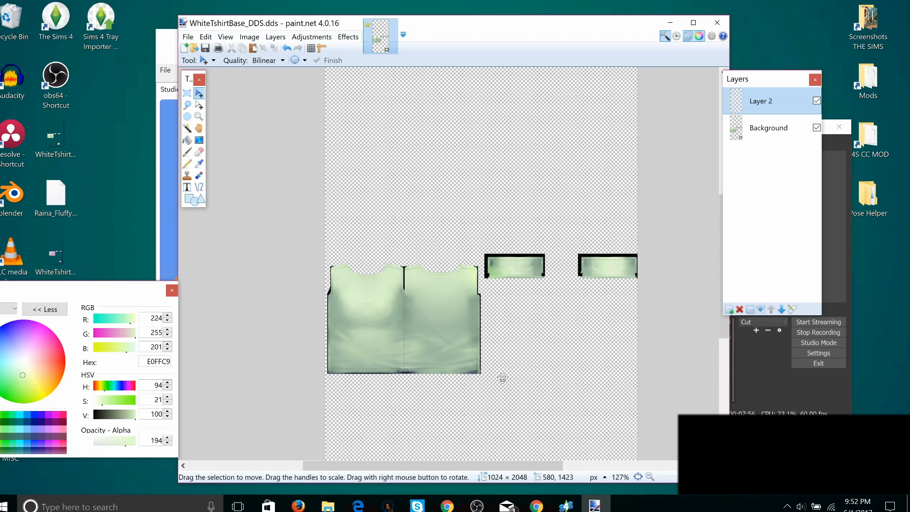
left_click(250, 38)
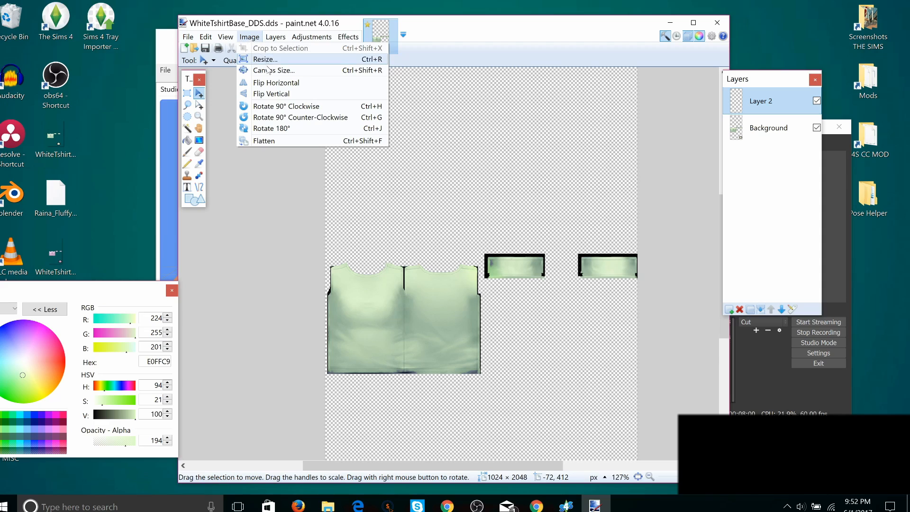
mouse_move(217, 34)
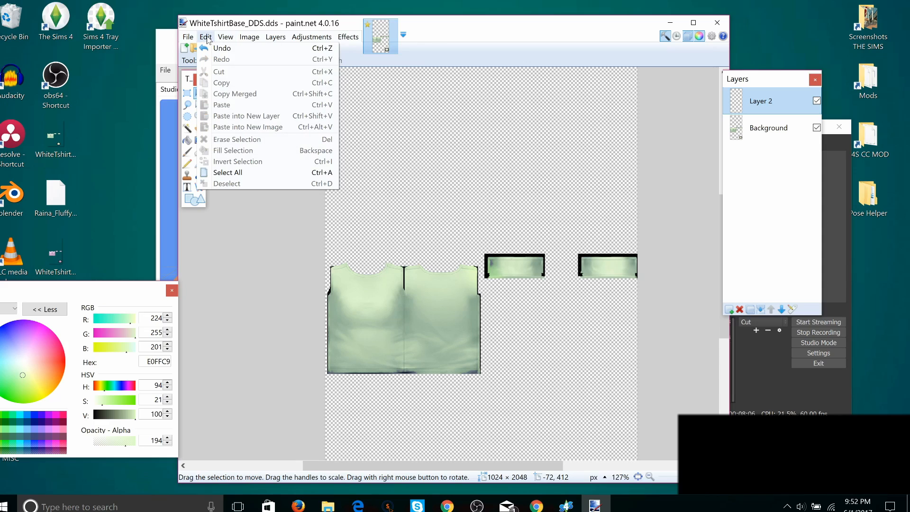
left_click(207, 39)
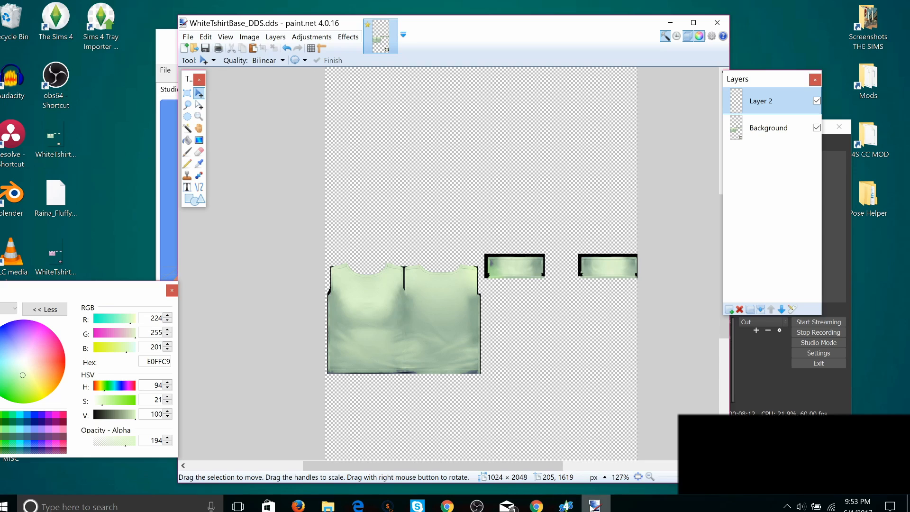
Step: Switch to Chrome and copy the blue minimalist plumbob image from the "plumbob transparent" image results
left_click(541, 508)
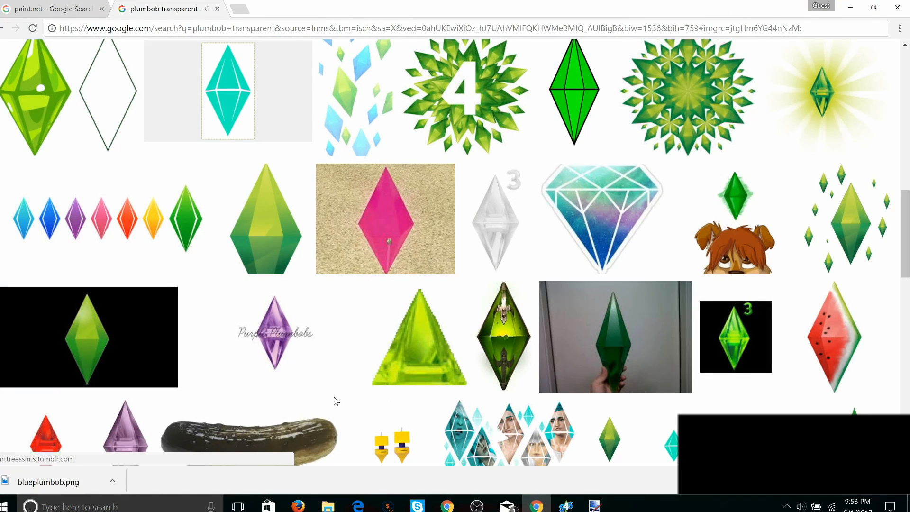
scroll(334, 401, "up", 10)
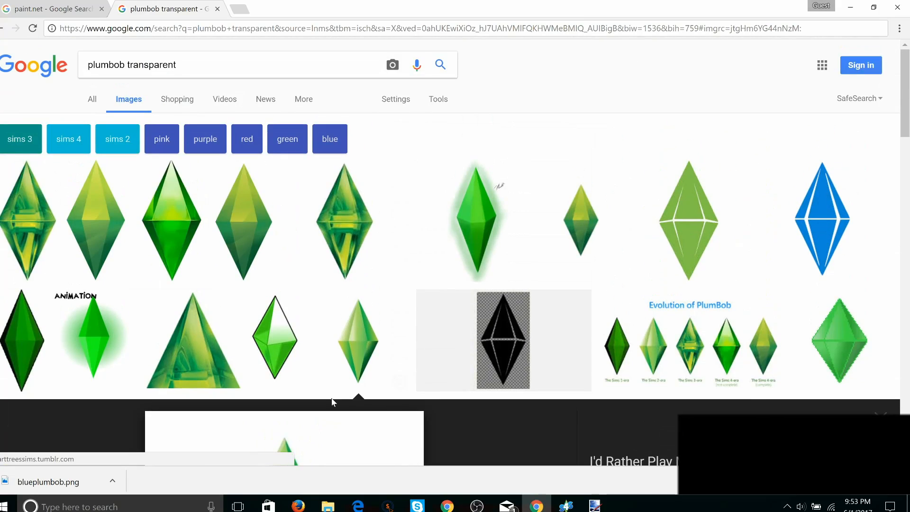
left_click(807, 217)
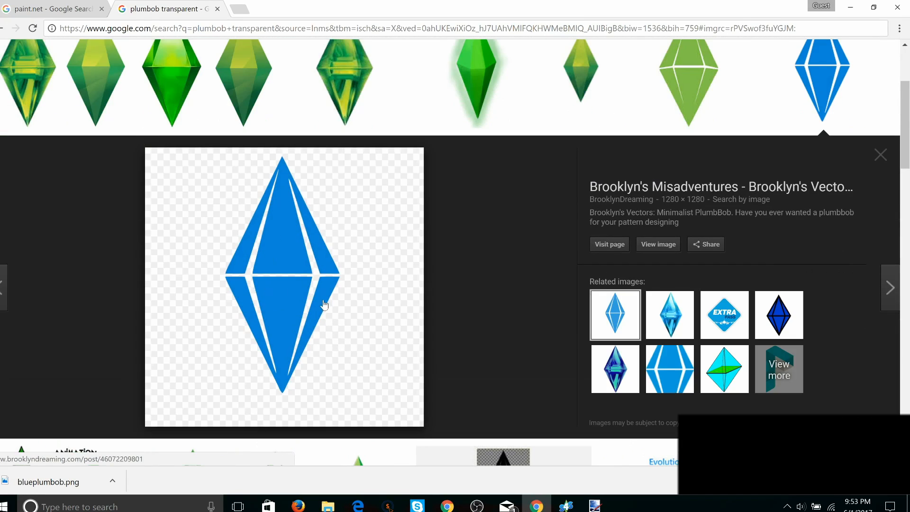
right_click(325, 305)
left_click(356, 423)
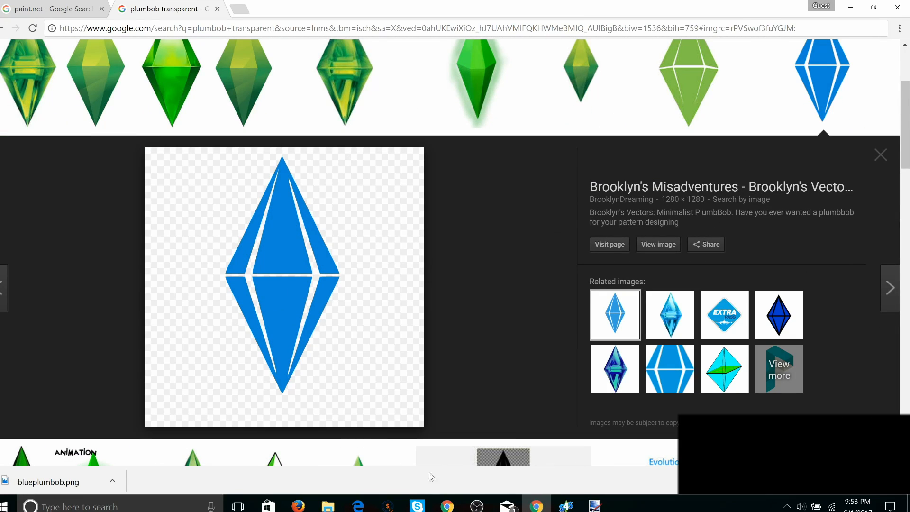
Step: Return to paint.net and paste the copied plumbob onto Layer 2, keeping the canvas size
left_click(595, 505)
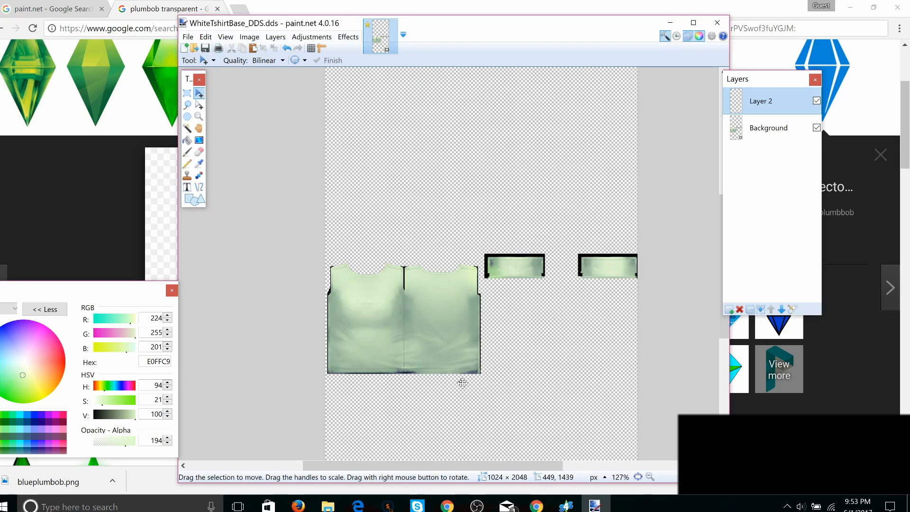
key("ctrl+a")
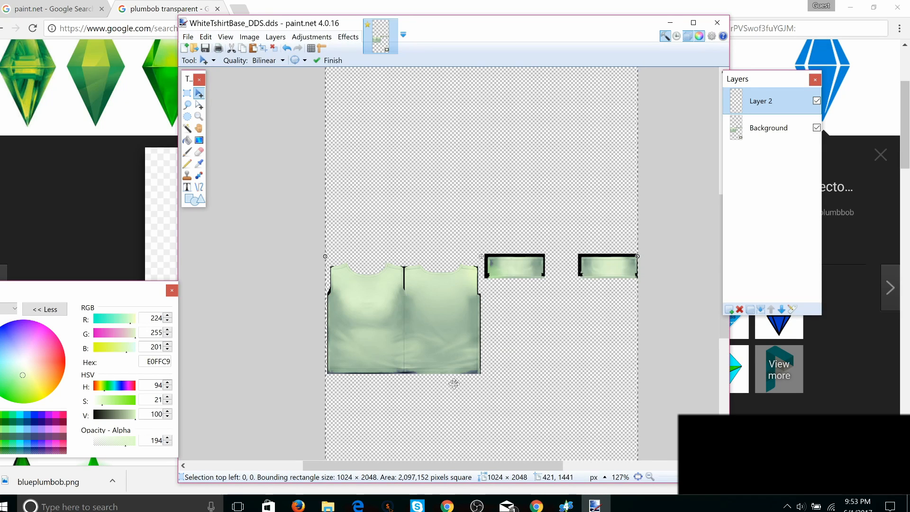
key("ctrl+v")
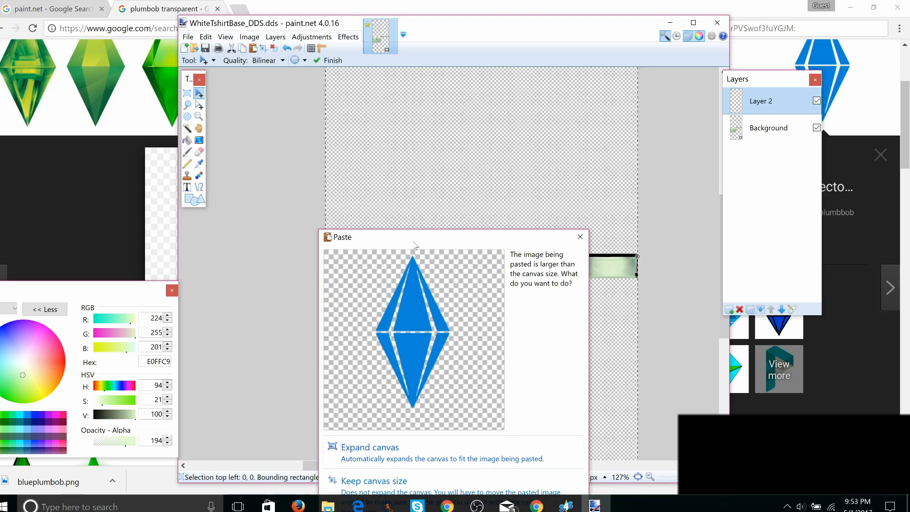
left_click_drag(414, 245, 402, 123)
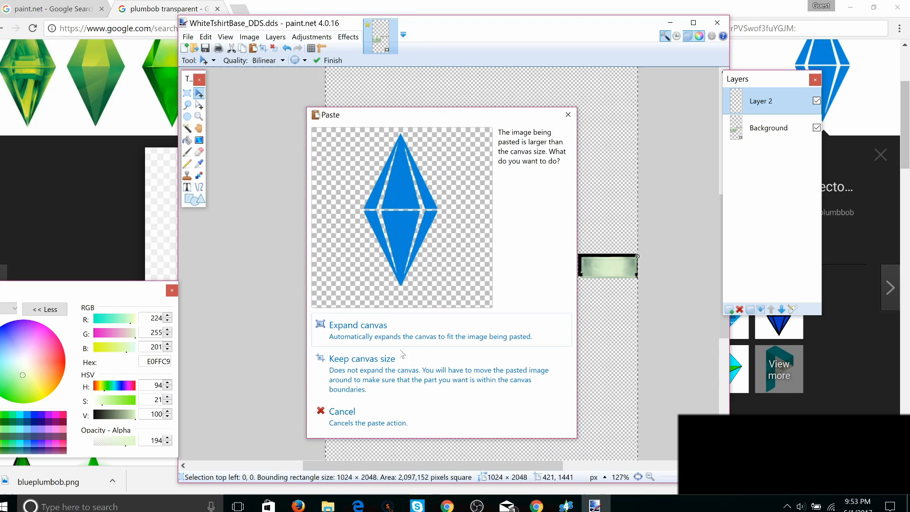
left_click(403, 382)
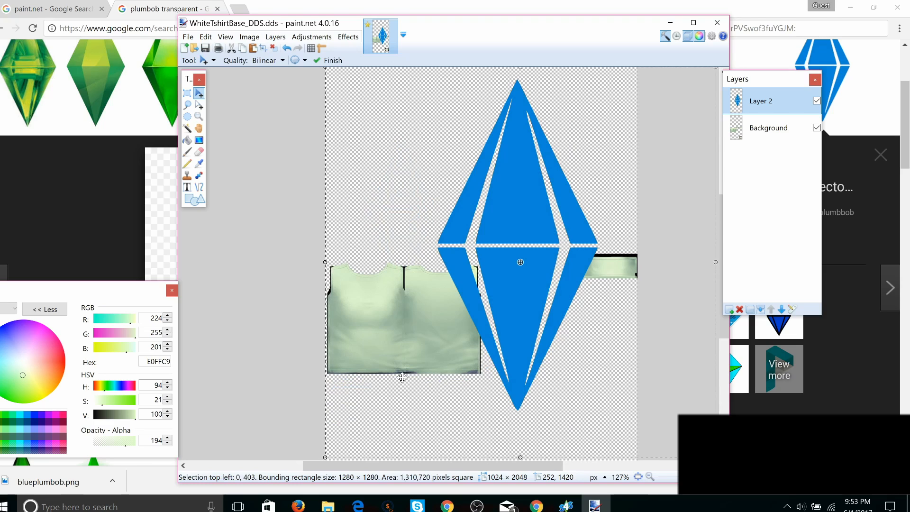
Step: Shrink the pasted plumbob's selection to about 121 × 131 pixels and place it on the center of the shirt front's chest
scroll(401, 376, "up", 1)
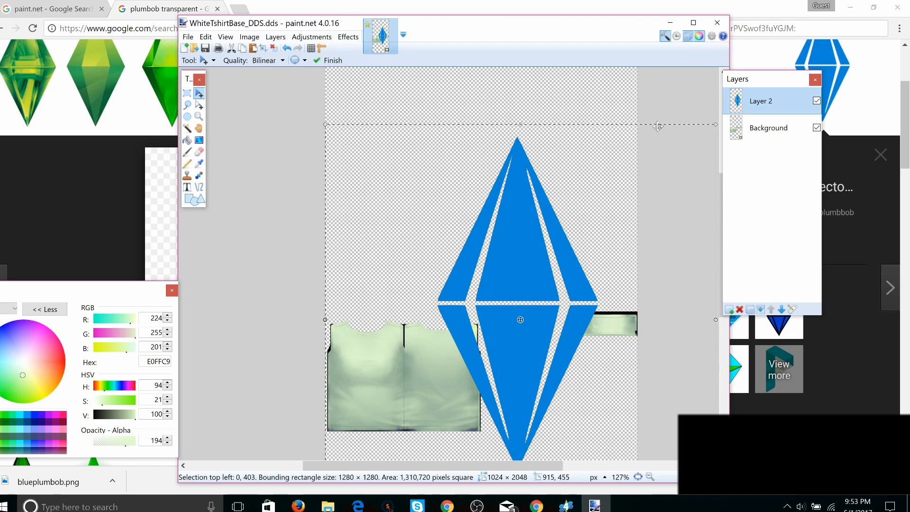
left_click_drag(715, 127, 382, 341)
scroll(382, 341, "up", 10, "ctrl")
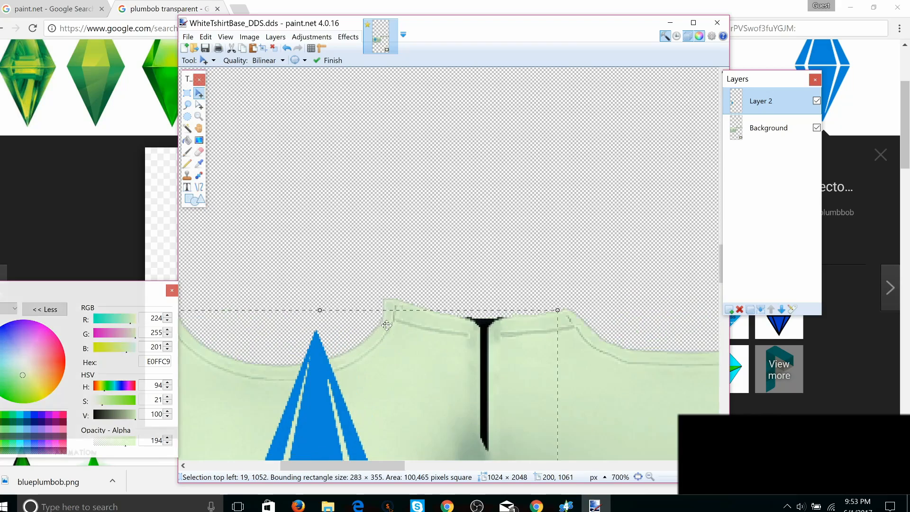
scroll(387, 325, "down", 6)
scroll(386, 325, "down", 4, "ctrl")
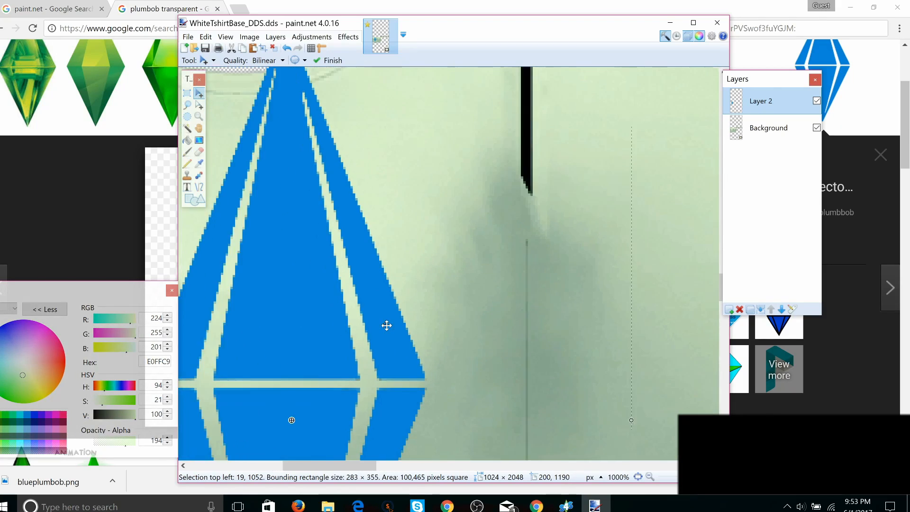
scroll(386, 326, "down", 3, "ctrl")
scroll(477, 432, "down", 2)
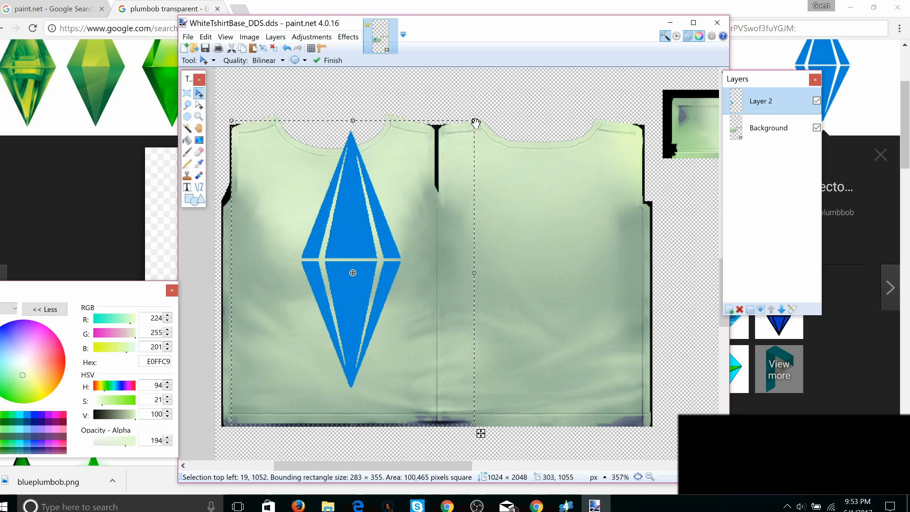
left_click_drag(474, 120, 336, 313)
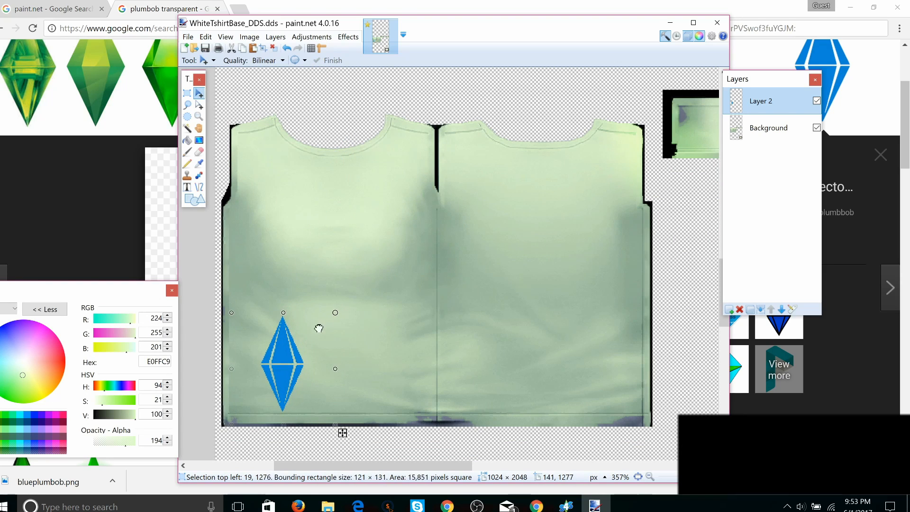
left_click_drag(283, 364, 334, 219)
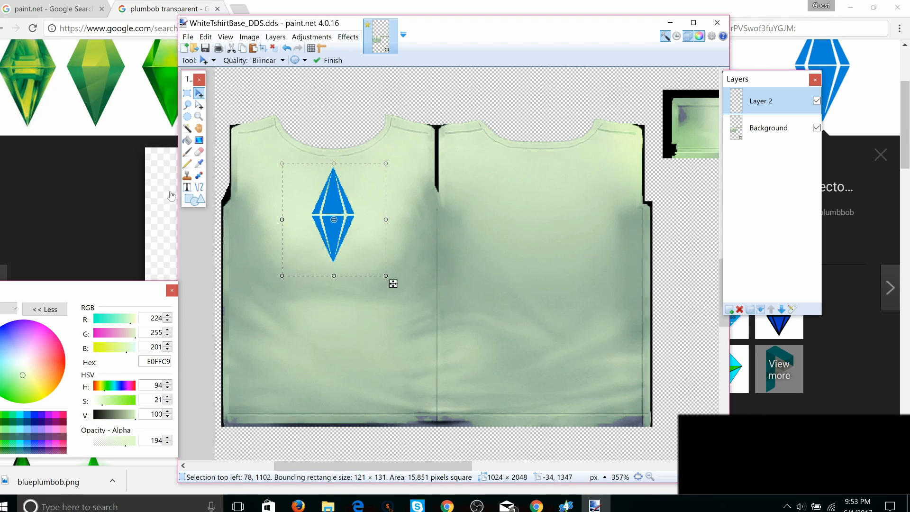
Step: Tint the blue plumbob with color E0FFC9 using the Recolor tool and merge Layer 2 down into the Background
left_click(334, 207)
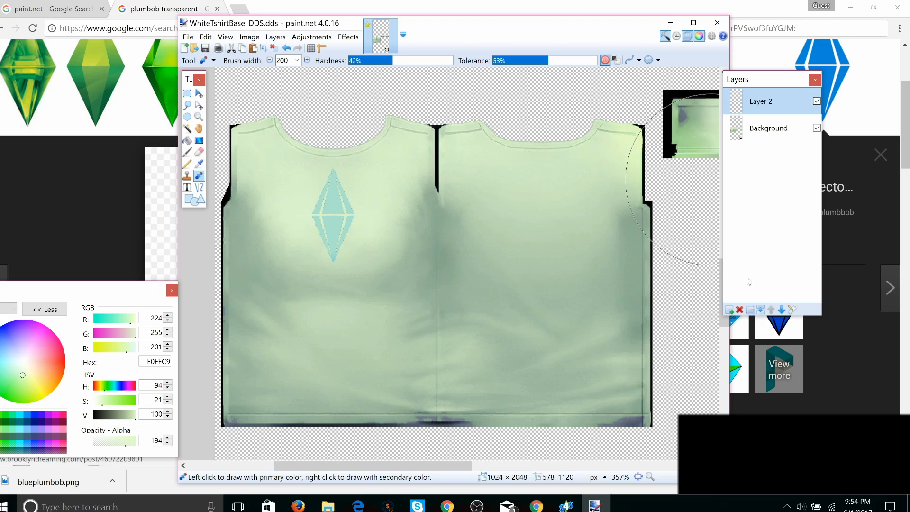
left_click(762, 310)
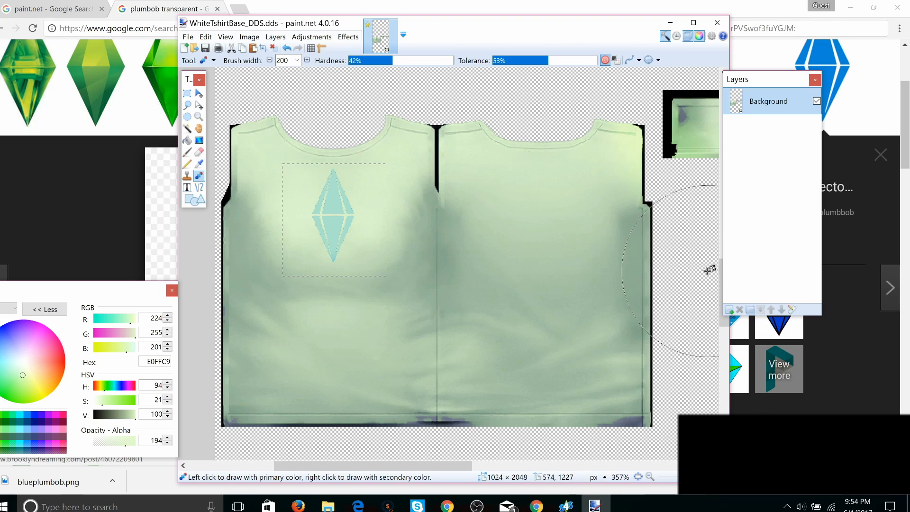
Step: Save the texture and import WhiteTshirtBase_DDS as the Diffuse texture of swatch 2 in Sims 4 Studio
key("ctrl+s")
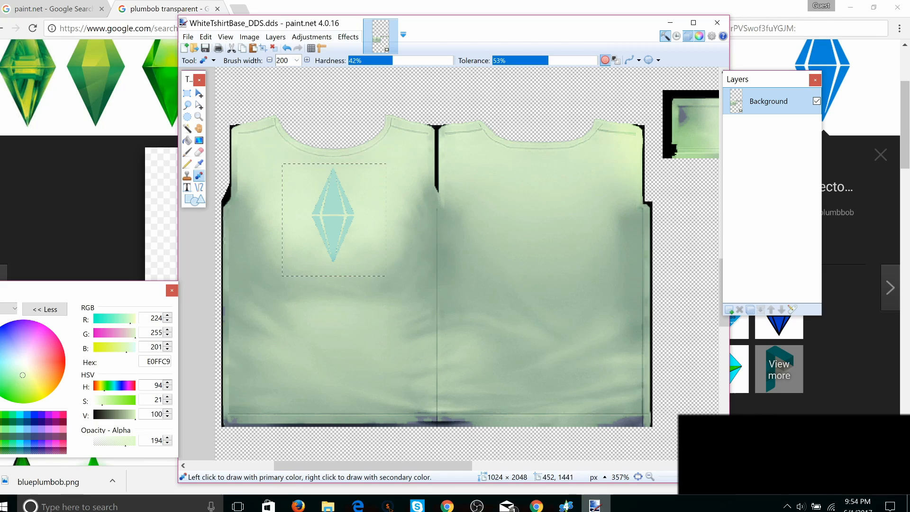
left_click(566, 506)
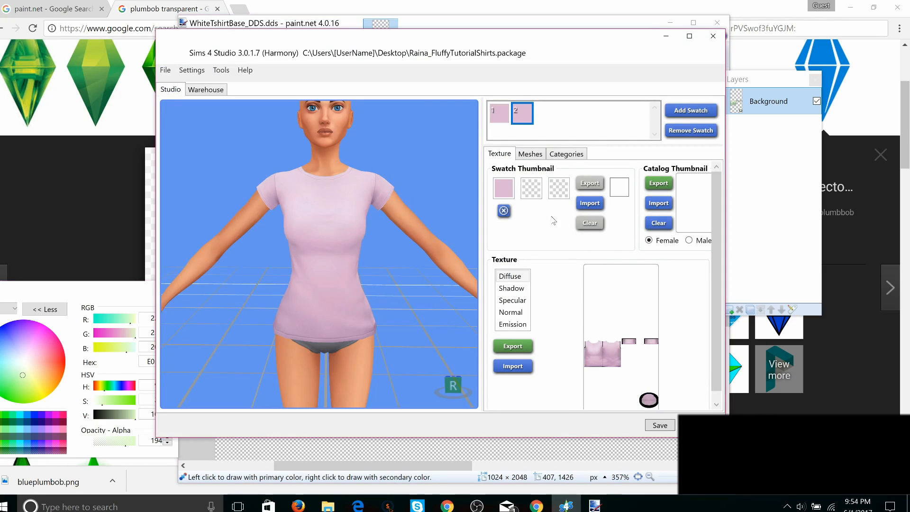
left_click(517, 366)
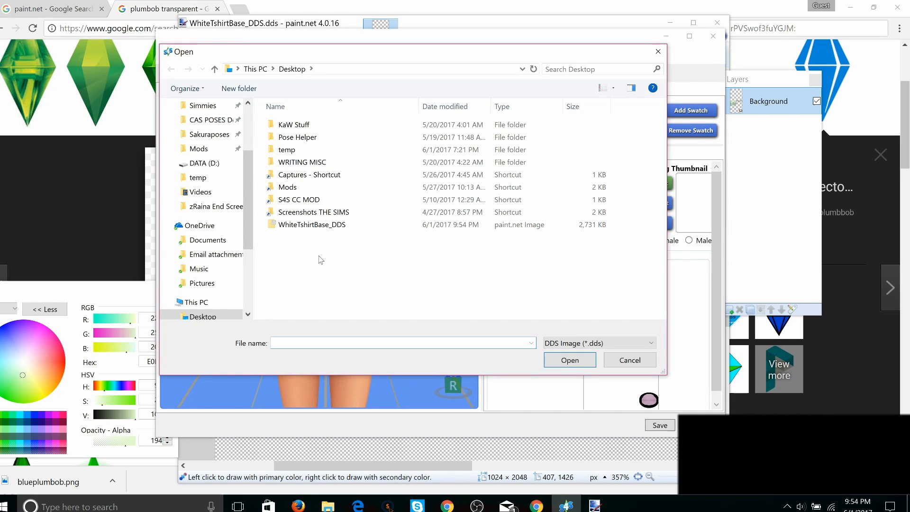
double_click(310, 224)
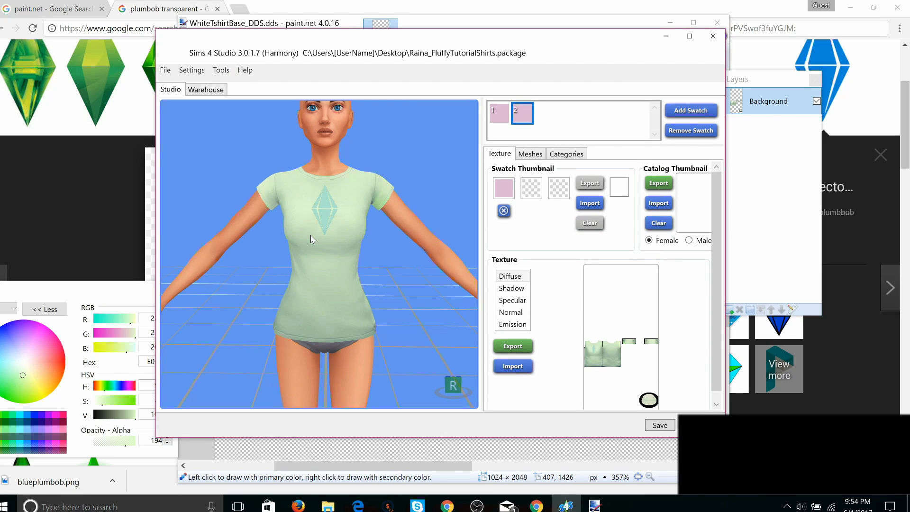
Step: Rotate the 3D model to examine the imported shirt texture from all sides, returning to the front view
left_click_drag(256, 252, 713, 282)
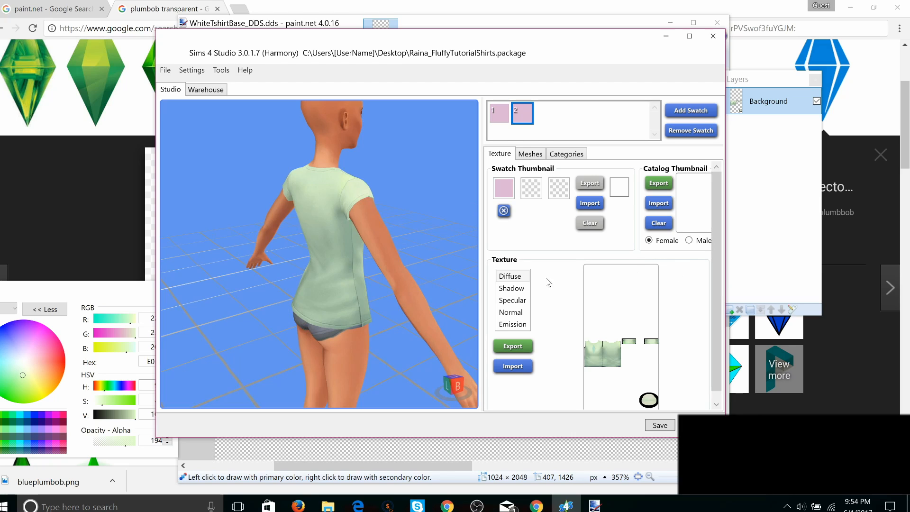
left_click_drag(236, 334, 630, 306)
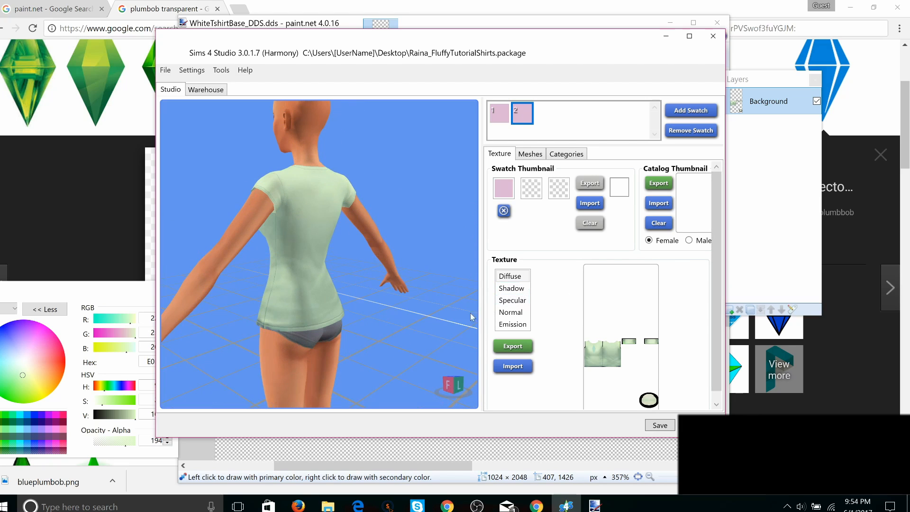
left_click_drag(274, 318, 499, 329)
right_click_drag(500, 330, 521, 317)
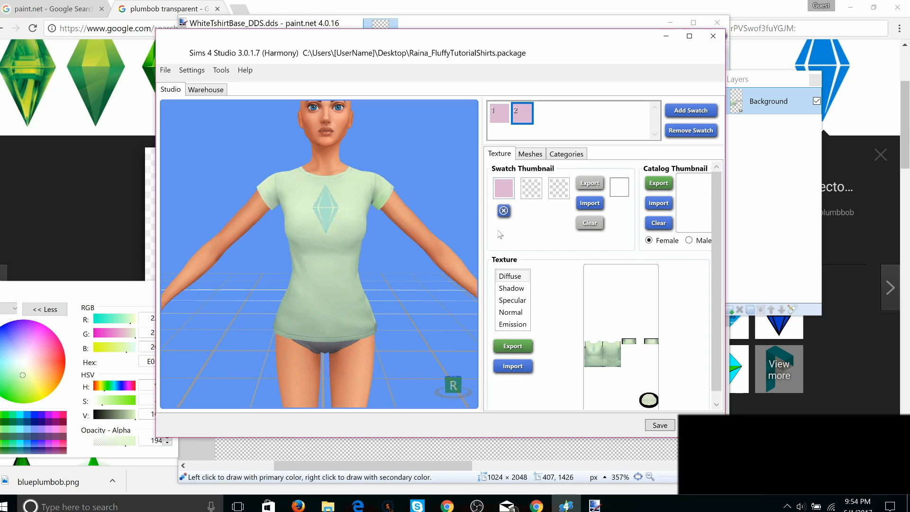
Step: Change swatch 2's thumbnail color to the pale green #CDDCB8
left_click(500, 188)
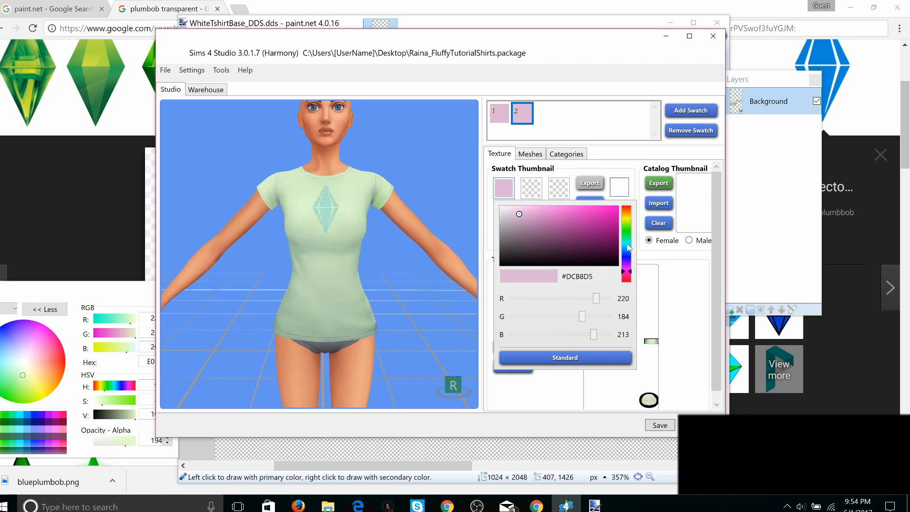
left_click(628, 246)
left_click_drag(627, 245, 629, 226)
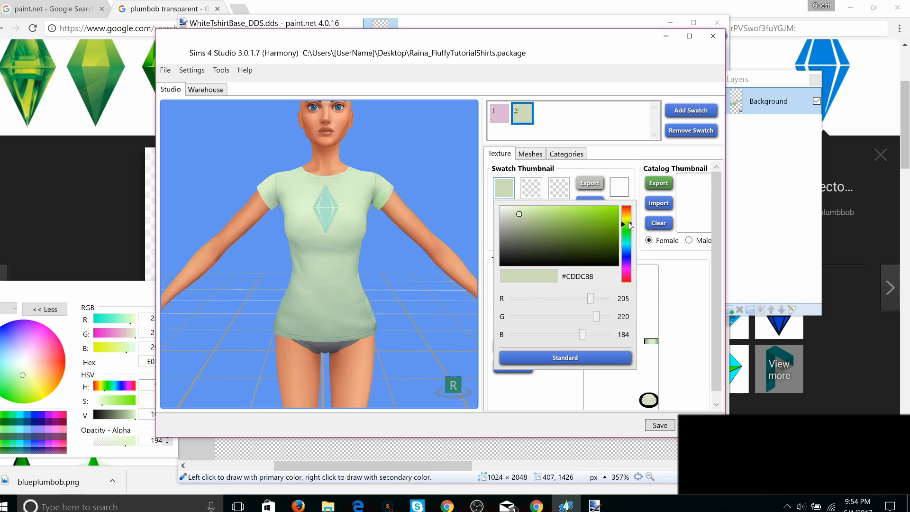
left_click(681, 285)
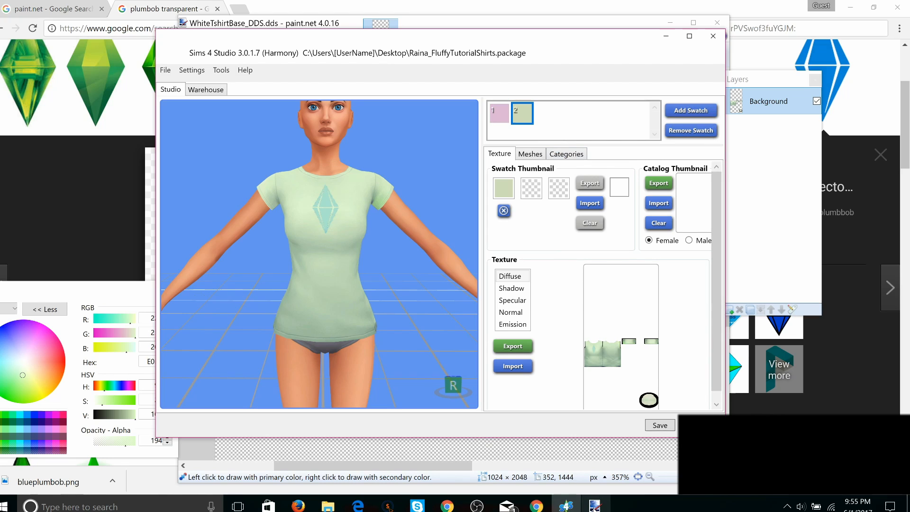
Step: Return to paint.net and undo the layer merge, recoloring, moving, resizing and pasting of the plumbob, back to the empty Layer 2
left_click(594, 505)
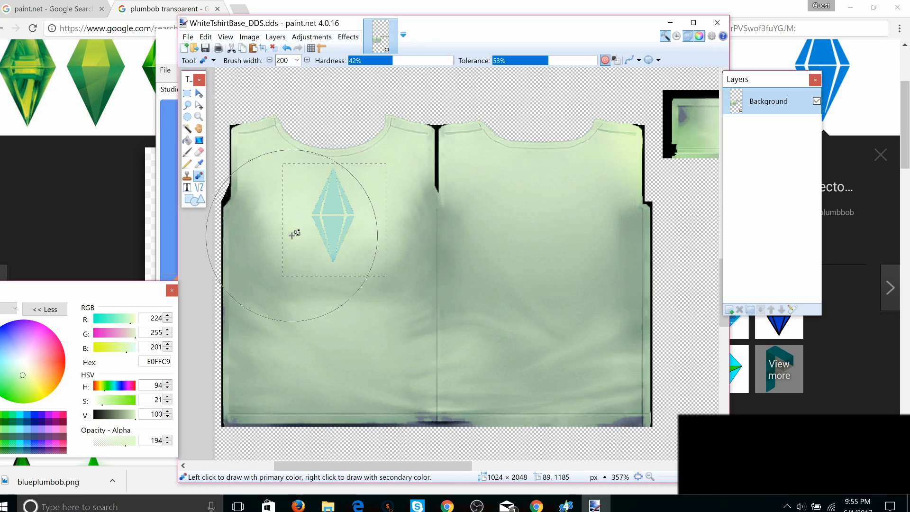
key("ctrl+shift+n")
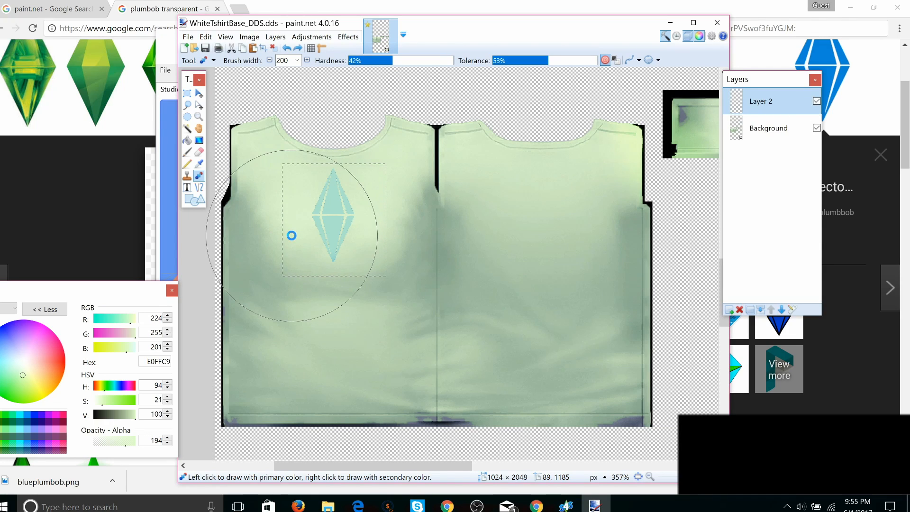
left_click_drag(392, 282, 480, 433)
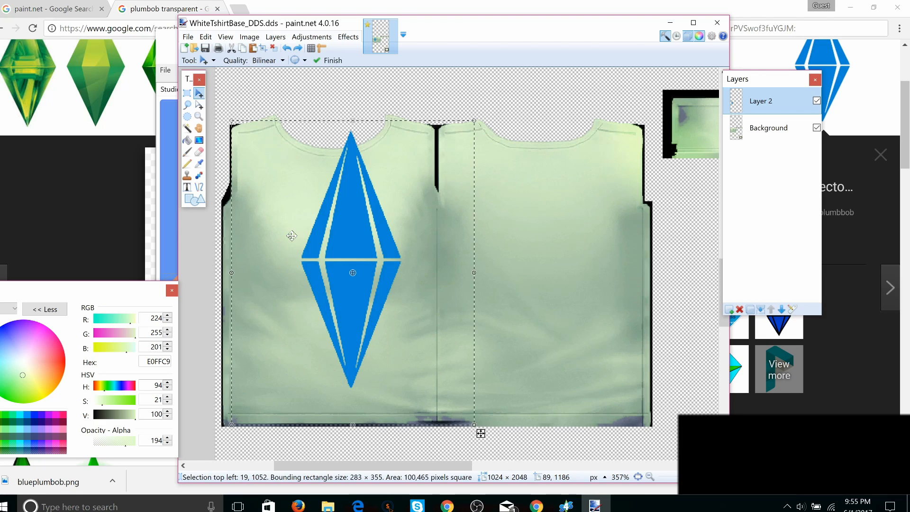
key("ctrl+z")
key("ctrl+z")
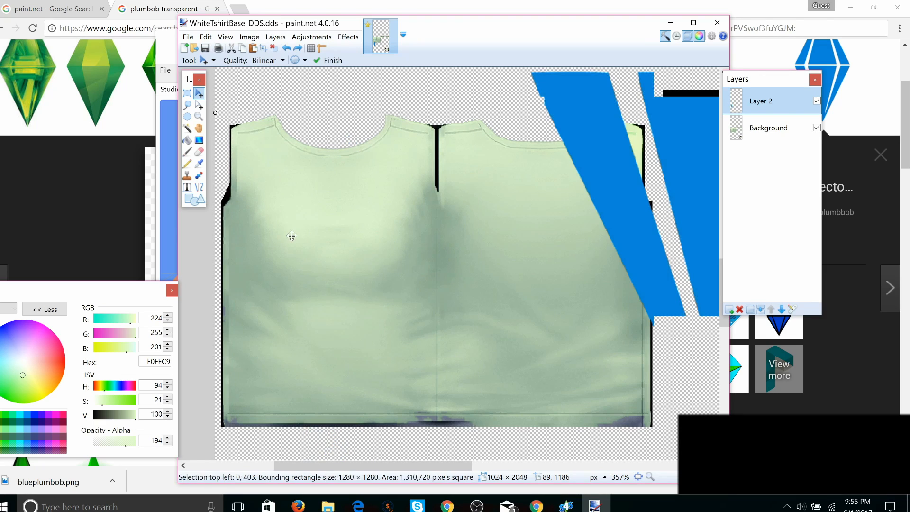
key("ctrl+z")
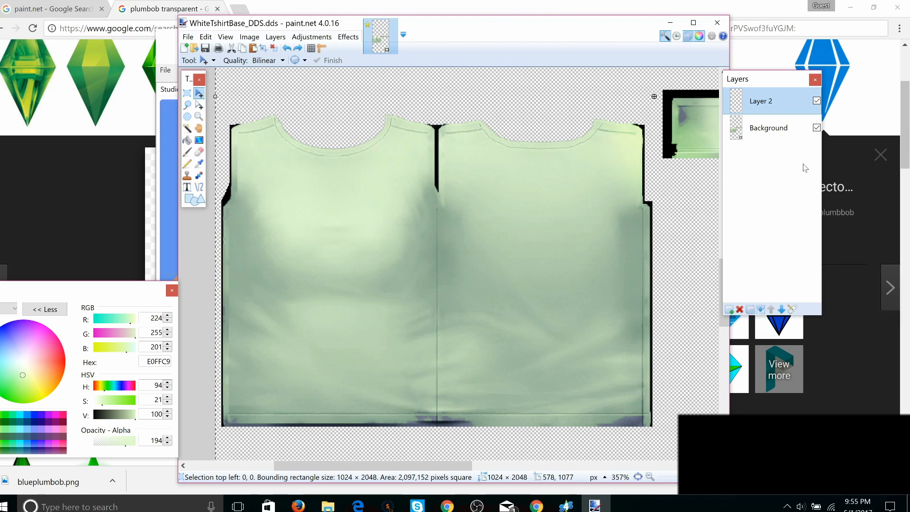
Step: Switch to Chrome and browse the "plumbob transparent" image results for a different plumbob graphic
left_click(872, 185)
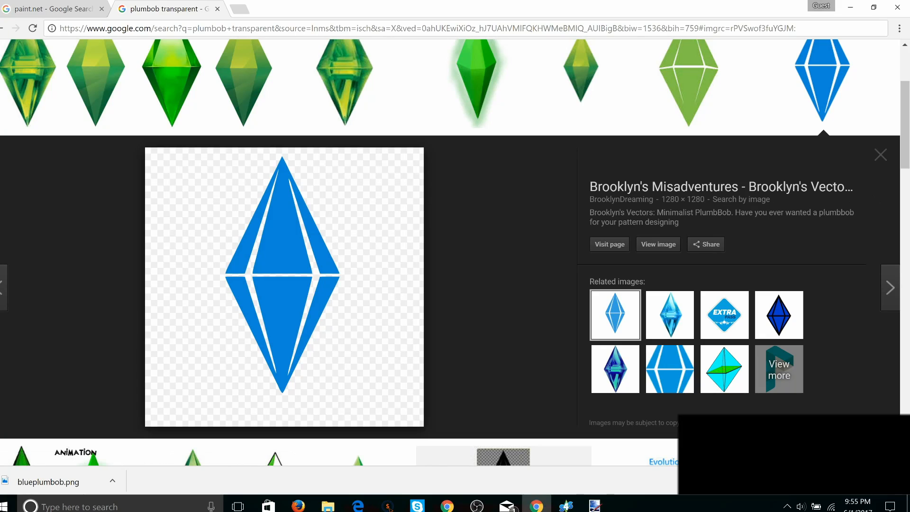
scroll(511, 230, "up", 3)
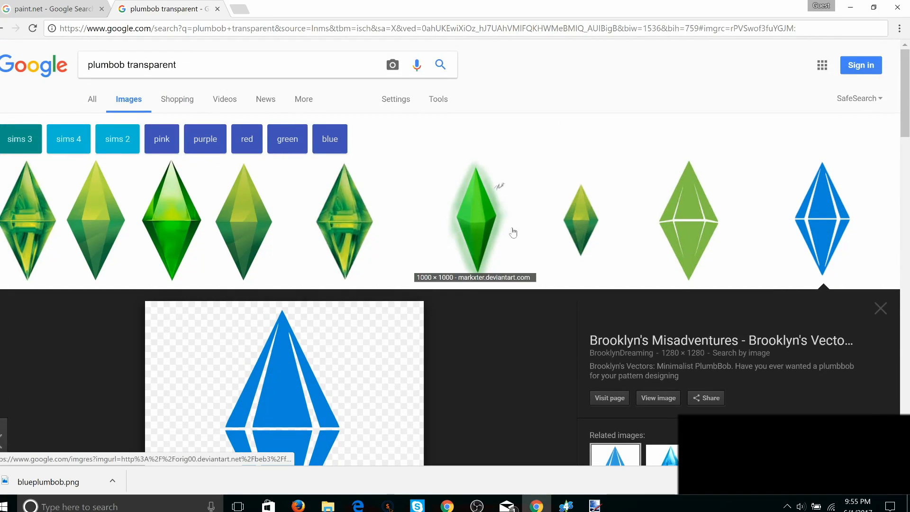
scroll(427, 239, "down", 8)
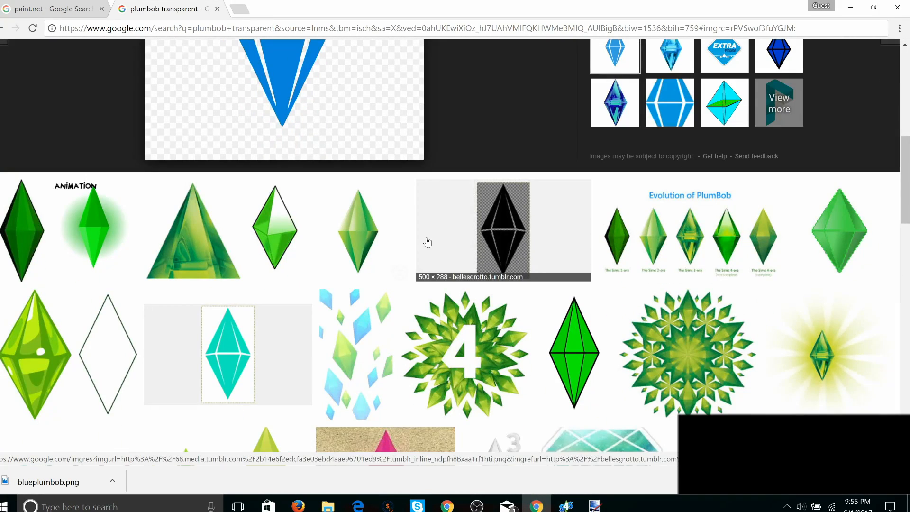
left_click(364, 225)
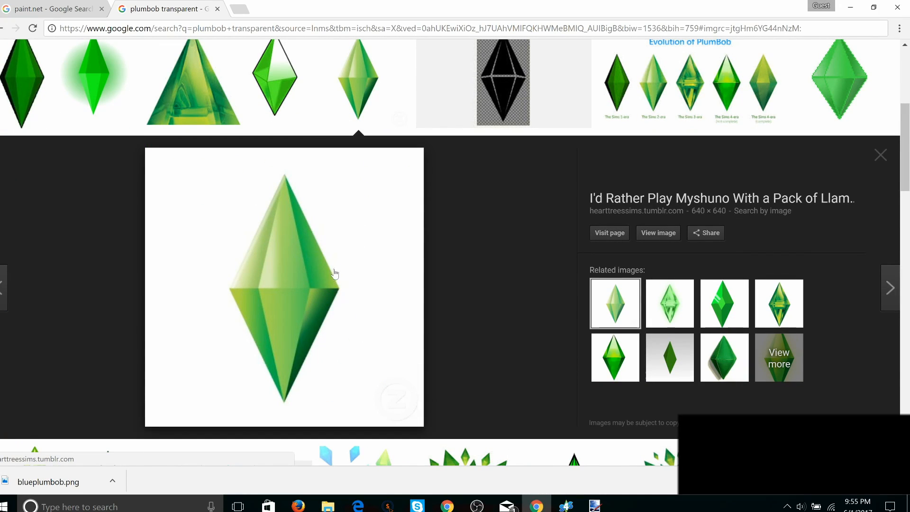
scroll(302, 243, "down", 10)
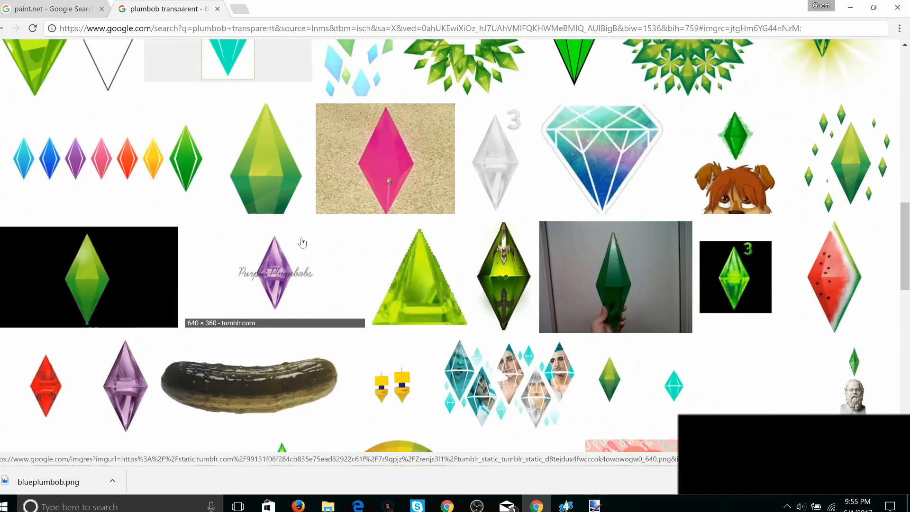
scroll(302, 242, "down", 2)
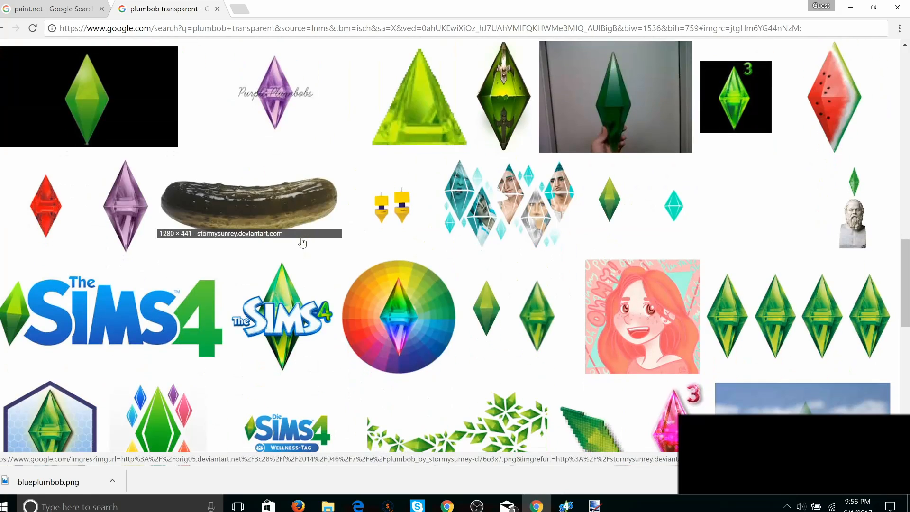
scroll(302, 243, "down", 6)
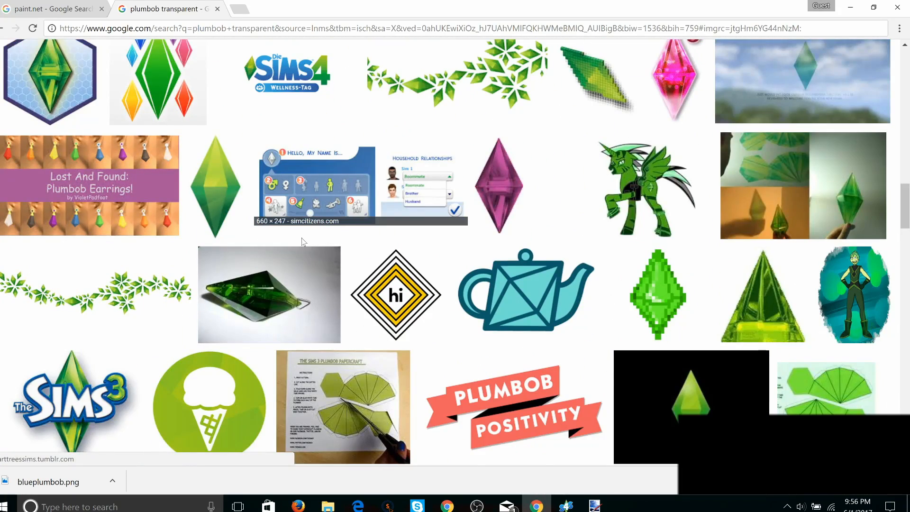
scroll(304, 242, "down", 4)
scroll(303, 242, "down", 3)
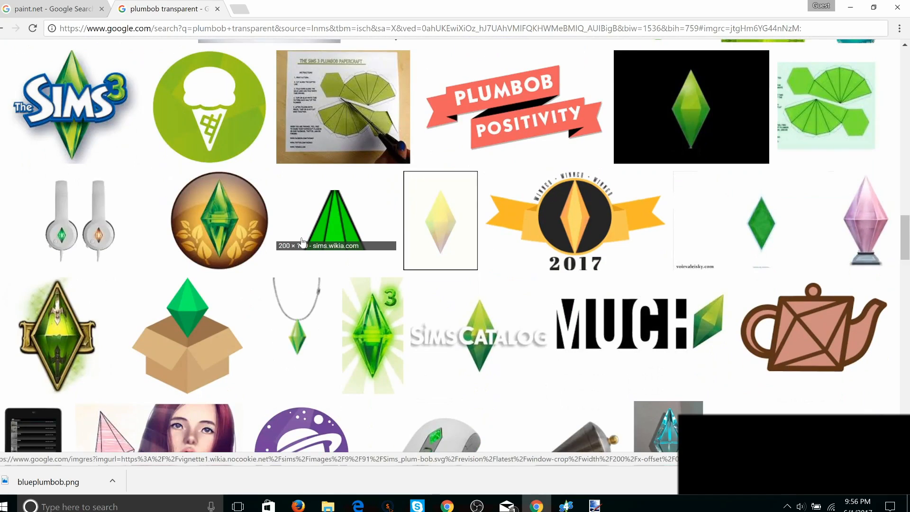
Step: Copy the green mustache plumbob image from the "plumbob" image results and switch back to paint.net
left_click(303, 241)
left_click(359, 205)
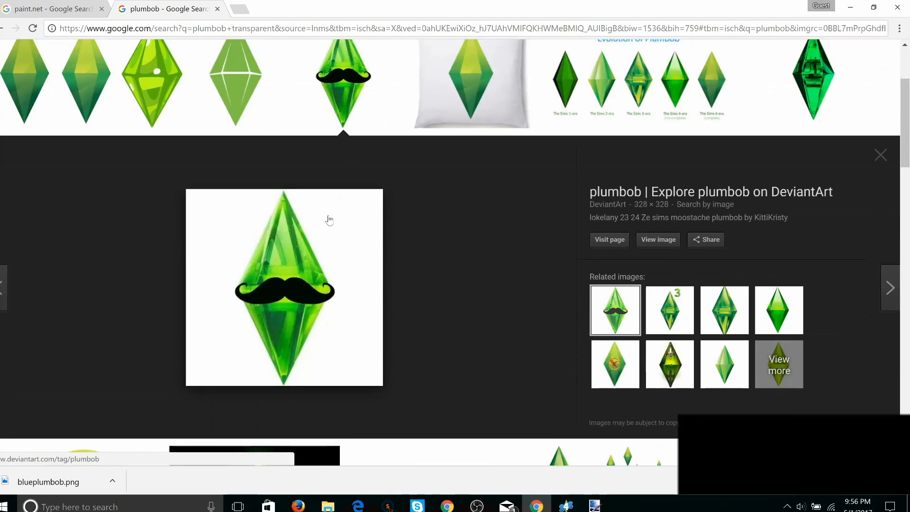
right_click(299, 246)
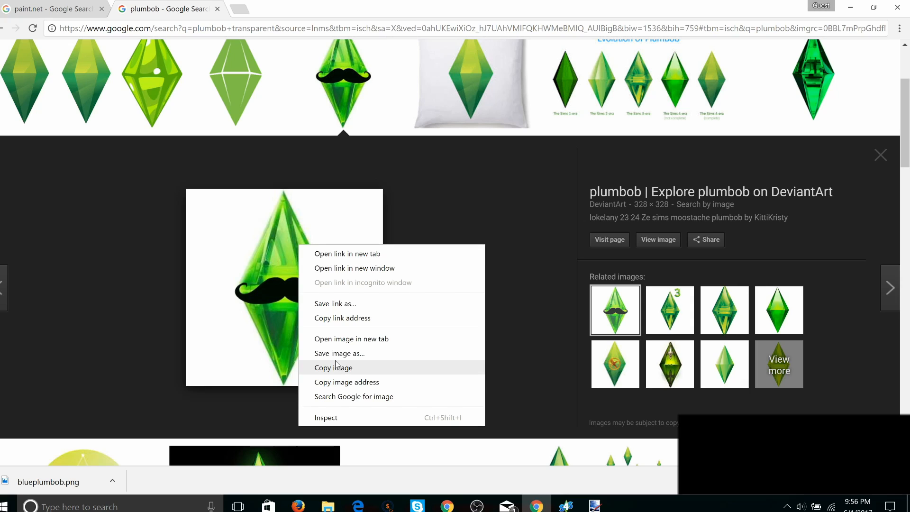
left_click(346, 373)
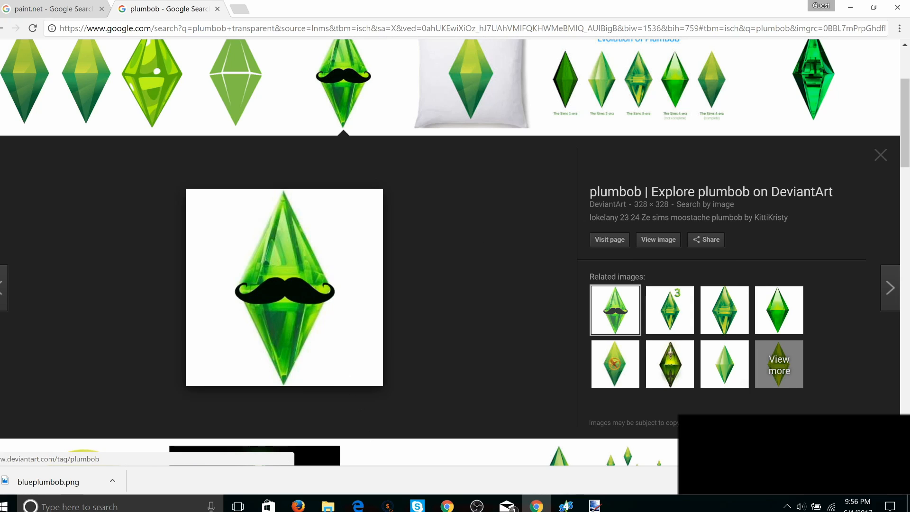
key("alt+Tab")
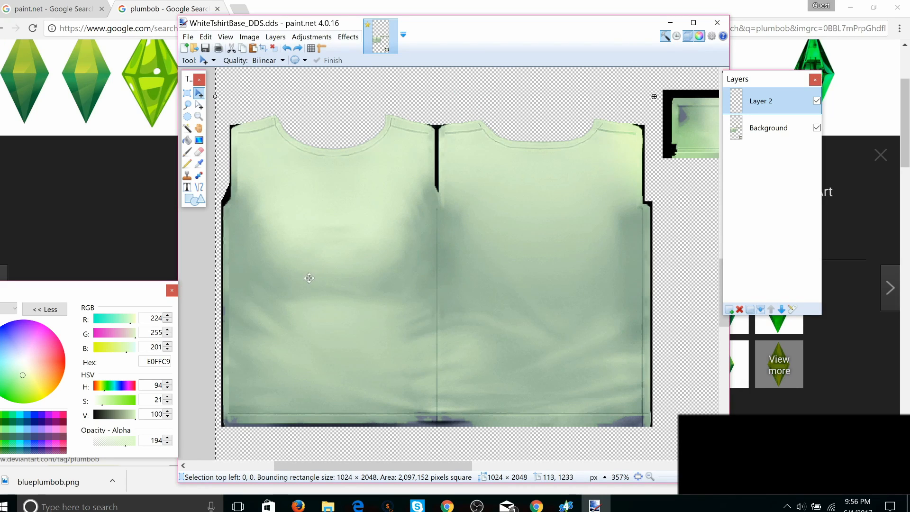
Step: Paste the mustache plumbob onto Layer 2, shrink it to about 151 × 158 px and center it on the shirt front's chest
key("ctrl+v")
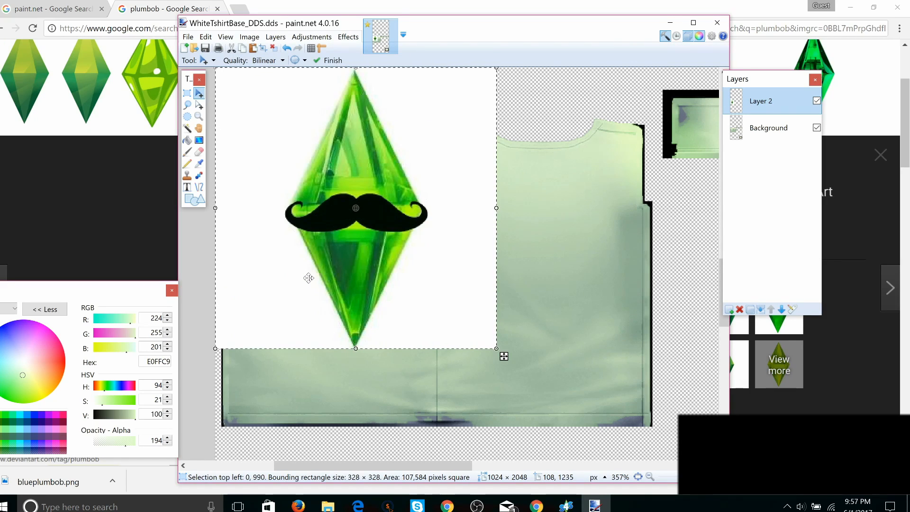
left_click_drag(347, 166, 363, 206)
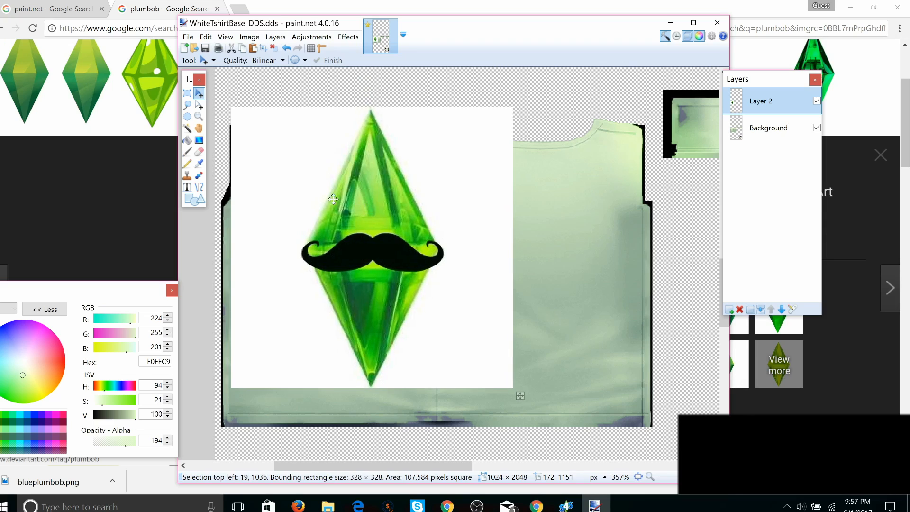
left_click(187, 128)
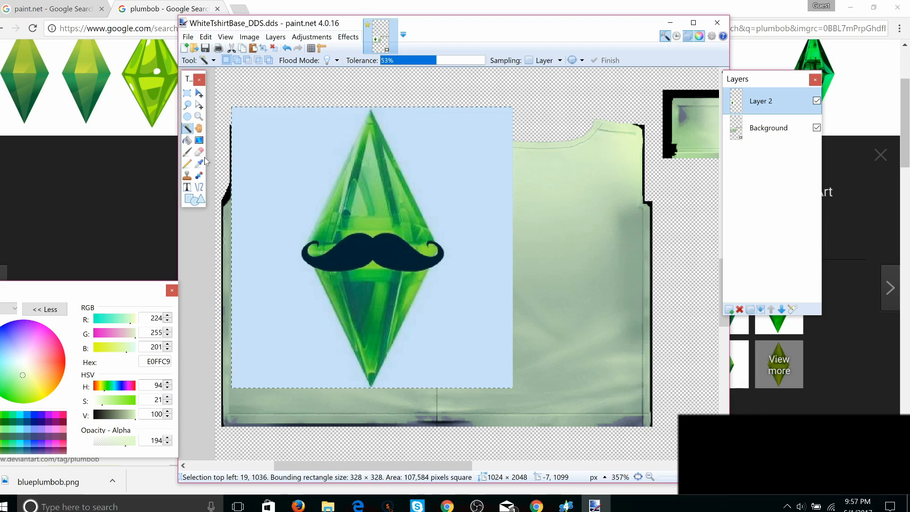
left_click(199, 93)
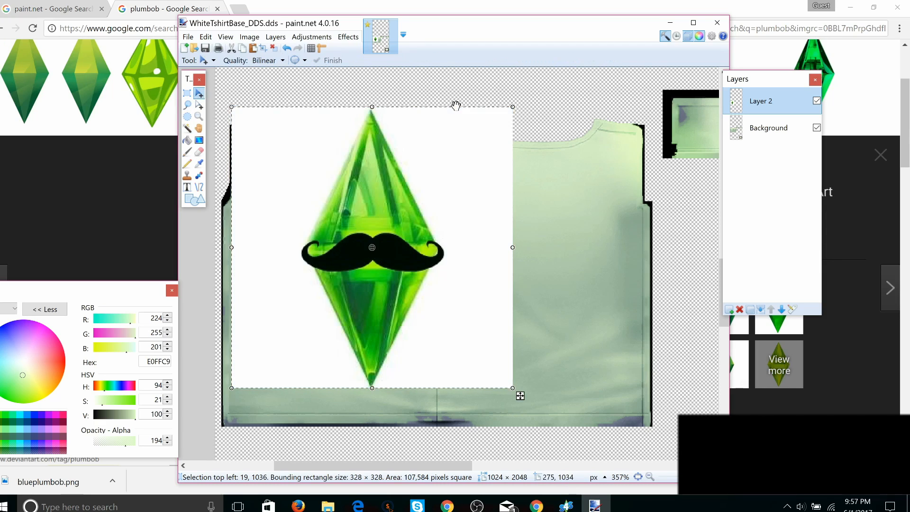
left_click_drag(510, 107, 360, 253)
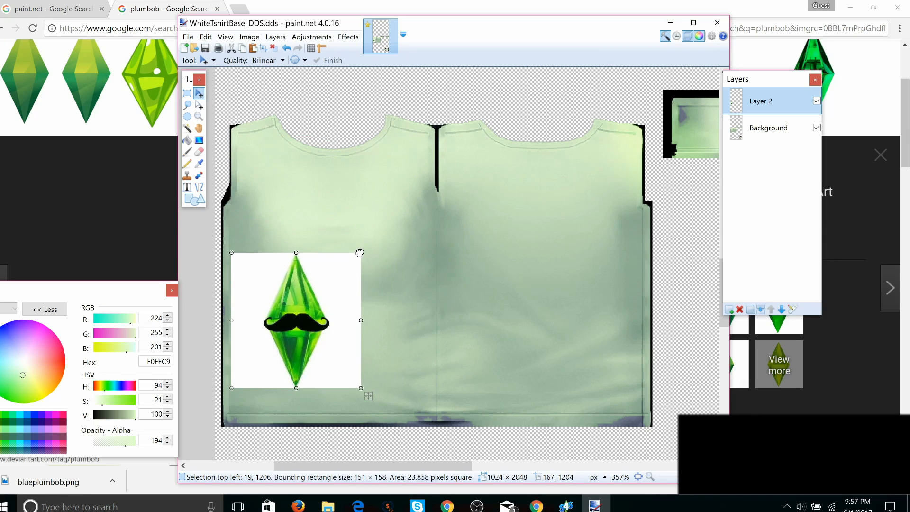
left_click_drag(333, 283, 354, 198)
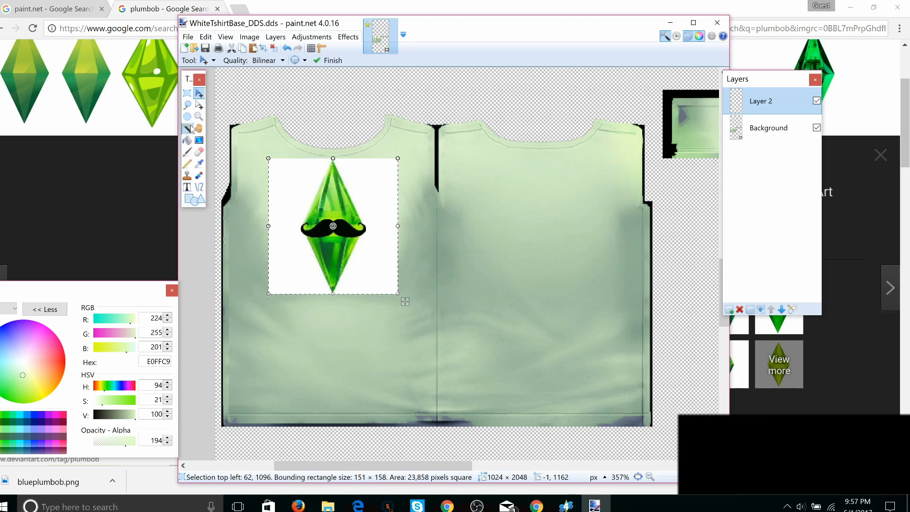
Step: Try to remove the white background around the plumbob with the Magic Wand at 53% tolerance and check the edges up close
left_click(291, 185)
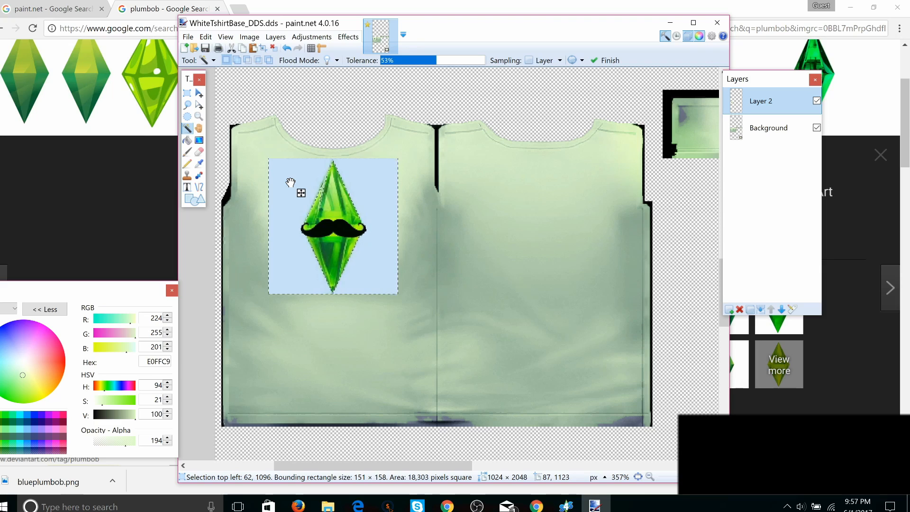
key("Delete")
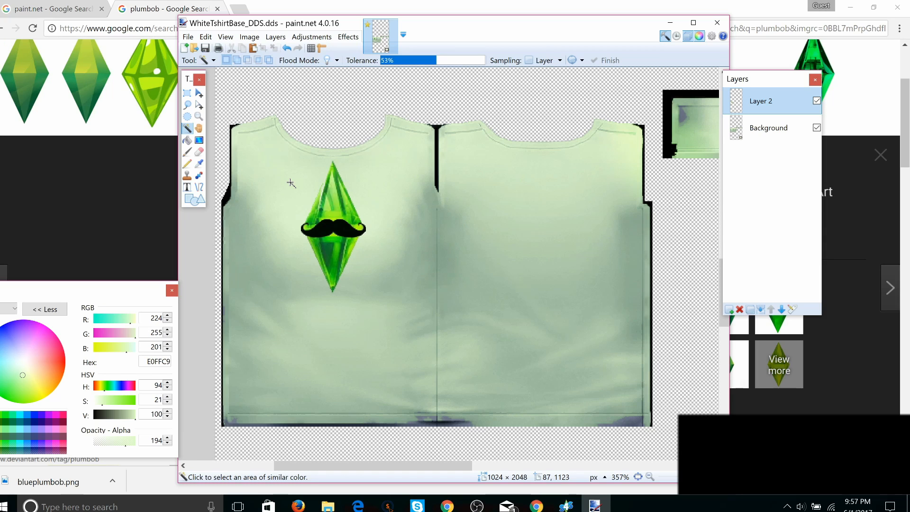
scroll(281, 173, "up", 1, "ctrl")
scroll(281, 173, "up", 5, "ctrl")
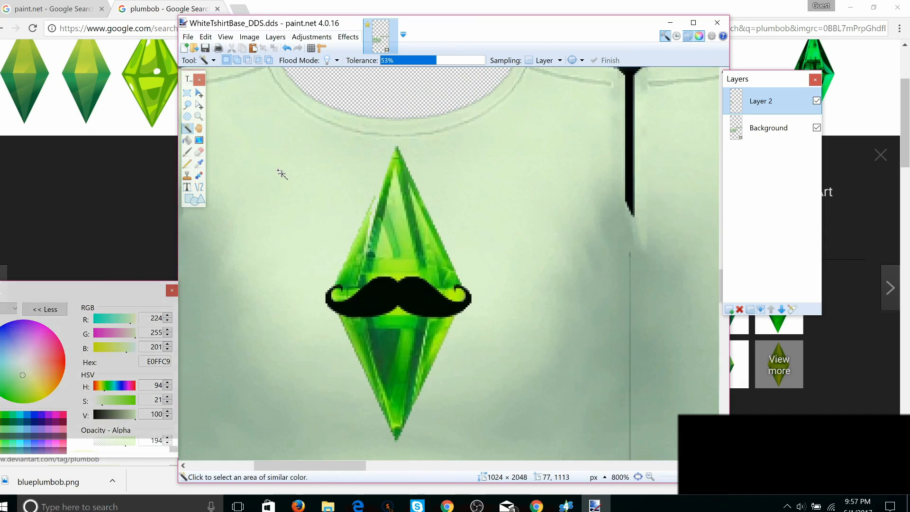
scroll(321, 204, "up", 2, "ctrl")
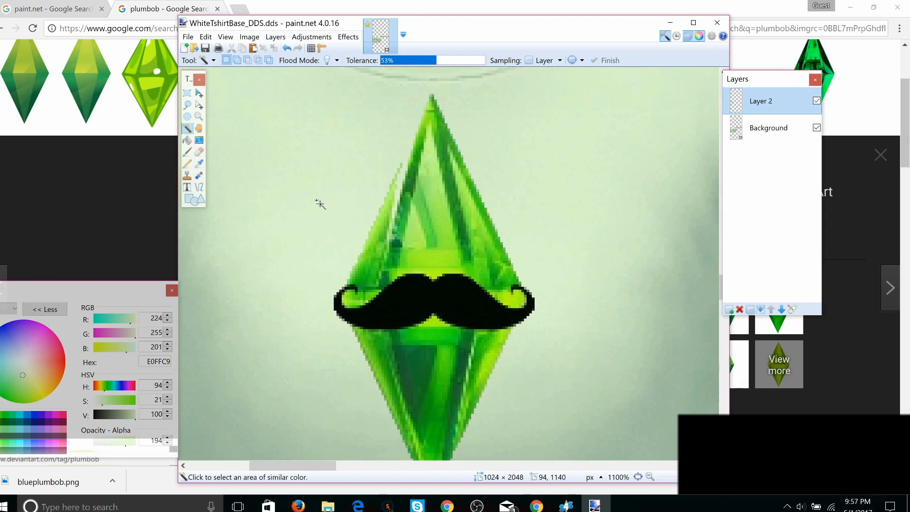
scroll(320, 204, "down", 1, "ctrl")
scroll(321, 204, "down", 3, "ctrl")
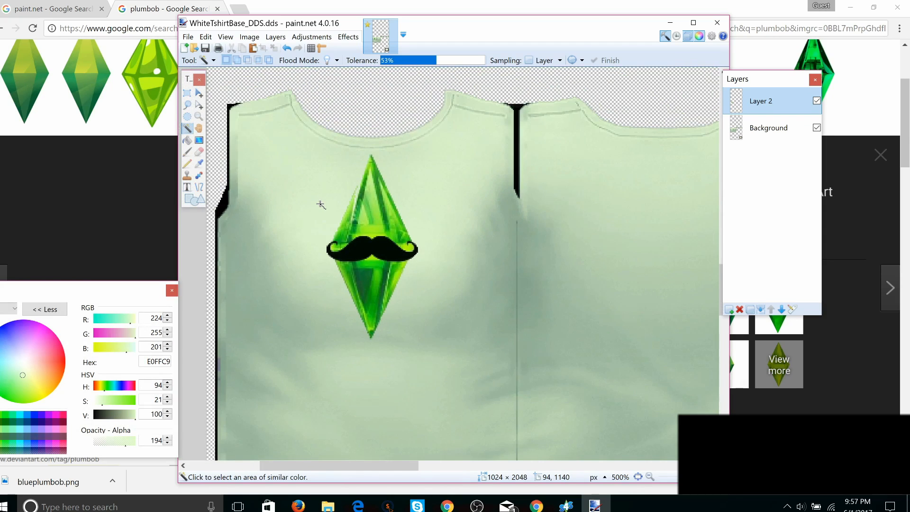
Step: Reselect the plumbob's white background with the Magic Wand at 40% tolerance, delete it and clear the selection
left_click(320, 204)
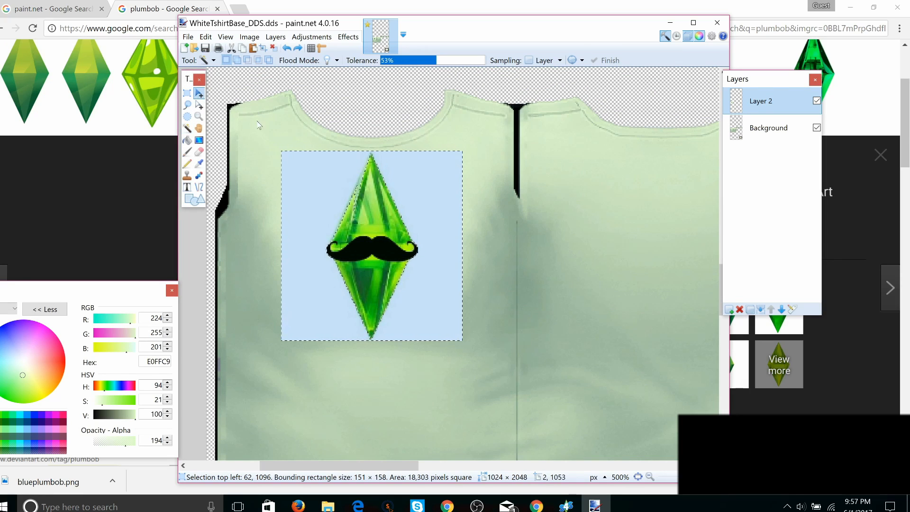
left_click(199, 93)
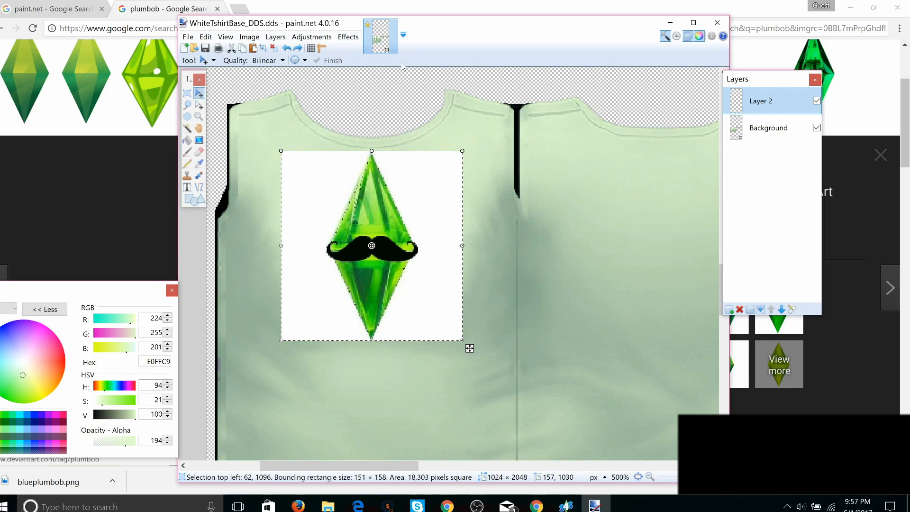
left_click(187, 128)
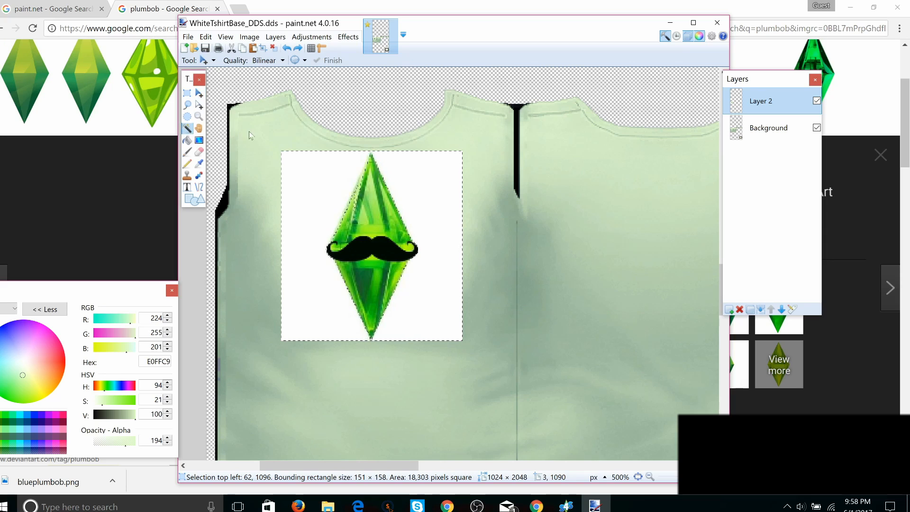
left_click_drag(430, 61, 426, 61)
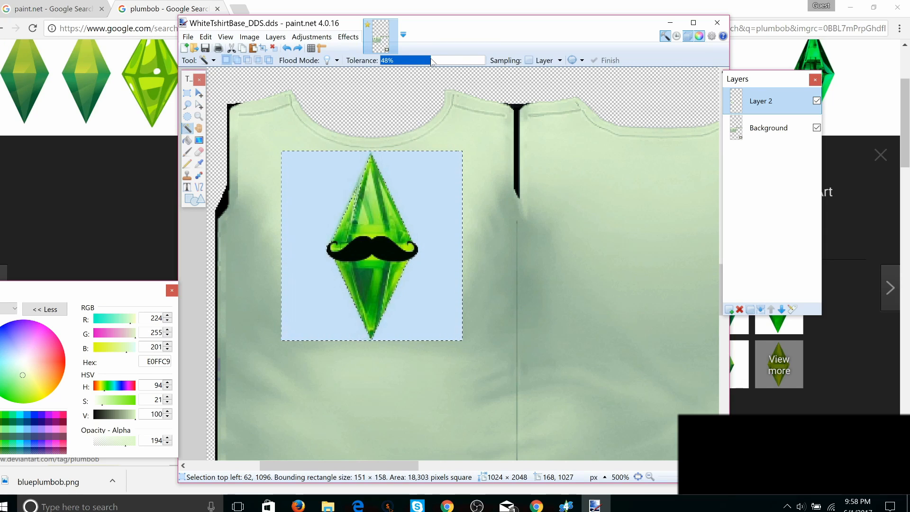
left_click(419, 181)
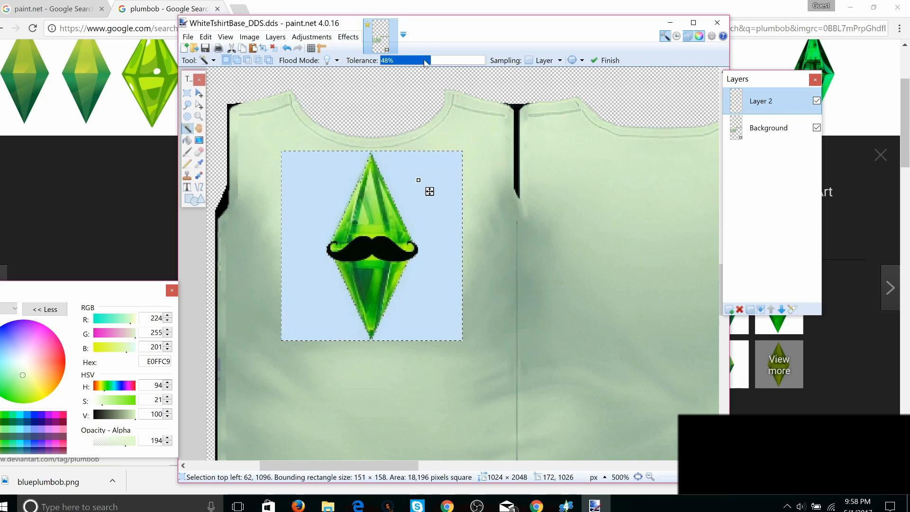
left_click_drag(427, 61, 423, 61)
left_click(397, 171)
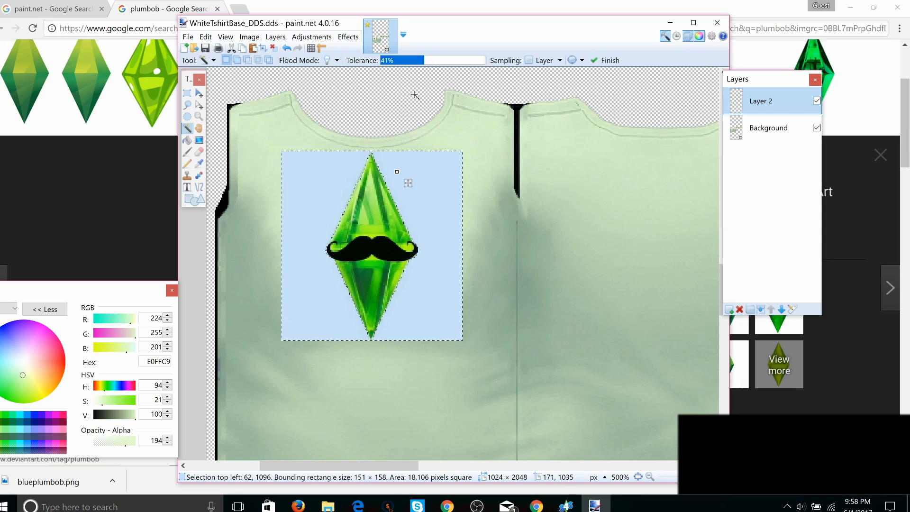
left_click(422, 62)
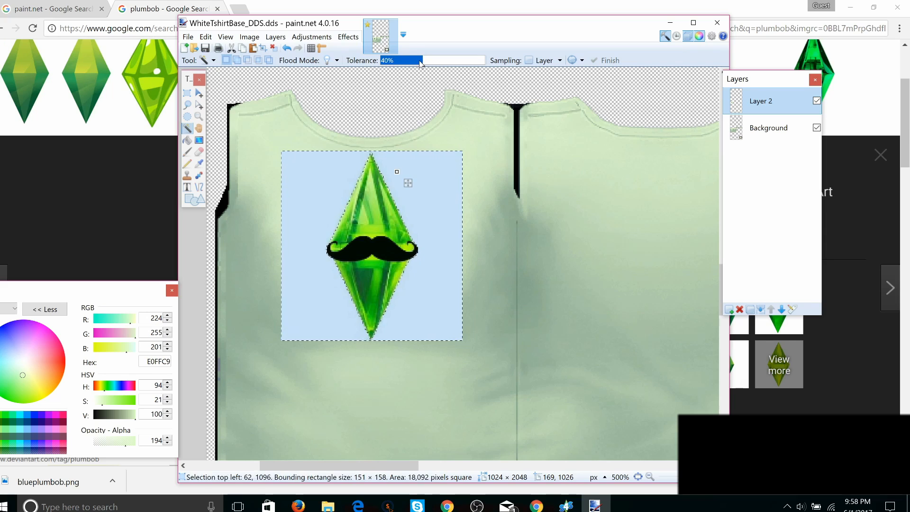
left_click(429, 165)
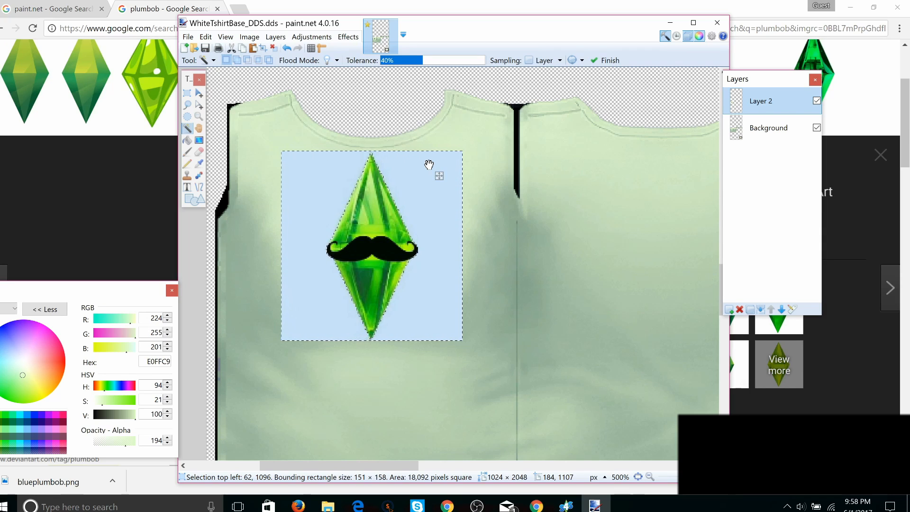
key("Delete")
key("ctrl+d")
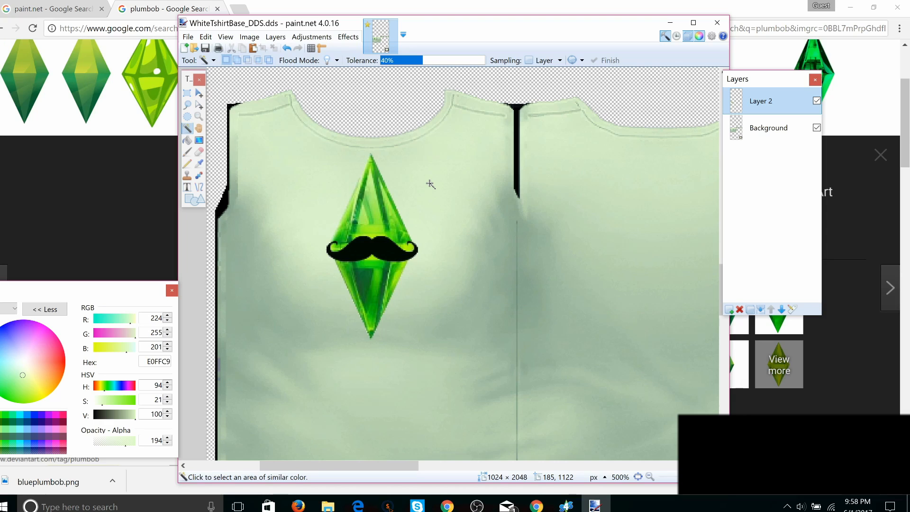
Step: Open Layer 2's properties, try an opacity of 106 and return it to 255
left_click(792, 309)
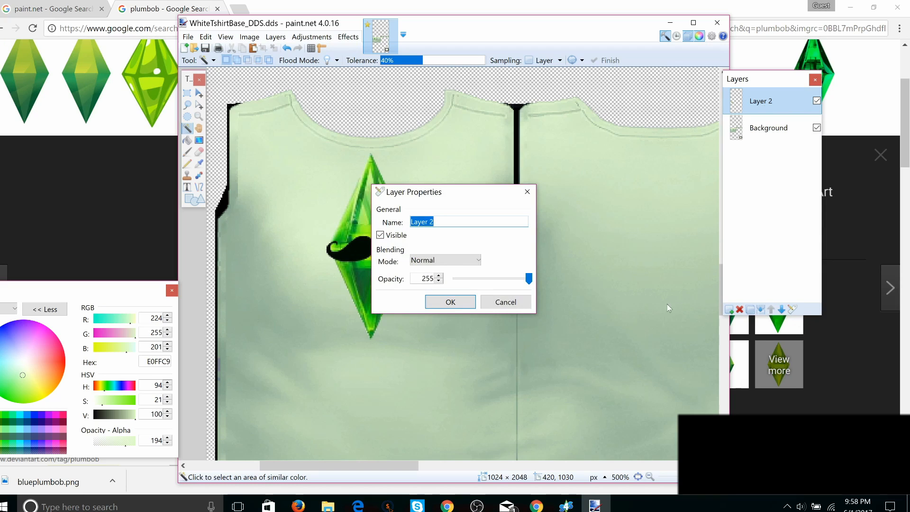
left_click_drag(439, 197, 614, 141)
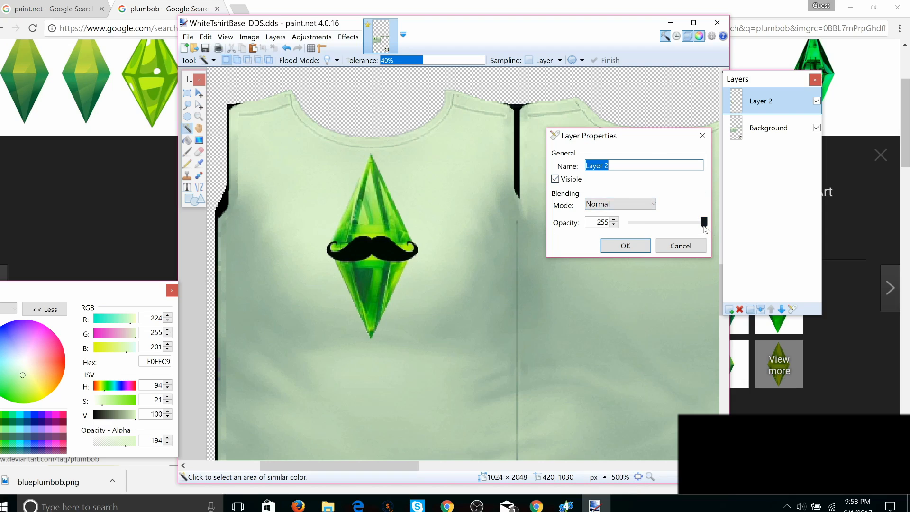
left_click_drag(702, 229, 662, 237)
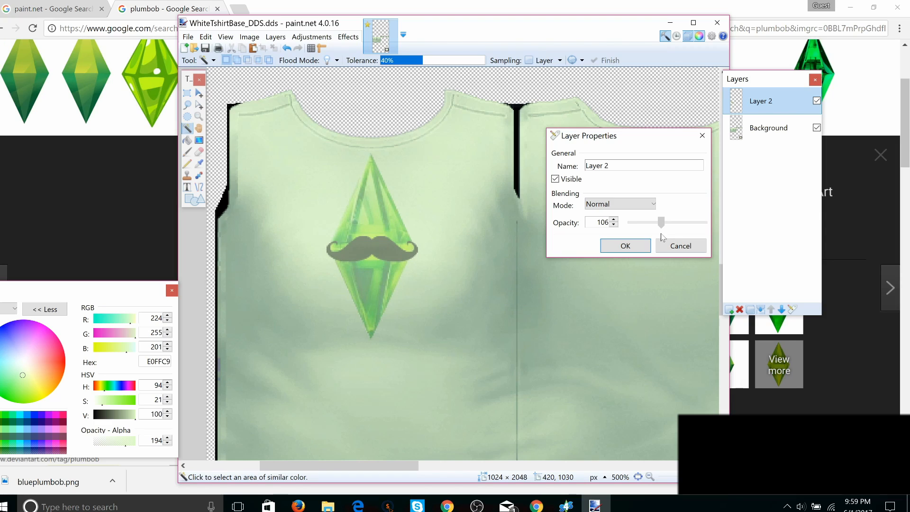
left_click_drag(662, 236, 707, 239)
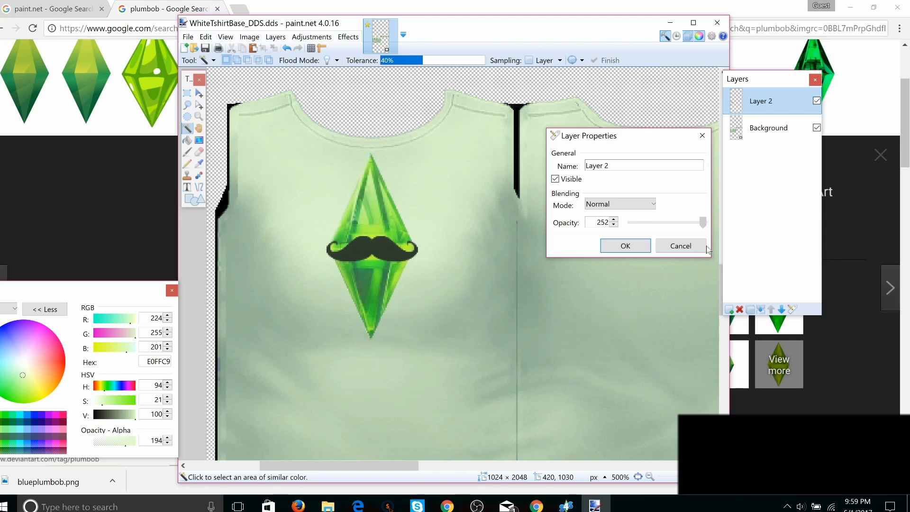
Step: Try the Multiply, Color Dodge, Difference, Negation and Screen blend modes on Layer 2, and return it to Normal
left_click(629, 210)
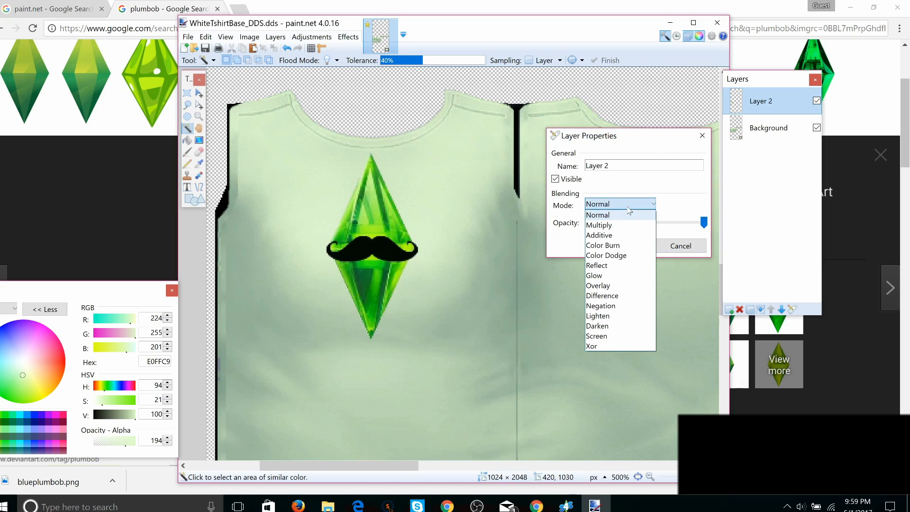
left_click(616, 224)
left_click(619, 204)
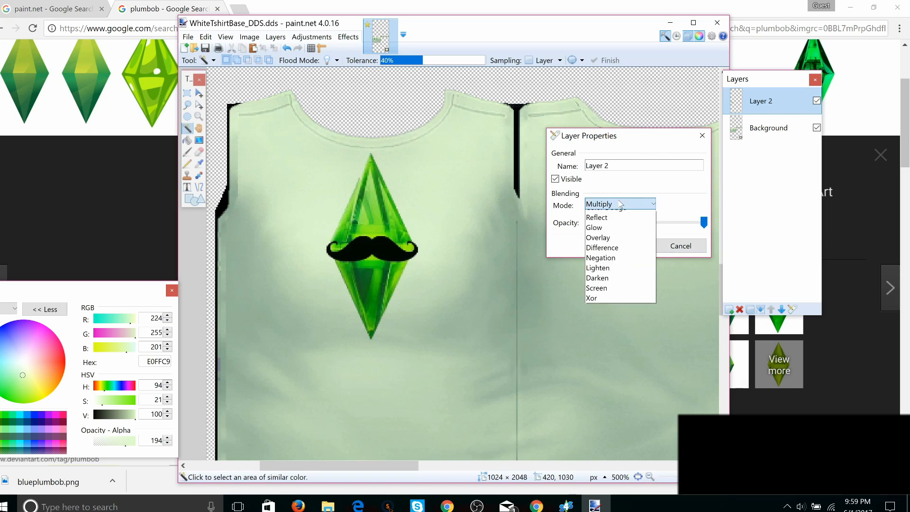
left_click(616, 251)
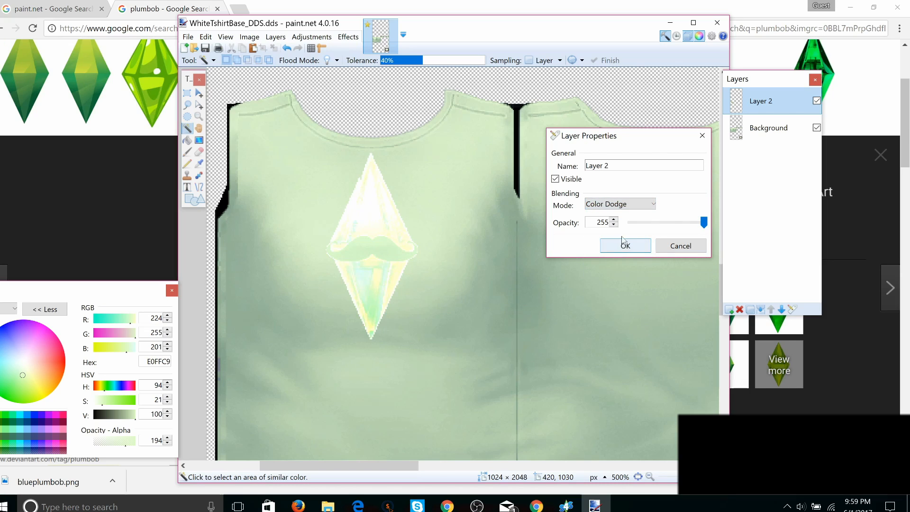
left_click(621, 204)
left_click(623, 299)
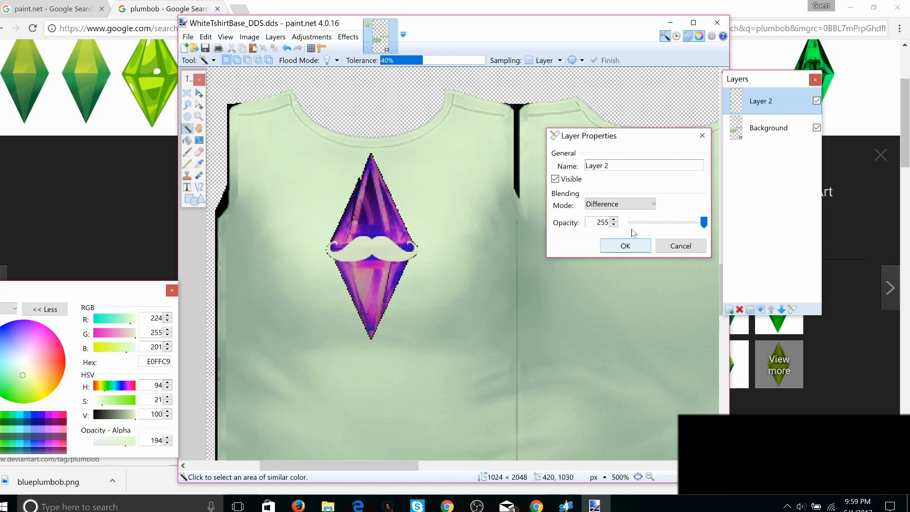
left_click(627, 205)
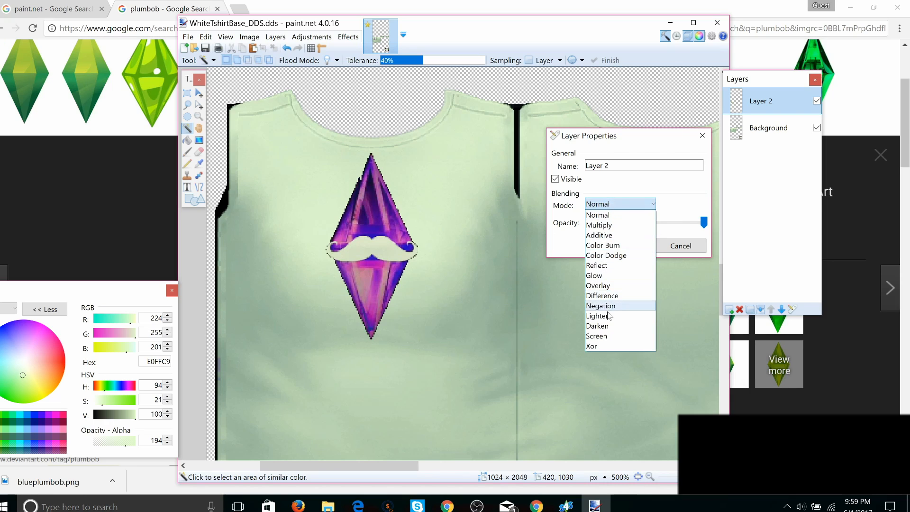
left_click(618, 308)
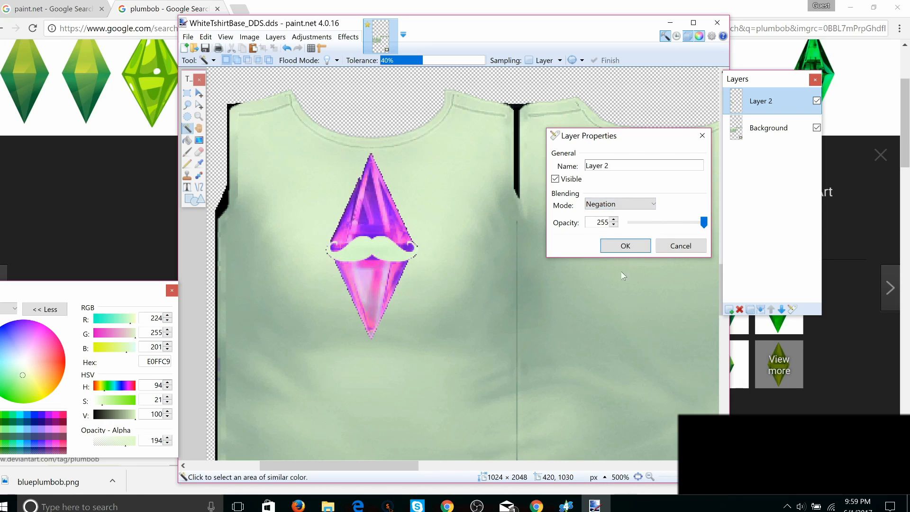
left_click(637, 205)
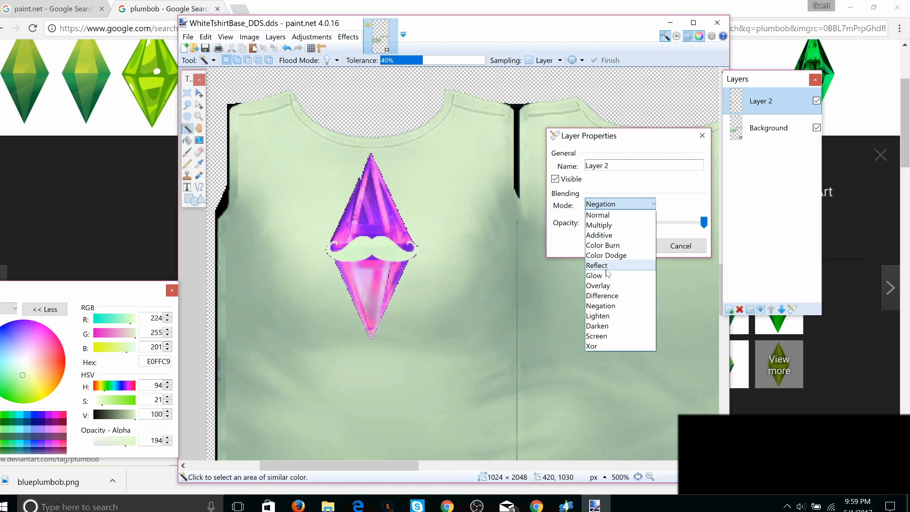
left_click(611, 336)
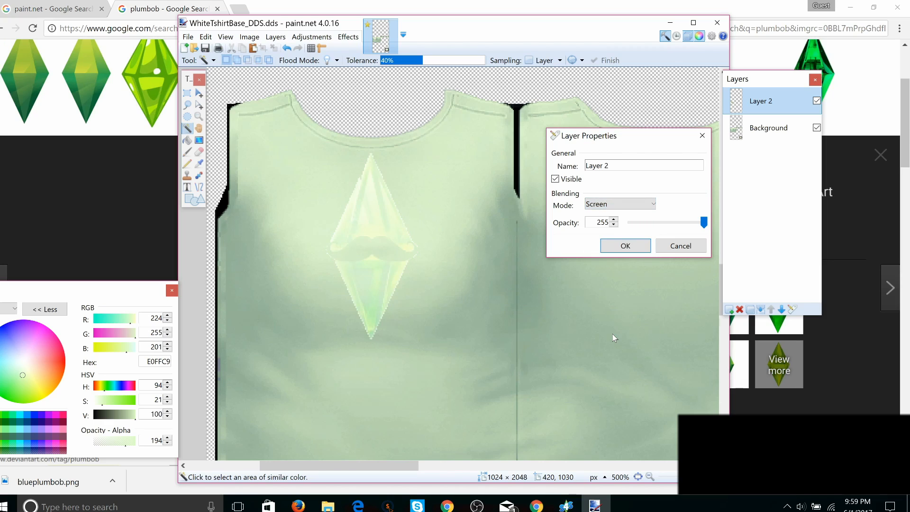
left_click(630, 205)
left_click(616, 216)
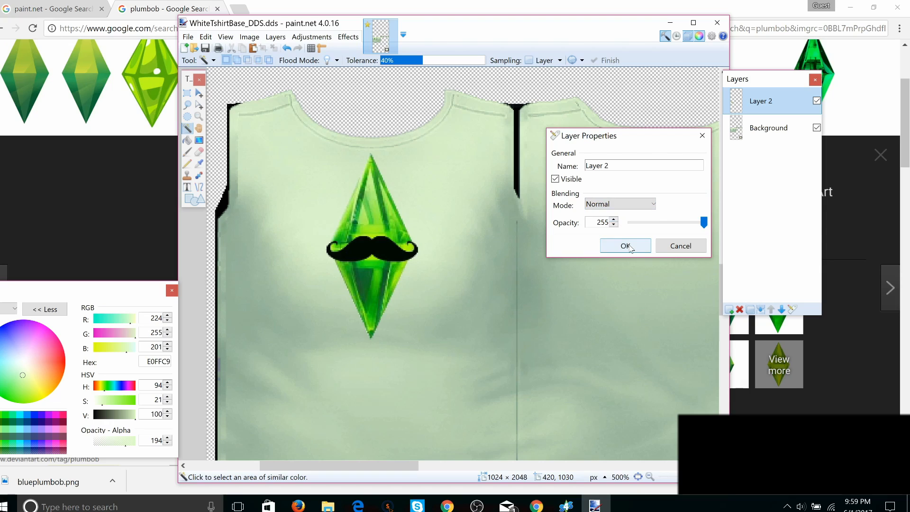
left_click(626, 246)
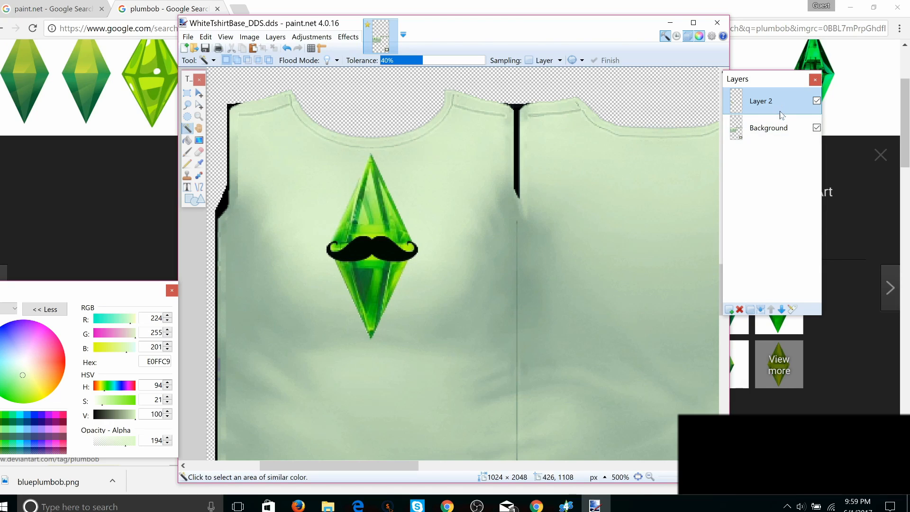
Step: Check Layer 2 by toggling its visibility, merge it down into the Background and save the T-shirt texture
left_click(817, 101)
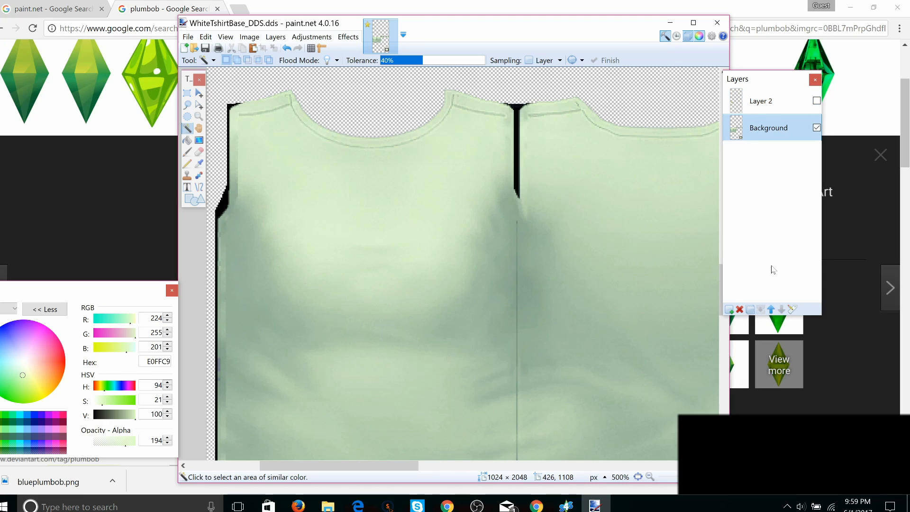
left_click(816, 101)
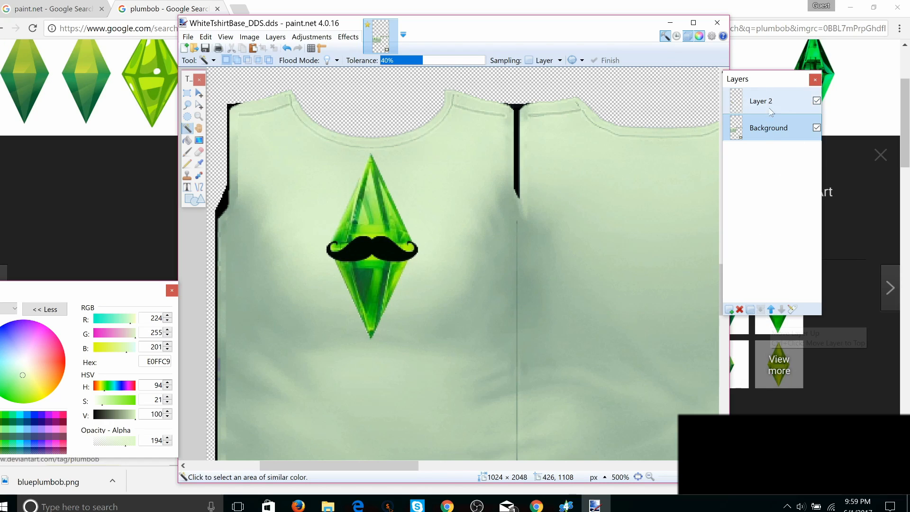
left_click(773, 307)
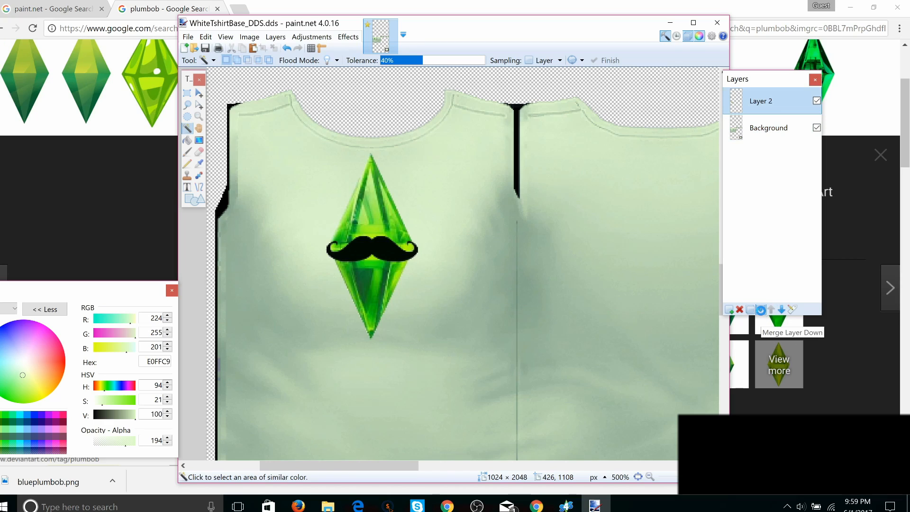
left_click(761, 310)
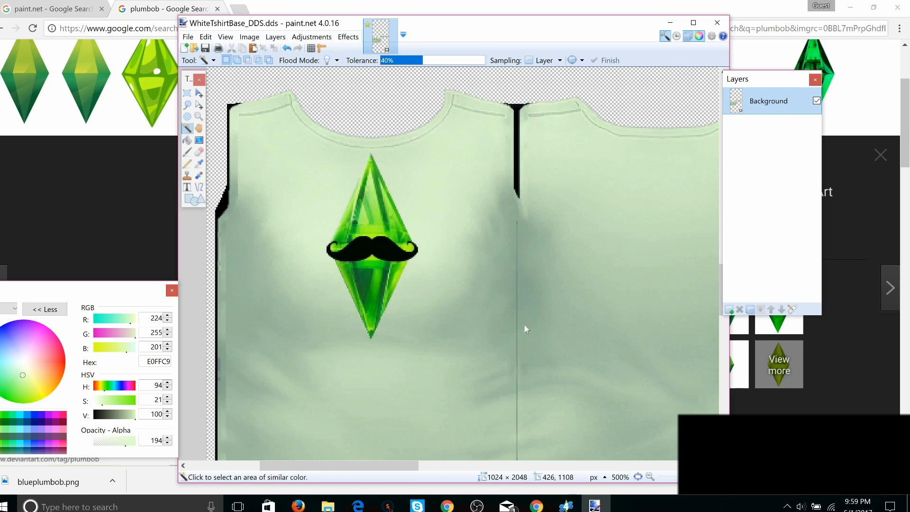
key("ctrl+s")
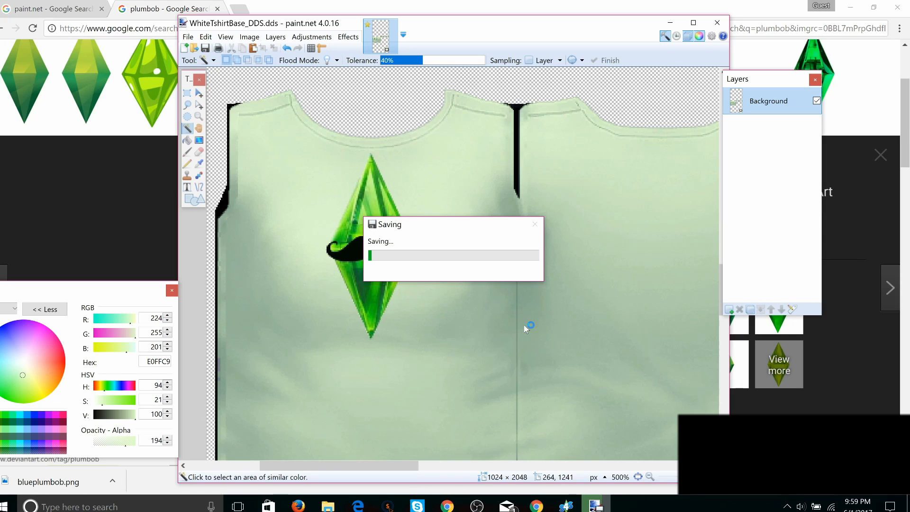
Step: Switch to Sims 4 Studio, add a third swatch and import WhiteTshirtBase_DDS as its diffuse texture
left_click(566, 506)
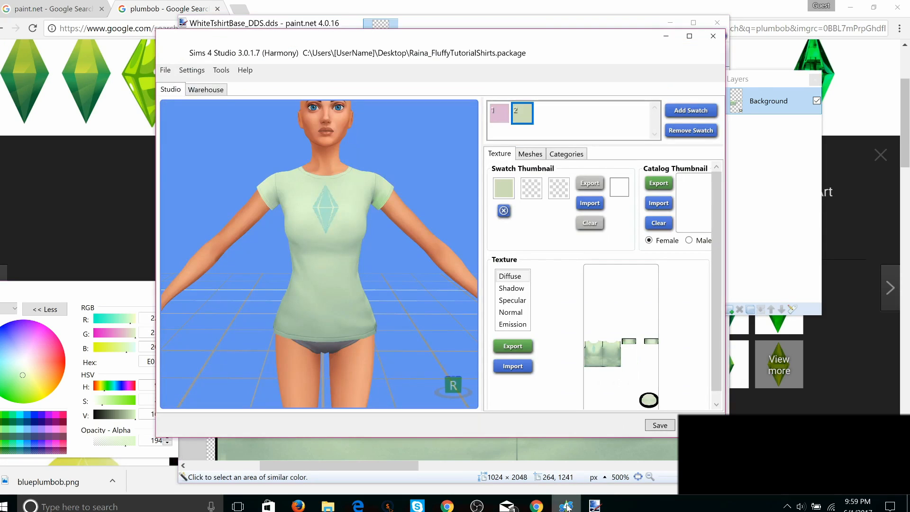
left_click(690, 111)
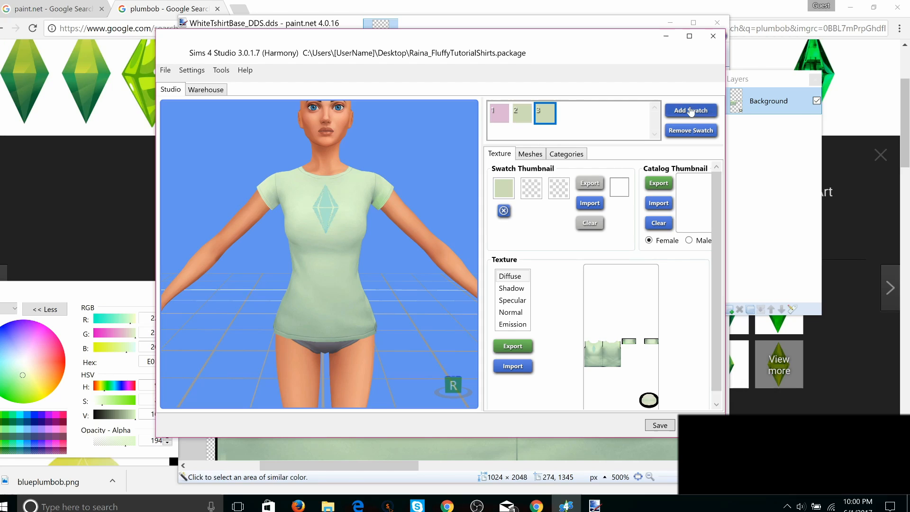
left_click(506, 368)
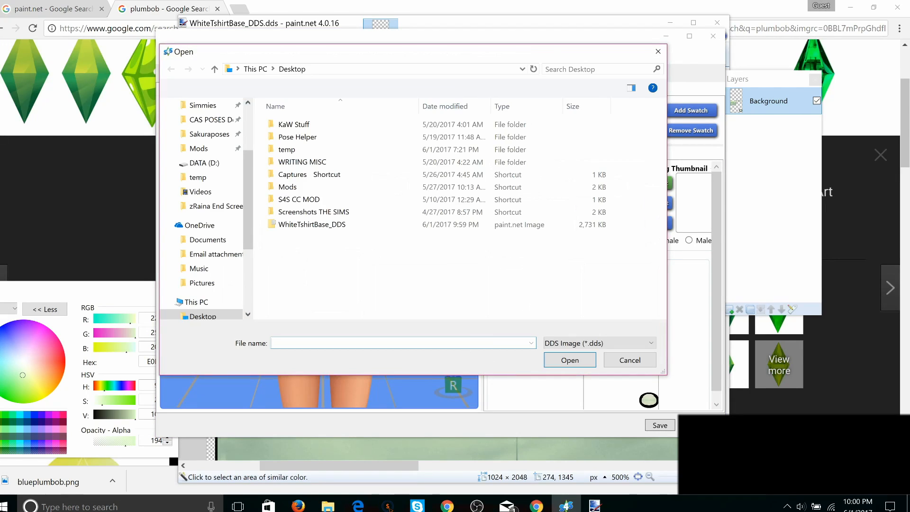
double_click(299, 225)
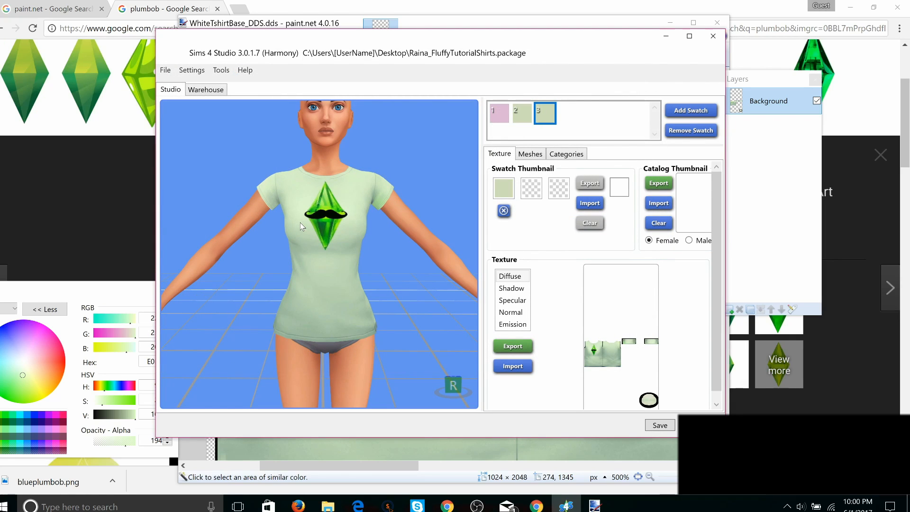
Step: Set the third swatch's thumbnail color to a brighter light green and save the package
left_click(503, 188)
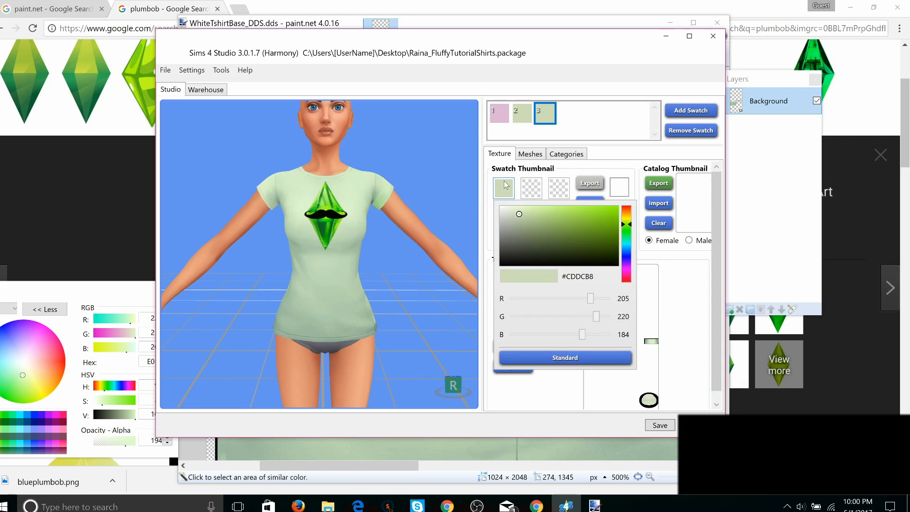
left_click(532, 209)
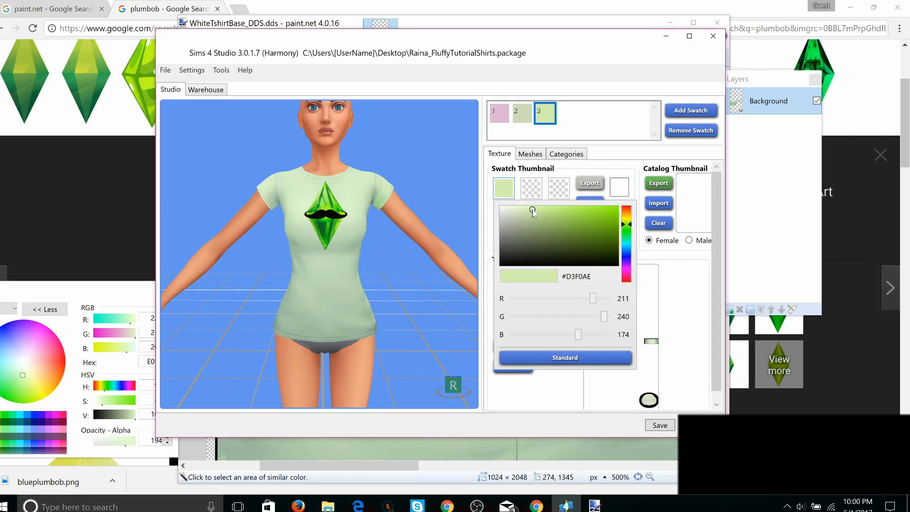
left_click(523, 211)
left_click(677, 281)
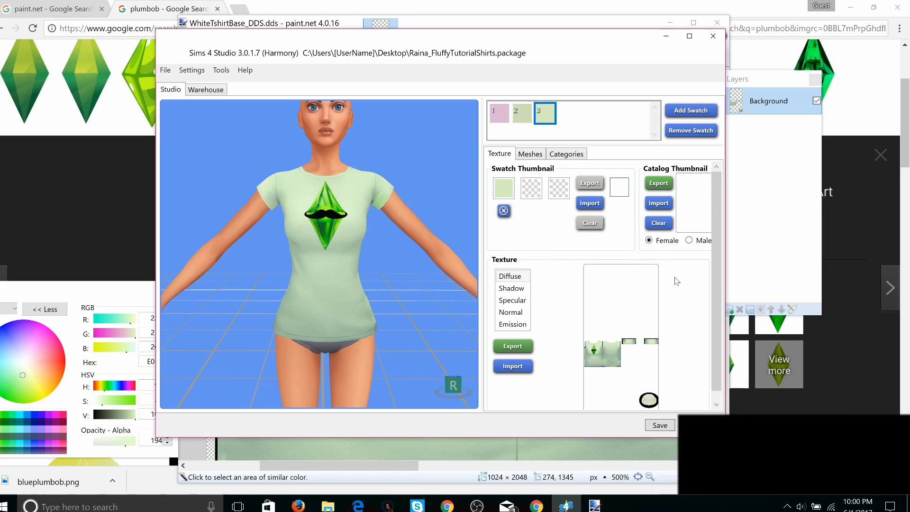
left_click(661, 426)
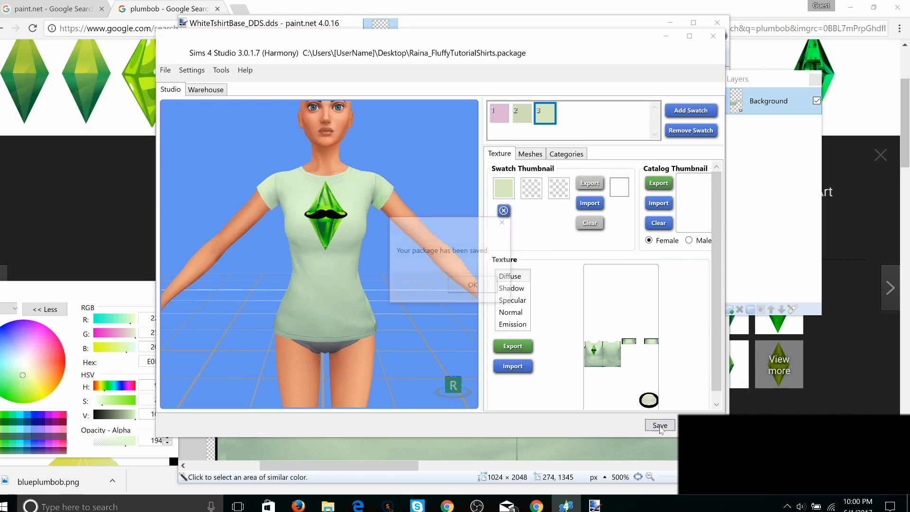
left_click(467, 287)
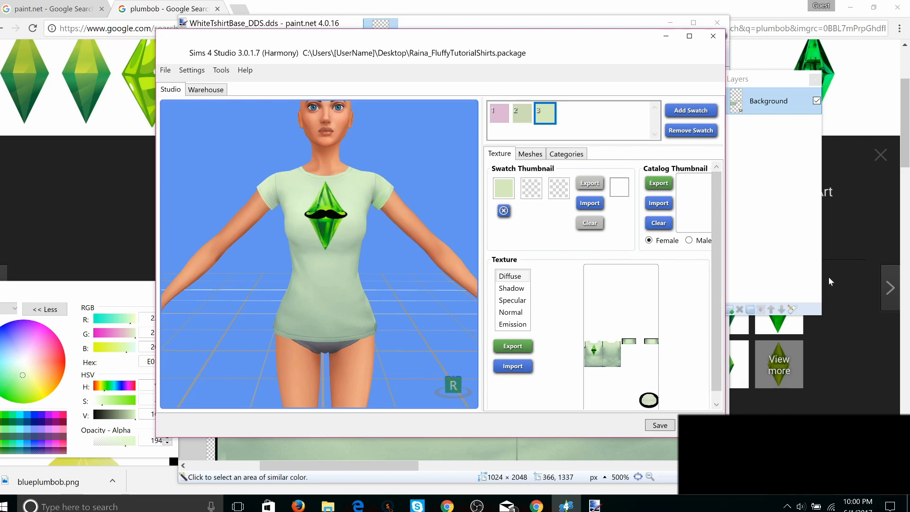
Step: Switch back to paint.net and add a new layer above the Background of the shirt texture
left_click(837, 240)
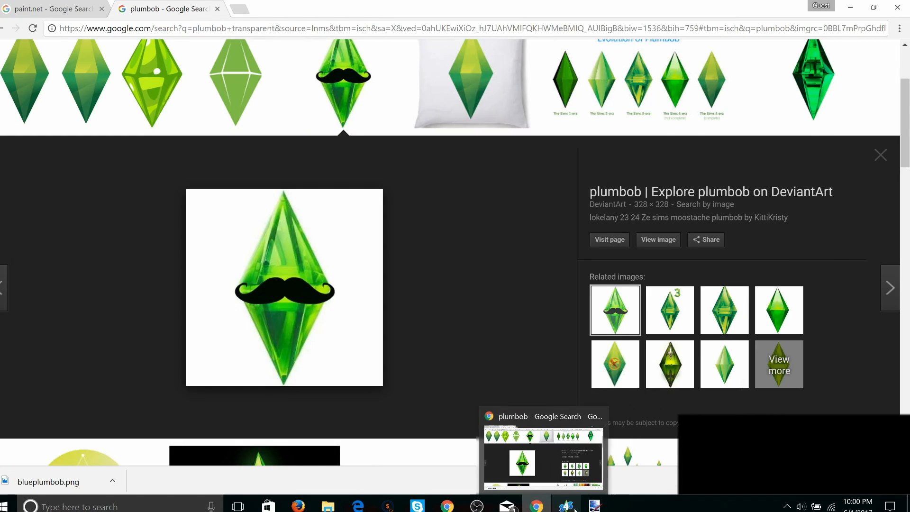
mouse_move(566, 505)
left_click(572, 455)
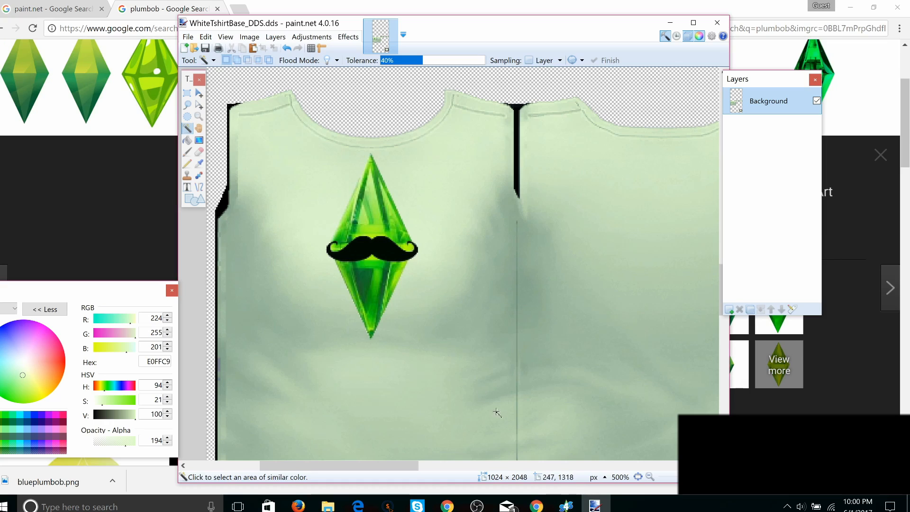
left_click(729, 311)
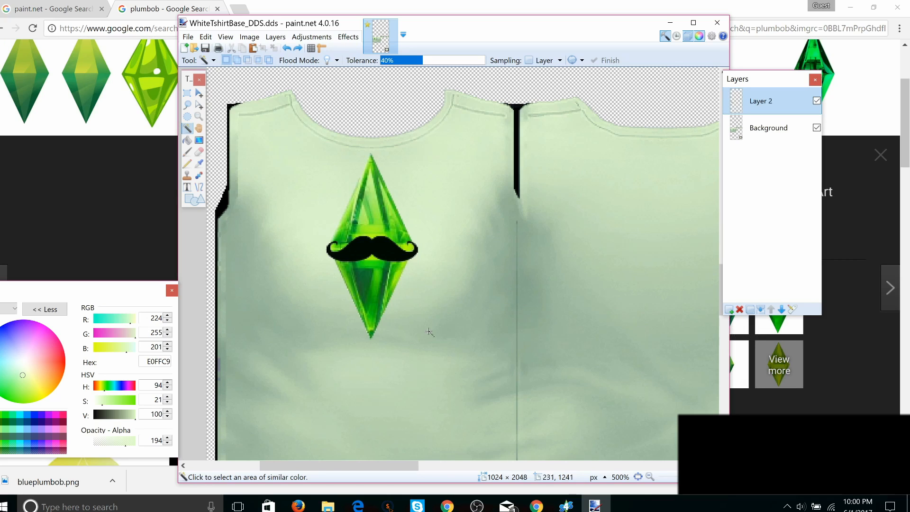
scroll(335, 341, "down", 1)
scroll(335, 341, "down", 1)
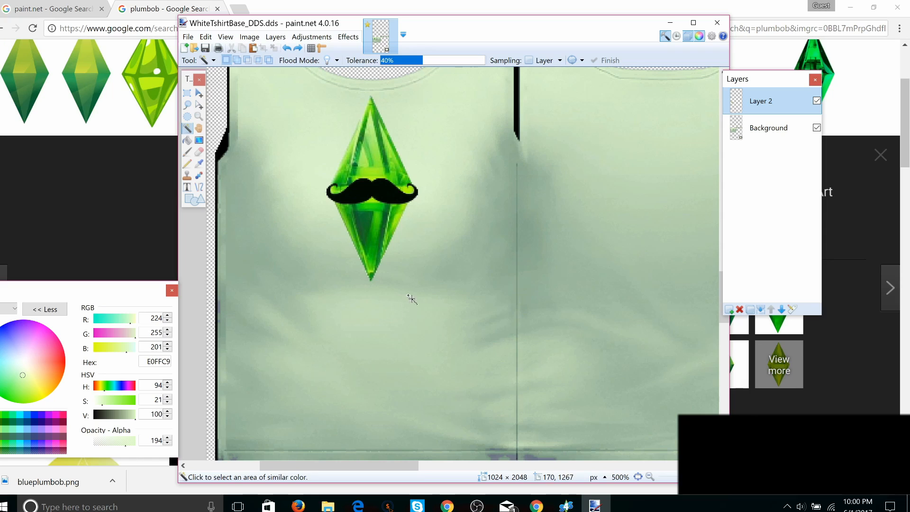
scroll(410, 299, "down", 2, "ctrl")
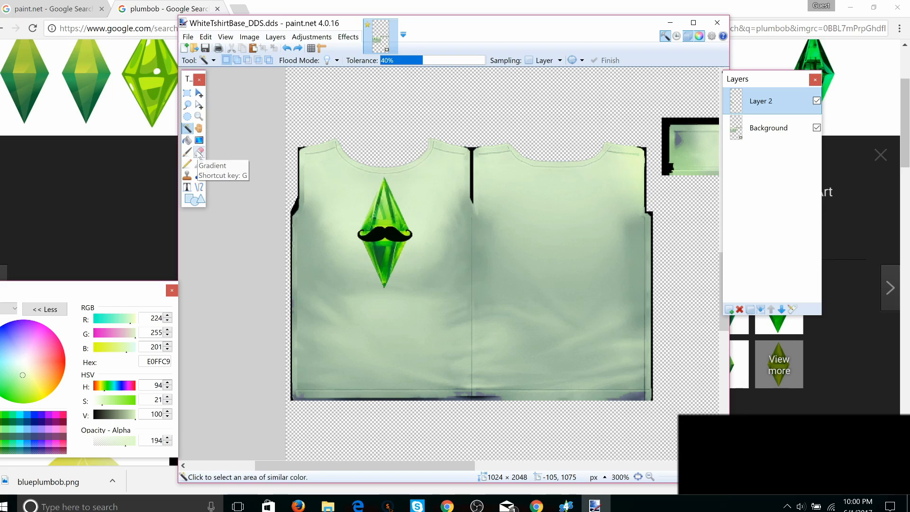
Step: Activate the Recolor tool and set the primary color to light pink FFC3C1
left_click(199, 176)
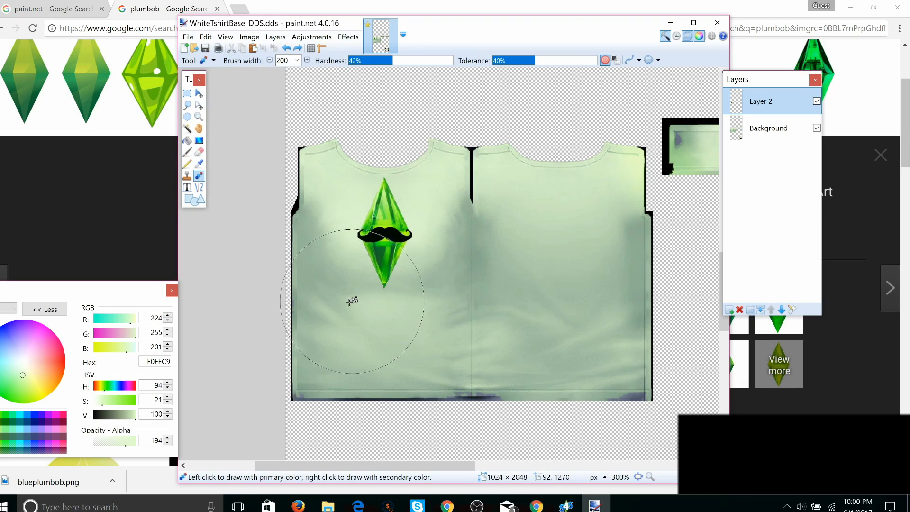
left_click(58, 365)
left_click(37, 355)
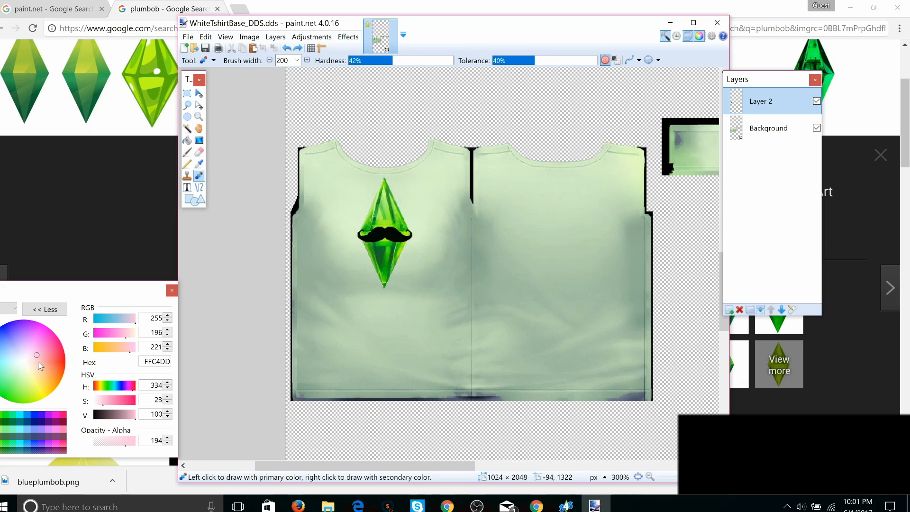
left_click(39, 362)
Step: Try recoloring the shirt with pink strokes on the empty Layer 2, and undo them
left_click(301, 353)
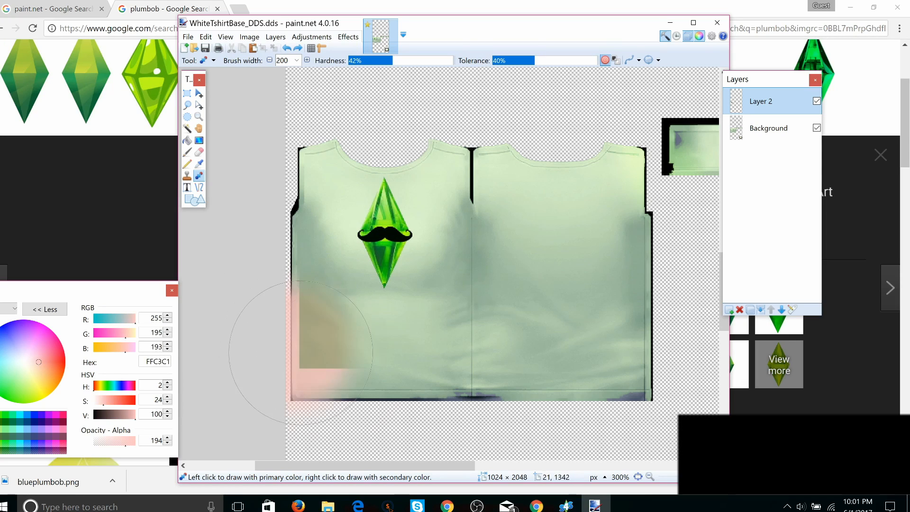
left_click_drag(301, 353, 486, 356)
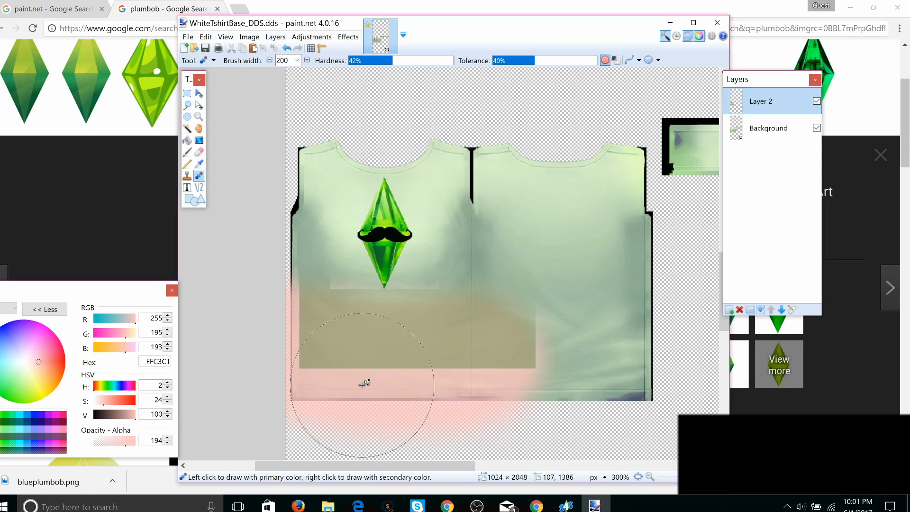
key("ctrl+z")
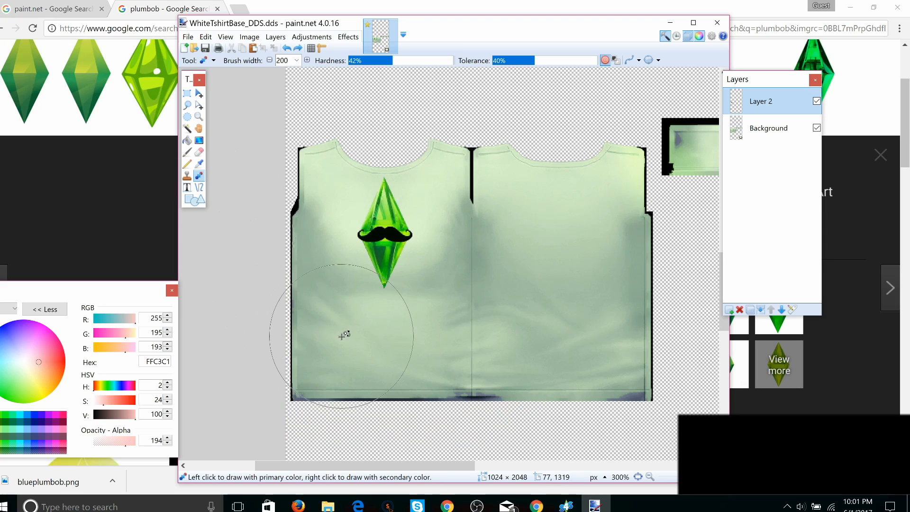
mouse_move(346, 331)
left_mouse_down()
mouse_move(423, 342)
mouse_move(587, 318)
mouse_move(460, 257)
mouse_move(379, 204)
mouse_move(325, 223)
left_mouse_up()
key("ctrl+z")
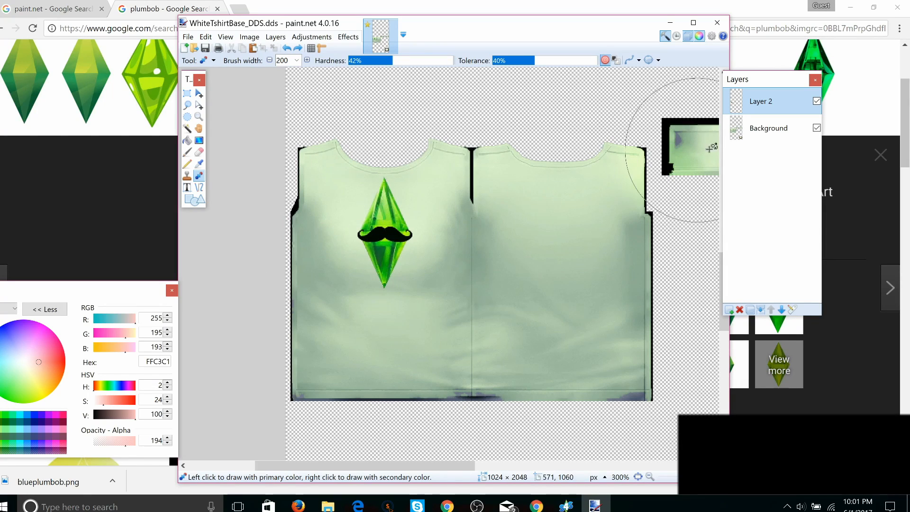
Step: Recolor the lower half of the shirt front and back pink on the Background layer, undoing the first pass and repainting at 48% tolerance
left_click(760, 131)
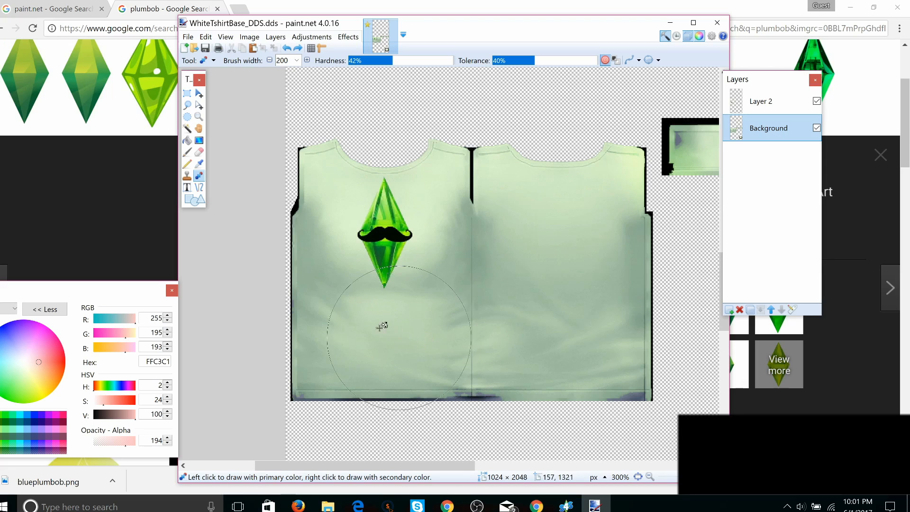
left_click(324, 341)
left_click_drag(323, 341, 649, 343)
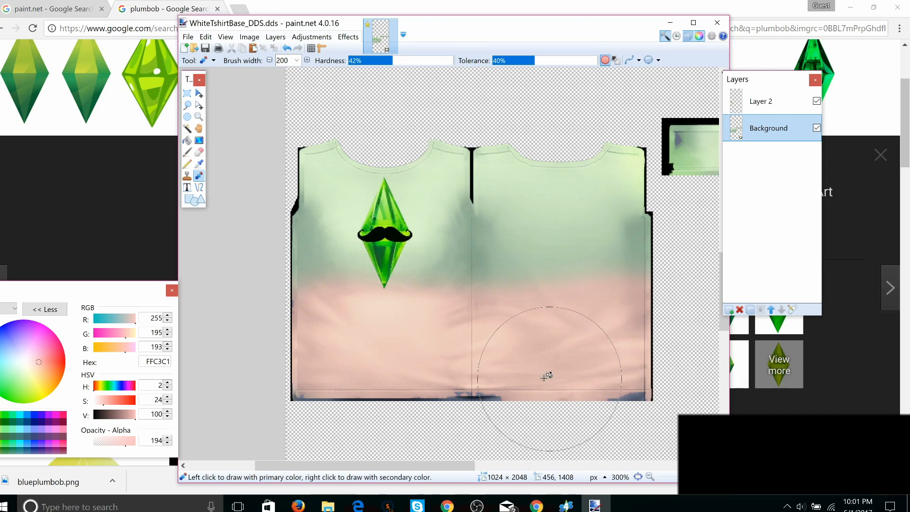
key("ctrl+z")
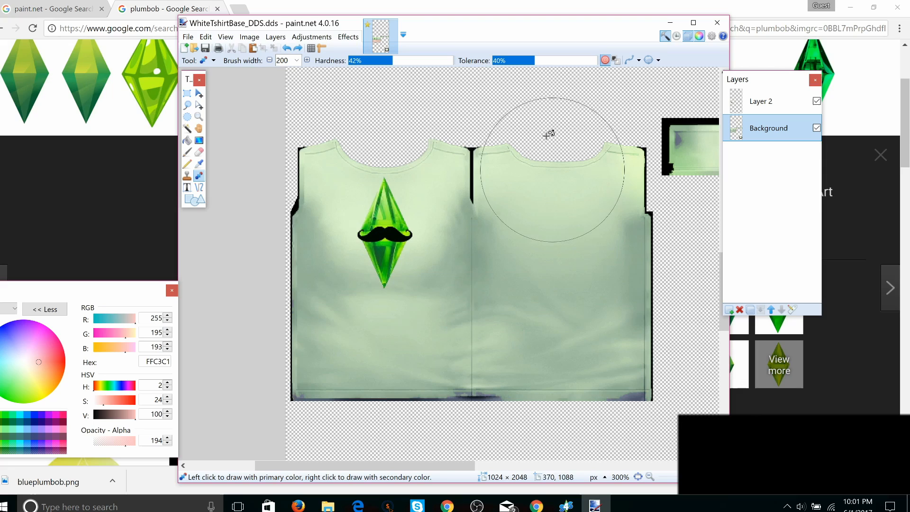
left_click(543, 61)
mouse_move(342, 350)
left_mouse_down()
mouse_move(327, 344)
mouse_move(601, 353)
mouse_move(282, 358)
left_mouse_up()
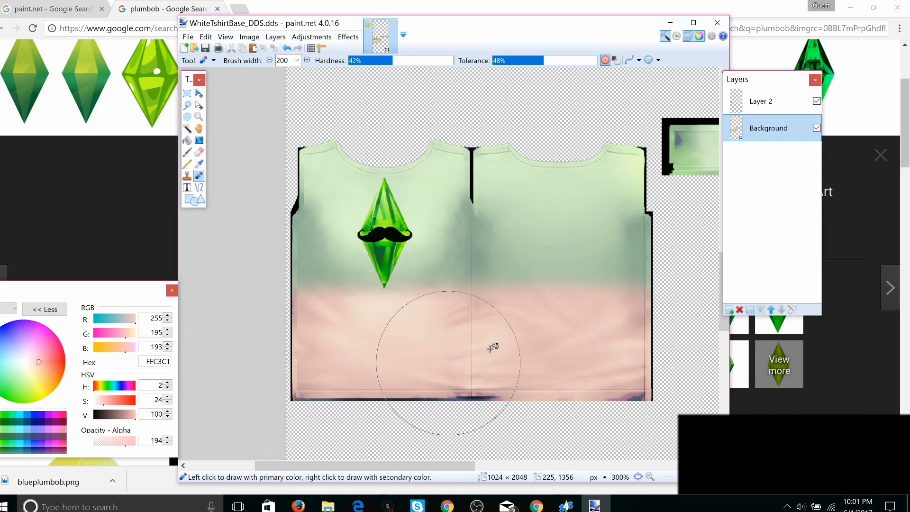
Step: Remove the empty Layer 2 and save the two-tone green and pink texture
left_click(753, 106)
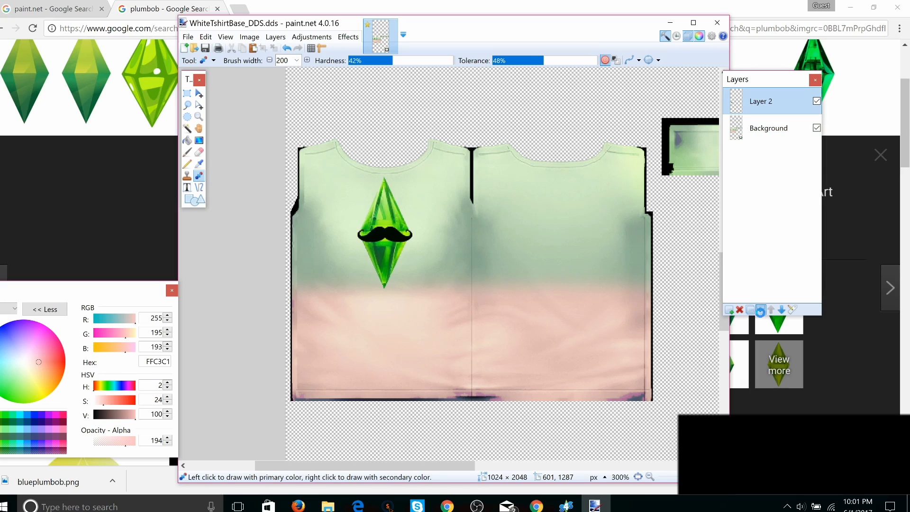
left_click(739, 309)
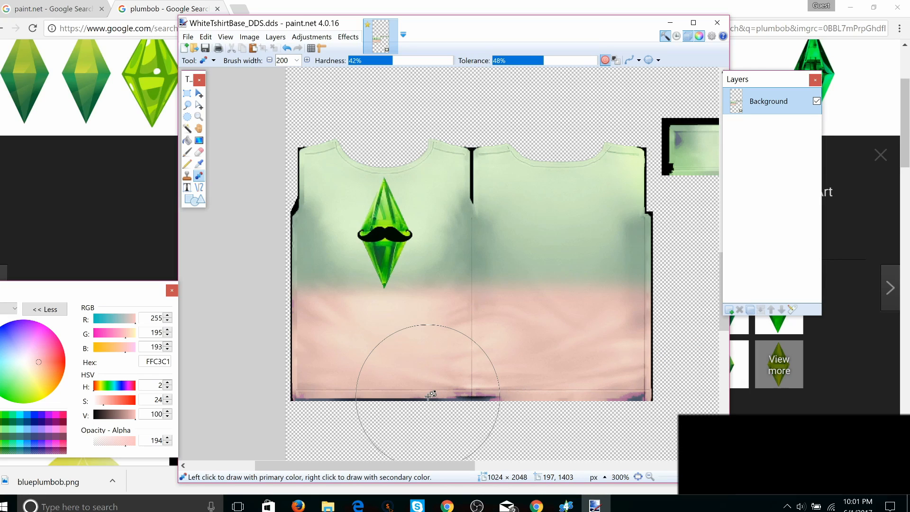
key("ctrl+s")
Step: Switch to Sims 4 Studio, add a fourth swatch and import WhiteTshirtBase_DDS with the pink lower half as its diffuse texture
left_click(564, 506)
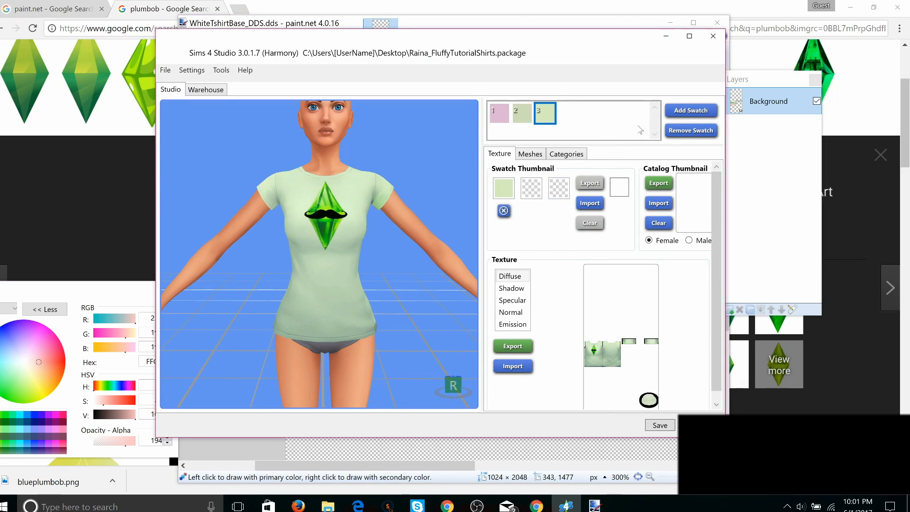
left_click(684, 112)
left_click(519, 365)
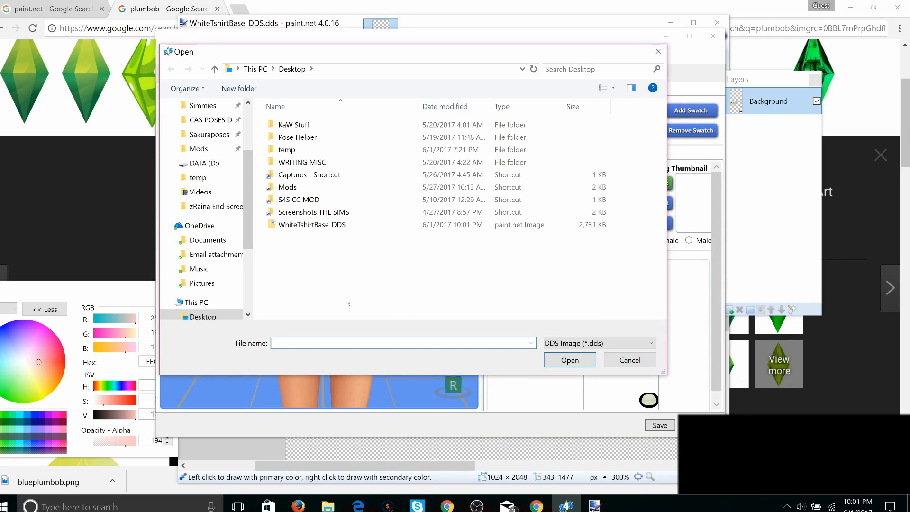
double_click(298, 225)
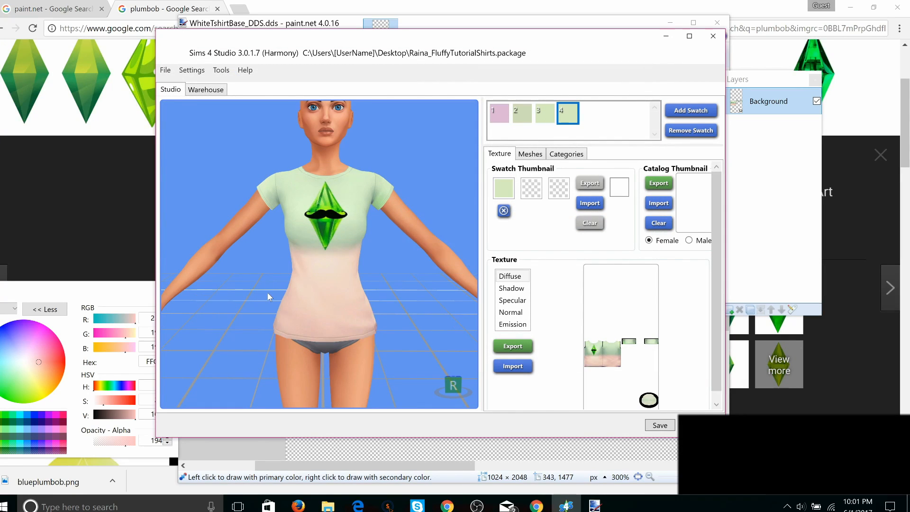
left_click_drag(267, 292, 289, 296)
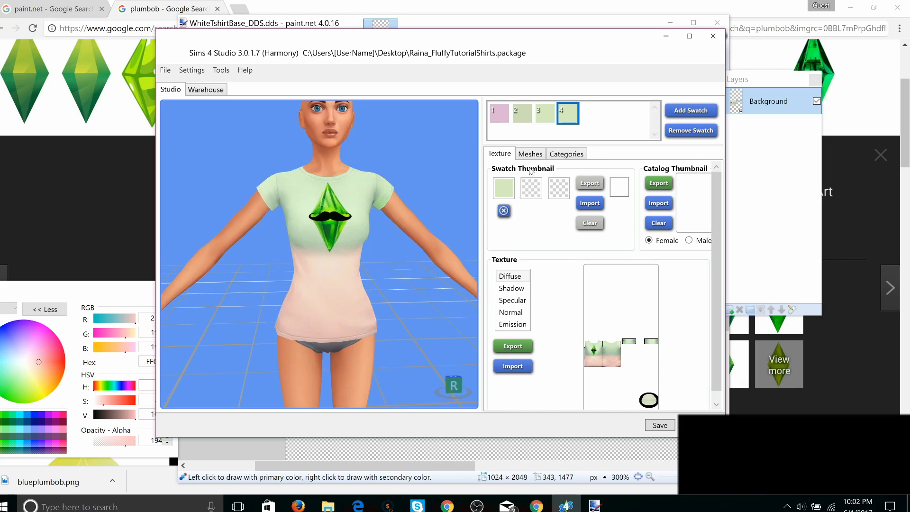
Step: Give the fourth swatch's thumbnail a second colour of light peach #EED8B8 and save the package
left_click(510, 189)
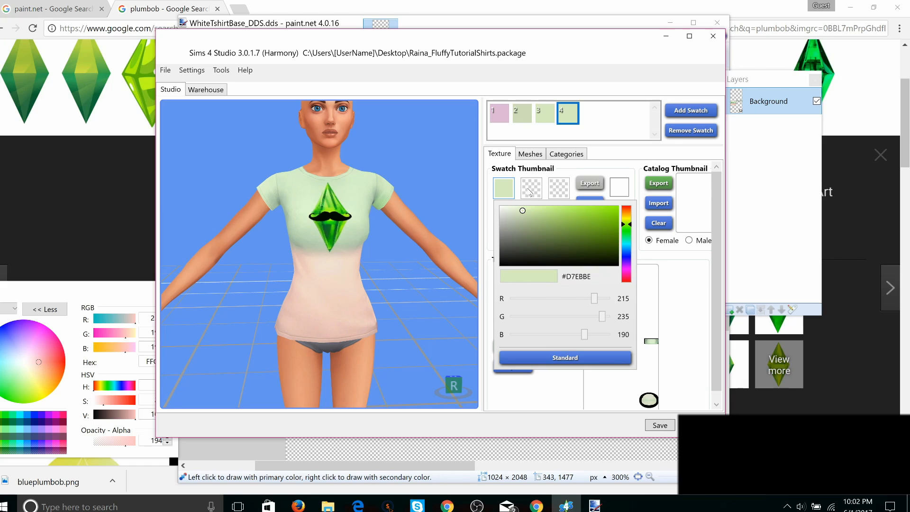
left_click(530, 190)
left_click(533, 188)
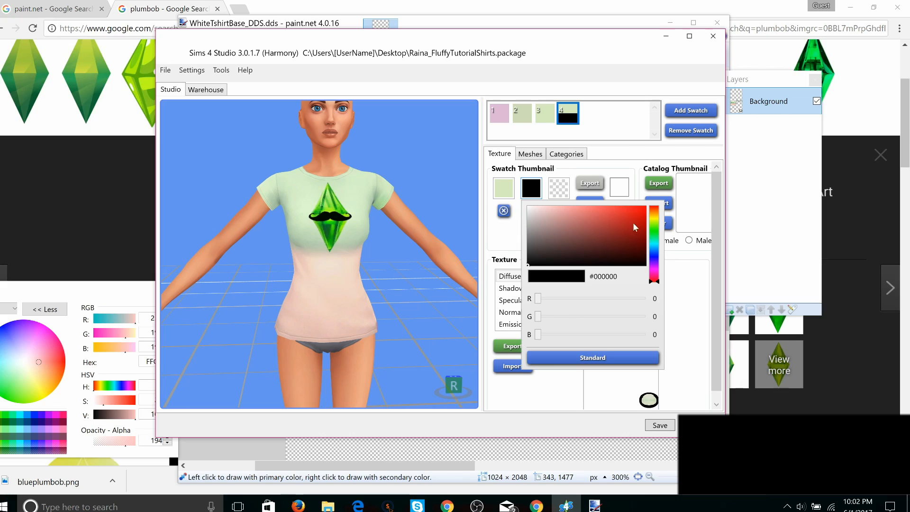
left_click(658, 215)
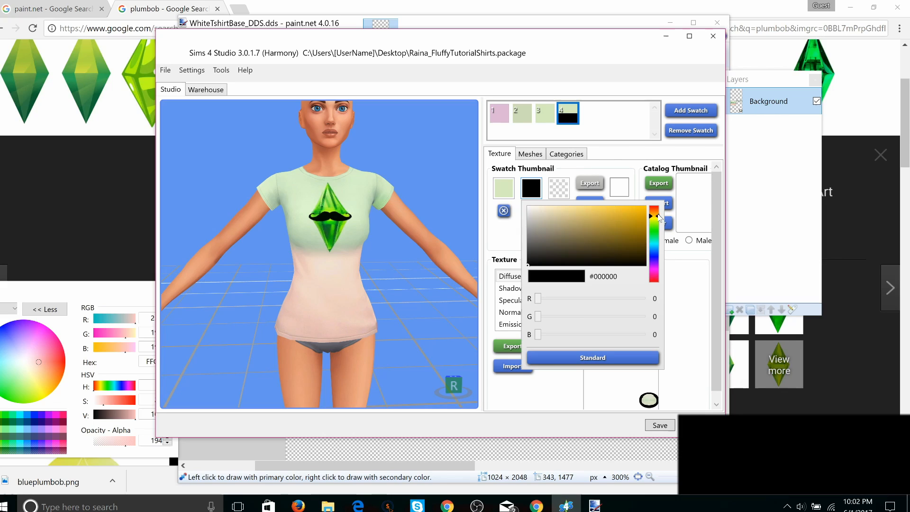
left_click(658, 270)
left_click(533, 208)
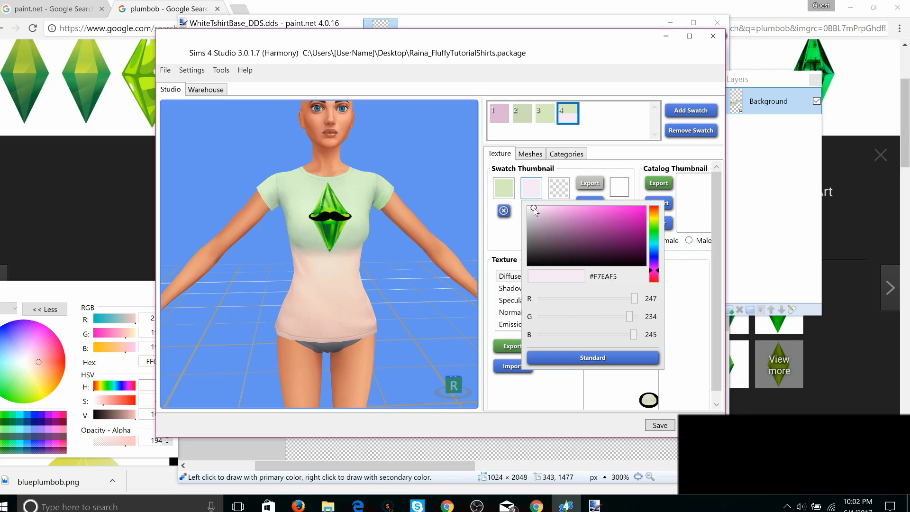
left_click(540, 214)
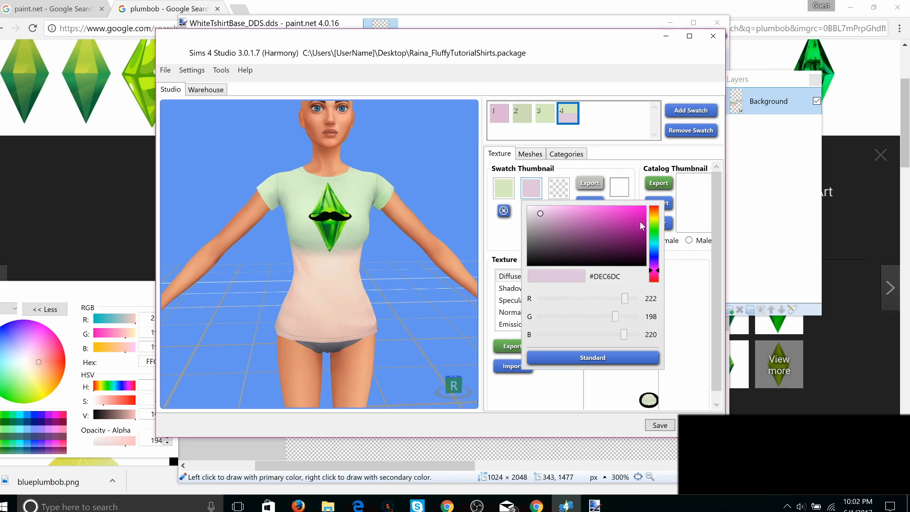
left_click(659, 219)
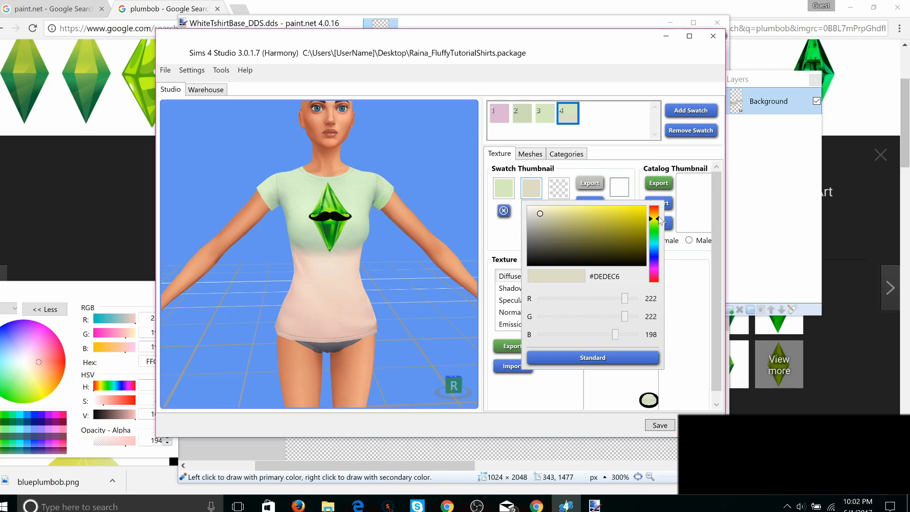
left_click(657, 214)
left_click(552, 216)
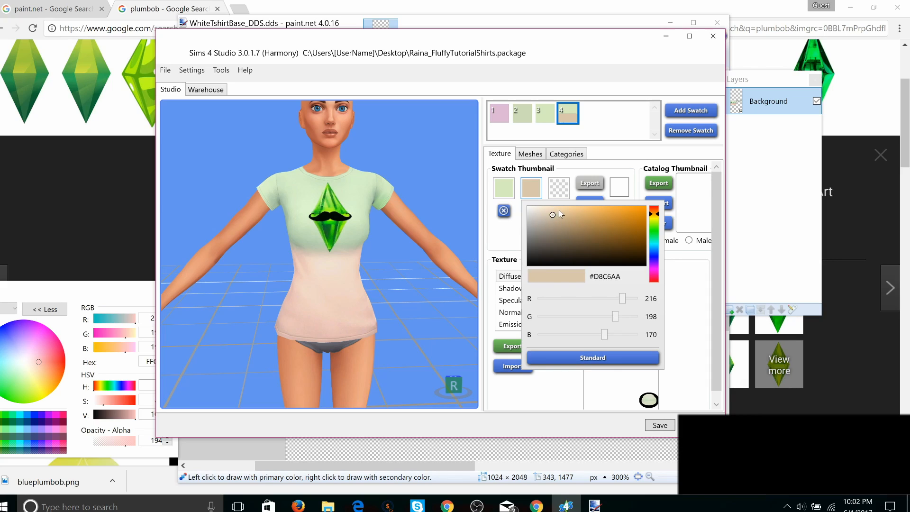
left_click_drag(561, 214, 554, 211)
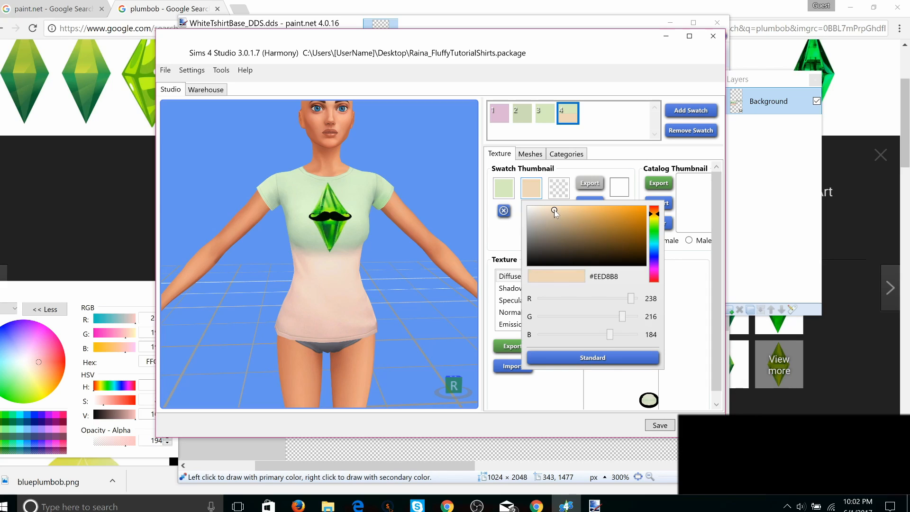
left_click(682, 290)
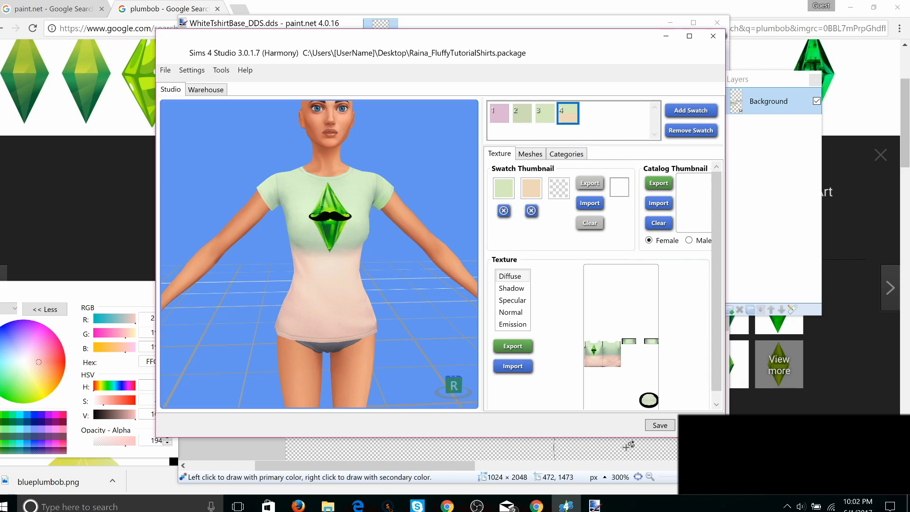
left_click(658, 428)
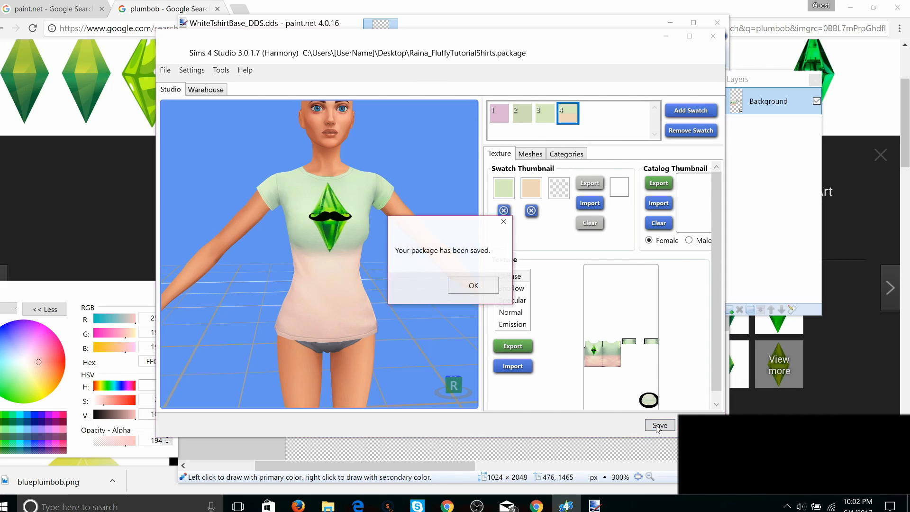
left_click(470, 290)
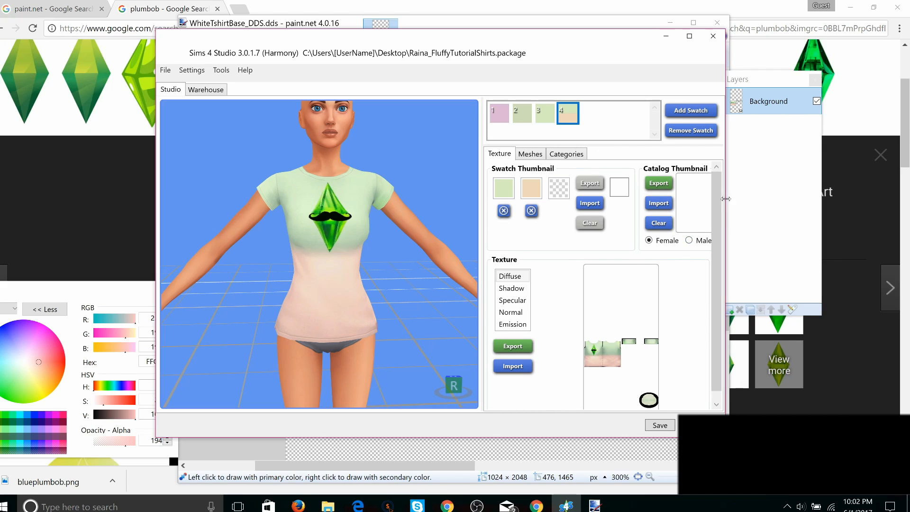
Step: Widen the studio window and select the first swatch with its catalog thumbnail set to Female
left_click_drag(725, 202, 859, 203)
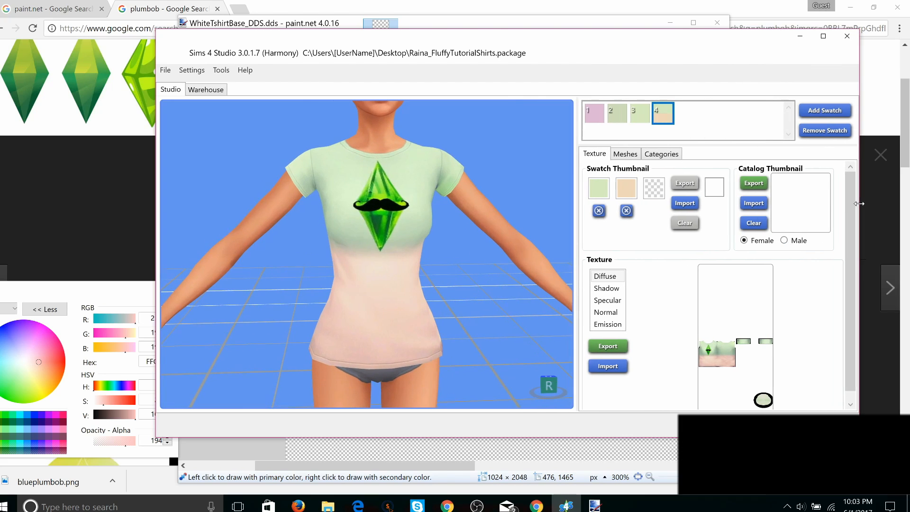
left_click(592, 119)
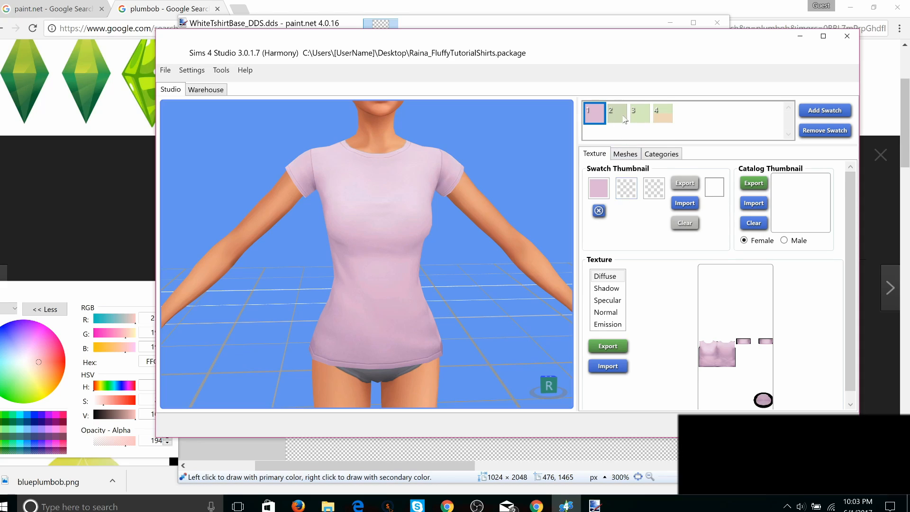
left_click(784, 241)
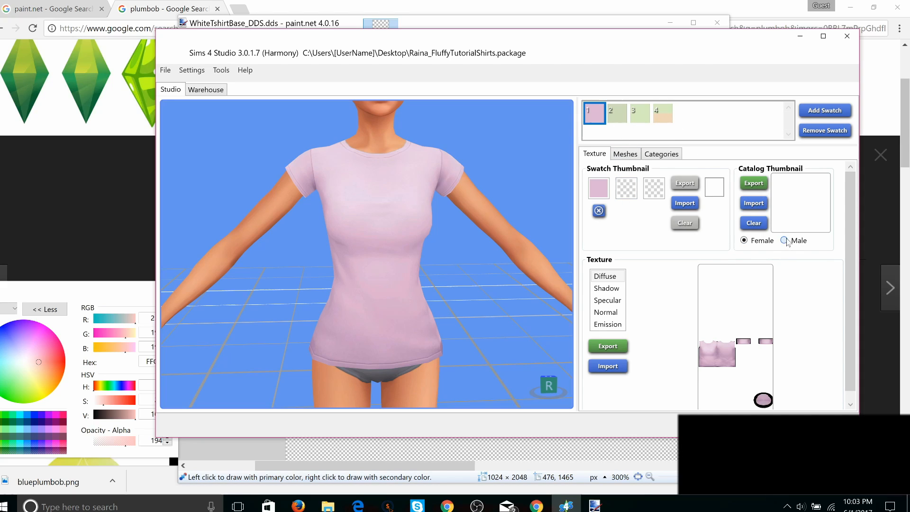
left_click(743, 240)
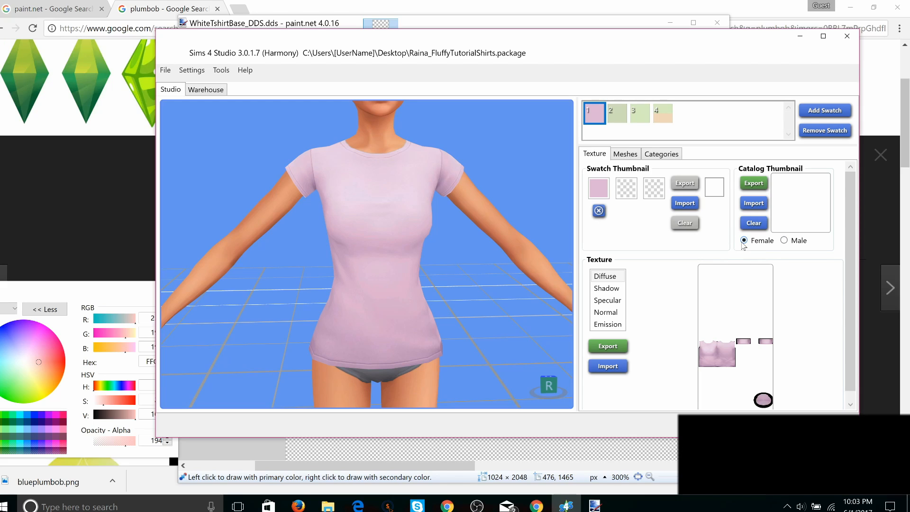
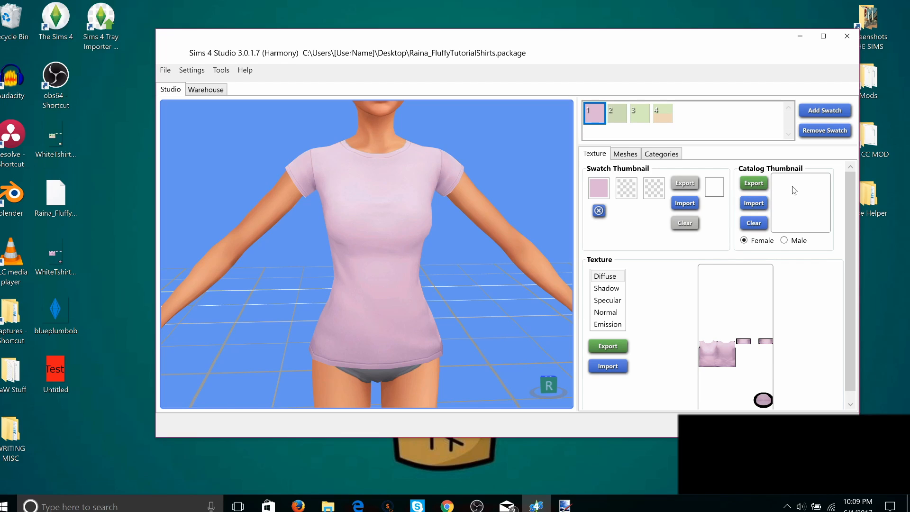
Step: Import the blueplumbob PNG from the Desktop as the first swatch's catalog thumbnail and save the package
left_click(752, 206)
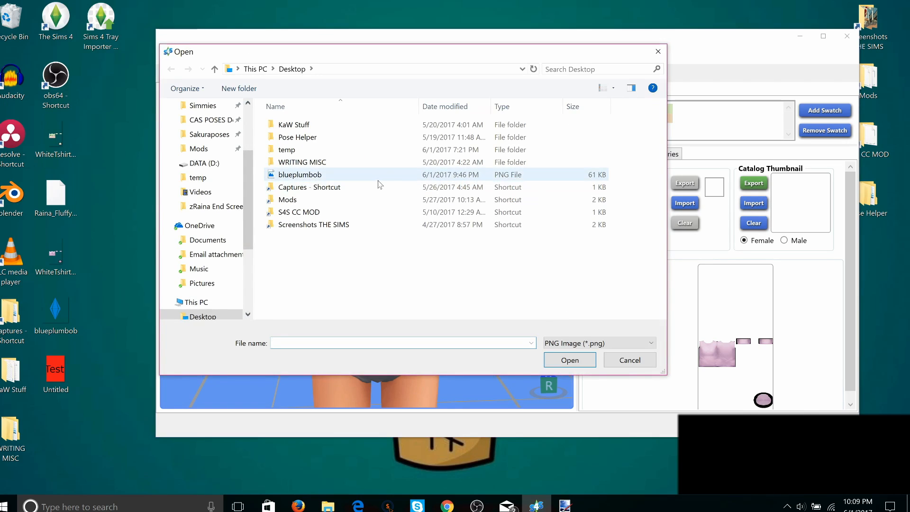
left_click(554, 345)
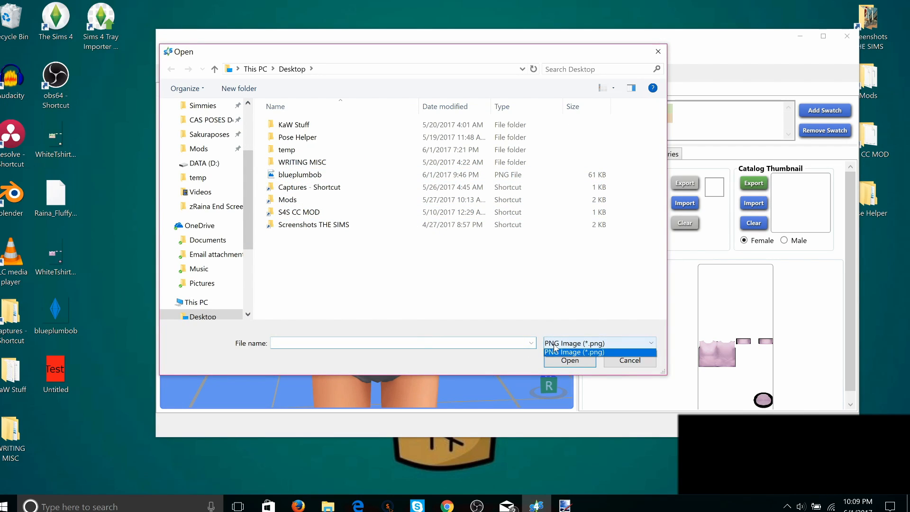
left_click(528, 364)
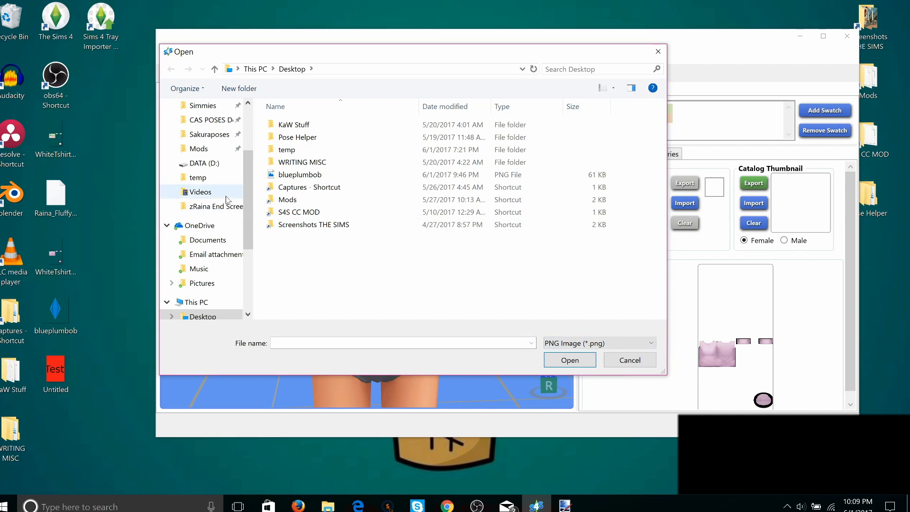
scroll(221, 258, "up", 4)
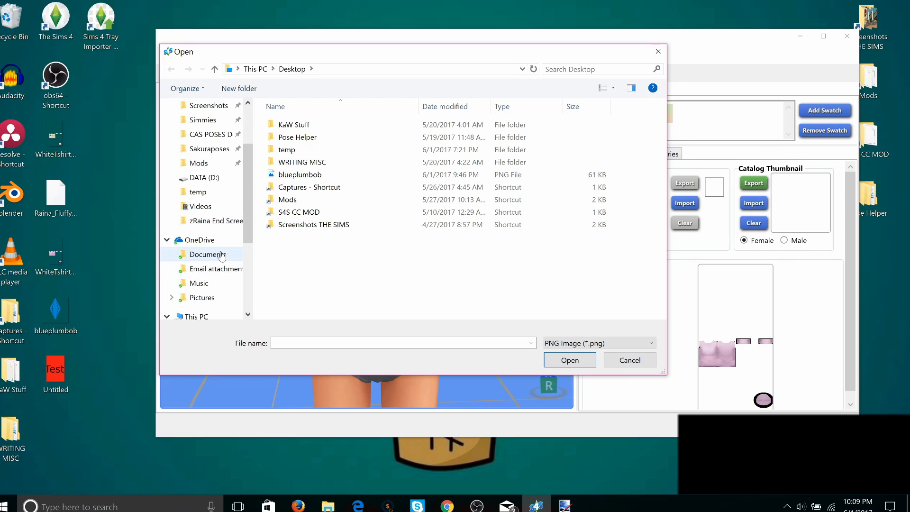
left_click(208, 187)
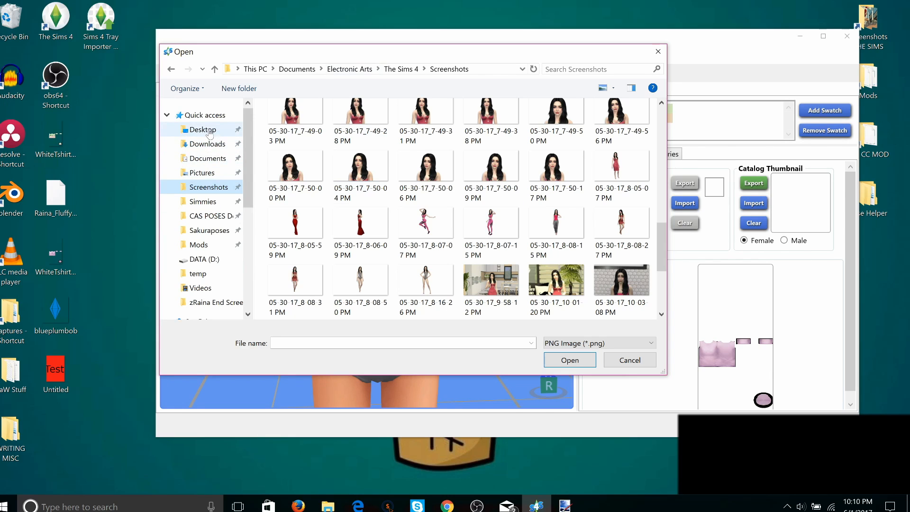
left_click(203, 130)
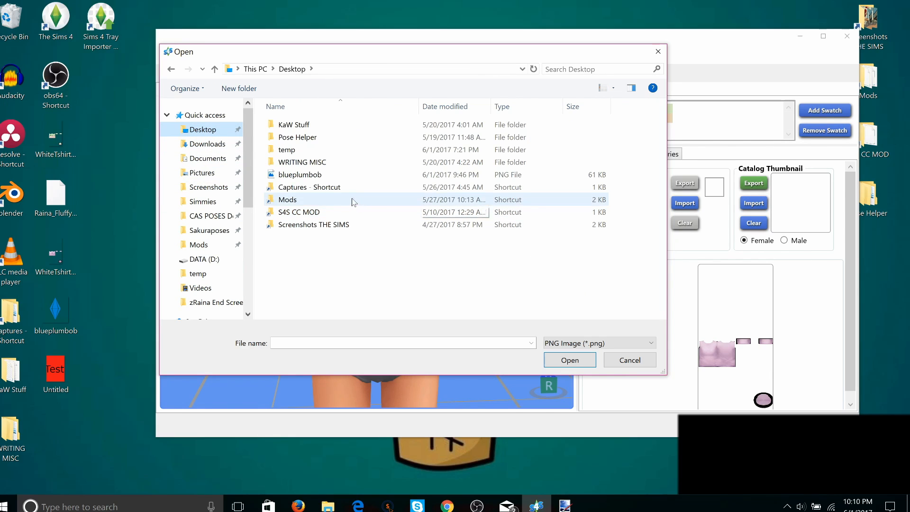
double_click(328, 175)
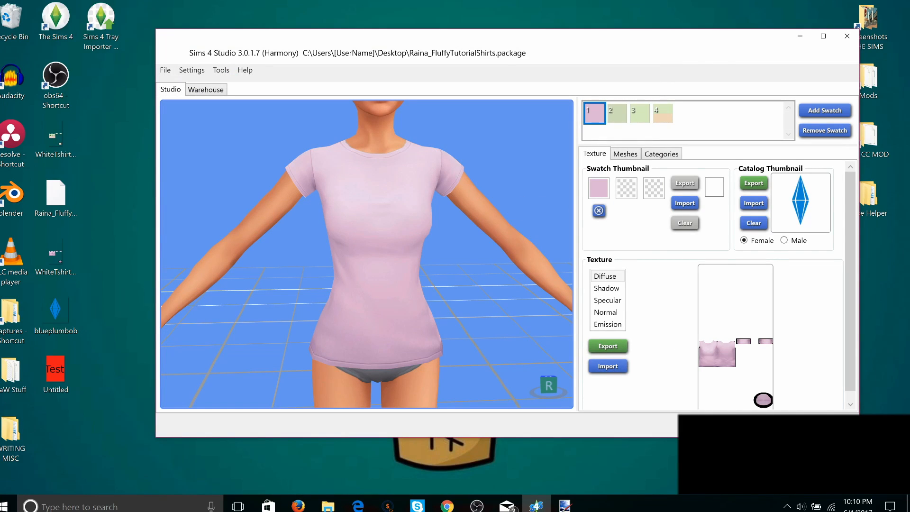
key("ctrl+s")
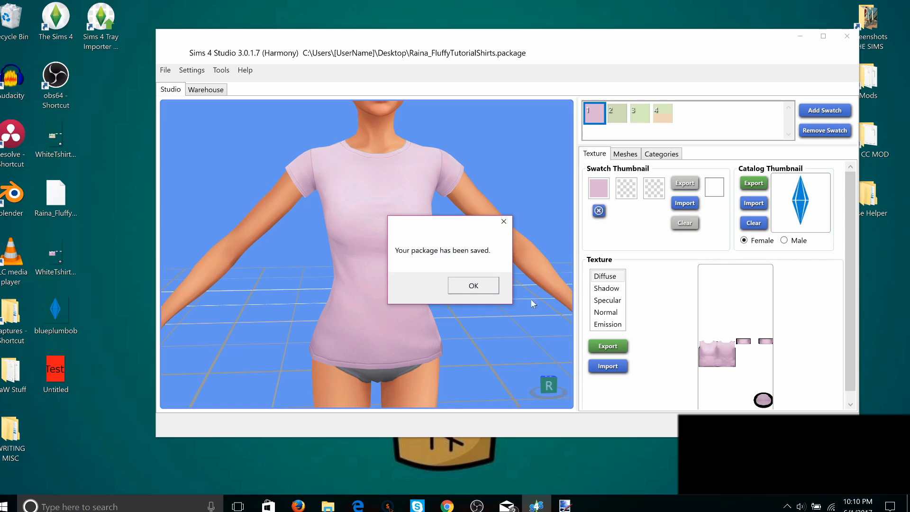
left_click(473, 286)
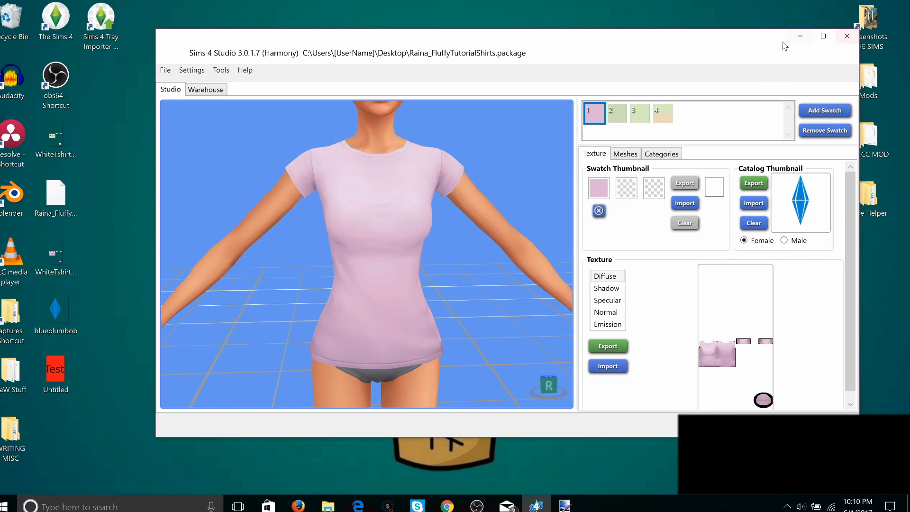
Step: Minimize the studio, open the Sims 4 Mods folder from the desktop and move the FluffyTutorialShirts package into it
left_click(800, 36)
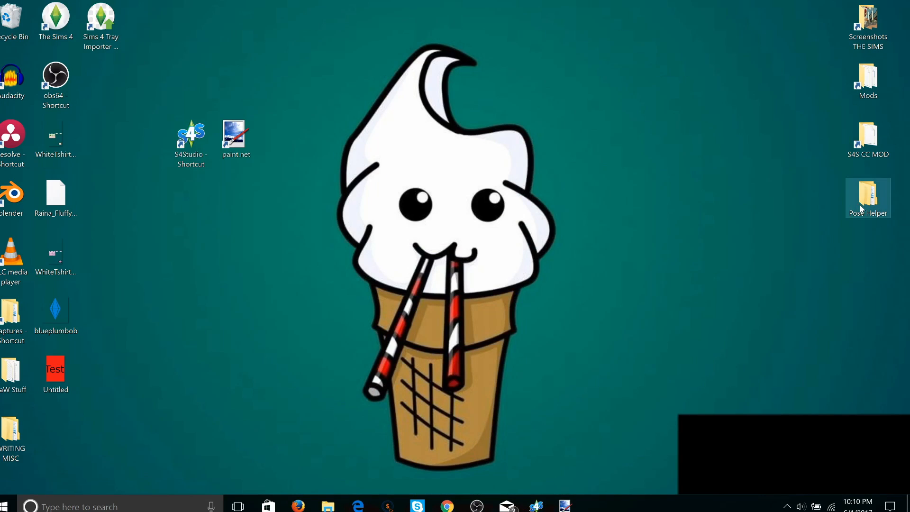
double_click(865, 87)
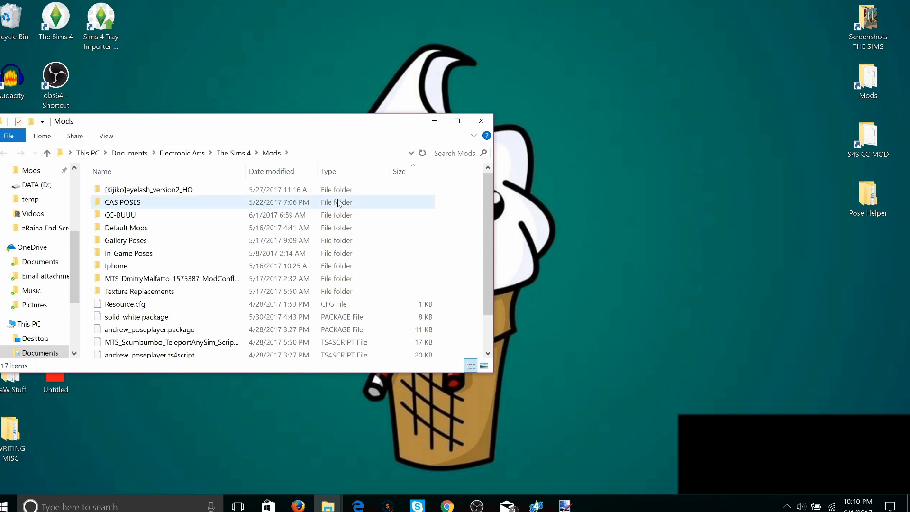
left_click_drag(282, 124, 655, 73)
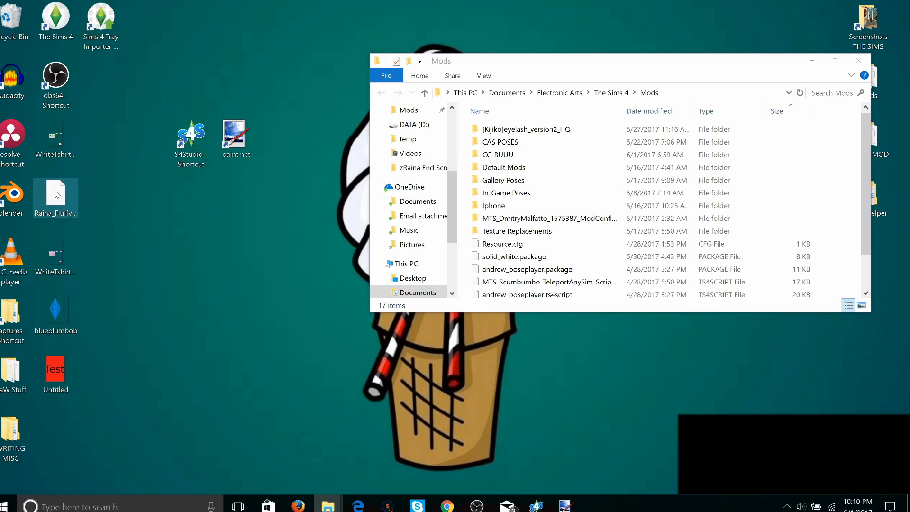
left_click_drag(473, 274, 540, 257)
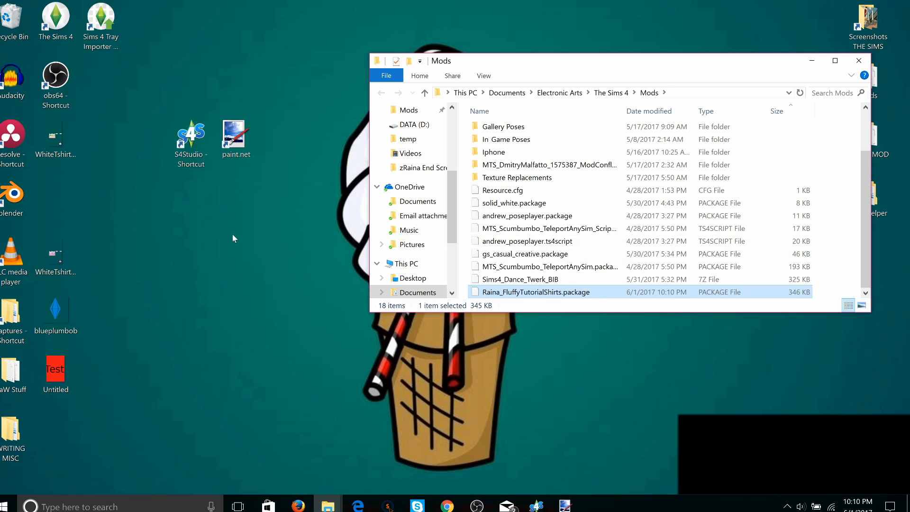
Step: Launch The Sims 4 from the desktop and open the Sim's Tops category in Create a Sim
left_click(199, 228)
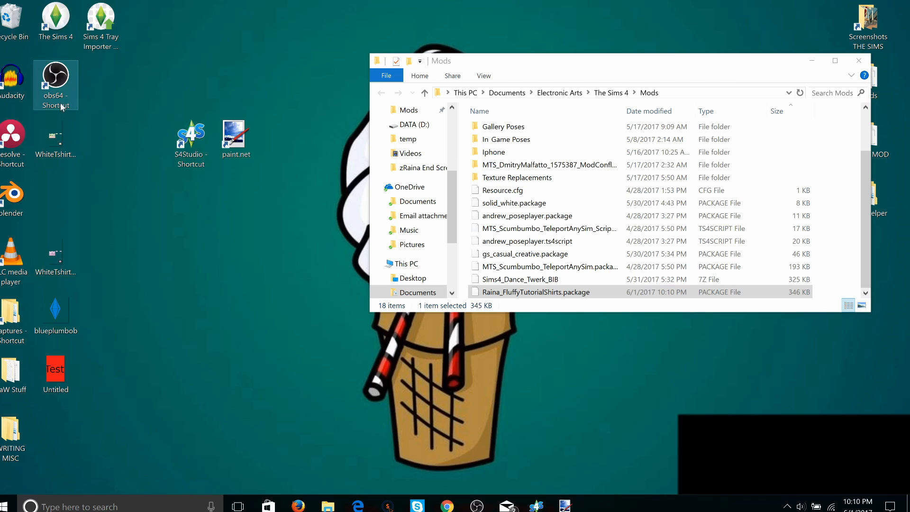
double_click(56, 18)
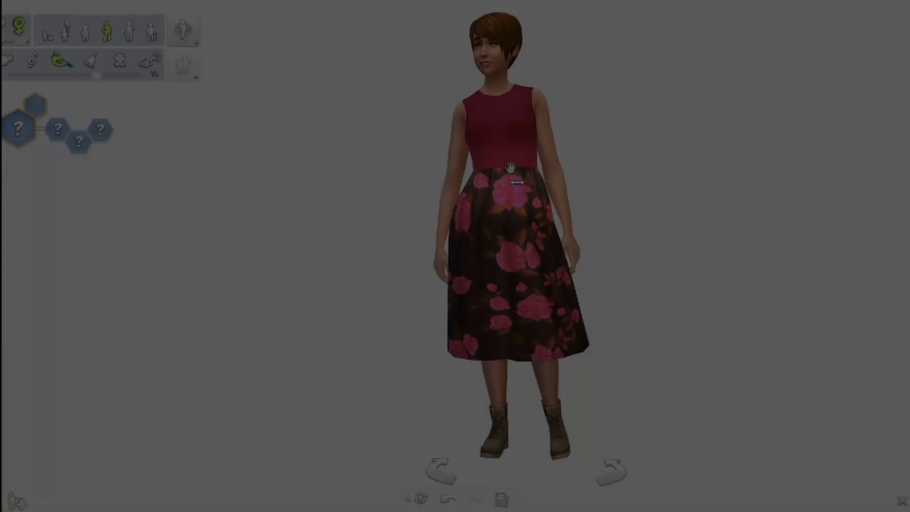
left_click(510, 168)
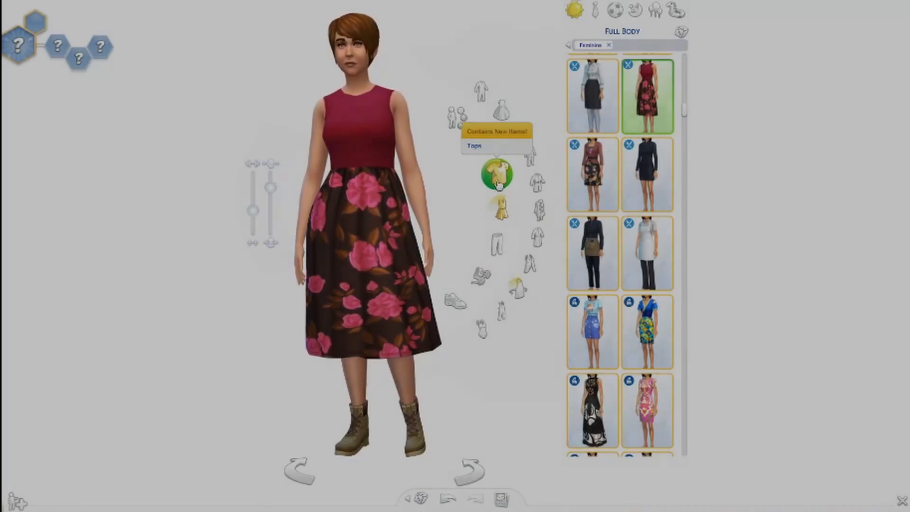
left_click(497, 178)
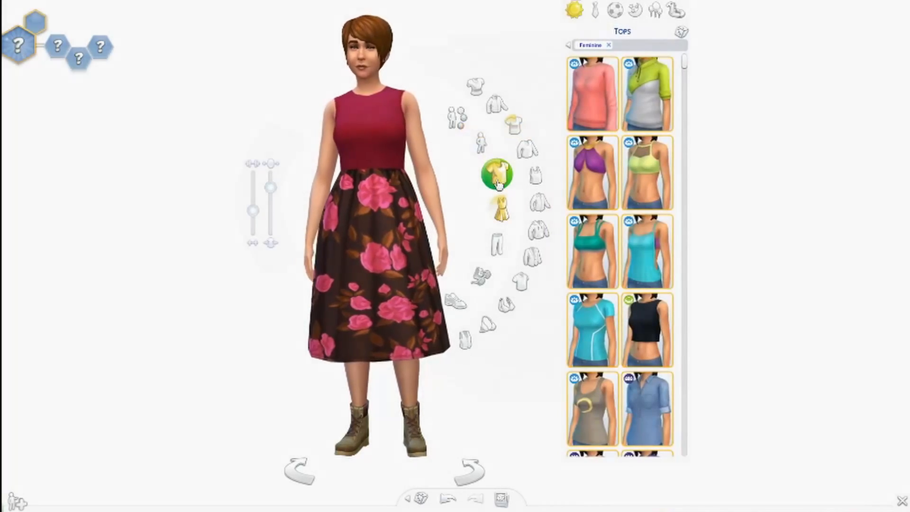
Step: Find the custom T-shirt with the blue plumbob thumbnail in the feminine tops catalog and put it on the Sim
scroll(592, 203, "down", 5)
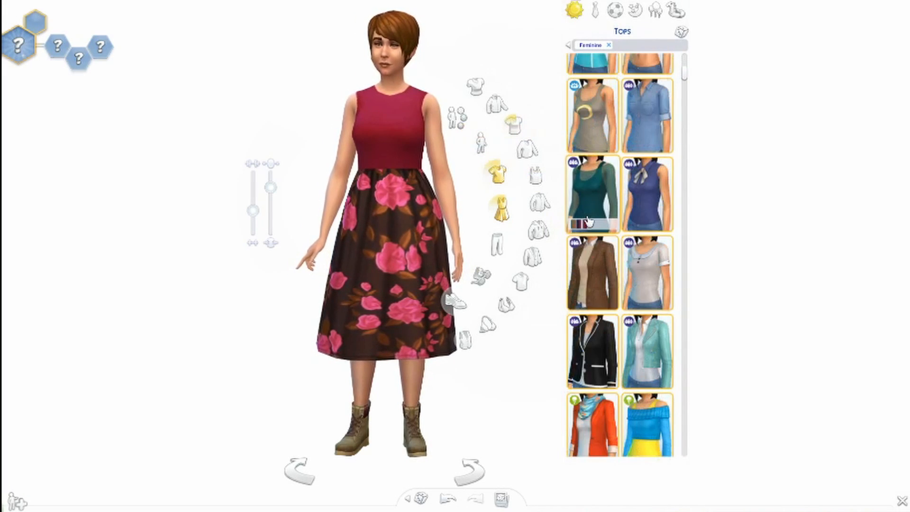
scroll(589, 221, "down", 5)
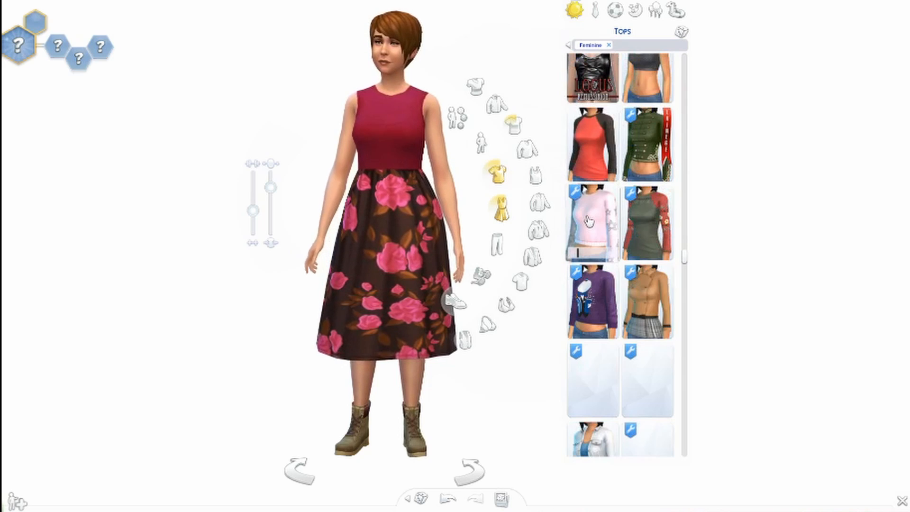
scroll(588, 220, "down", 2)
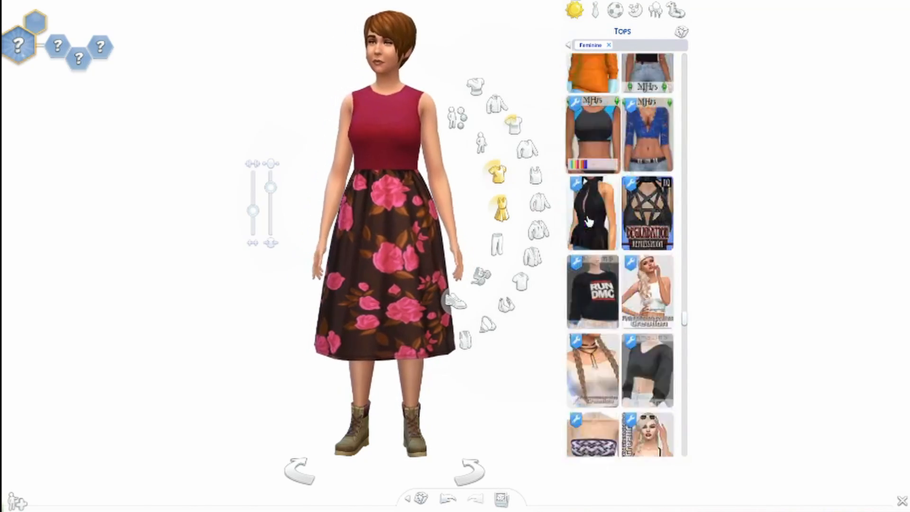
scroll(587, 221, "down", 3)
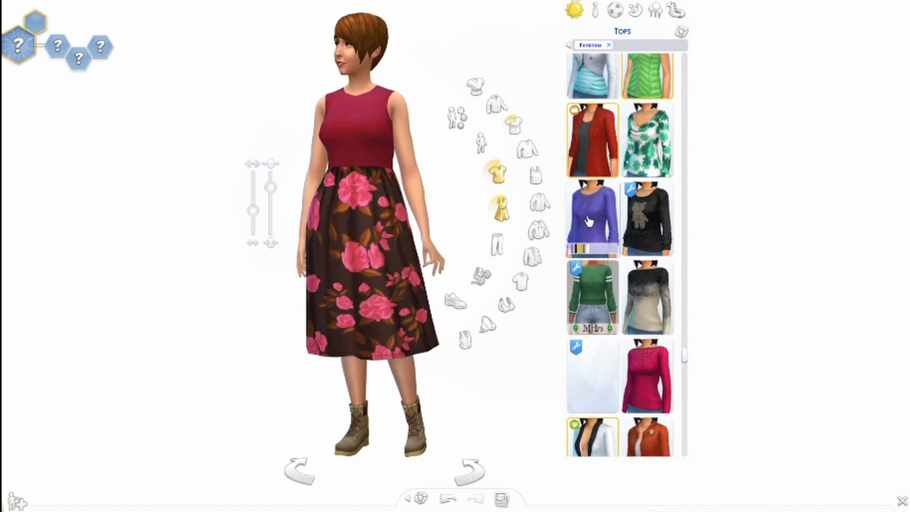
scroll(587, 221, "down", 3)
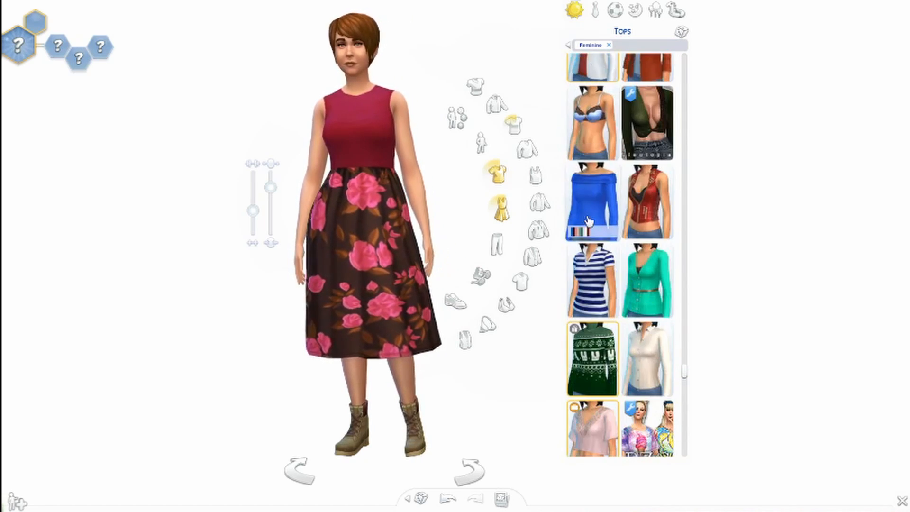
scroll(587, 221, "down", 6)
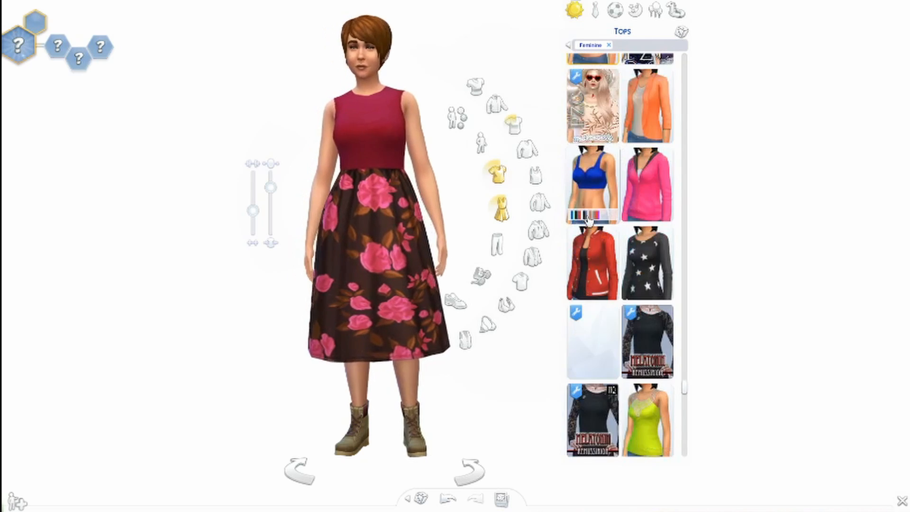
scroll(587, 221, "down", 4)
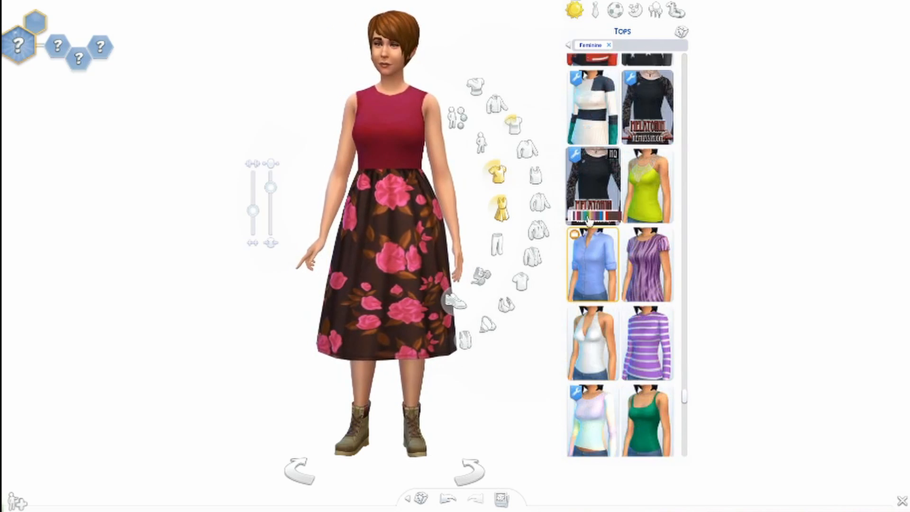
scroll(587, 221, "down", 4)
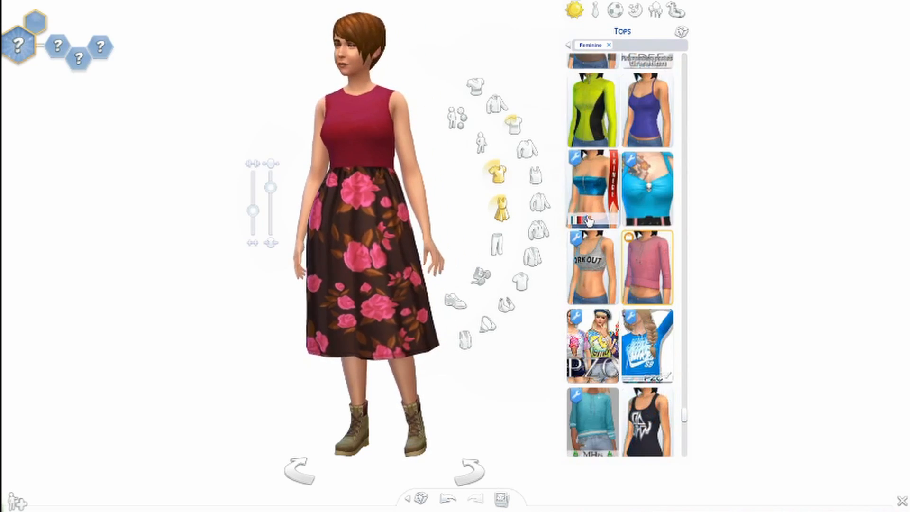
scroll(587, 221, "down", 4)
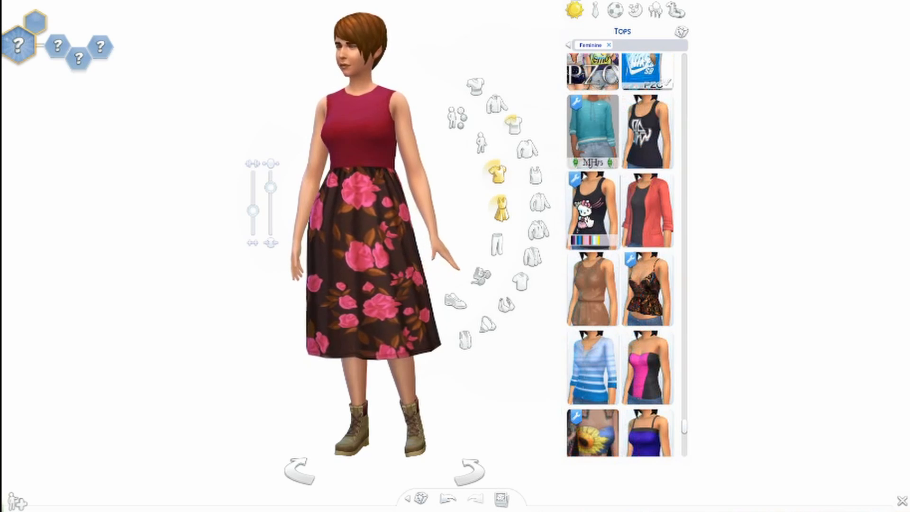
scroll(588, 221, "down", 3)
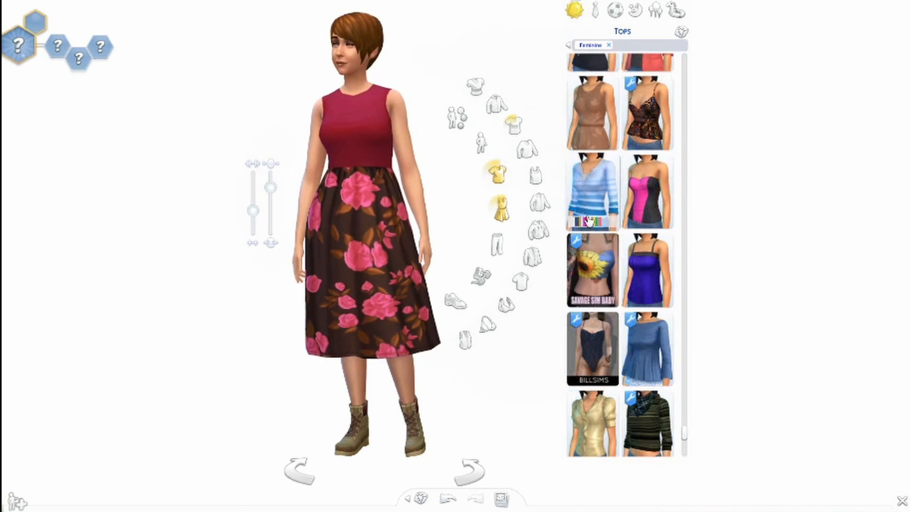
scroll(588, 220, "down", 3)
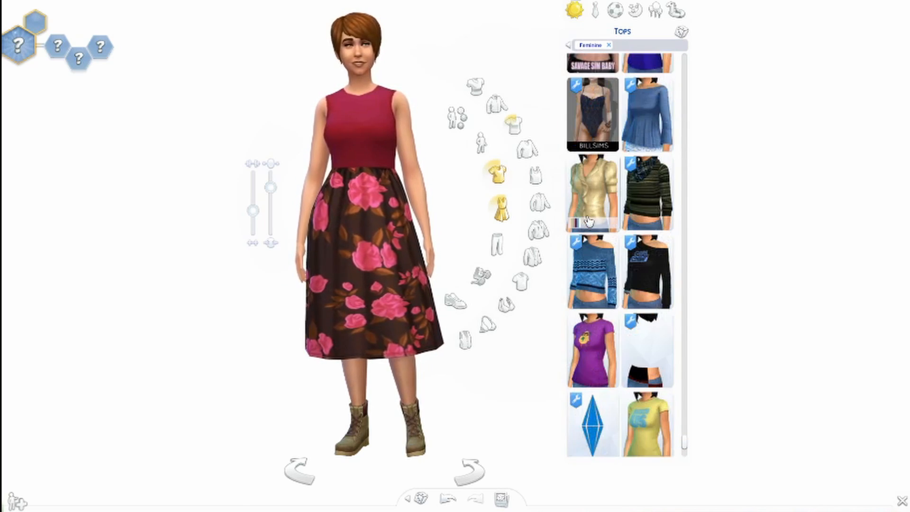
scroll(587, 220, "down", 3)
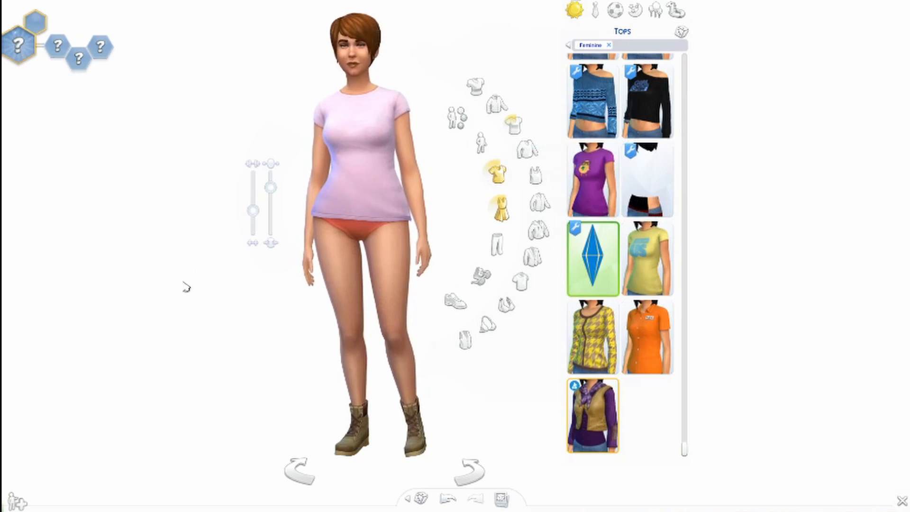
Step: Examine the plain lilac swatch of the T-shirt up close on the Sim
scroll(185, 287, "up", 1)
scroll(186, 287, "up", 1)
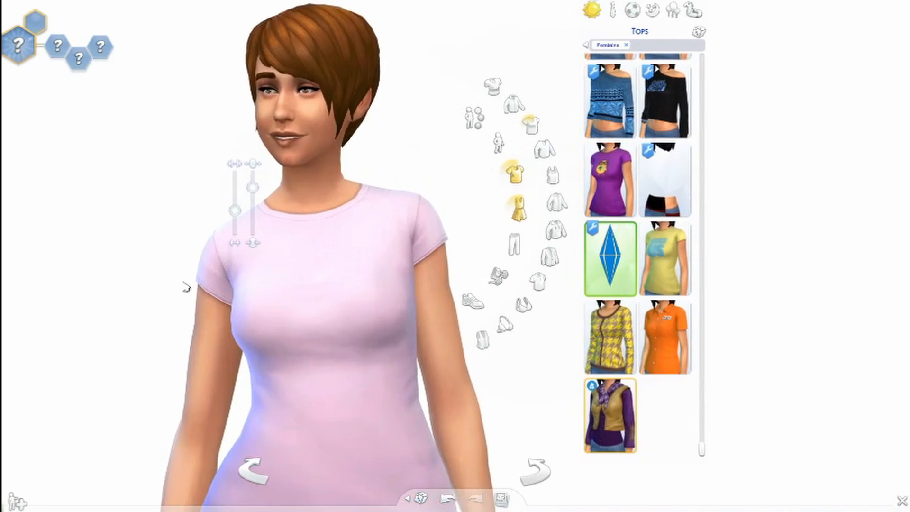
scroll(186, 287, "down", 2)
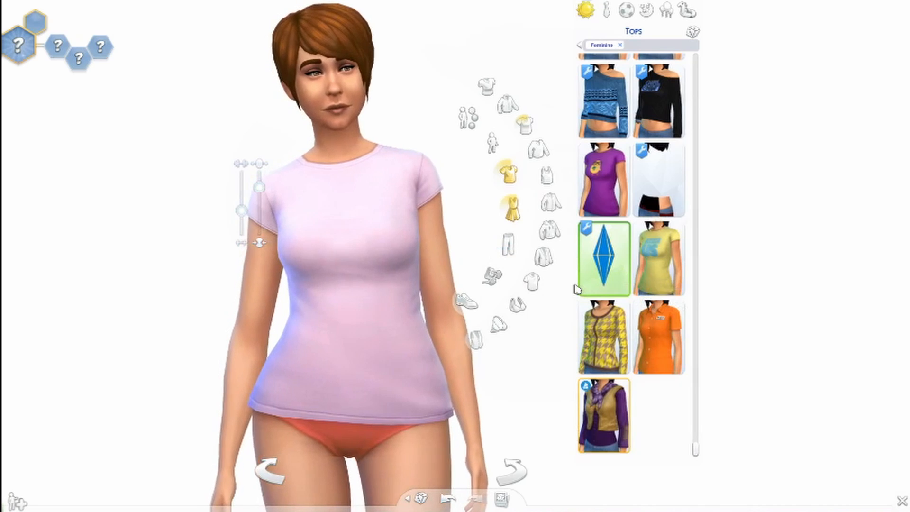
left_click_drag(544, 329, 542, 329)
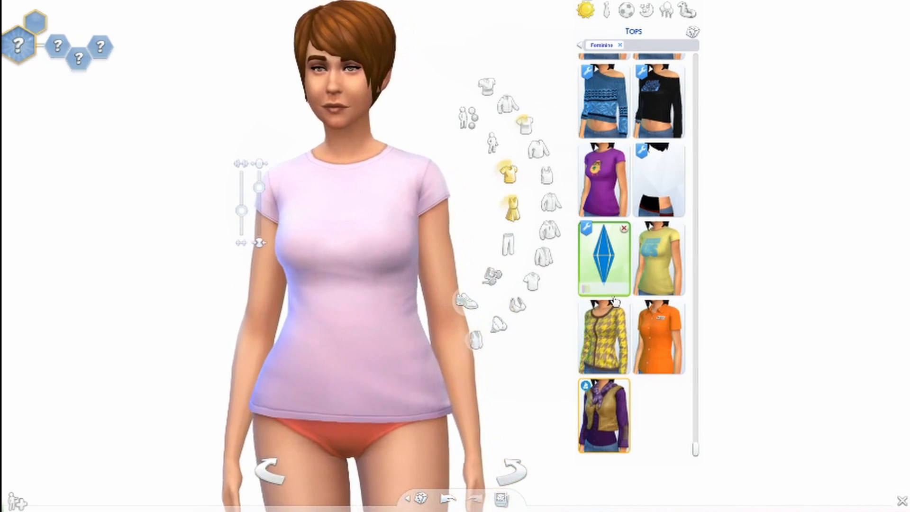
Step: Try the T-shirt's second, third and fourth swatches on the Sim, then open the Bottoms category
mouse_move(599, 310)
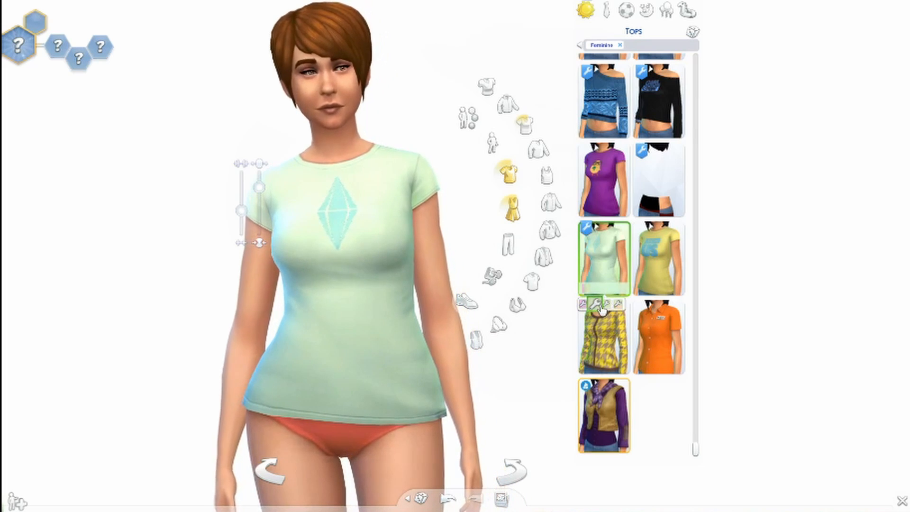
scroll(524, 329, "down", 3)
left_click_drag(524, 331, 525, 333)
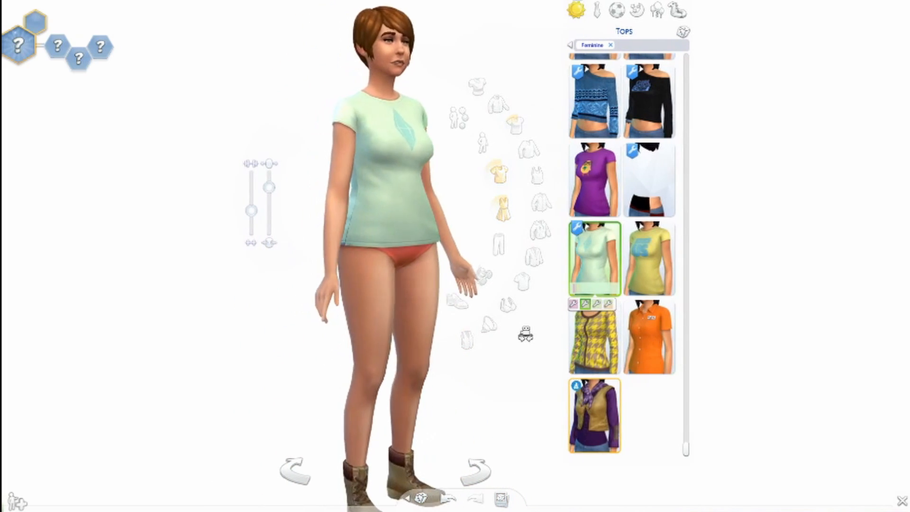
left_click(596, 303)
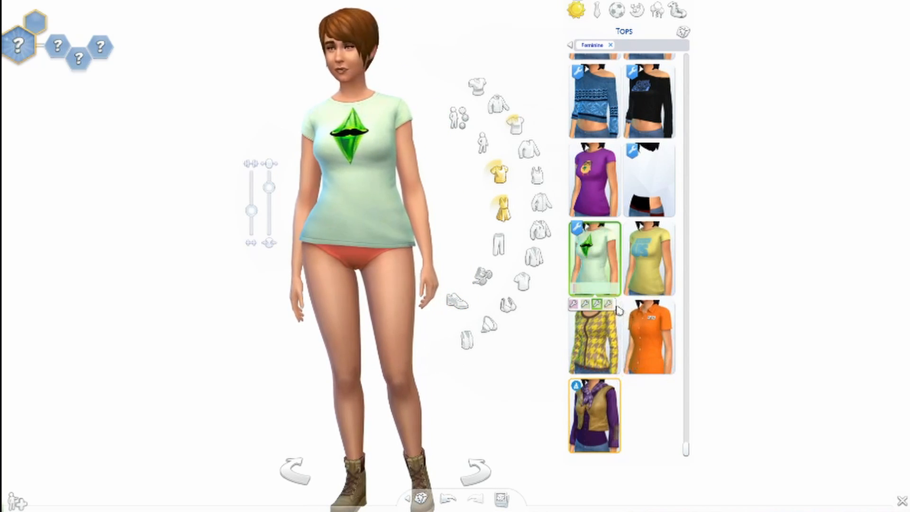
left_click(609, 304)
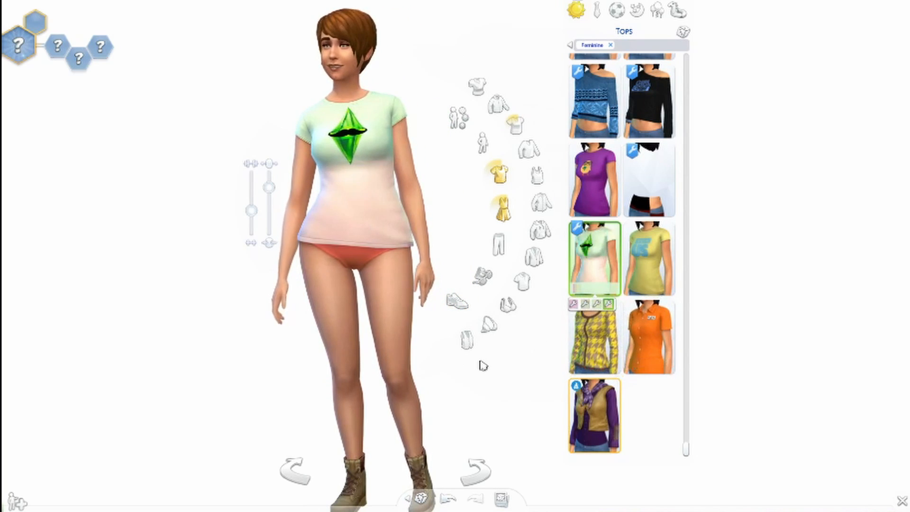
left_click_drag(481, 365, 480, 364)
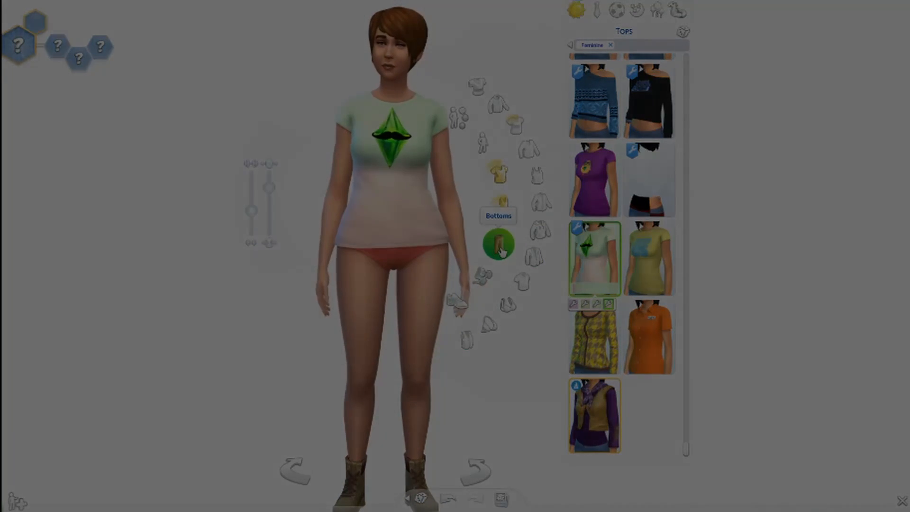
left_click(497, 242)
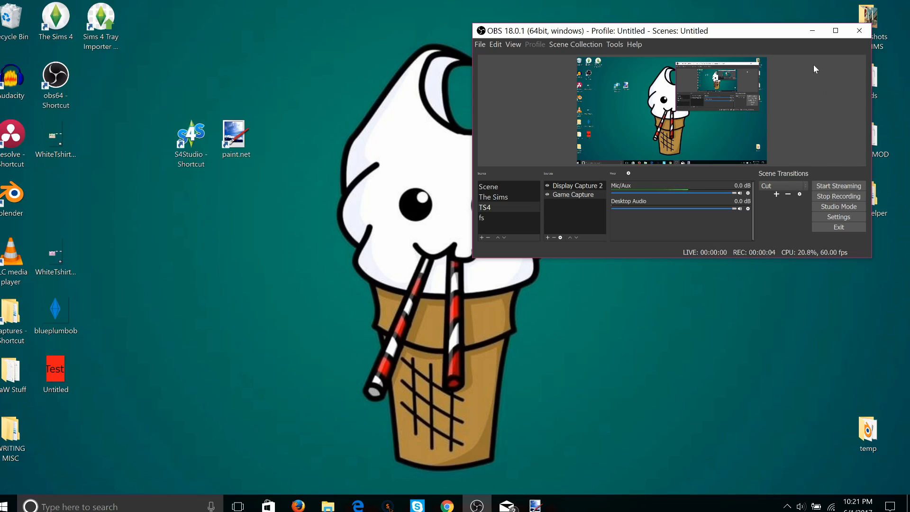
Step: Minimize OBS and move the Untitled, blueplumbob and both WhiteTshirt image files from the desktop to the Recycle Bin
left_click(809, 31)
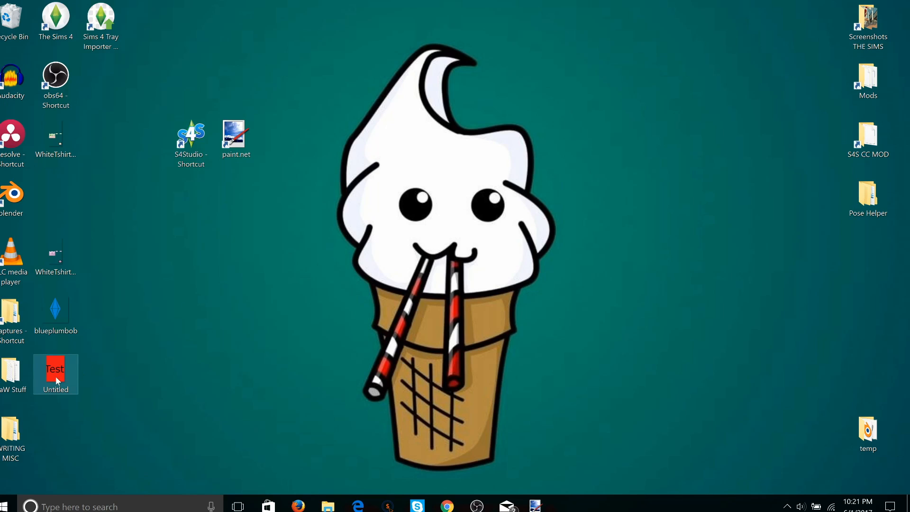
left_click_drag(159, 268, 17, 33)
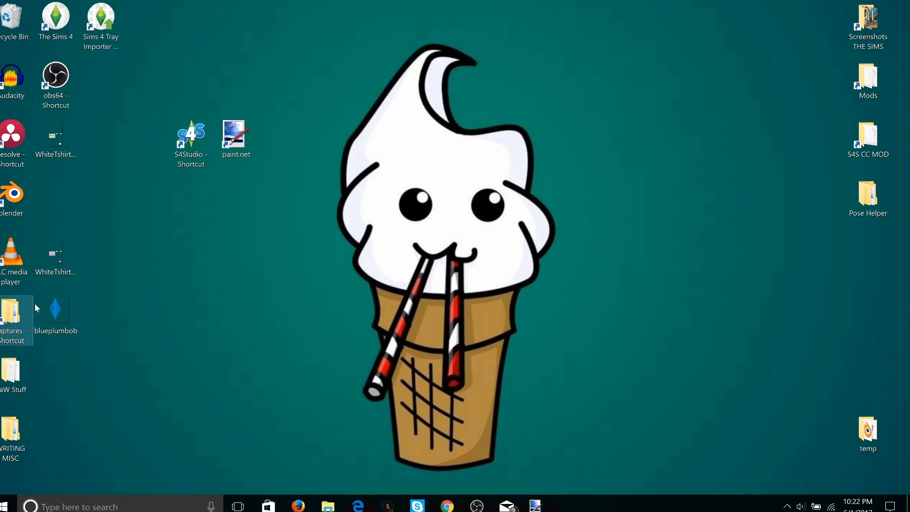
left_click_drag(55, 310, 14, 28)
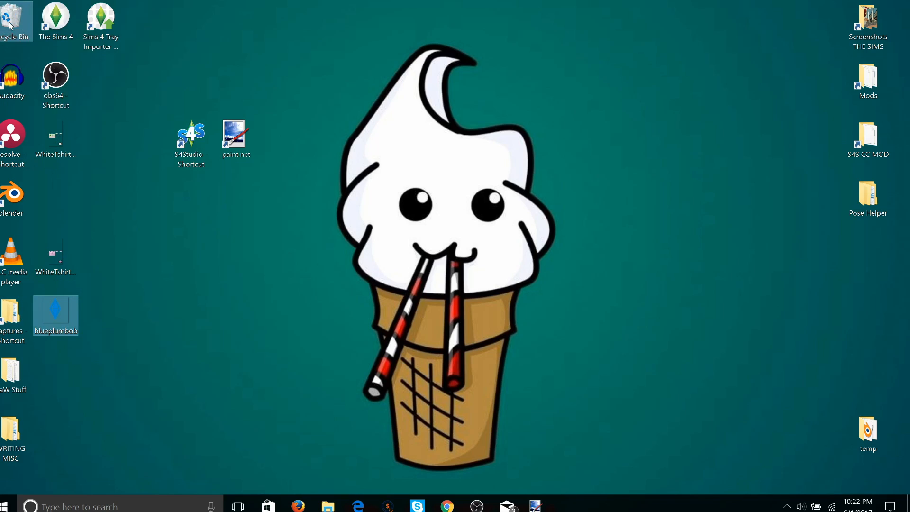
left_click(53, 259)
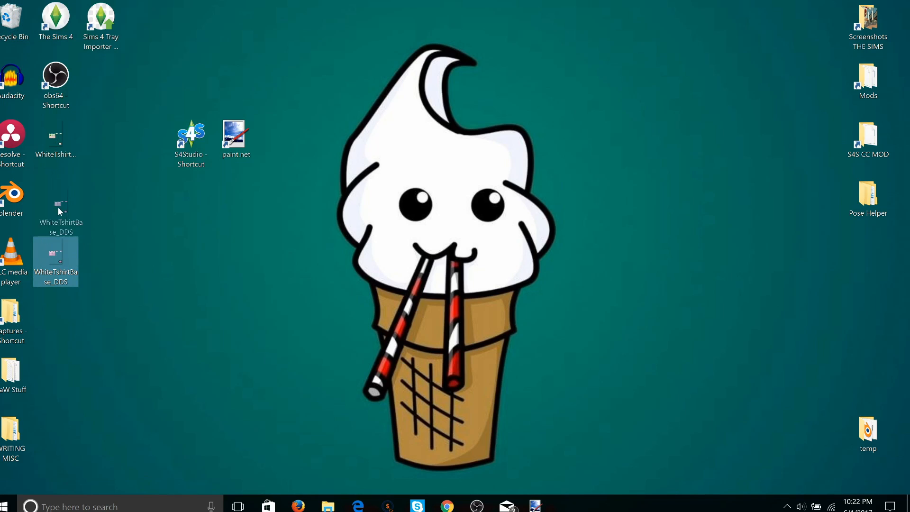
left_click_drag(52, 157, 11, 21)
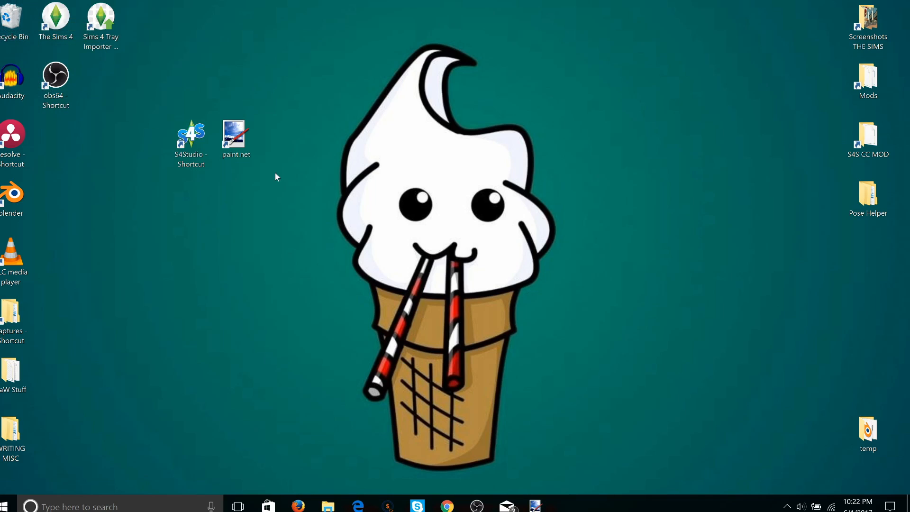
Step: Open the Sims 4 Mods folder from the desktop
double_click(869, 81)
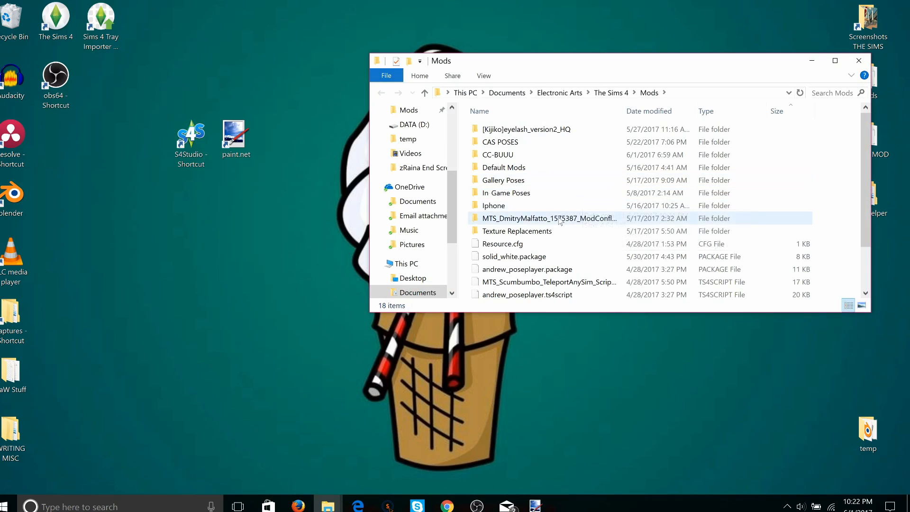